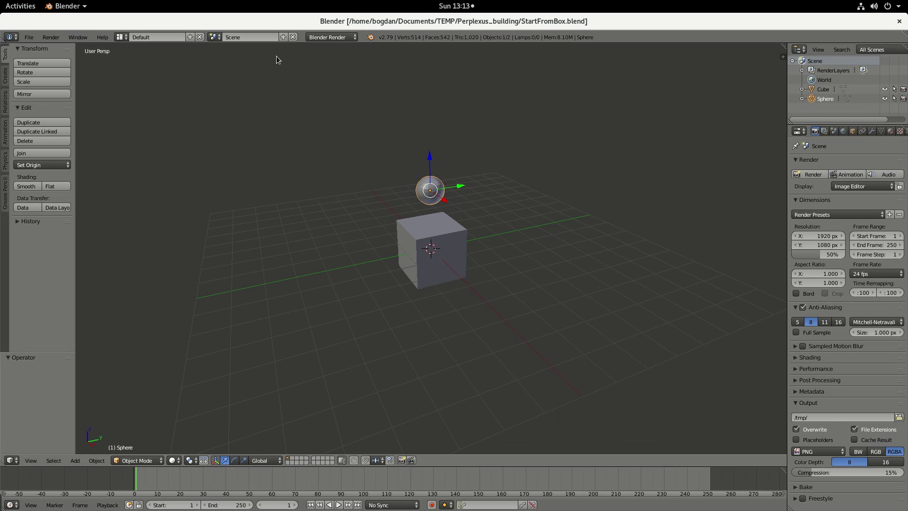
# Switch to the browser and view the Blender download page at blender.org/download.
pyautogui.hotkey('alt', 'Tab')
pyautogui.hotkey('alt', 'Tab')
pyautogui.hotkey('alt', 'Tab')
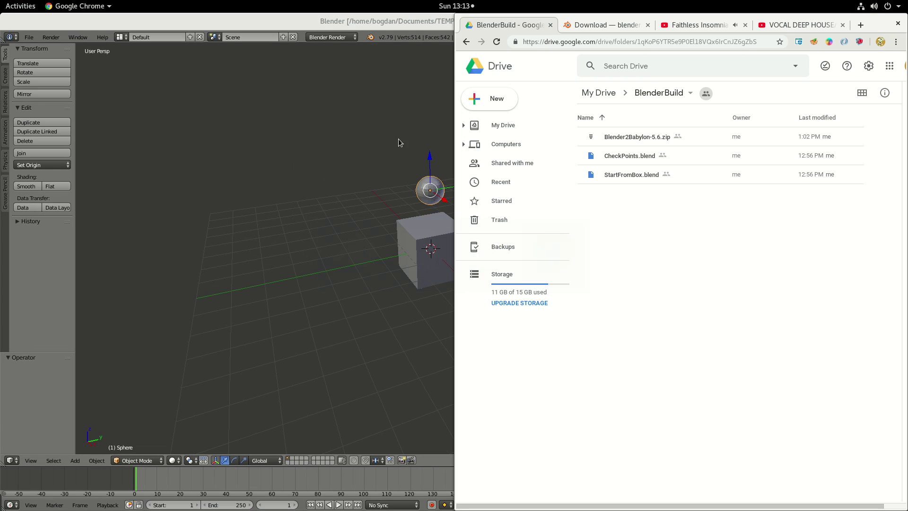
pyautogui.click(605, 27)
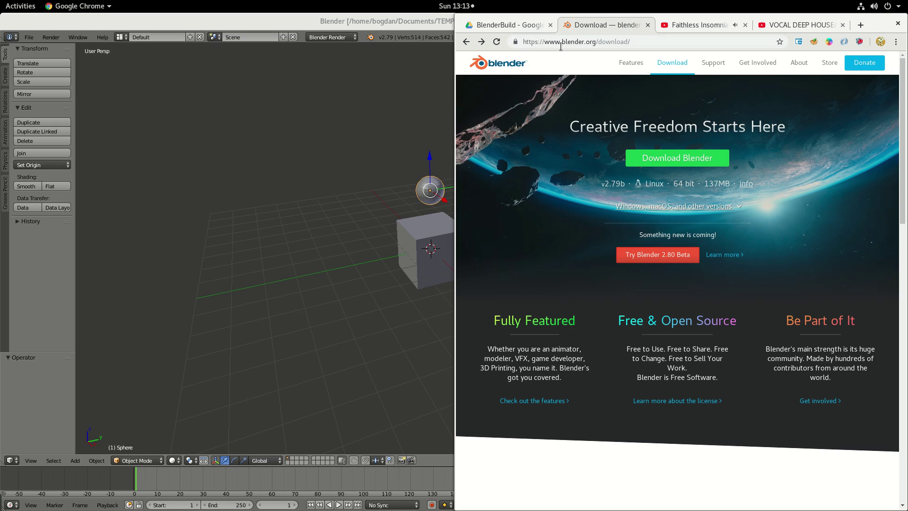
pyautogui.moveTo(559, 41); pyautogui.dragTo(656, 45)
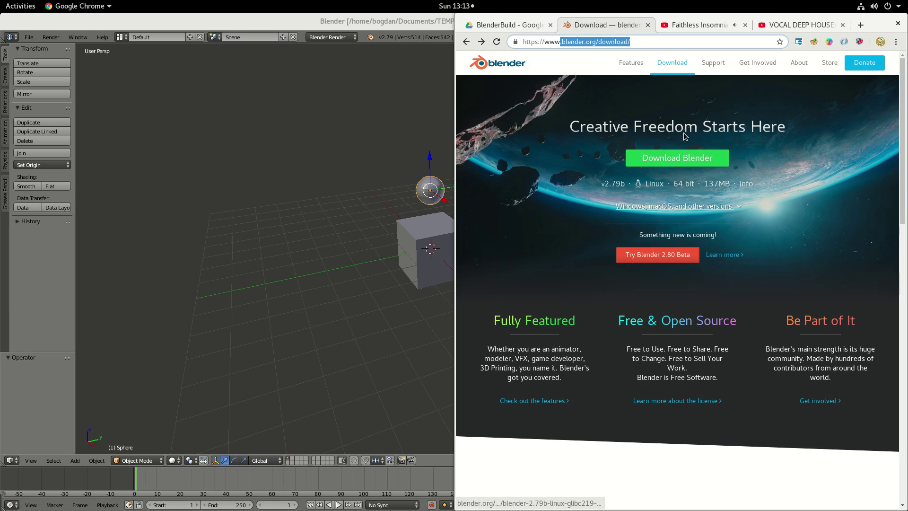
pyautogui.click(679, 147)
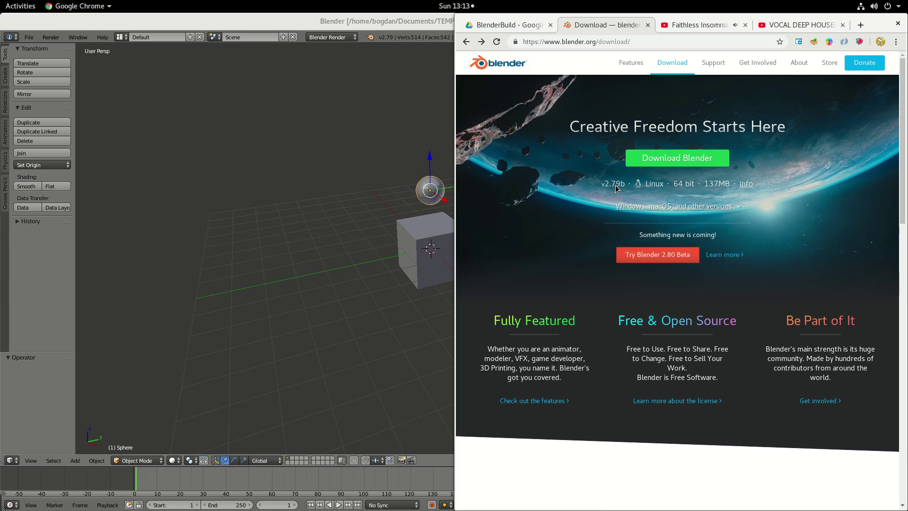
# Close the Blender window and reopen StartFromBox.blend from the Perplexus_building folder.
pyautogui.hotkey('alt', 'Tab')
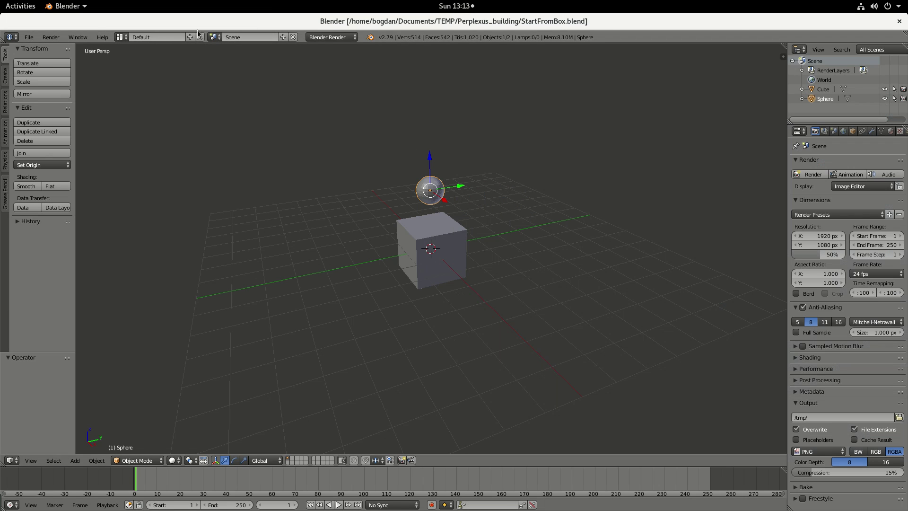
pyautogui.click(899, 21)
pyautogui.click(205, 151)
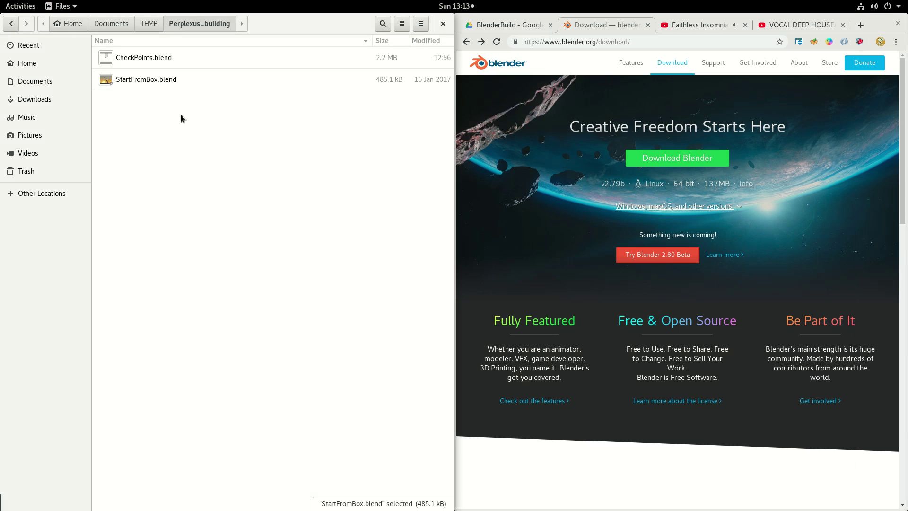
pyautogui.click(161, 81)
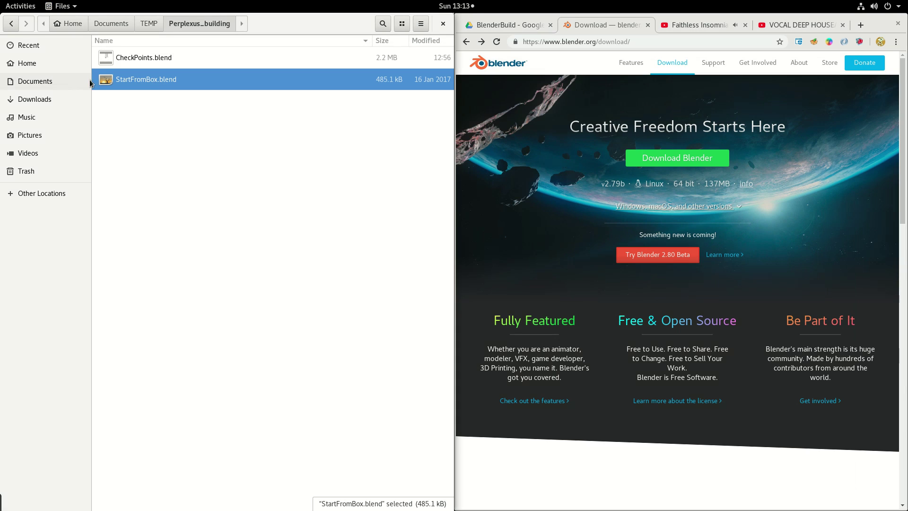
pyautogui.doubleClick(158, 81)
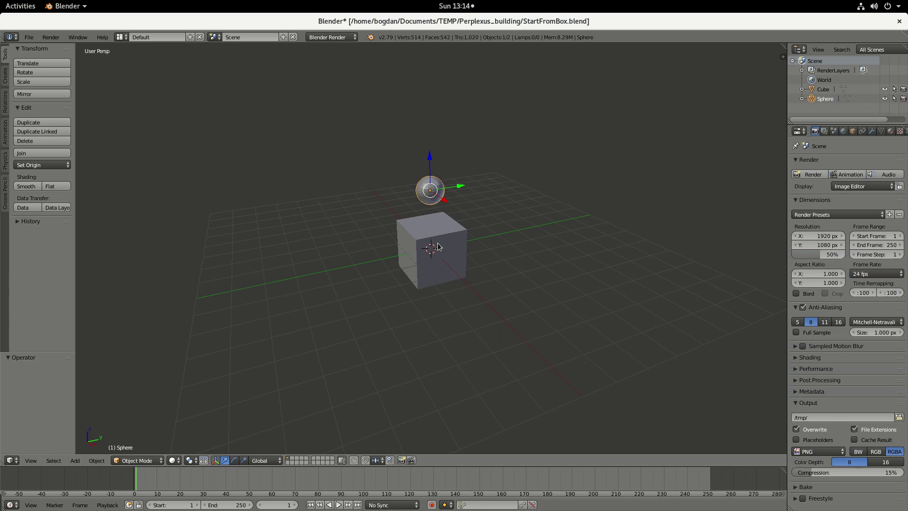
# Move the sphere to layer 2, view that layer, and return to layer 1.
pyautogui.rightClick(430, 227)
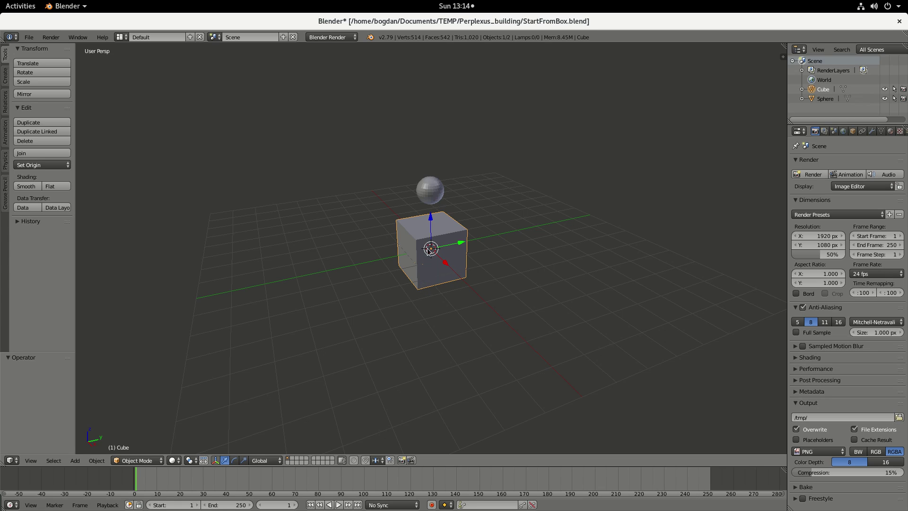
pyautogui.rightClick(434, 195)
pyautogui.press('m')
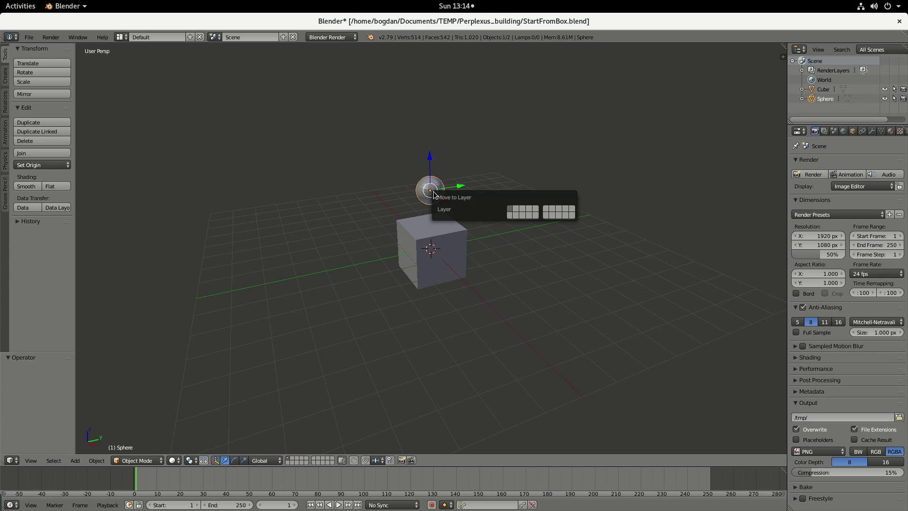
pyautogui.press('2')
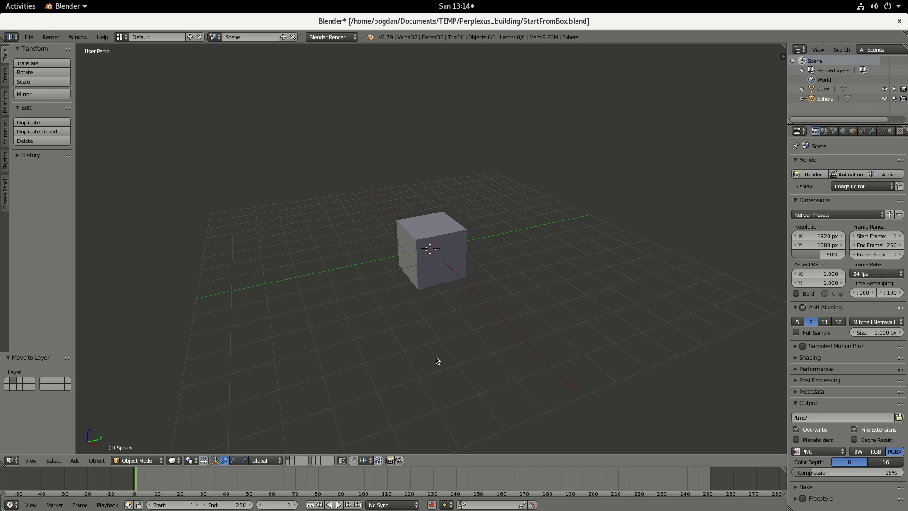
pyautogui.click(291, 458)
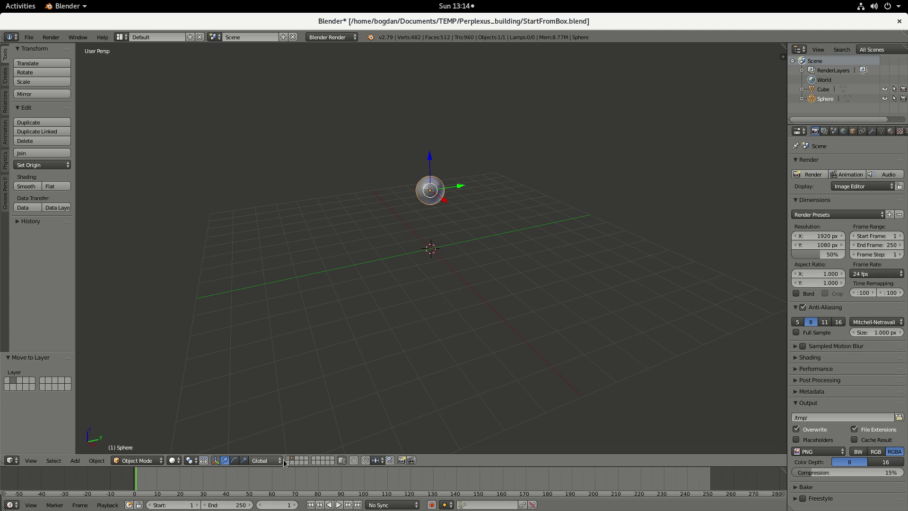
pyautogui.click(291, 461)
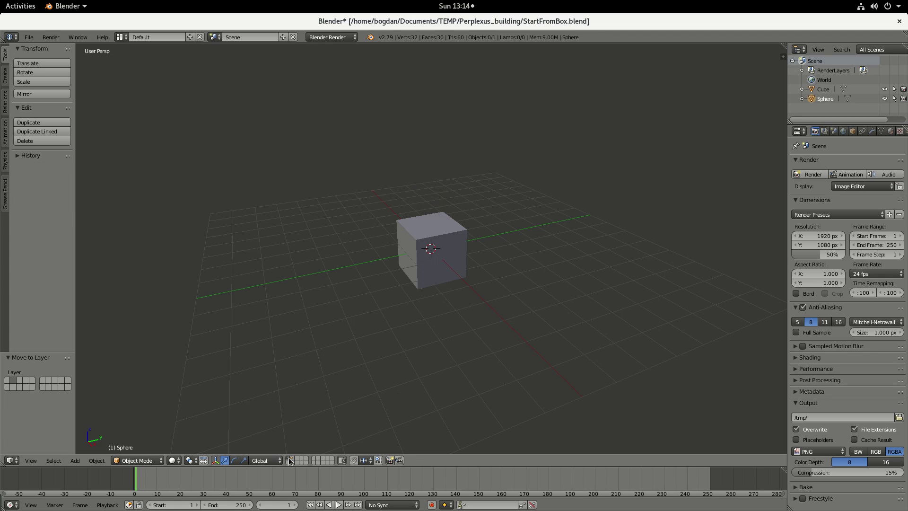
# Switch the cube into Edit Mode and back to Object Mode.
pyautogui.rightClick(423, 240)
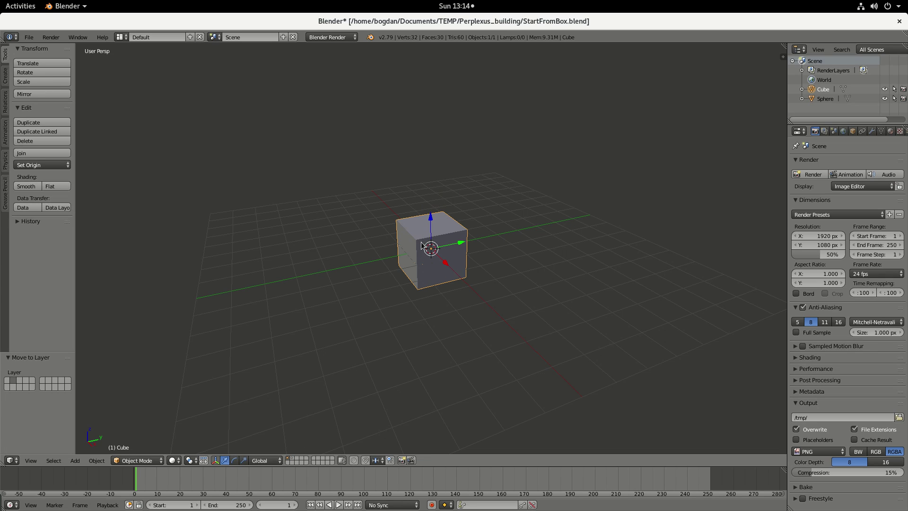
pyautogui.click(134, 461)
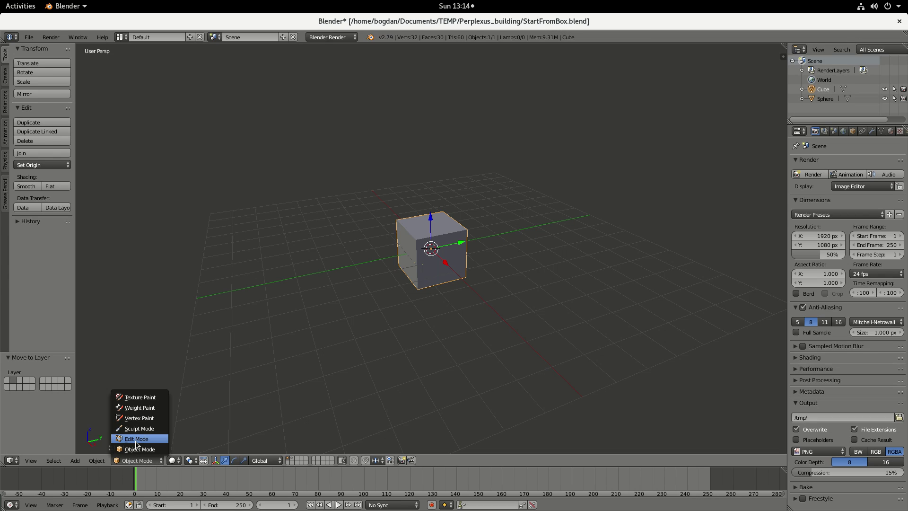
pyautogui.click(137, 439)
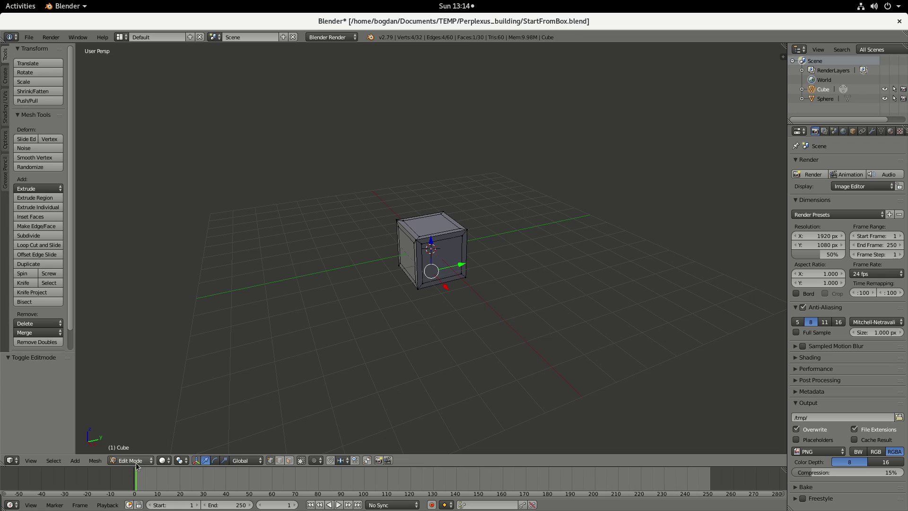
pyautogui.click(133, 461)
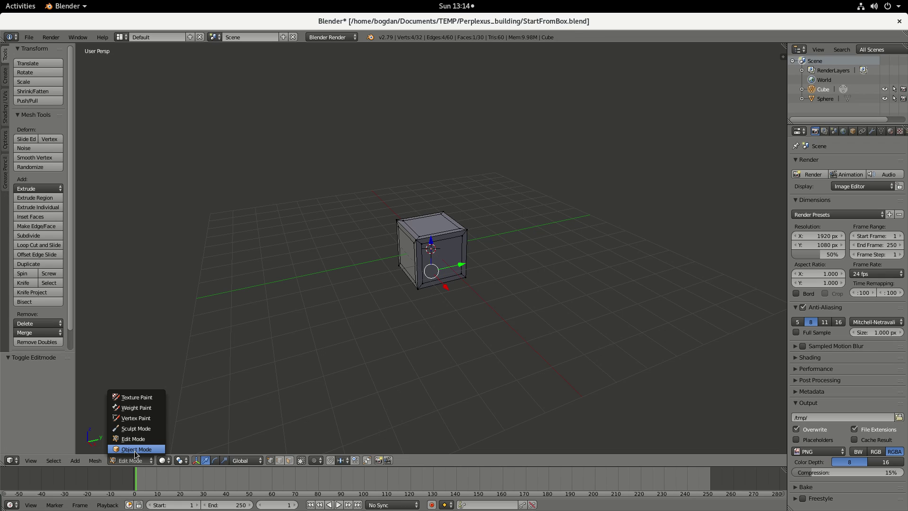
pyautogui.click(137, 449)
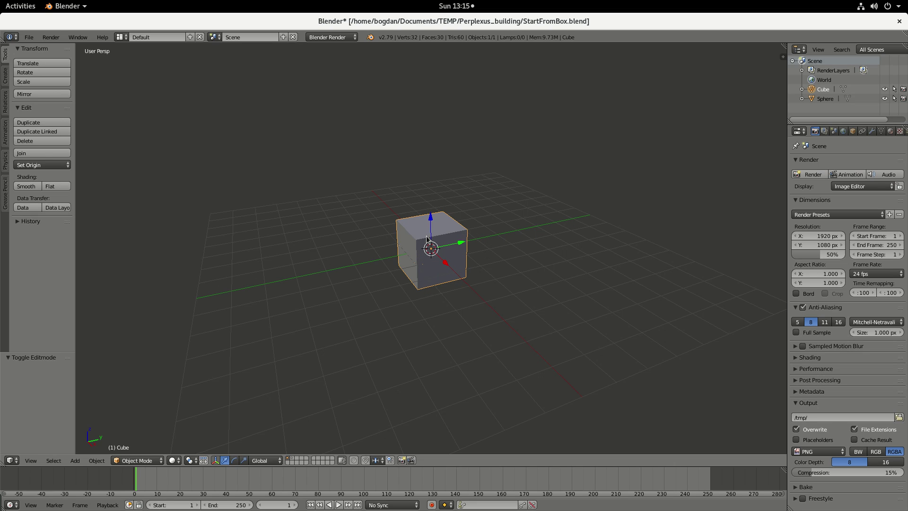
# Select the cube in Object Mode, copy it, and paste a duplicate in the same place.
pyautogui.scroll(4, 437, 239)
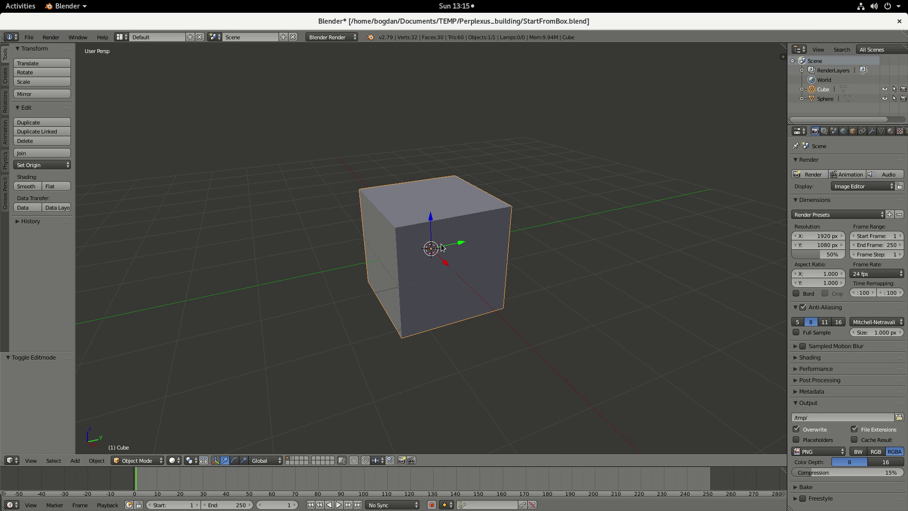
pyautogui.scroll(-2, 441, 247)
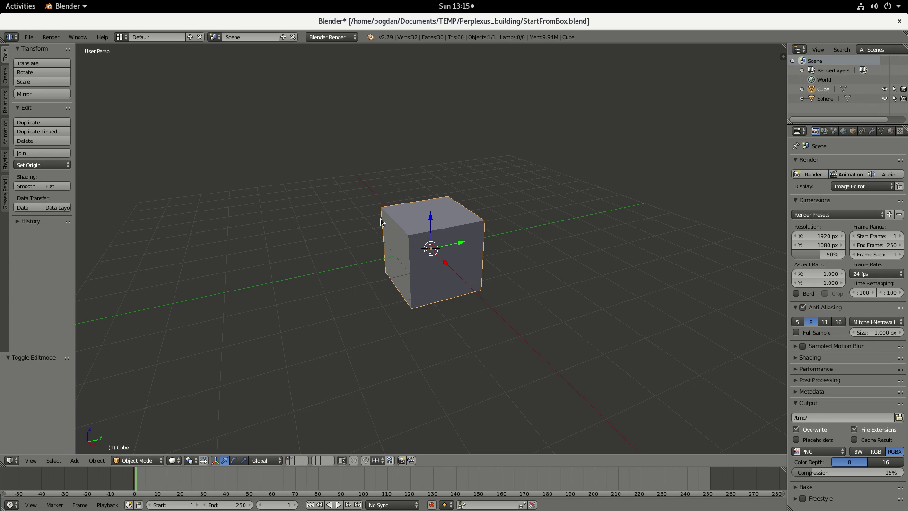
pyautogui.moveTo(424, 249); pyautogui.dragTo(438, 233, button='middle')
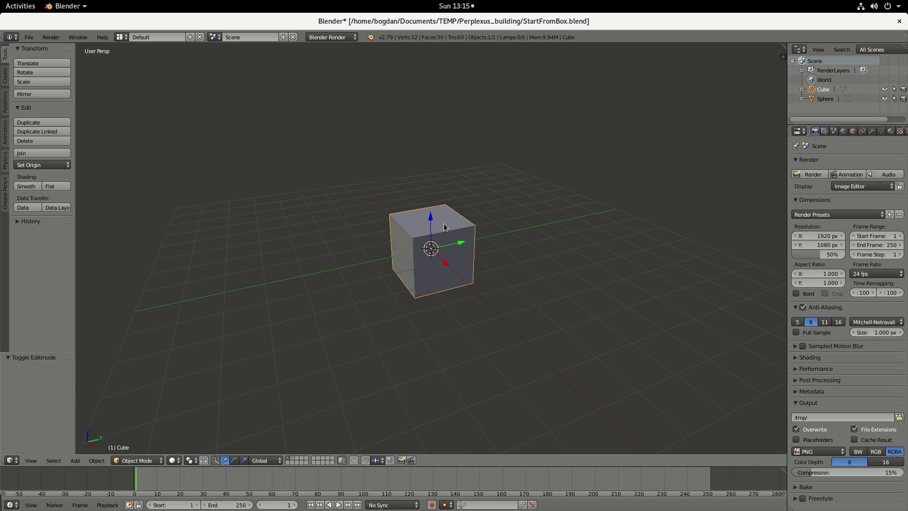
pyautogui.scroll(1, 764, 126)
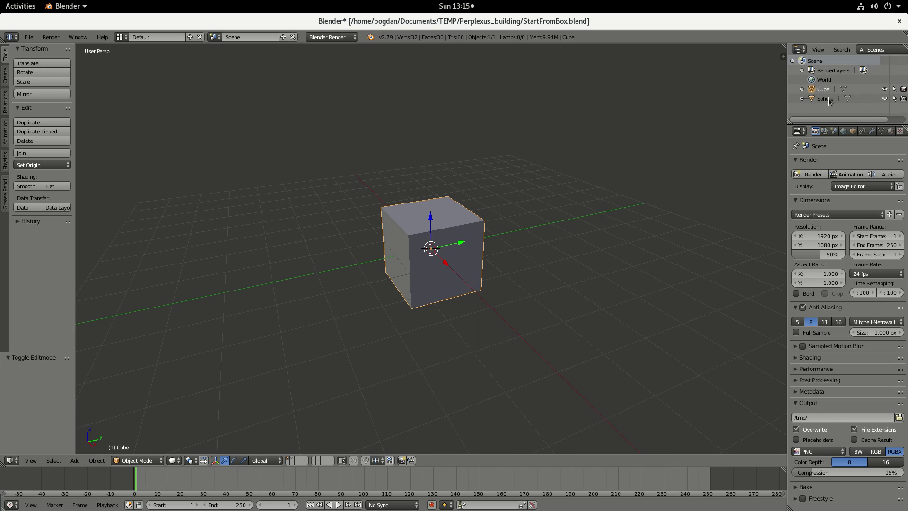
pyautogui.click(827, 99)
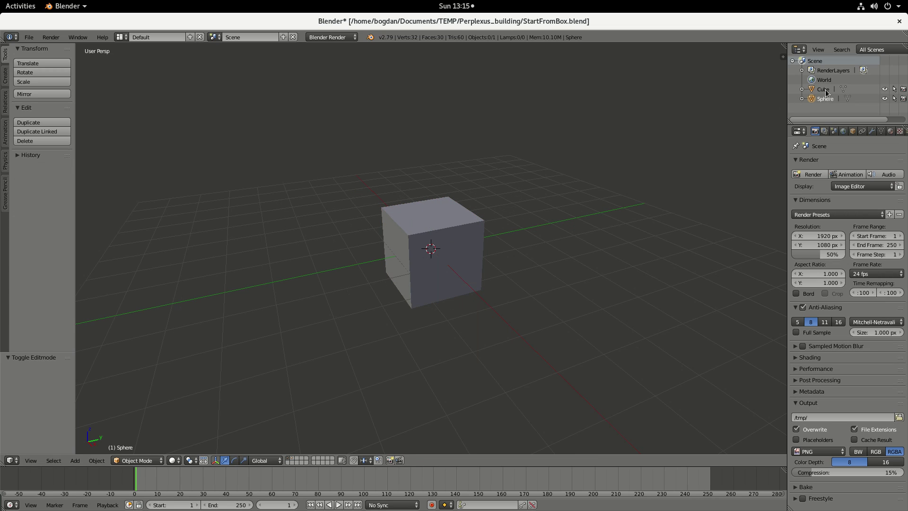
pyautogui.click(824, 90)
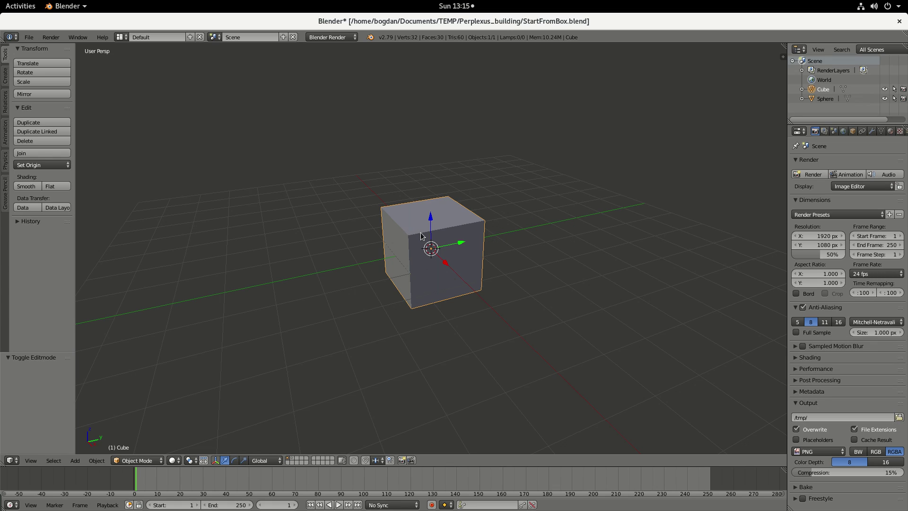
pyautogui.hotkey('ctrl', 'c')
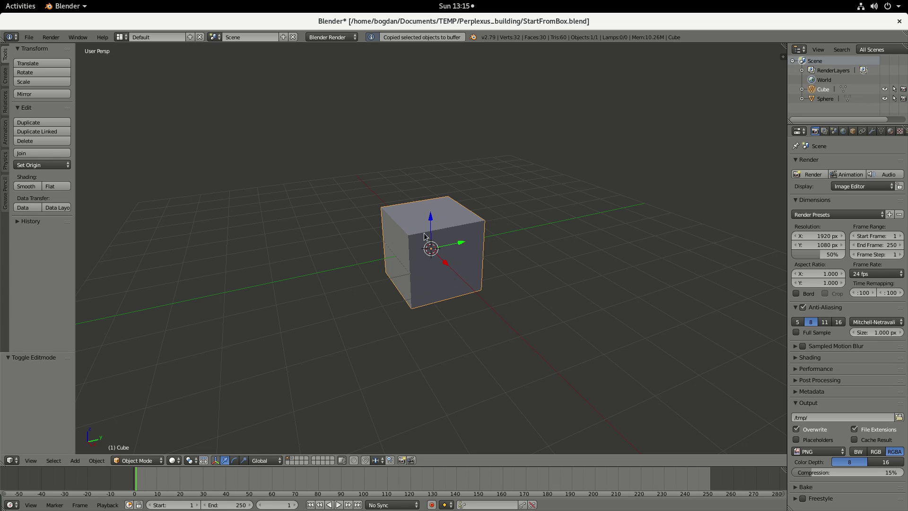
pyautogui.hotkey('ctrl', 'v')
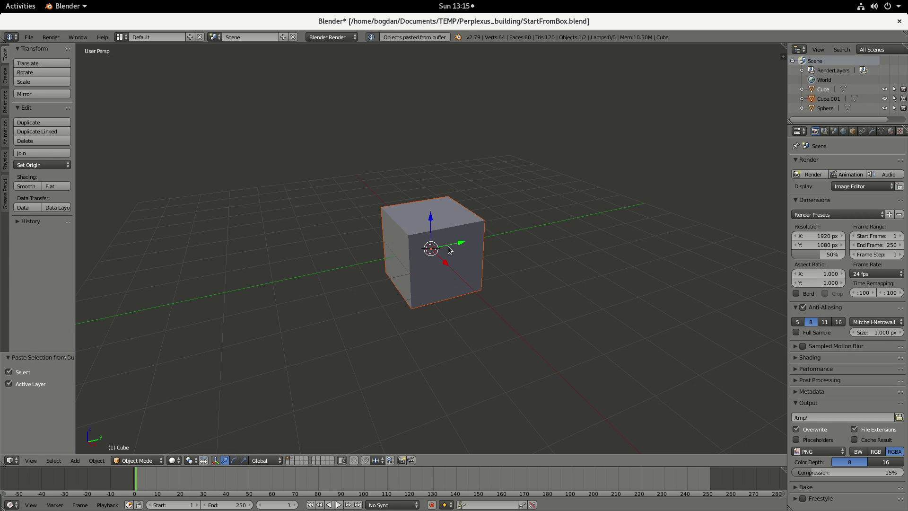
# Move the pasted cube along the Y axis by about -0.01.
pyautogui.press('g')
pyautogui.press('y')
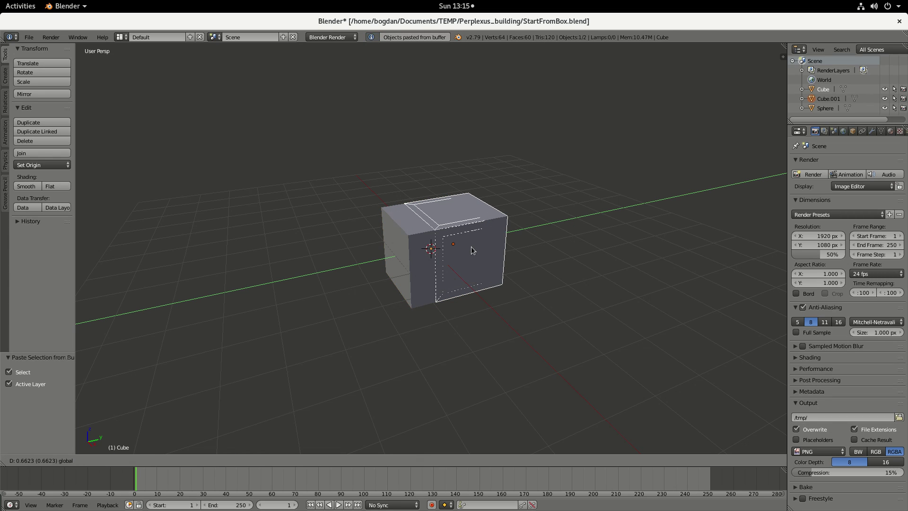
pyautogui.click(458, 255)
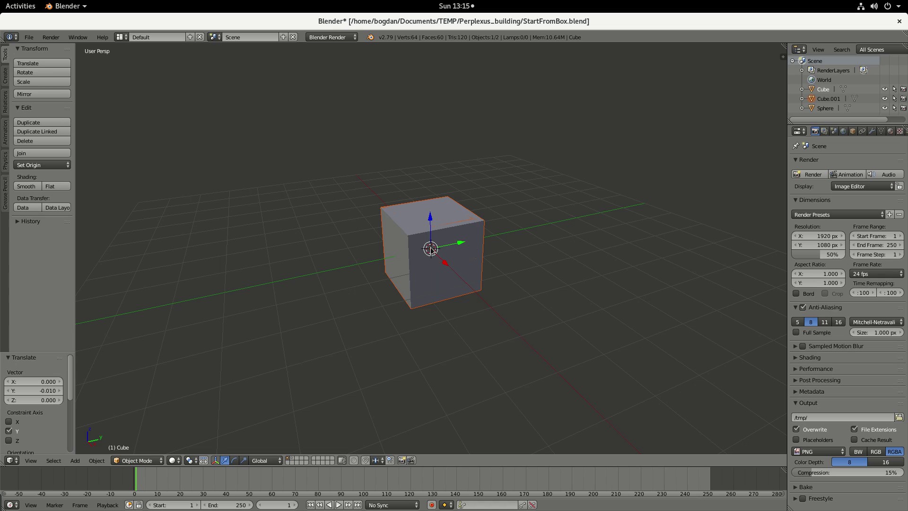
pyautogui.moveTo(437, 251)
pyautogui.mouseDown()
pyautogui.moveTo(465, 307)
pyautogui.moveTo(471, 313)
pyautogui.moveTo(436, 263)
pyautogui.moveTo(478, 311)
pyautogui.moveTo(444, 260)
pyautogui.mouseUp()
pyautogui.press('x')
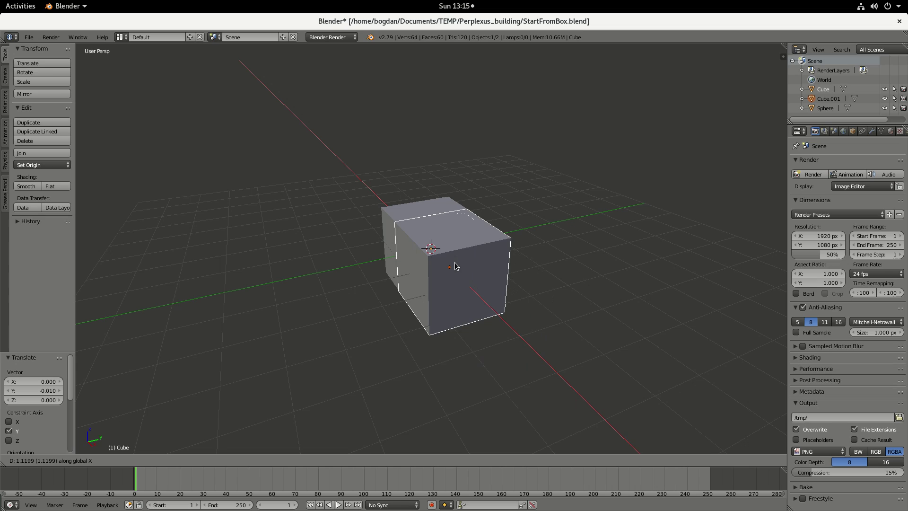
pyautogui.press('Escape')
pyautogui.press('g')
pyautogui.press('y')
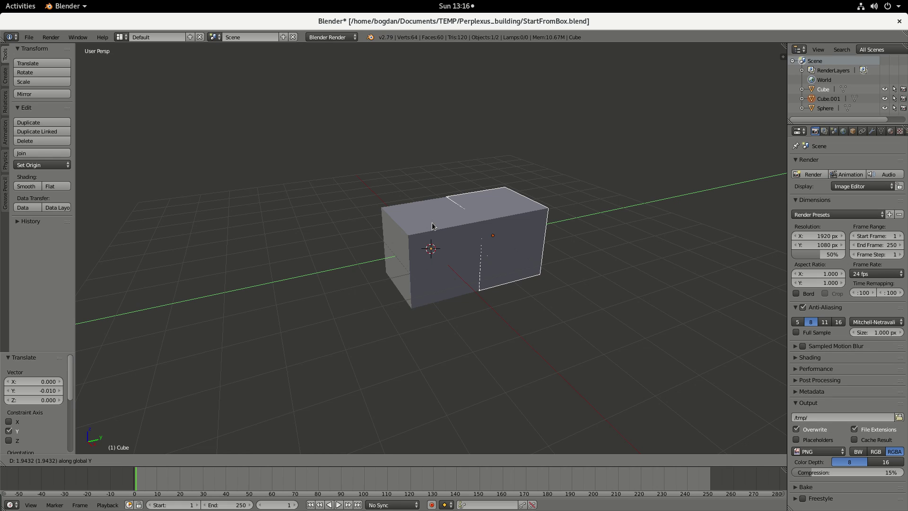
pyautogui.press('Escape')
# Move the pasted cube exactly 2 units along the Y axis so it sits flush against the original cube.
pyautogui.press('g')
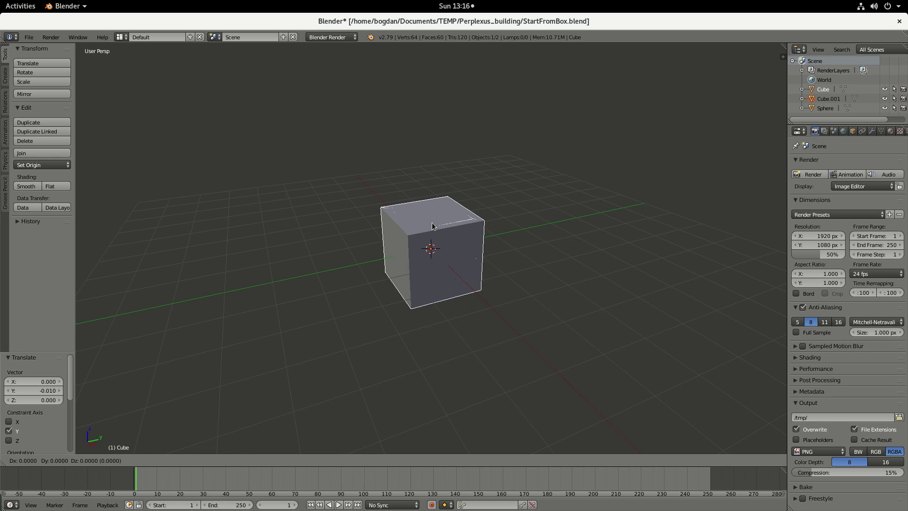
pyautogui.press('z')
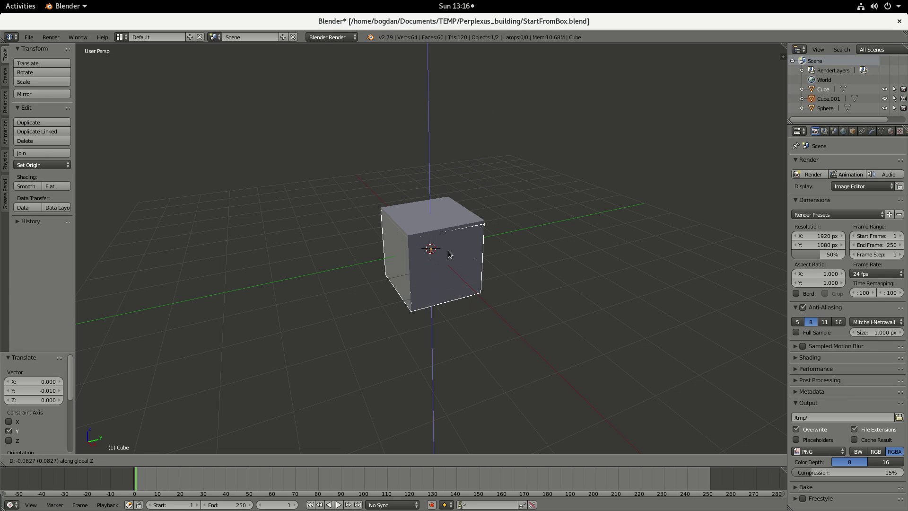
pyautogui.press('z')
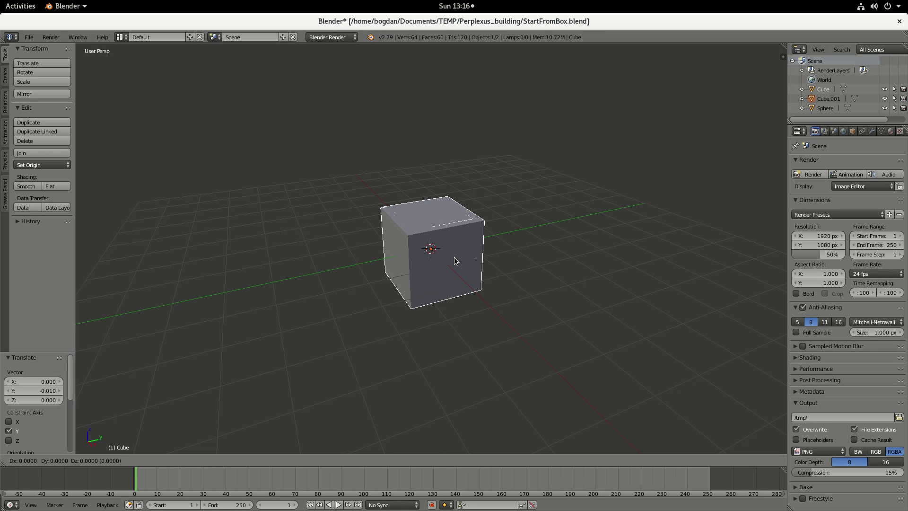
pyautogui.press('y')
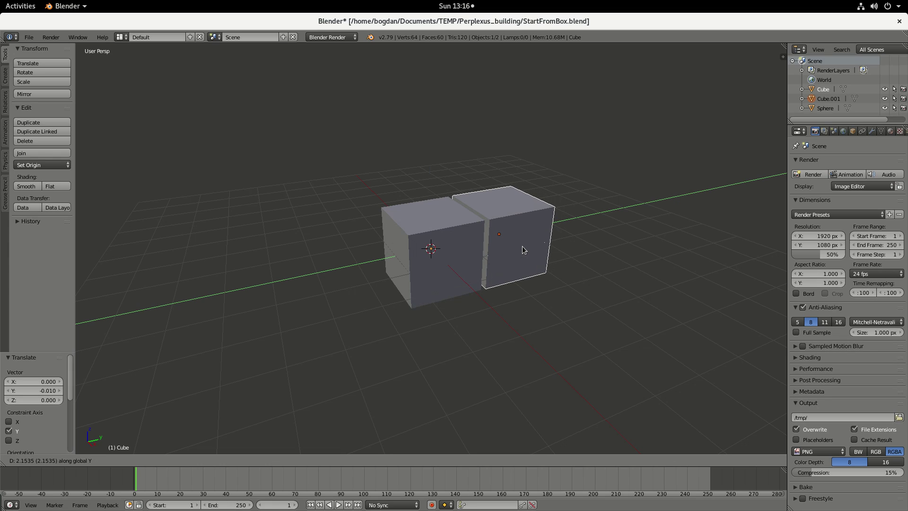
pyautogui.press('ctrl')
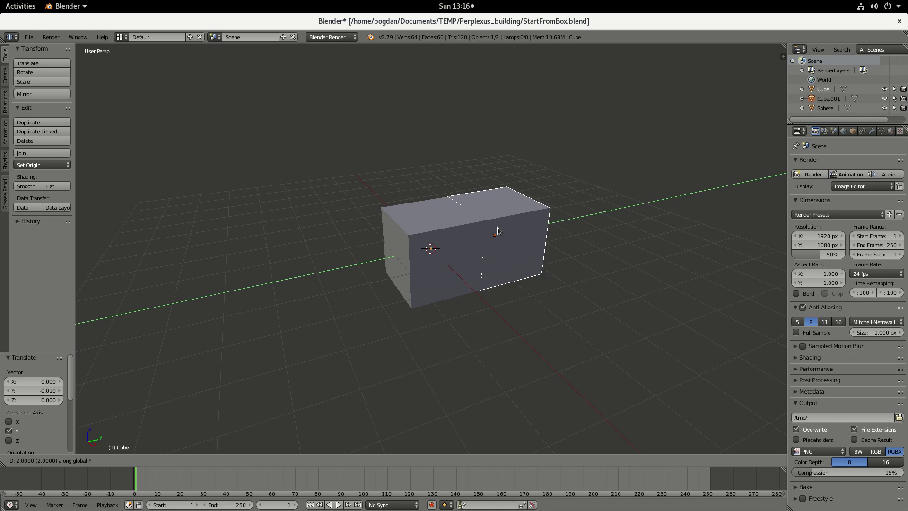
pyautogui.click(435, 239)
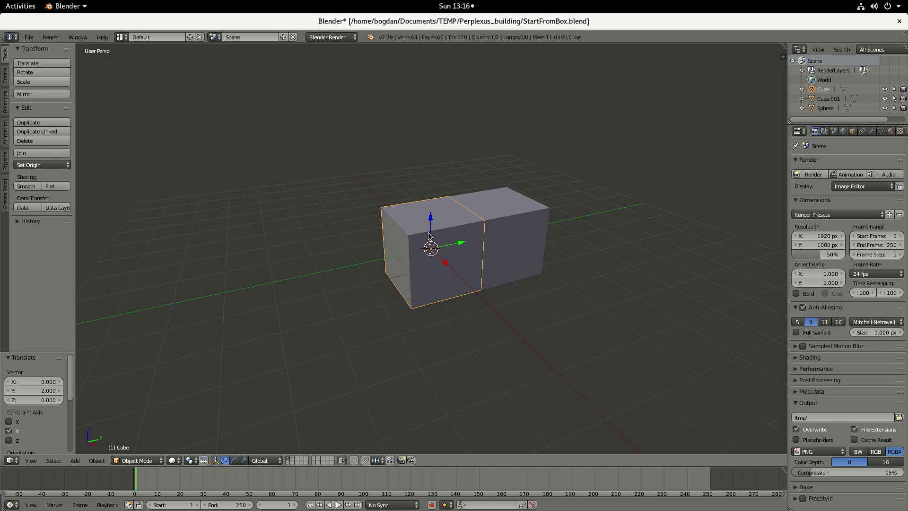
# Enter Edit Mode on the original cube, select its inner top face in face select mode, and return to Object Mode.
pyautogui.press('Tab')
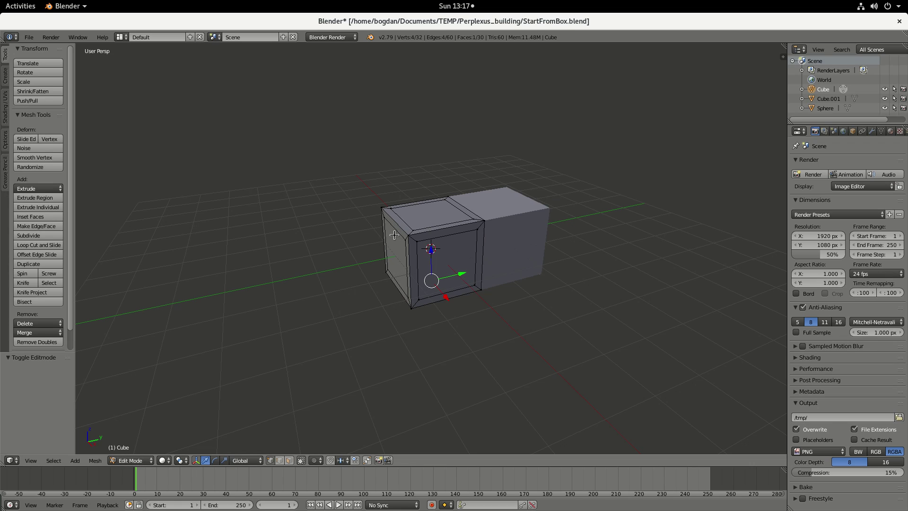
pyautogui.press('Tab')
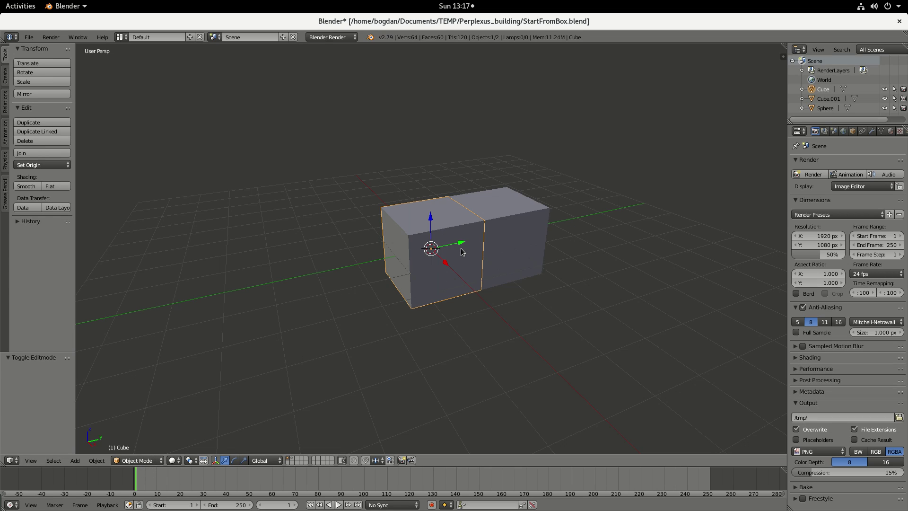
pyautogui.press('Tab')
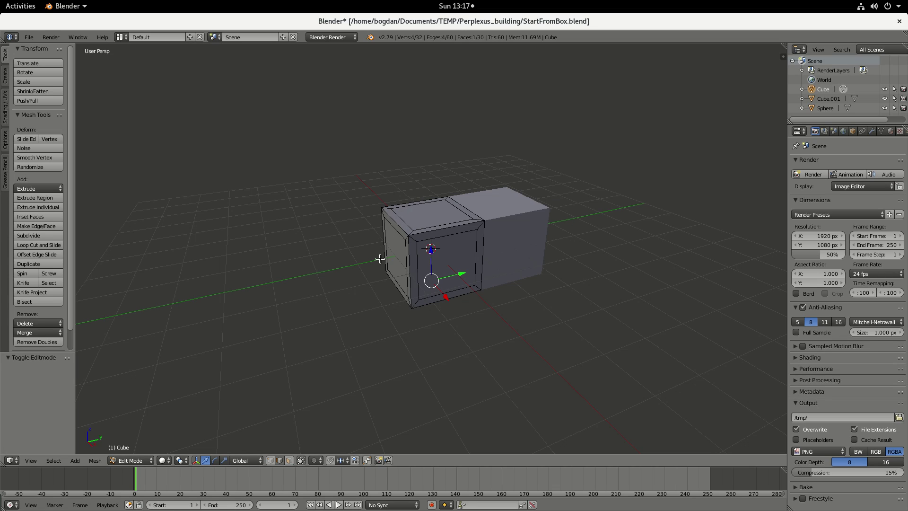
pyautogui.click(289, 460)
pyautogui.rightClick(431, 217)
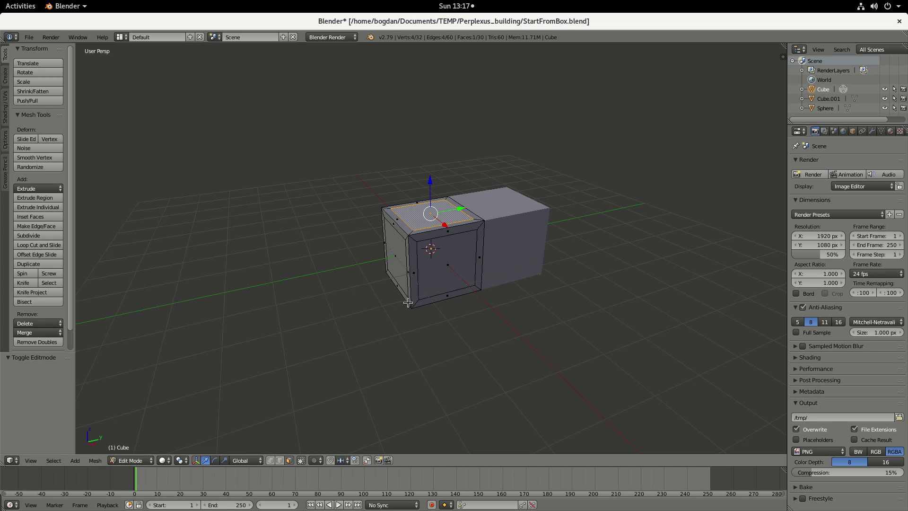
pyautogui.click(134, 461)
pyautogui.click(133, 450)
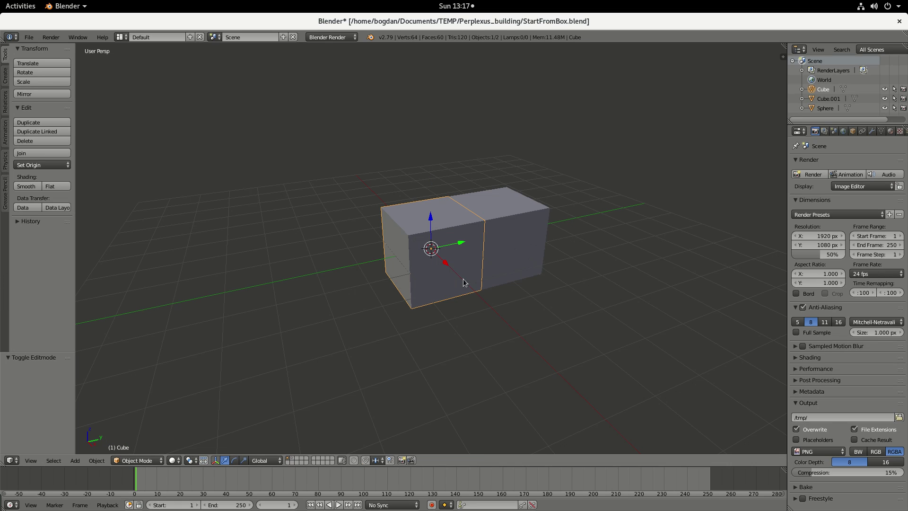
# Select the original cube, paste another copy, and move it -2 units along the Y axis.
pyautogui.rightClick(507, 219)
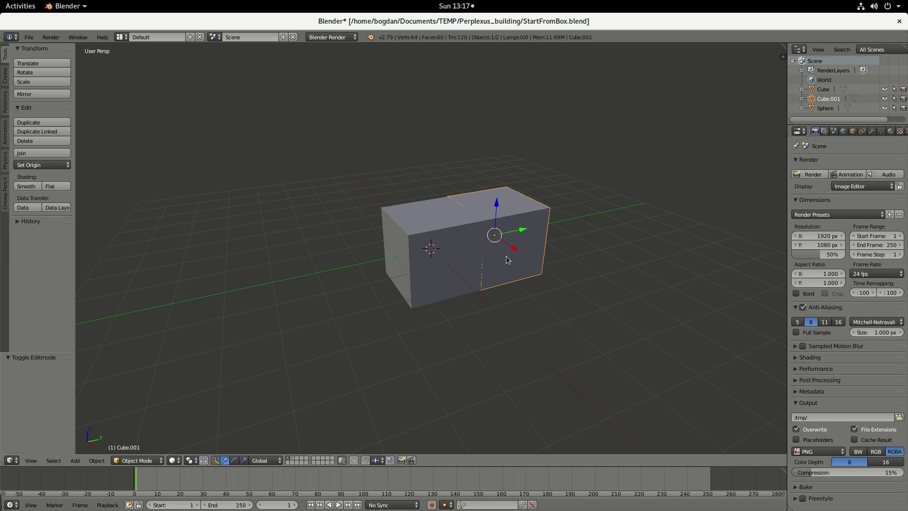
pyautogui.rightClick(402, 261)
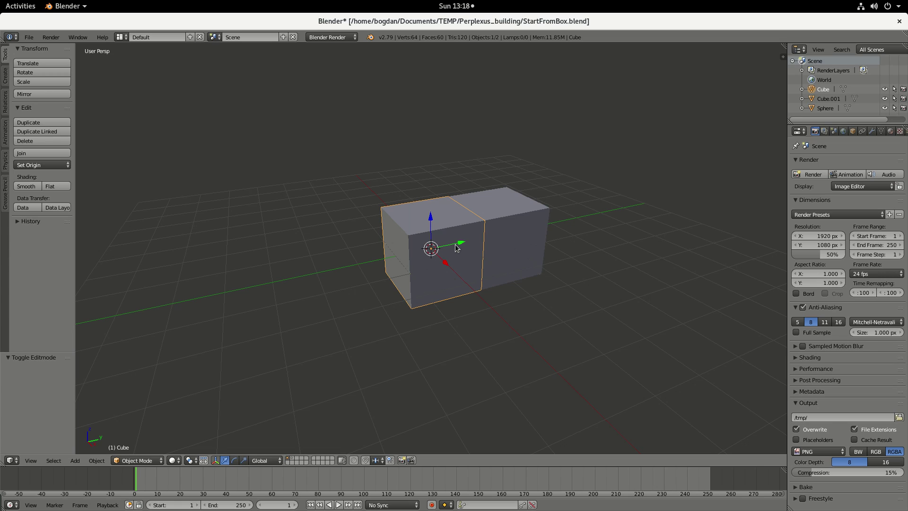
pyautogui.hotkey('ctrl', 'v')
pyautogui.press('g')
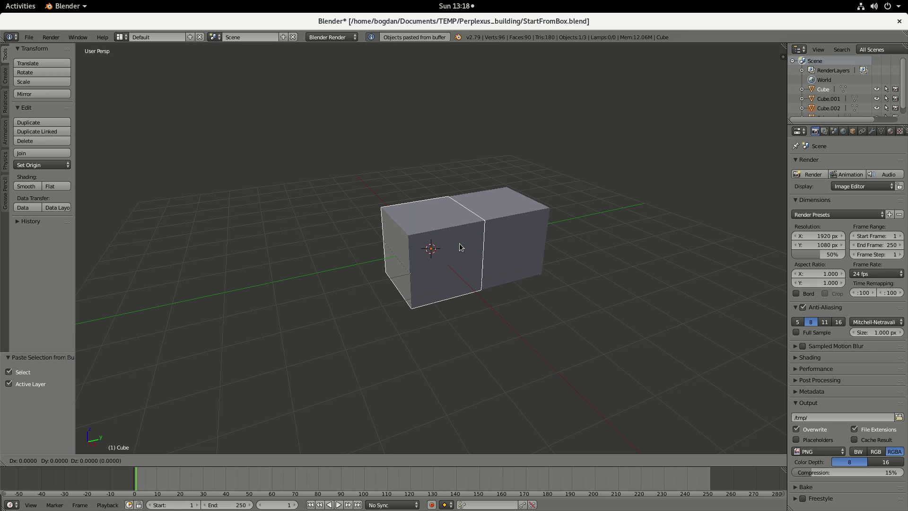
pyautogui.press('y')
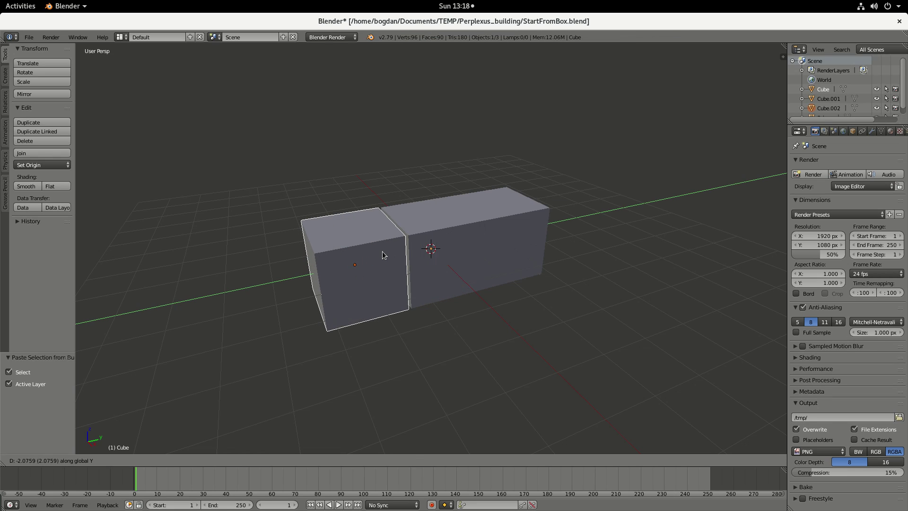
pyautogui.press('ctrl')
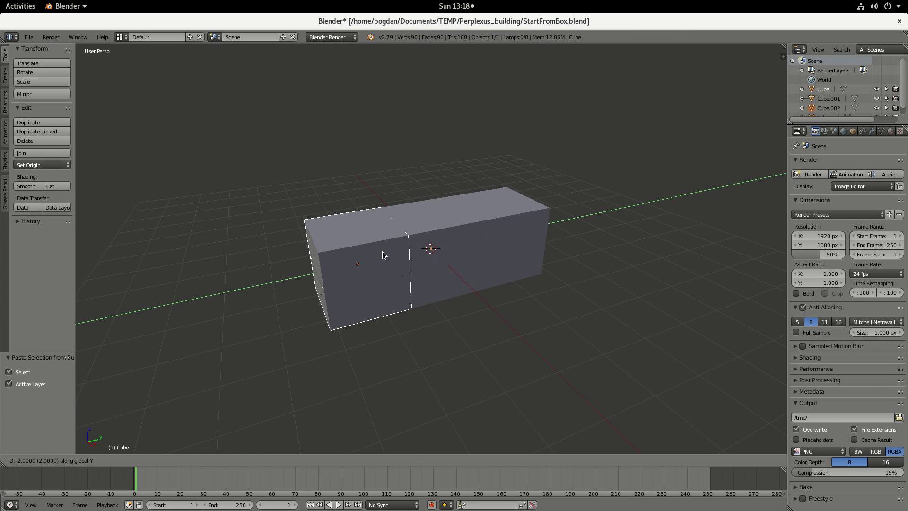
pyautogui.click(382, 251)
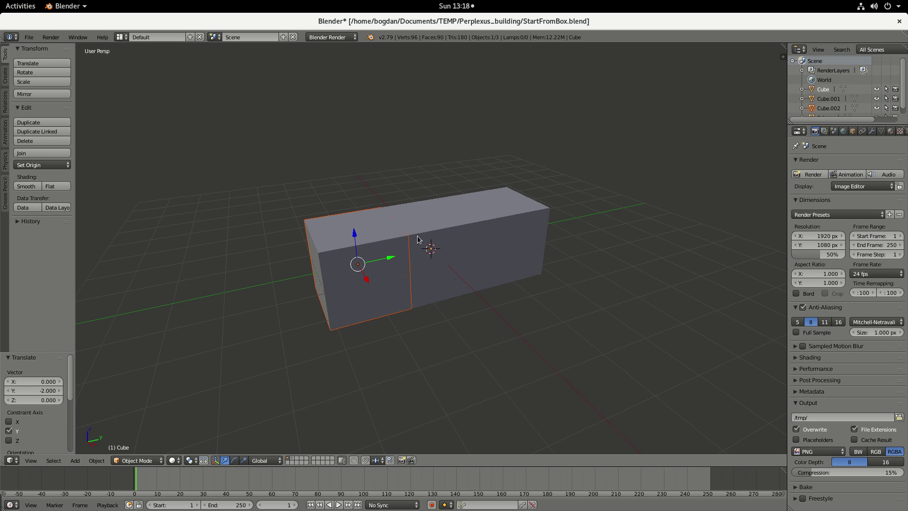
# Copy and paste the cube at the negative Y end of the row, and move the duplicate -2 units along the Y axis.
pyautogui.hotkey('ctrl', 'z')
pyautogui.hotkey('ctrl', 'shift', 'z')
pyautogui.rightClick(339, 257)
pyautogui.hotkey('ctrl', 'c')
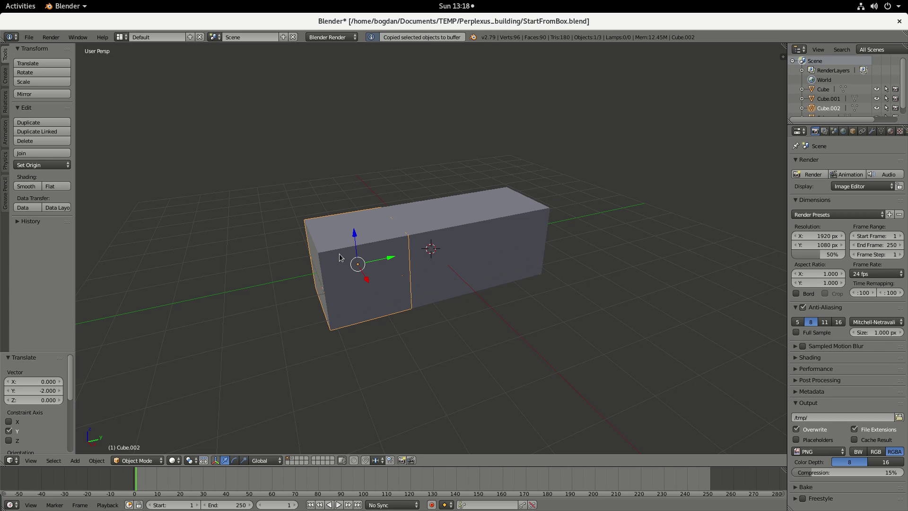
pyautogui.hotkey('ctrl', 'v')
pyautogui.press('g')
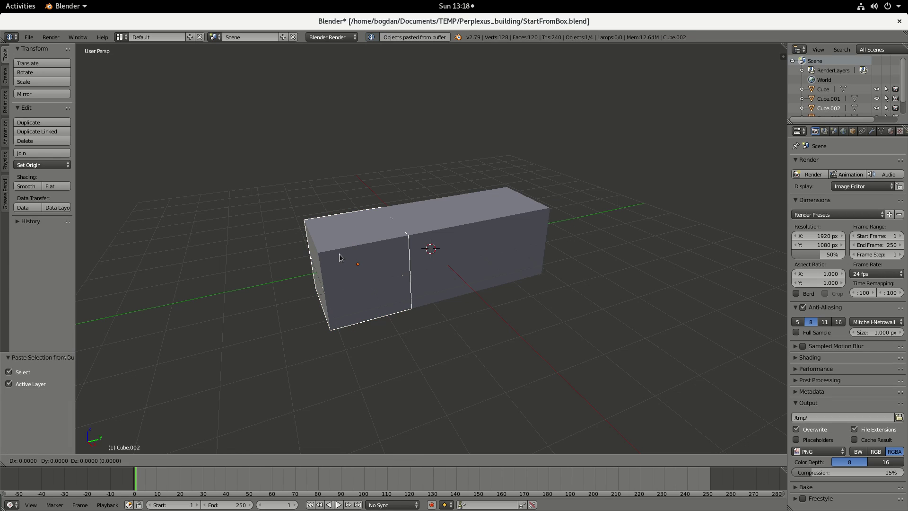
pyautogui.press('y')
pyautogui.moveTo(255, 252)
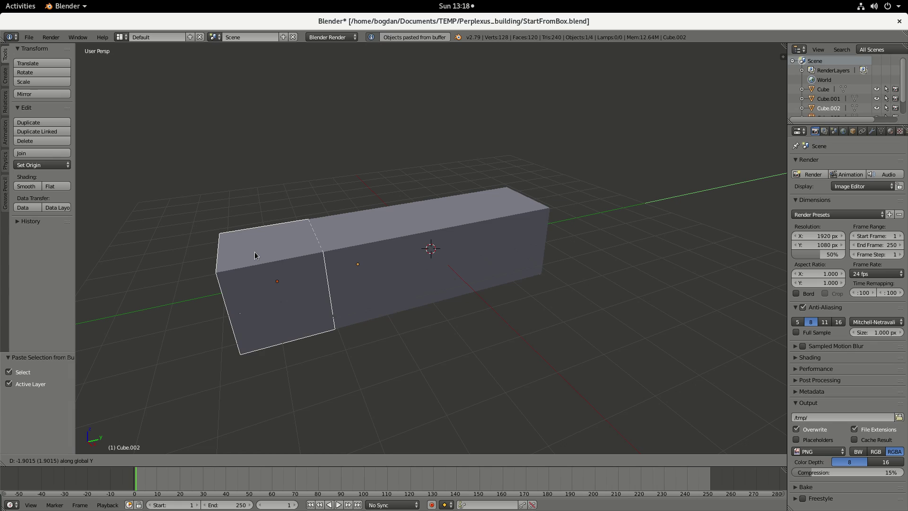
pyautogui.click(255, 252)
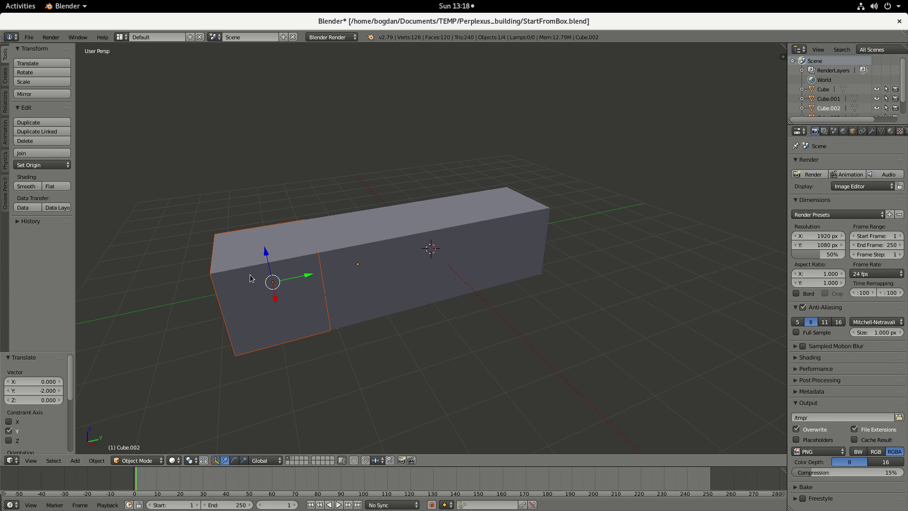
# Duplicate the fourth cube by copy and paste, and raise the copy 2 units along the Z axis.
pyautogui.hotkey('ctrl', 'c')
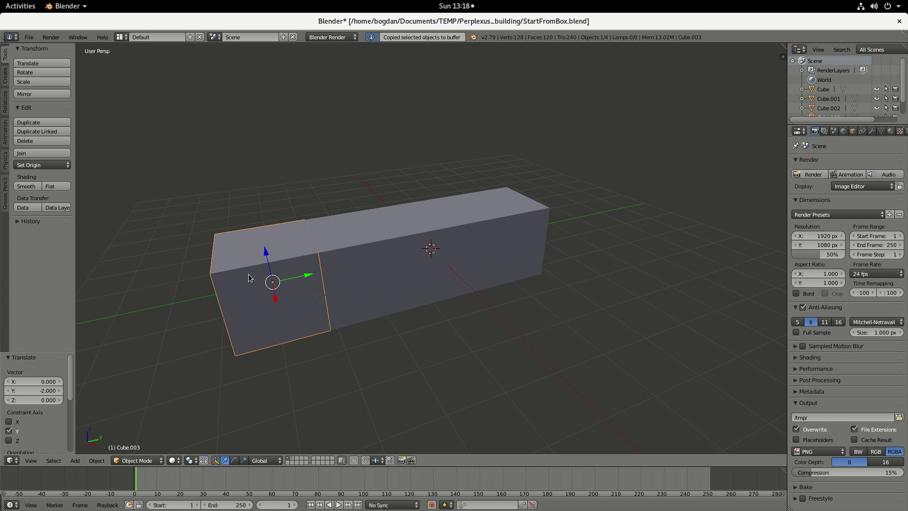
pyautogui.hotkey('ctrl', 'v')
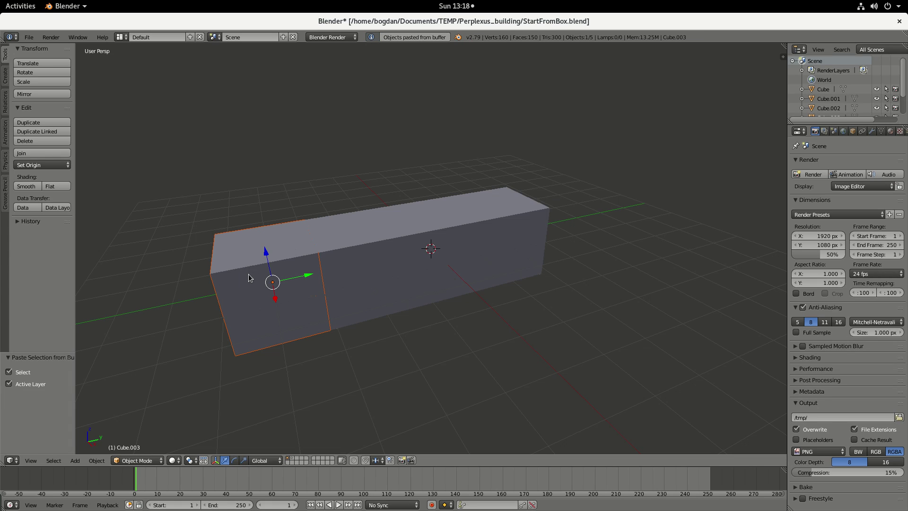
pyautogui.press('g')
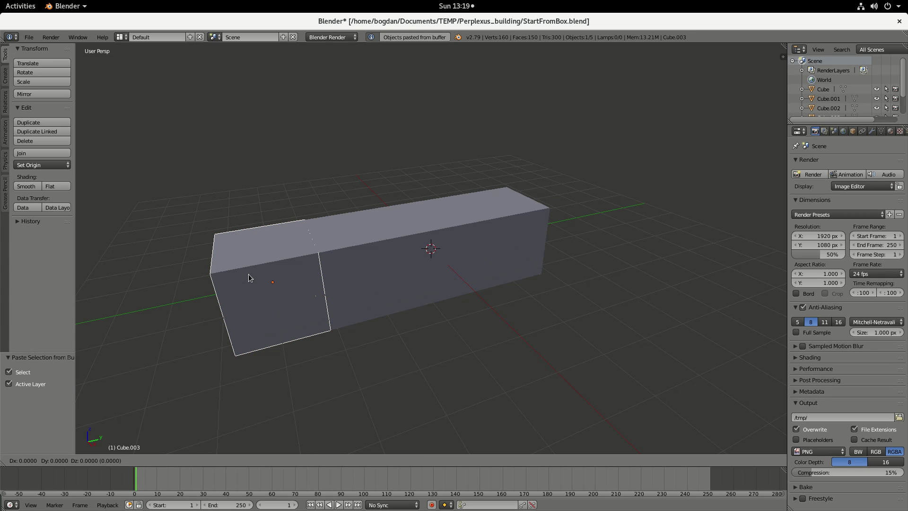
pyautogui.press('z')
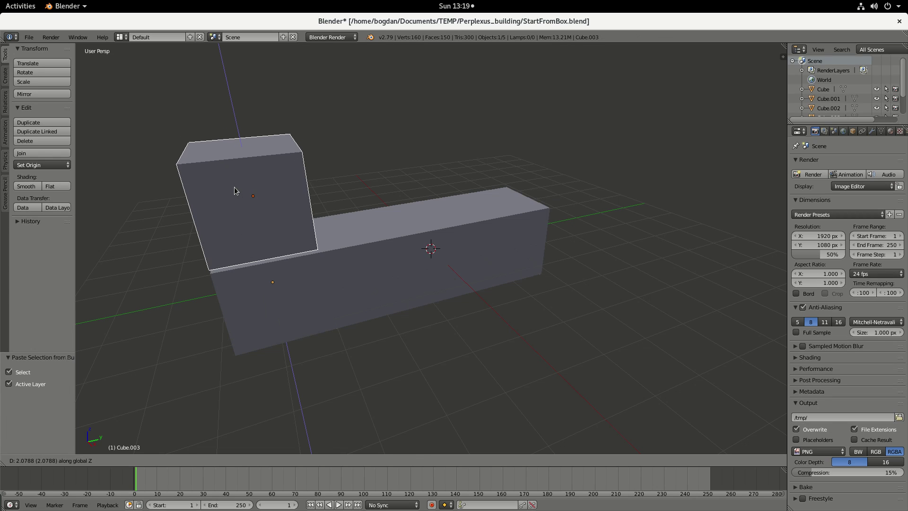
pyautogui.press('ctrl')
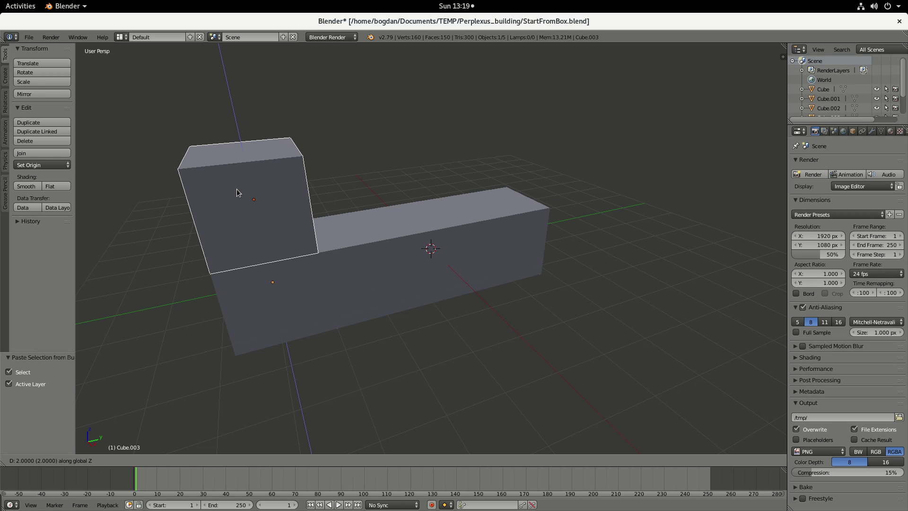
pyautogui.click(237, 189)
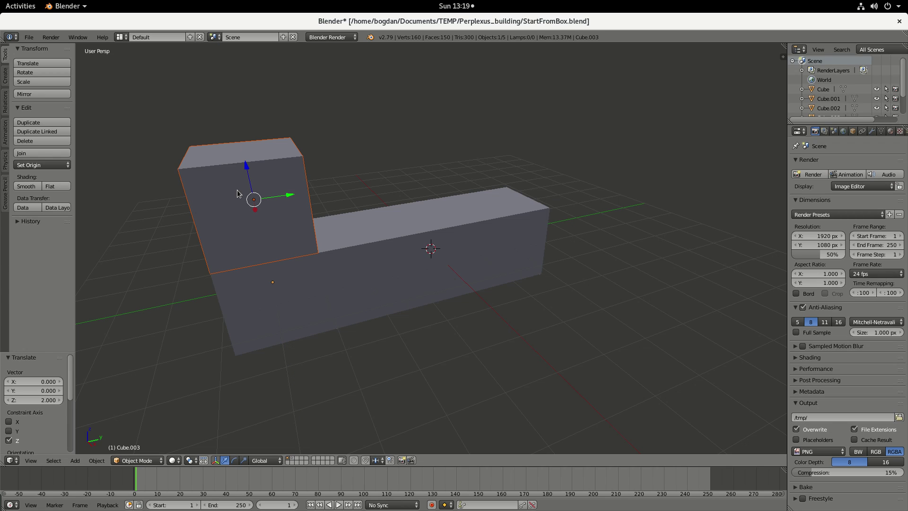
# Select the raised cube together with the cube at the opposite end of the row, and center the view on both.
pyautogui.scroll(-2, 393, 243)
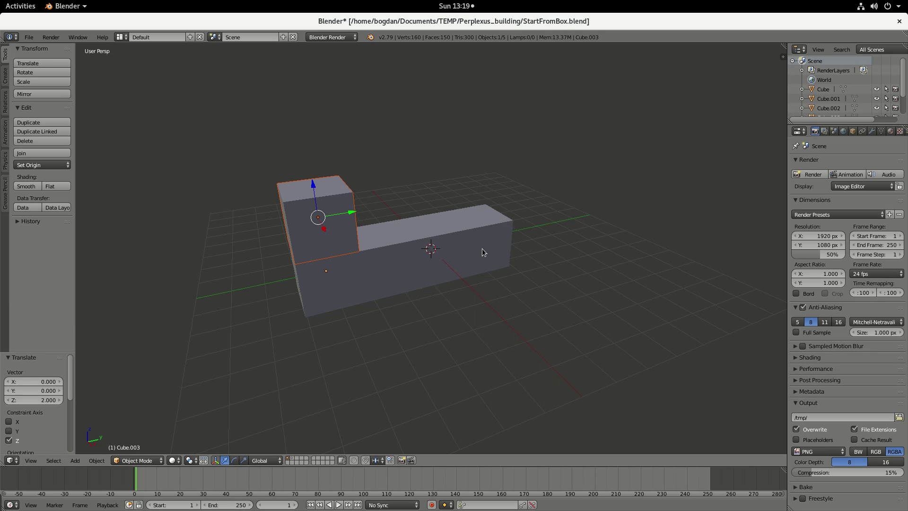
pyautogui.rightClick(294, 209)
pyautogui.scroll(1, 268, 209)
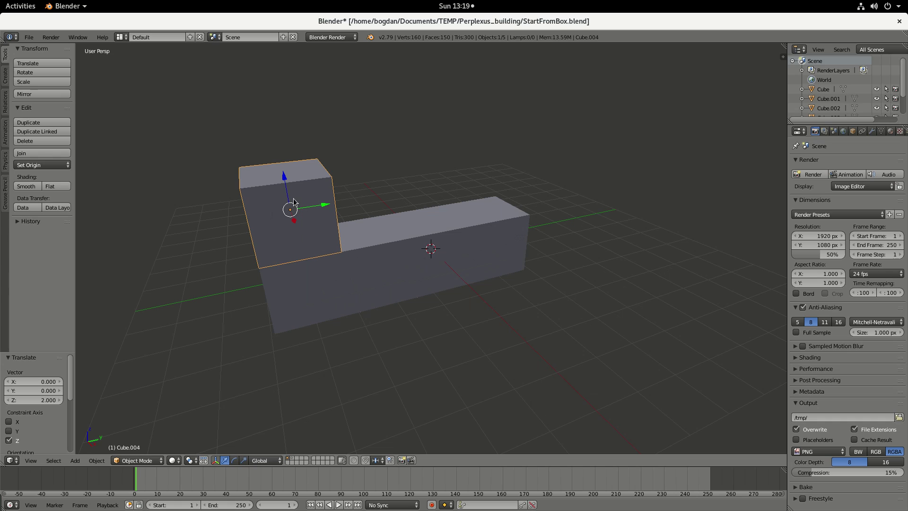
pyautogui.keyDown('shift'); pyautogui.rightClick(378, 203); pyautogui.keyUp('shift')
pyautogui.press('KP_Decimal')
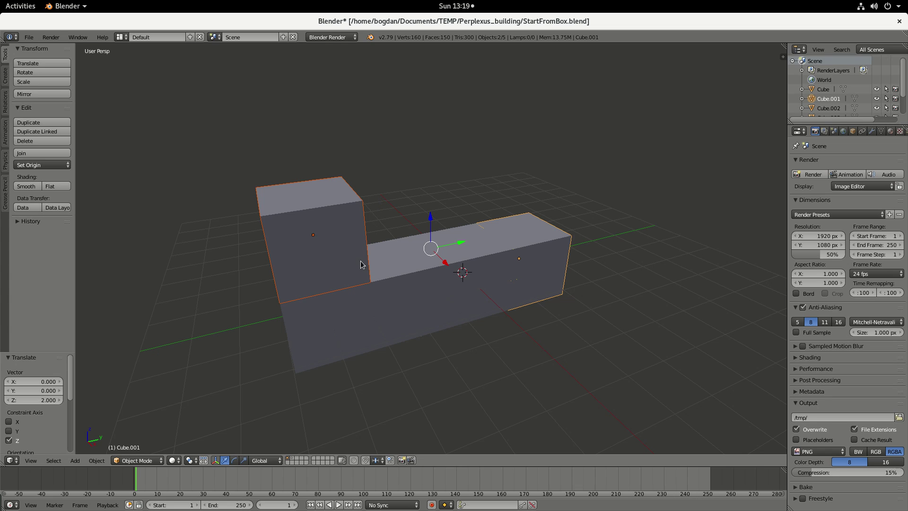
pyautogui.scroll(-3, 372, 265)
pyautogui.scroll(2, 378, 269)
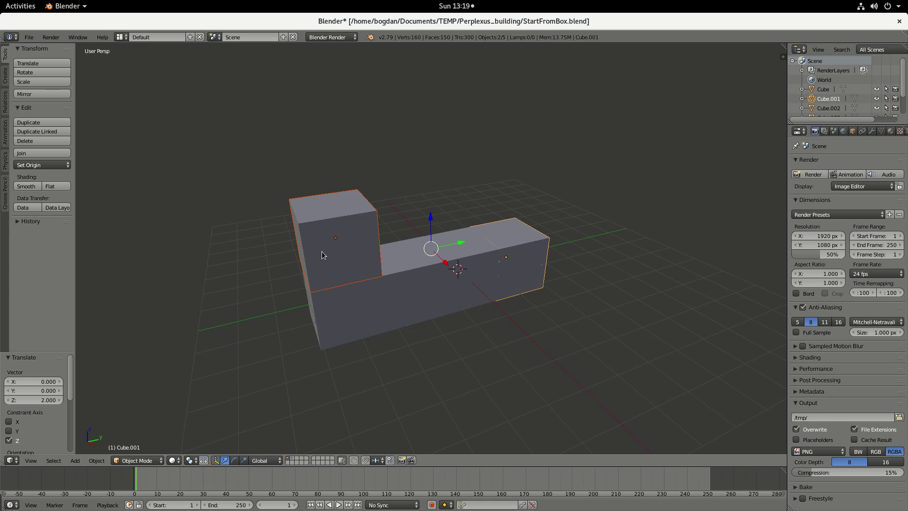
# Select only the raised cube, copy and paste it, and move the duplicate 2 units up along the Z axis.
pyautogui.click(350, 239)
pyautogui.moveTo(351, 240); pyautogui.dragTo(311, 249, button='middle')
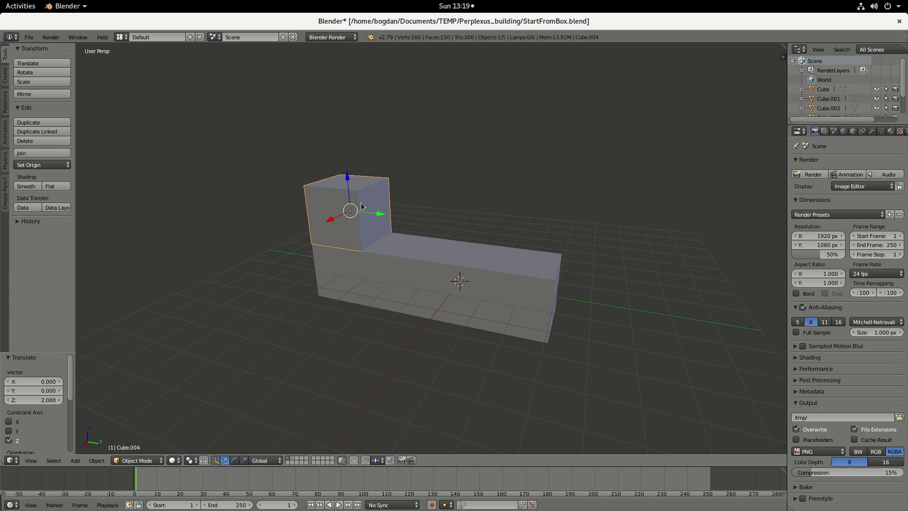
pyautogui.hotkey('ctrl', 'c')
pyautogui.hotkey('ctrl', 'v')
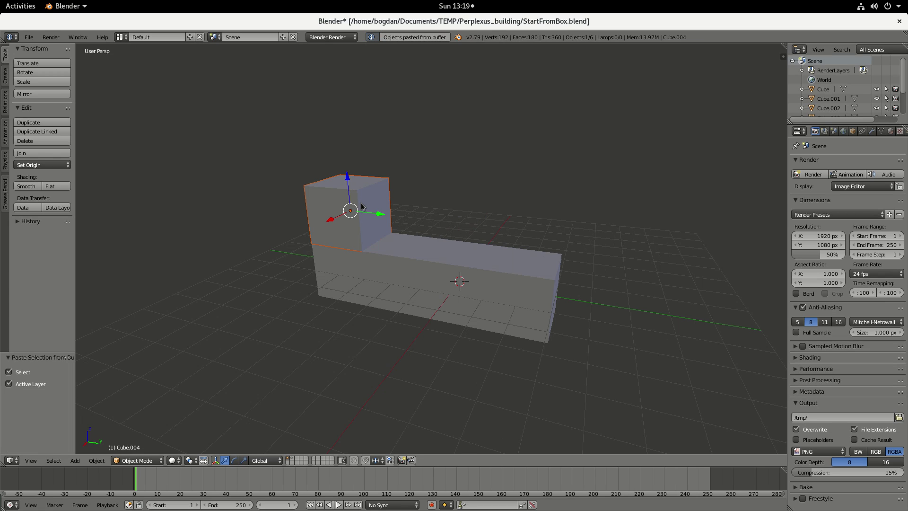
pyautogui.press('g')
pyautogui.press('z')
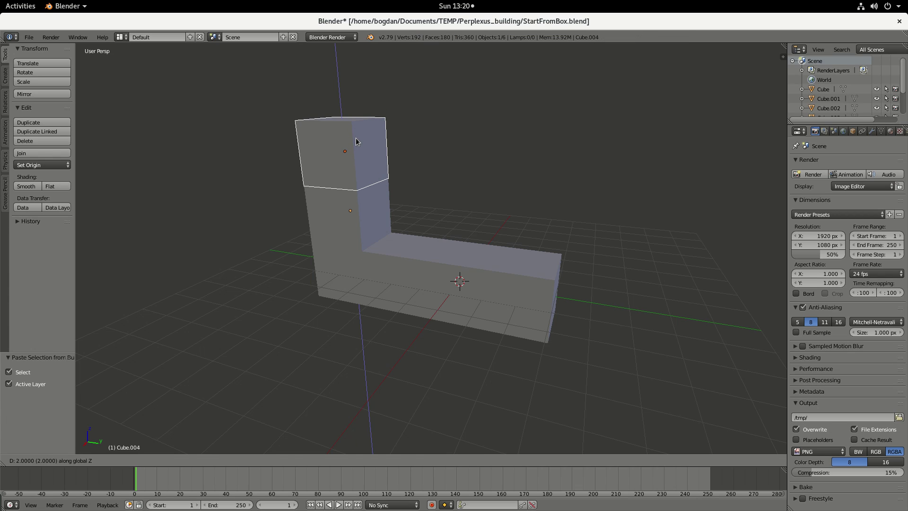
pyautogui.click(357, 141)
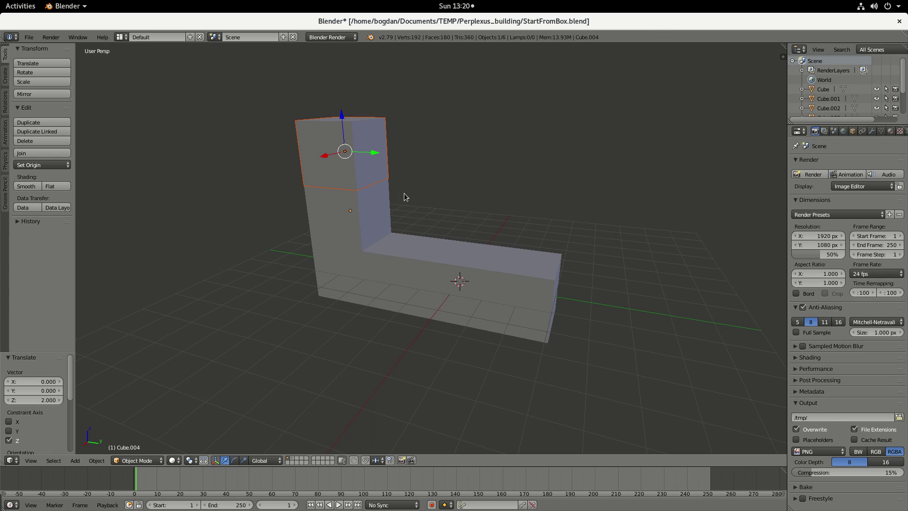
# Copy and paste the top cube of the column, and move the duplicate 2 units up along the Z axis.
pyautogui.scroll(-2, 403, 194)
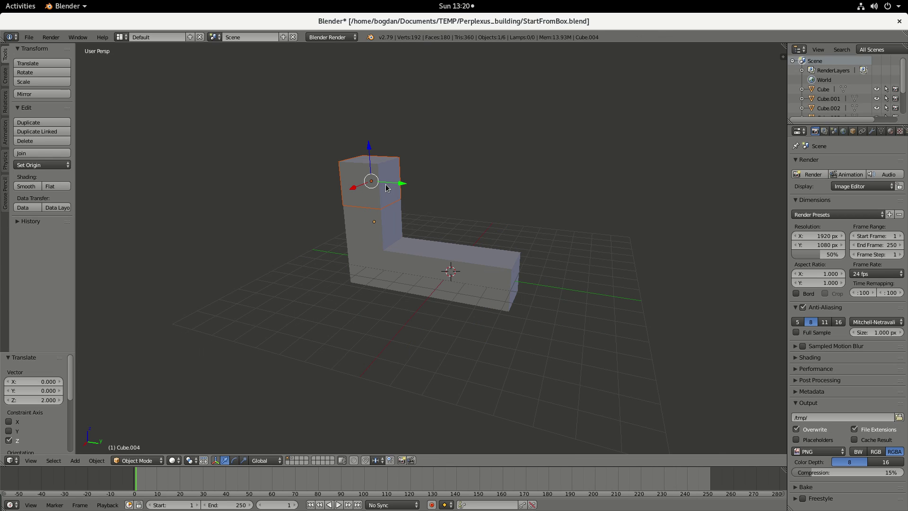
pyautogui.hotkey('ctrl', 'c')
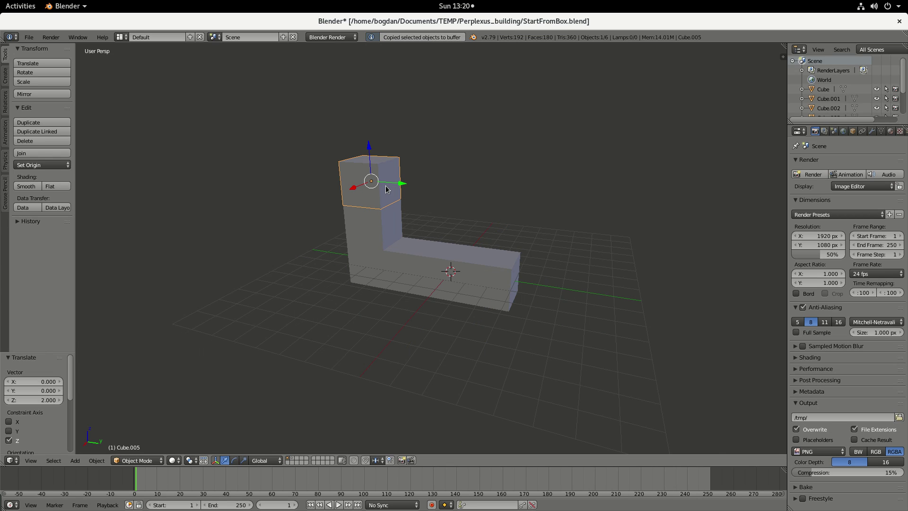
pyautogui.hotkey('ctrl', 'v')
pyautogui.press('g')
pyautogui.press('z')
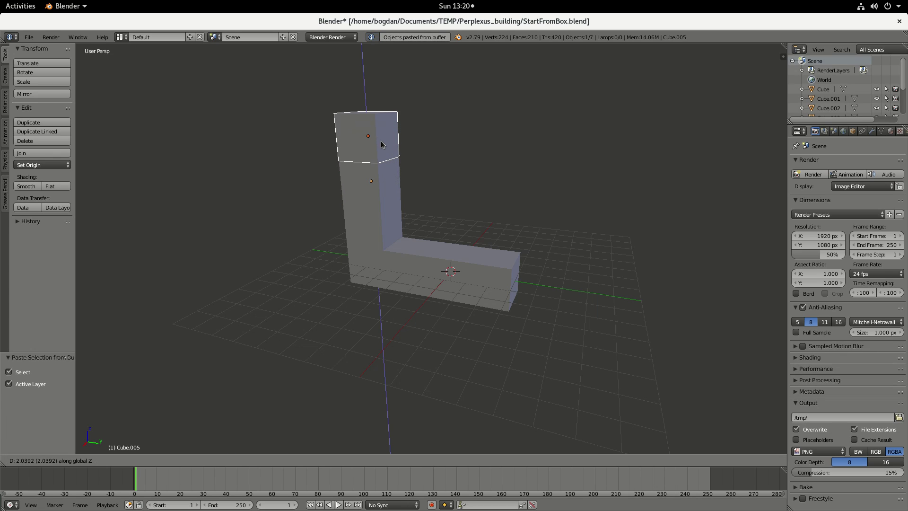
pyautogui.press('ctrl')
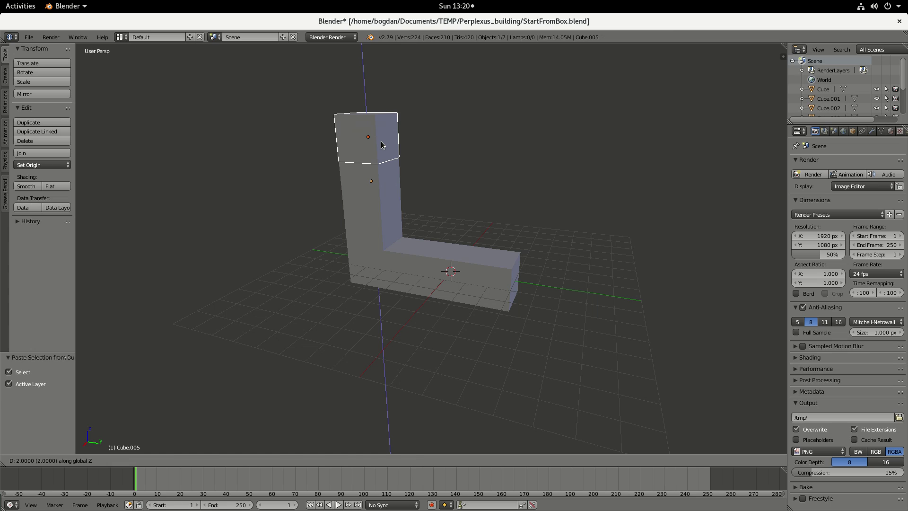
pyautogui.click(382, 145)
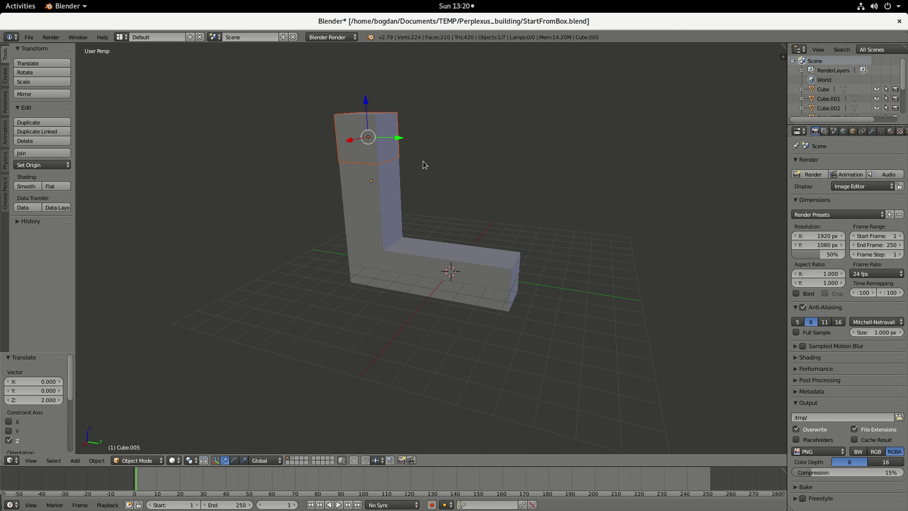
# Select the cube now topping the column, copy and paste it, and move the duplicate 2 units along the X axis.
pyautogui.moveTo(423, 164); pyautogui.dragTo(383, 102, button='middle')
pyautogui.click(383, 101)
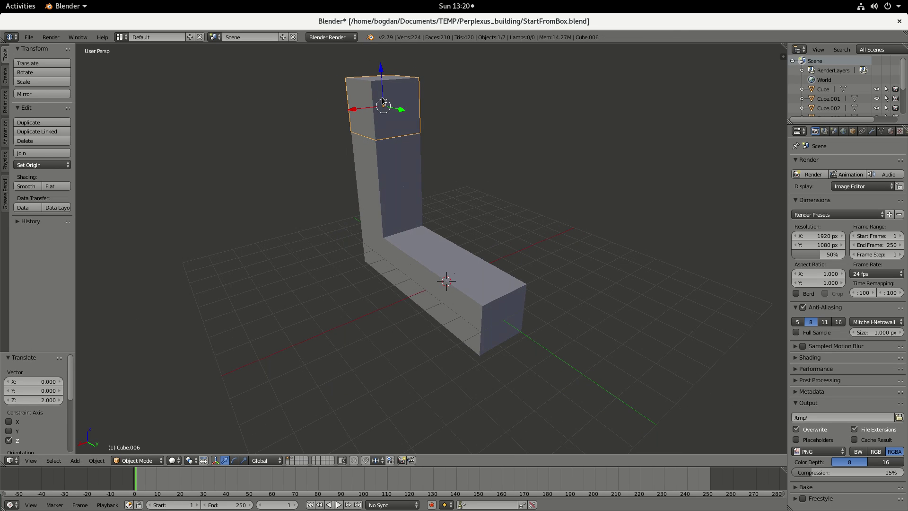
pyautogui.hotkey('ctrl', 'c')
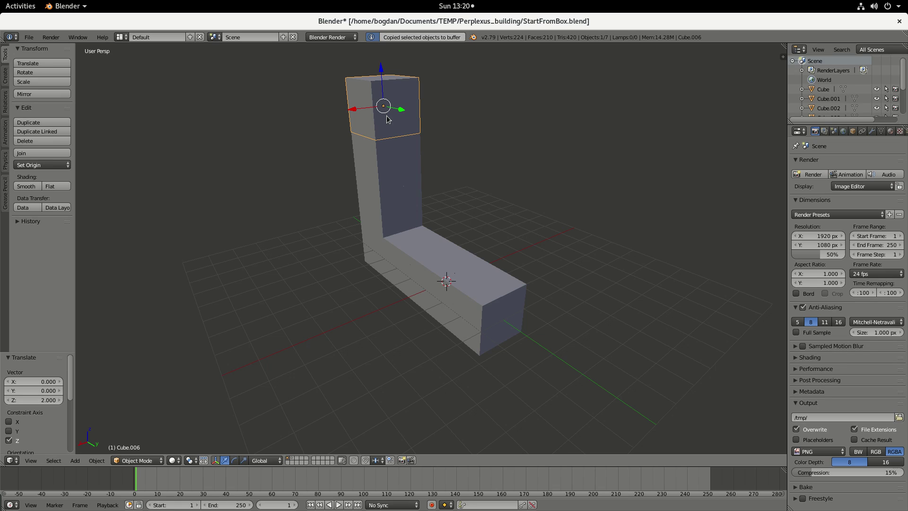
pyautogui.hotkey('ctrl', 'v')
pyautogui.press('g')
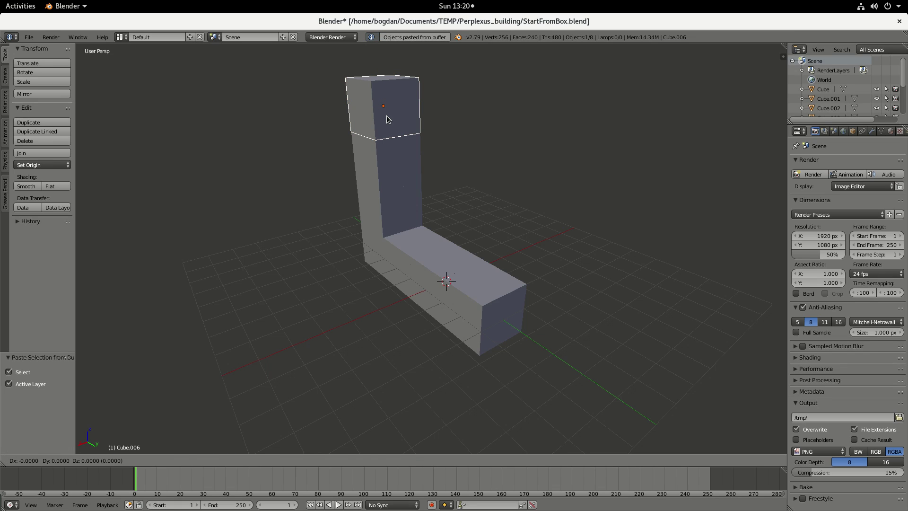
pyautogui.click(387, 117)
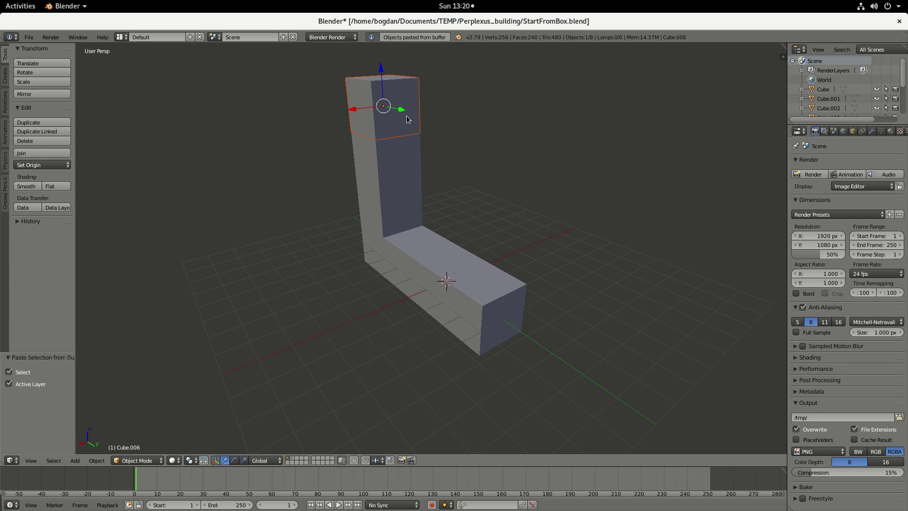
pyautogui.press('g')
pyautogui.press('x')
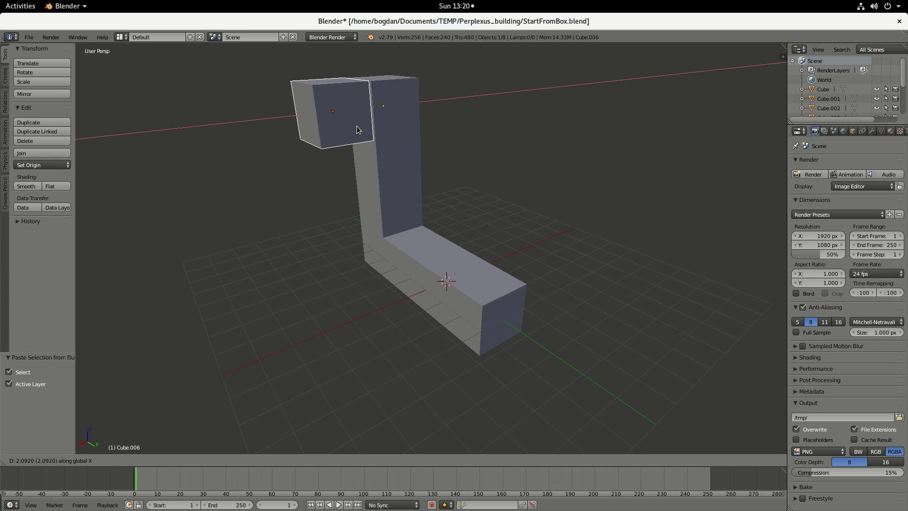
pyautogui.press('2')
pyautogui.press('Return')
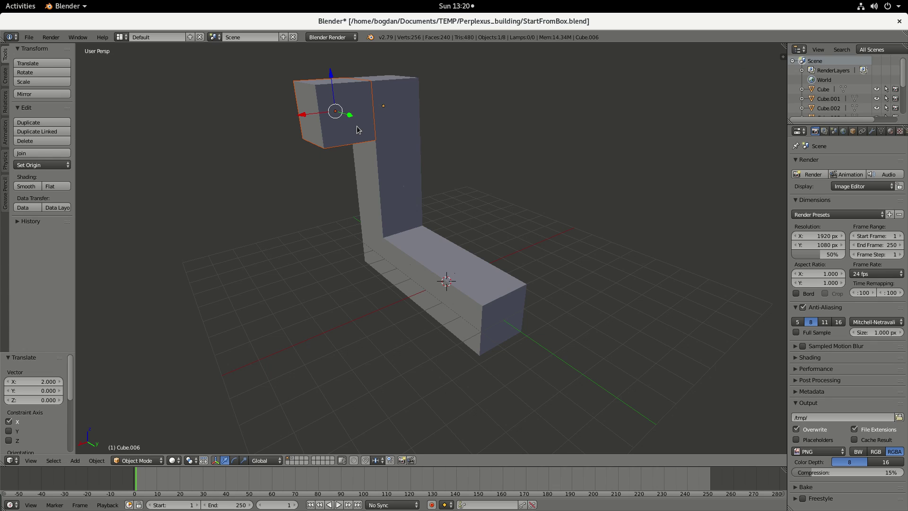
# Duplicate the cube projecting from the column's top by copy and paste, and move the copy 2 units along the X axis.
pyautogui.click(327, 111)
pyautogui.hotkey('ctrl', 'c')
pyautogui.hotkey('ctrl', 'v')
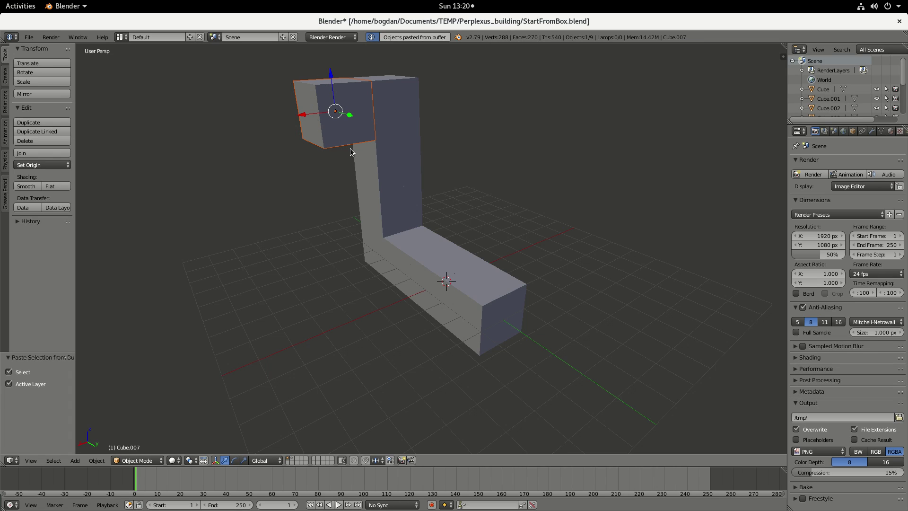
pyautogui.press('g')
pyautogui.press('x')
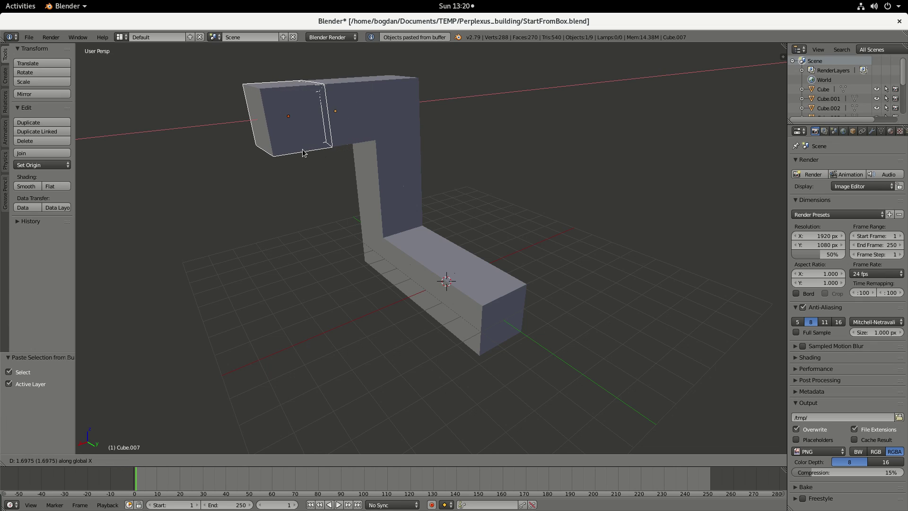
pyautogui.click(296, 152)
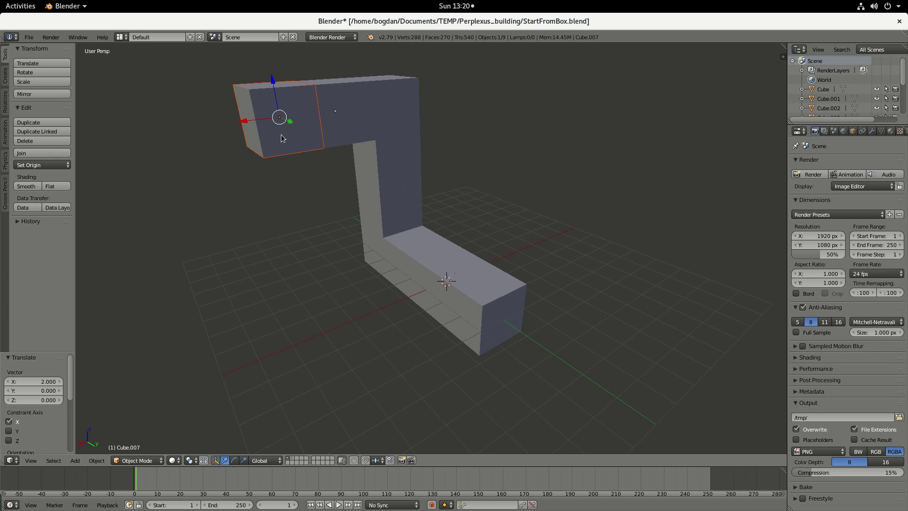
# Extend the upper beam with another pasted copy of its end cube, moved 2 units along the X axis.
pyautogui.hotkey('ctrl', 'v')
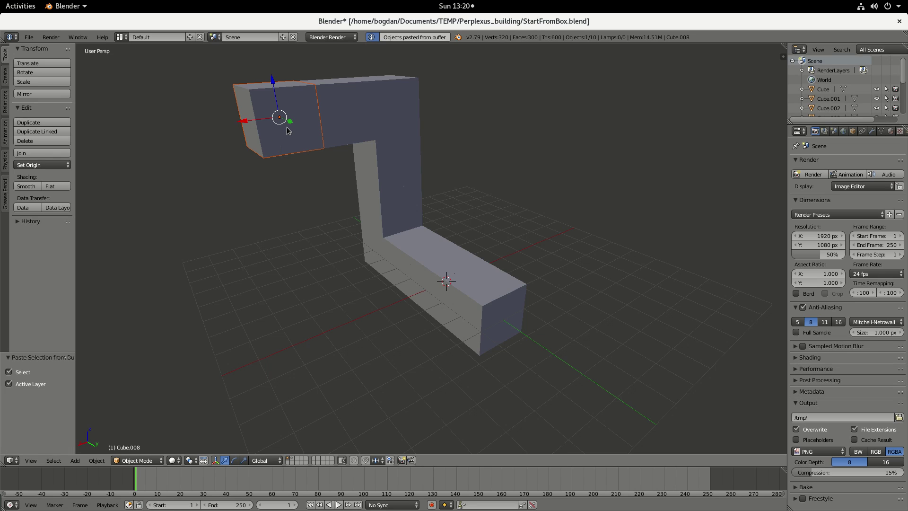
pyautogui.press('g')
pyautogui.press('x')
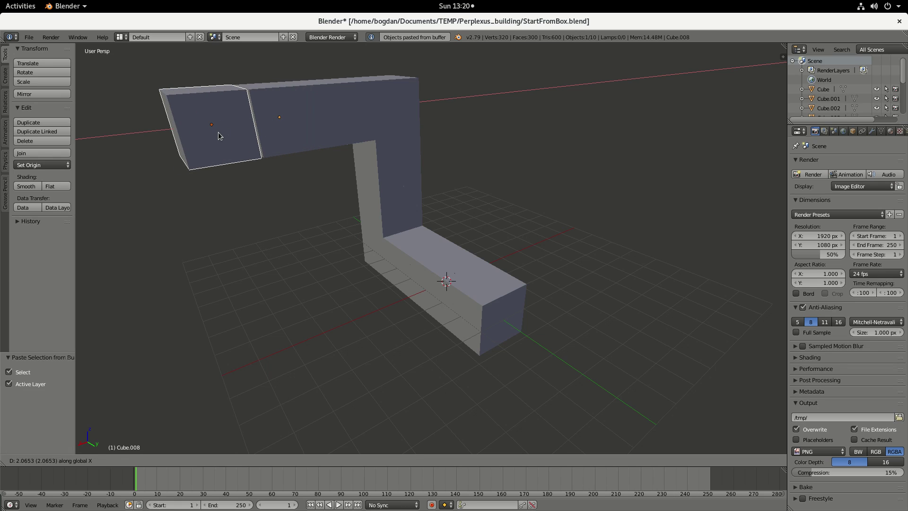
pyautogui.press('ctrl')
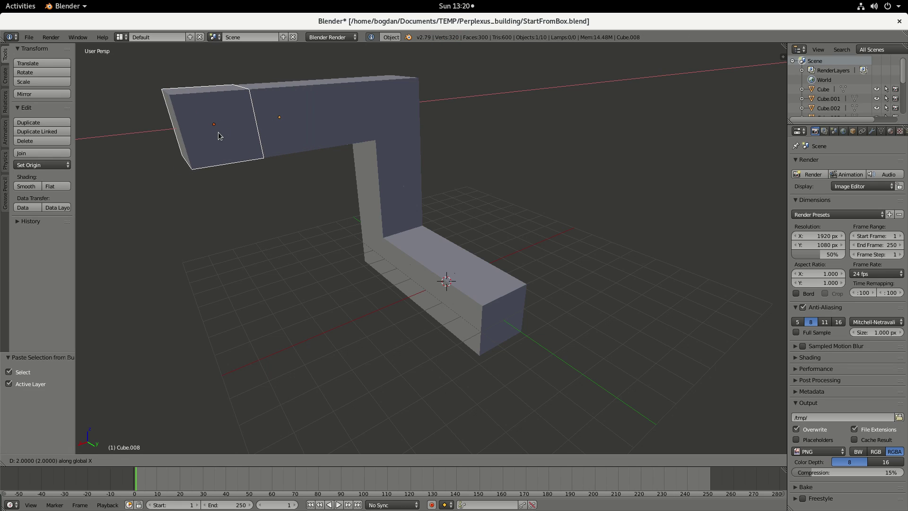
pyautogui.click(218, 136)
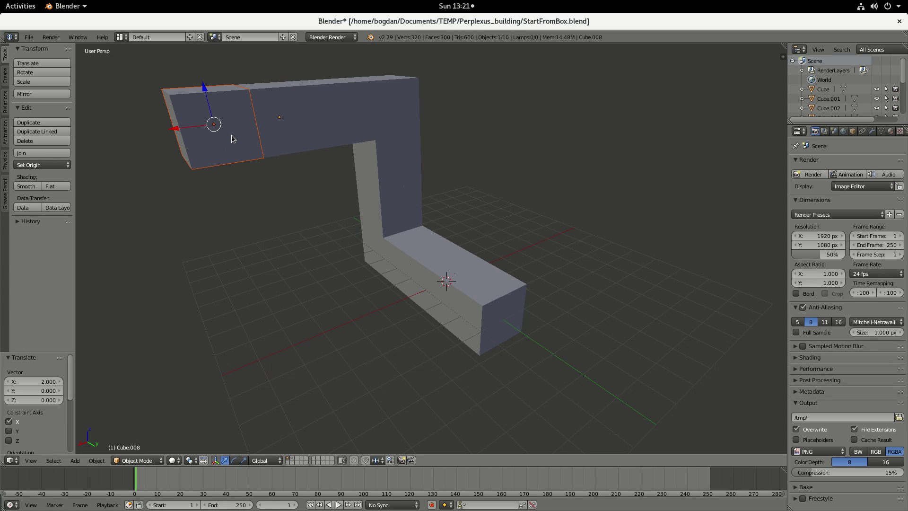
# Paste a copy of the cube at the beam's free end, and move it -2 units along the Z axis.
pyautogui.hotkey('ctrl', 'v')
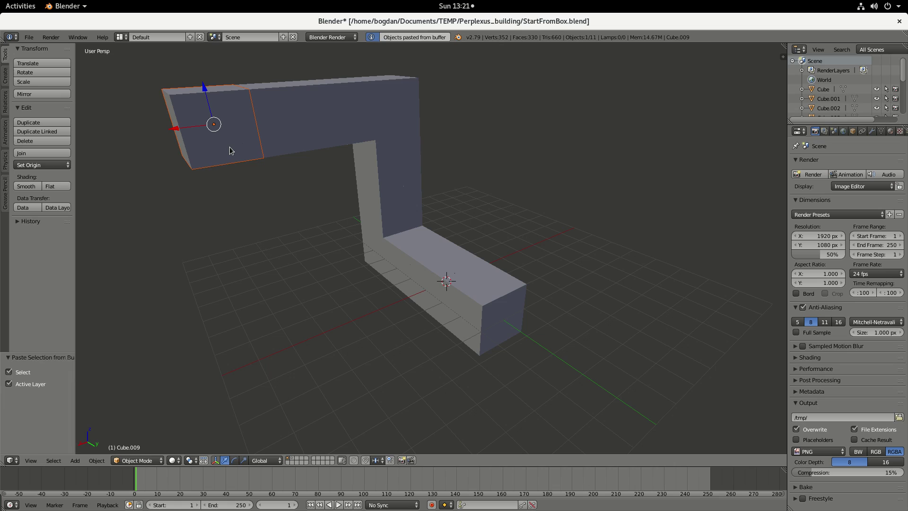
pyautogui.press('g')
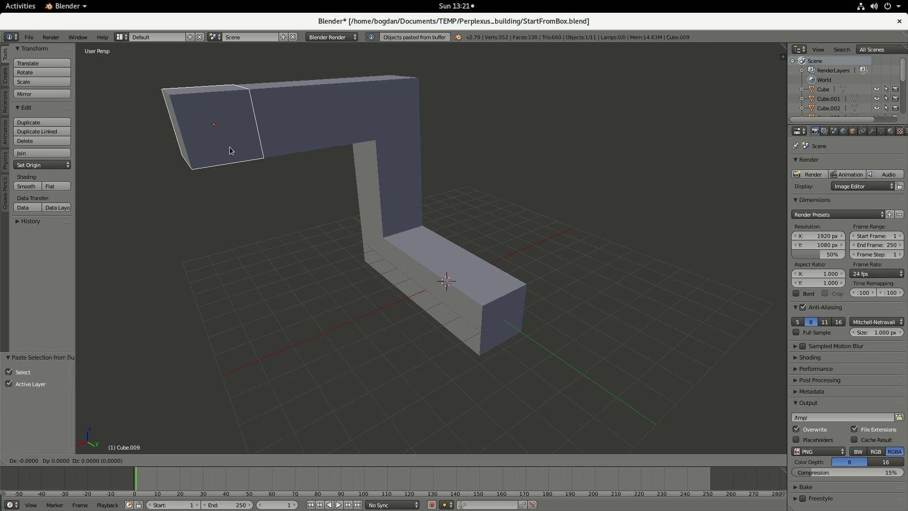
pyautogui.press('z')
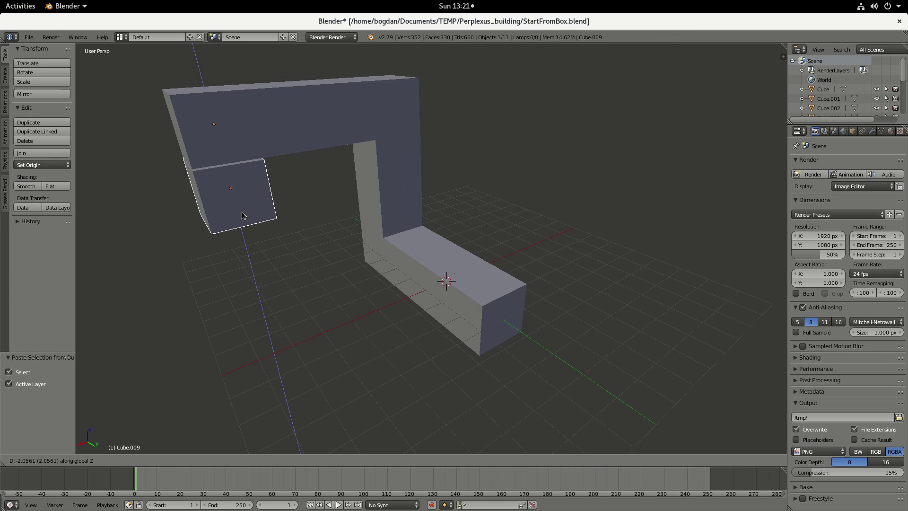
pyautogui.press('ctrl')
pyautogui.keyDown('ctrl'); pyautogui.click(242, 211); pyautogui.keyUp('ctrl')
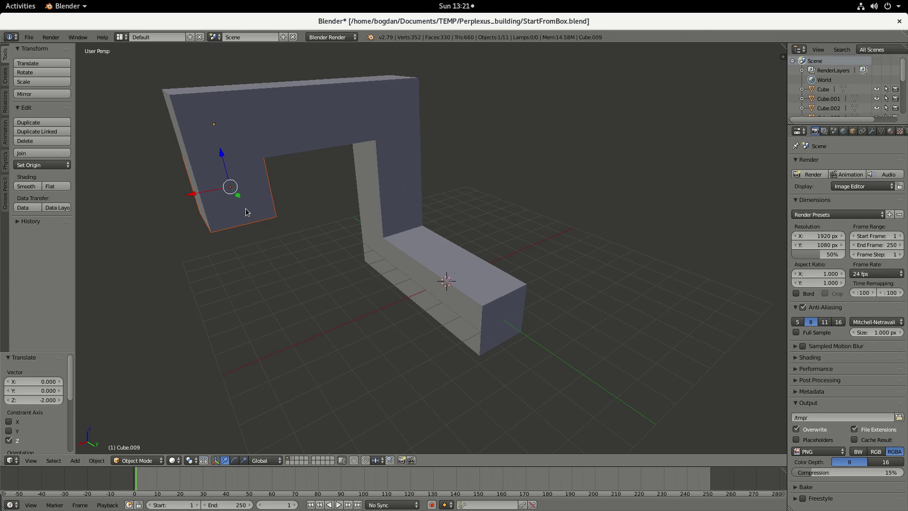
# Paste a copy of the cube hanging below the beam's end, and move it another -2 units along the Z axis.
pyautogui.hotkey('ctrl', 'v')
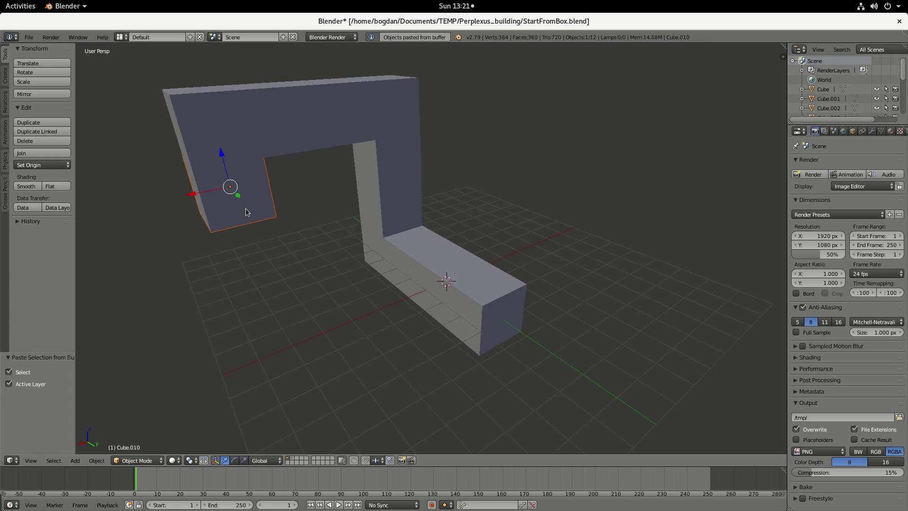
pyautogui.press('g')
pyautogui.press('z')
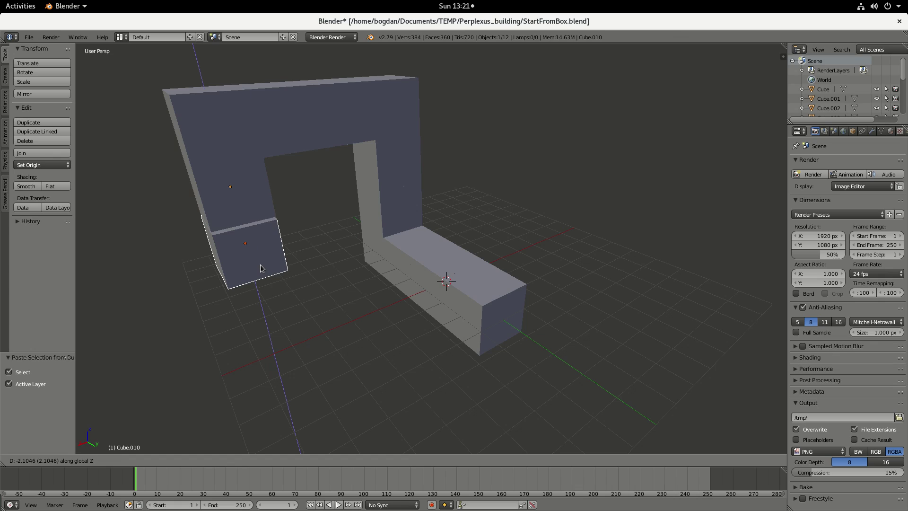
pyautogui.press('ctrl')
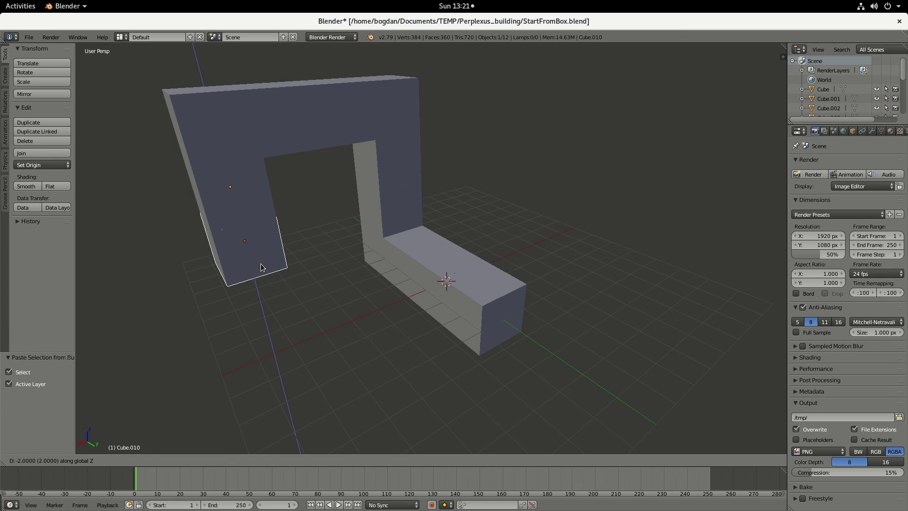
pyautogui.click(261, 267)
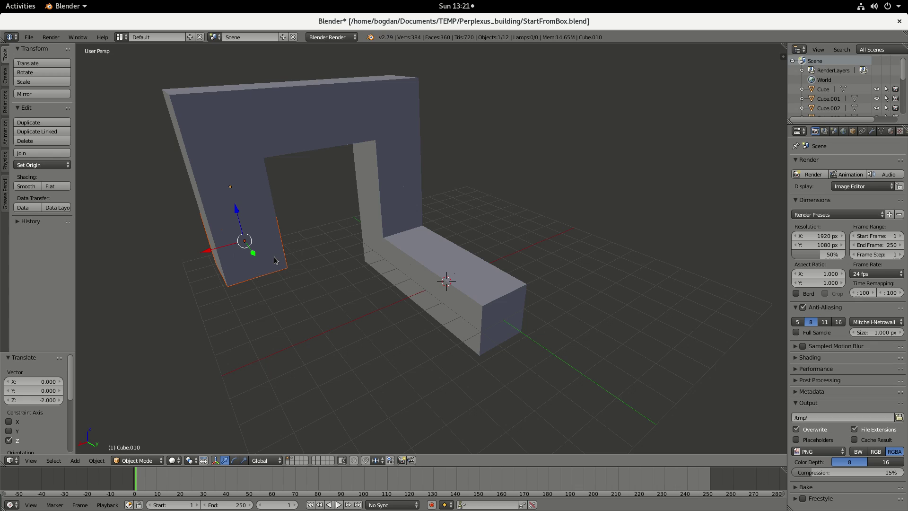
# Copy and paste the lowest cube of the descending leg, and move the duplicate -2 units along the Z axis.
pyautogui.hotkey('ctrl', 'c')
pyautogui.hotkey('ctrl', 'v')
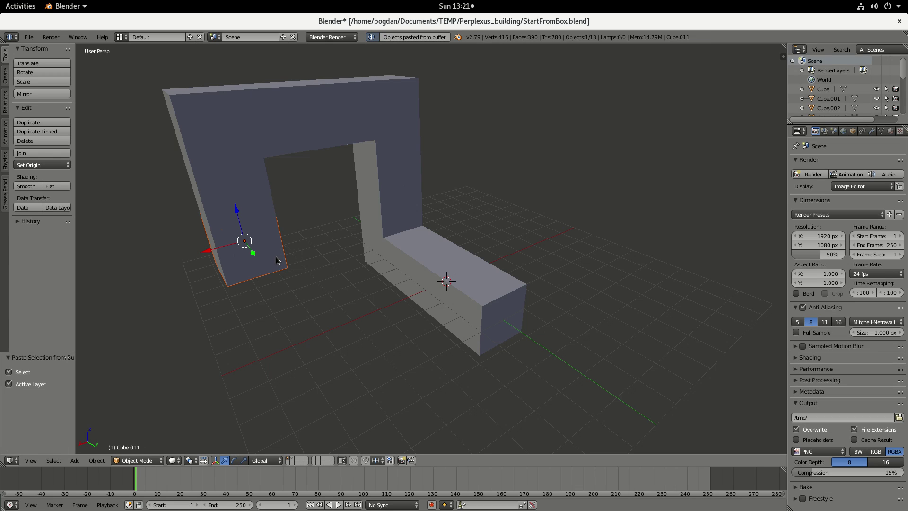
pyautogui.press('g')
pyautogui.press('z')
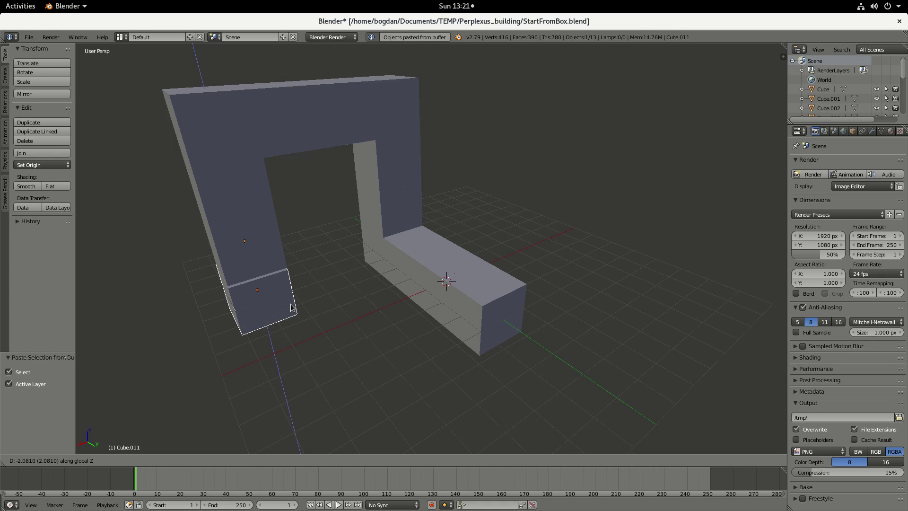
pyautogui.press('ctrl')
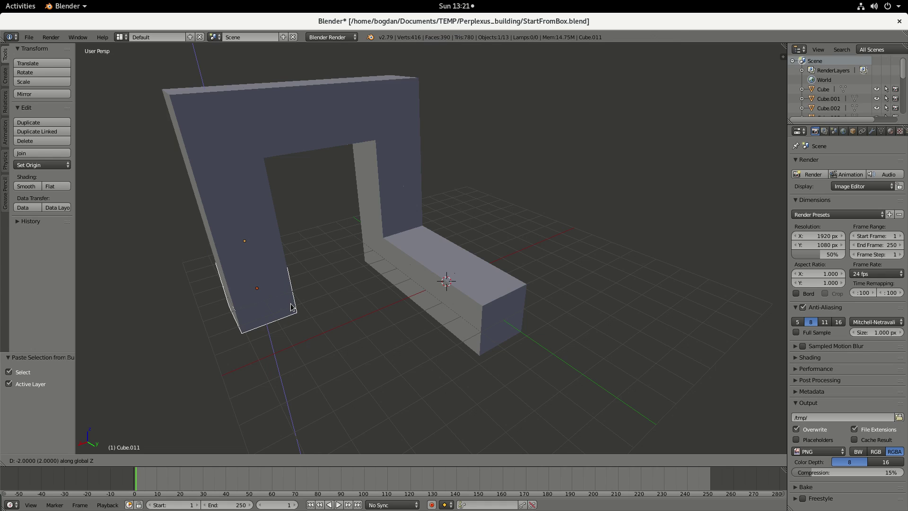
pyautogui.click(291, 306)
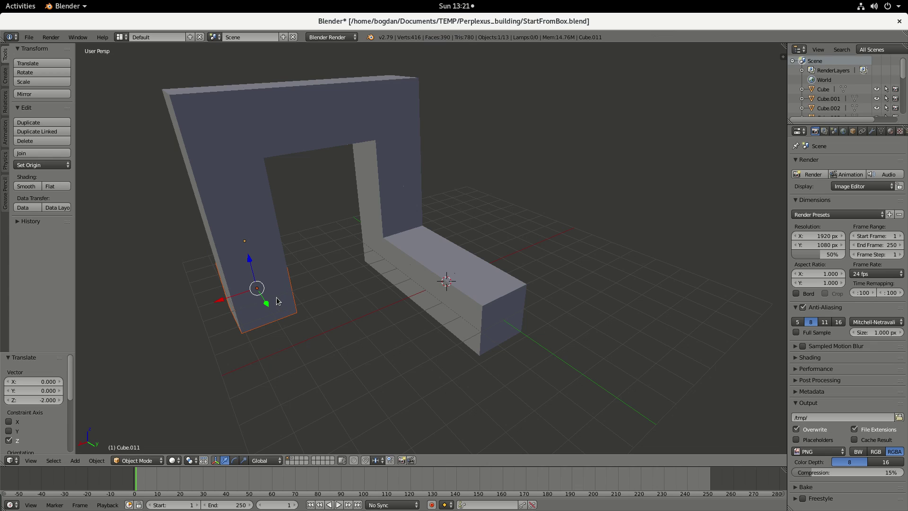
# Copy and paste the lowest cube of the descending leg, and move the duplicate -2 units along the X axis.
pyautogui.moveTo(280, 301); pyautogui.dragTo(244, 306, button='middle')
pyautogui.rightClick(244, 306)
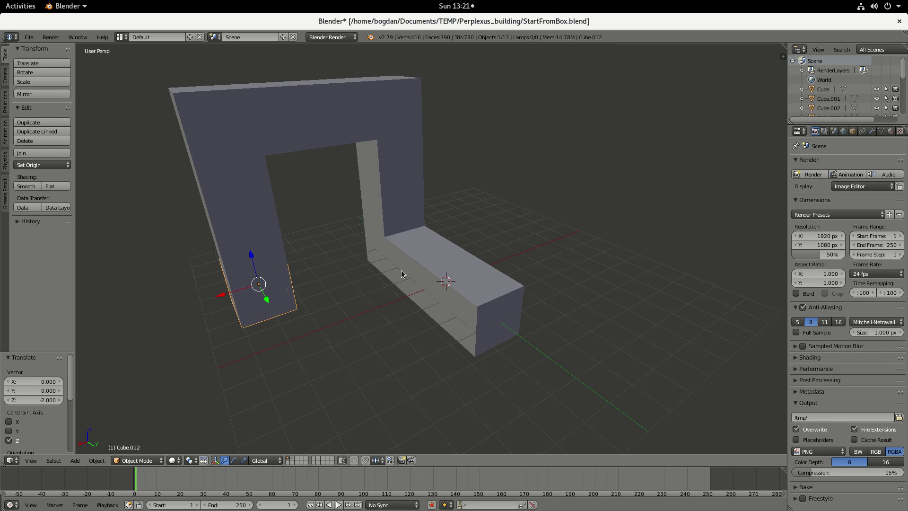
pyautogui.moveTo(314, 280); pyautogui.dragTo(216, 279, button='middle')
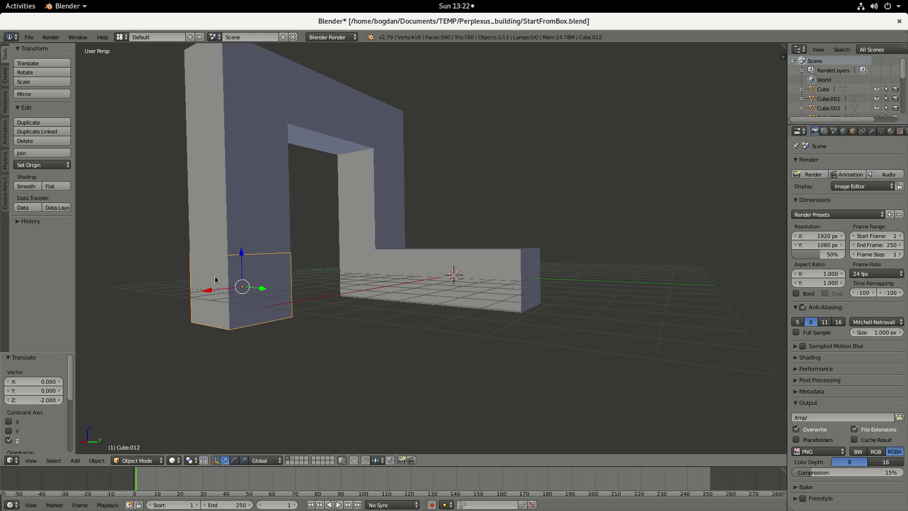
pyautogui.moveTo(267, 300); pyautogui.dragTo(266, 296, button='middle')
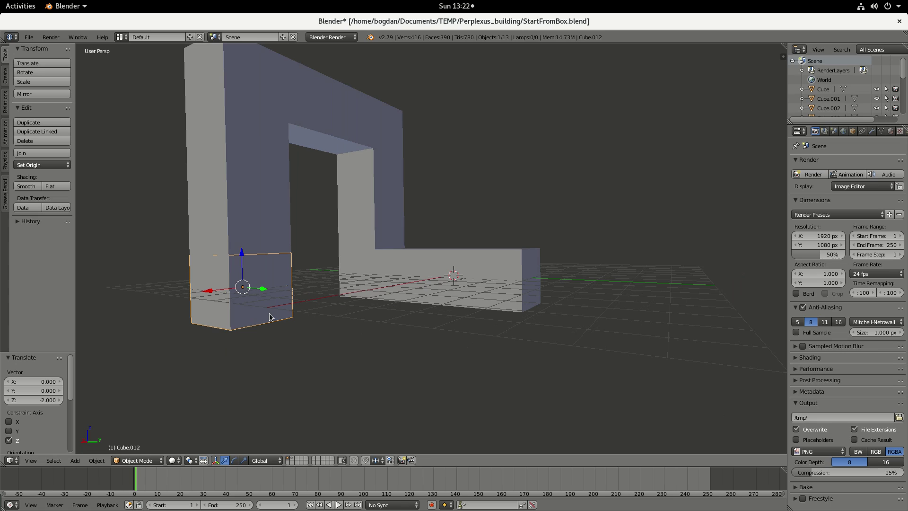
pyautogui.moveTo(266, 317); pyautogui.dragTo(241, 340, button='middle')
pyautogui.hotkey('ctrl', 'v')
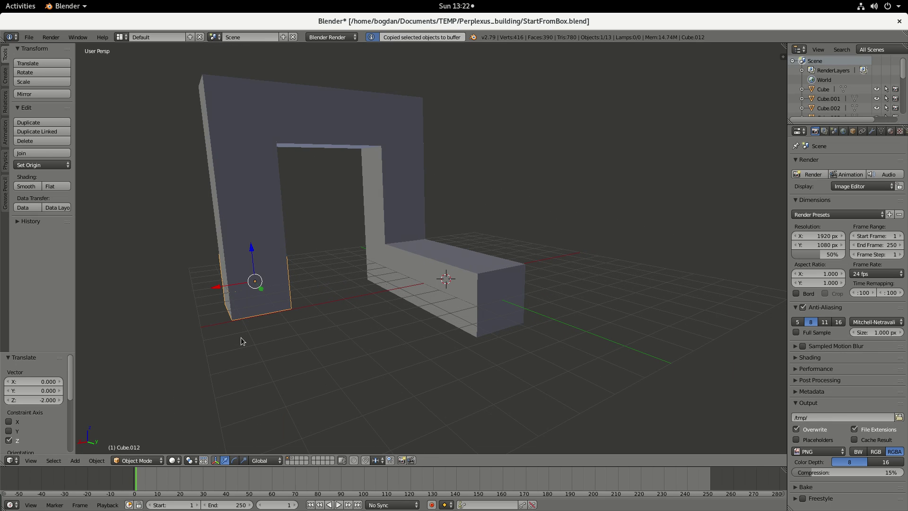
pyautogui.press('g')
pyautogui.press('Escape')
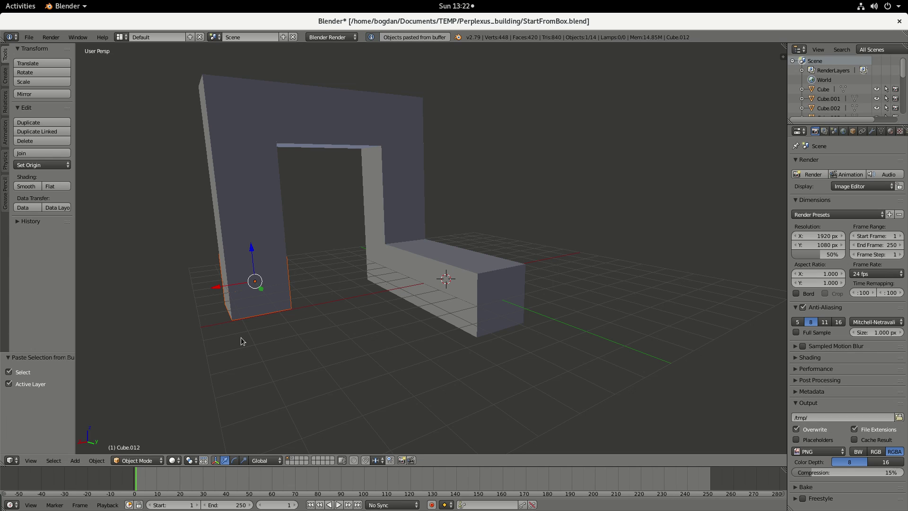
pyautogui.press('g')
pyautogui.press('x')
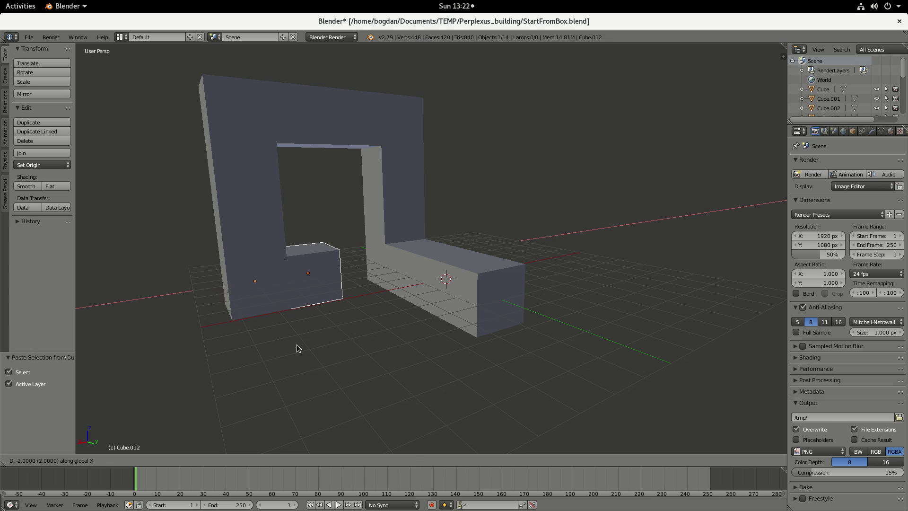
pyautogui.click(296, 345)
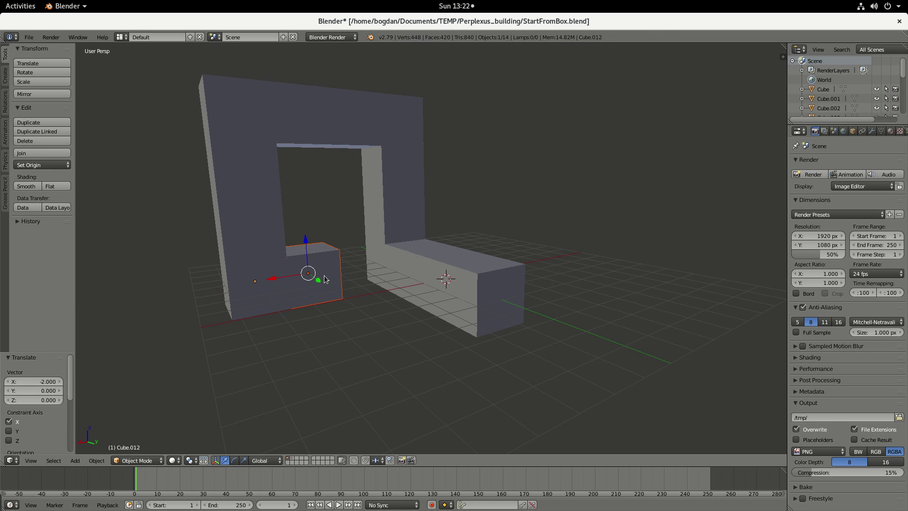
# Copy and paste the cube just added inside the foot of the leg, and move the duplicate -2 units along the Y axis.
pyautogui.rightClick(299, 289)
pyautogui.moveTo(299, 289)
pyautogui.mouseDown(button='middle')
pyautogui.moveTo(303, 296)
pyautogui.moveTo(469, 296)
pyautogui.moveTo(293, 303)
pyautogui.mouseUp(button='middle')
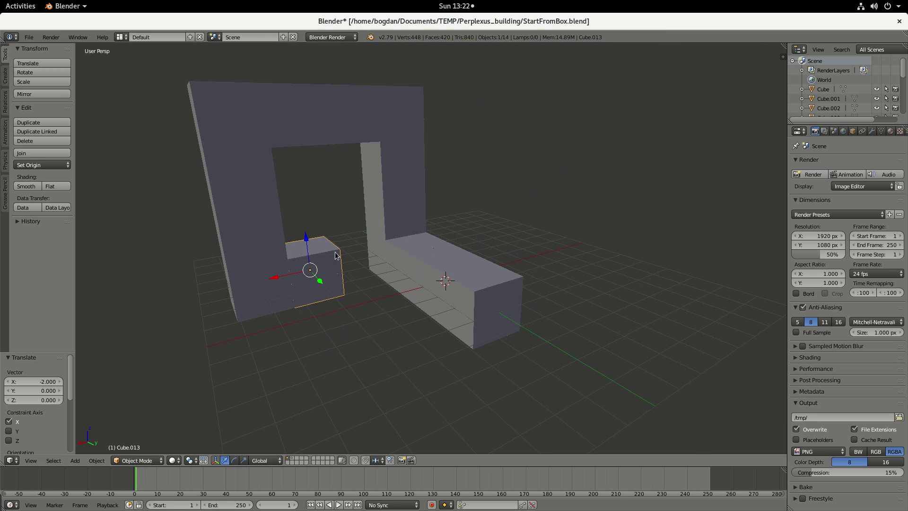
pyautogui.moveTo(321, 250); pyautogui.dragTo(464, 243, button='middle')
pyautogui.scroll(-2, 483, 265)
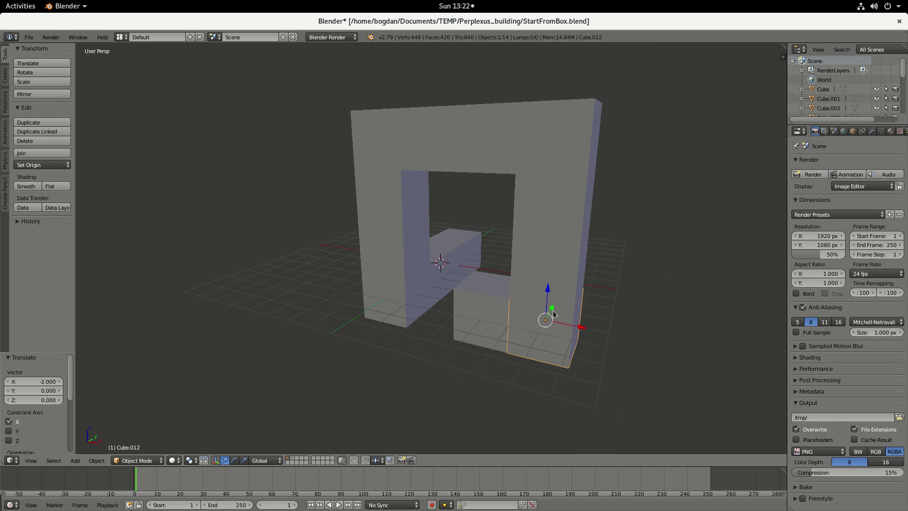
pyautogui.rightClick(505, 305)
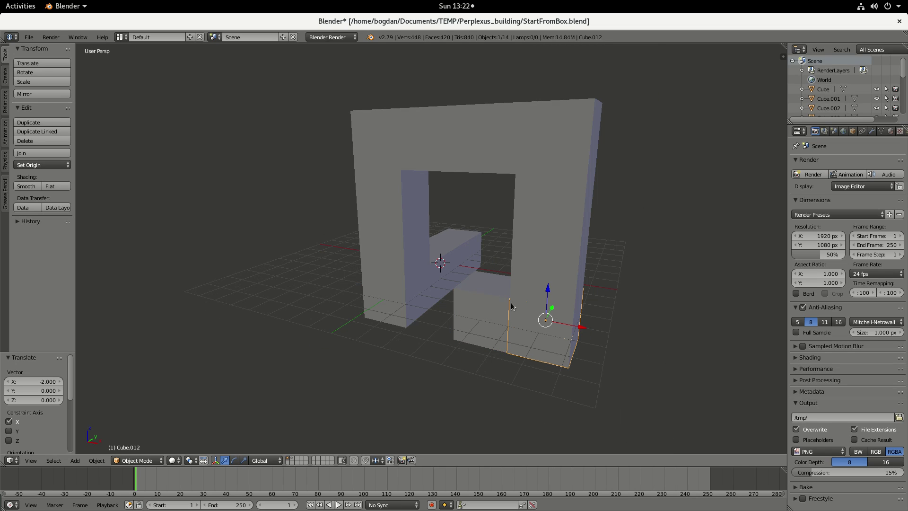
pyautogui.rightClick(486, 306)
pyautogui.hotkey('ctrl', 'c')
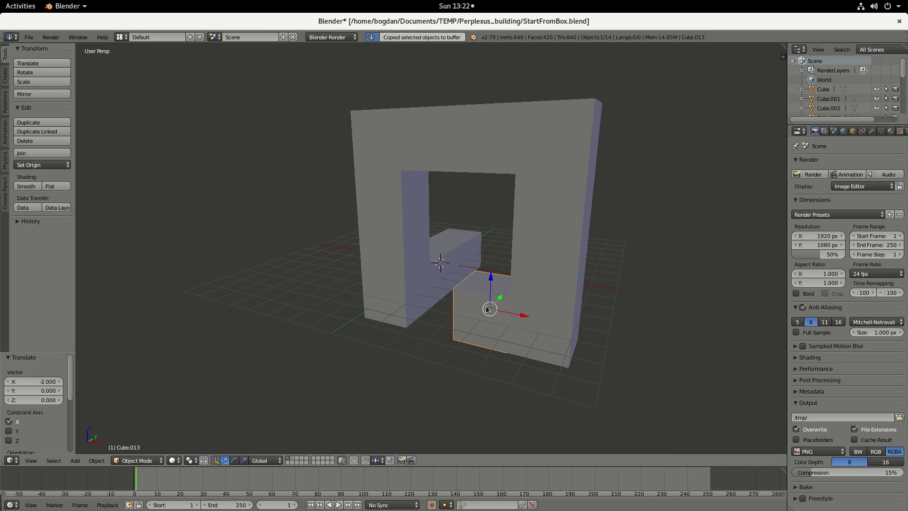
pyautogui.hotkey('ctrl', 'v')
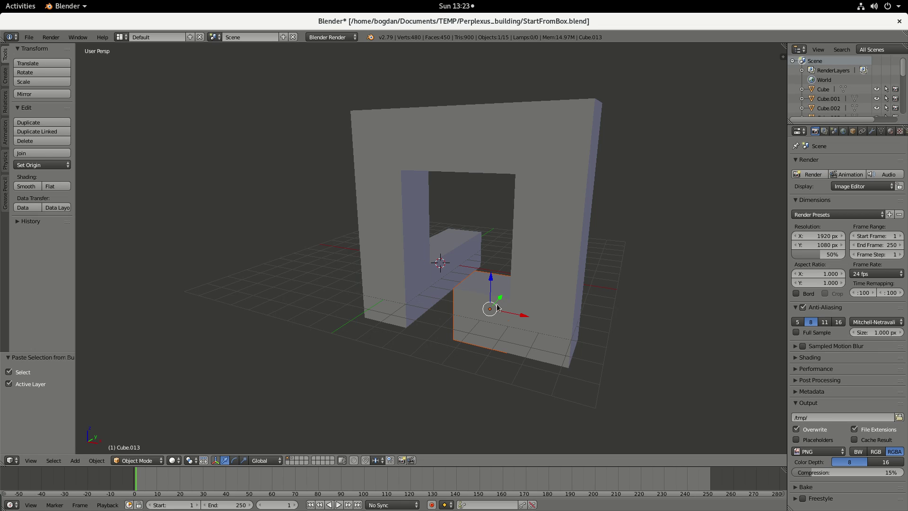
pyautogui.moveTo(497, 308); pyautogui.dragTo(484, 337)
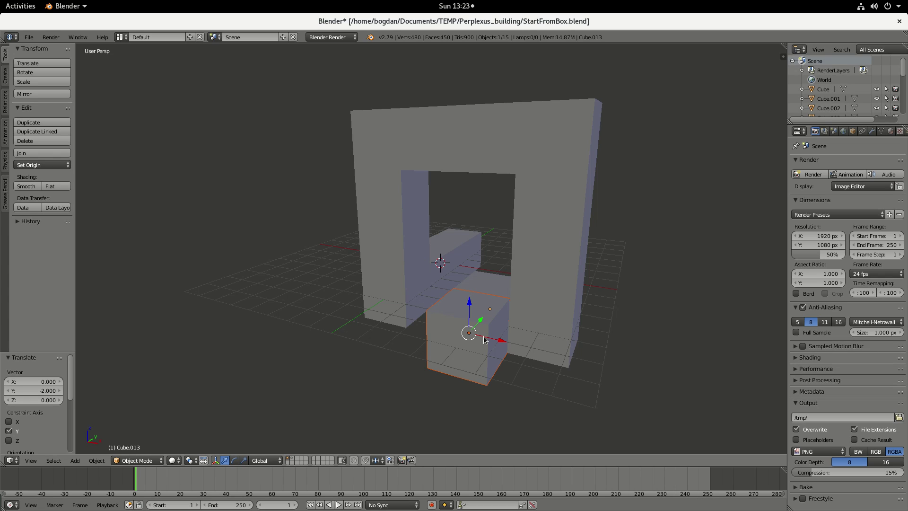
# Paste another copy beside the leg's foot, and move it 2 units along the X axis.
pyautogui.hotkey('ctrl', 'v')
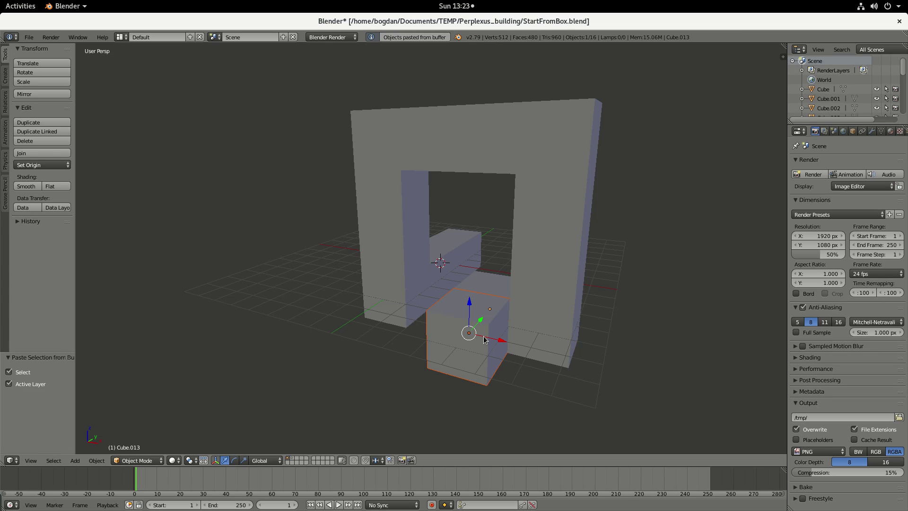
pyautogui.press('g')
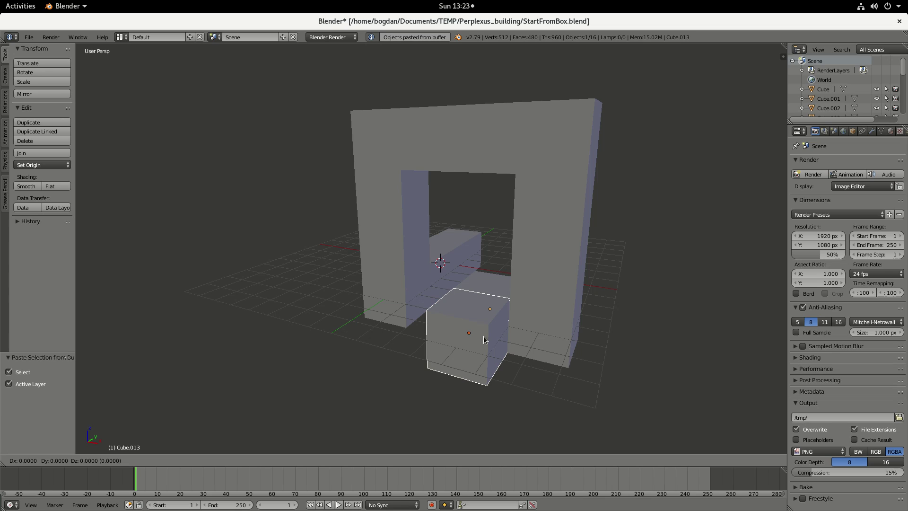
pyautogui.press('x')
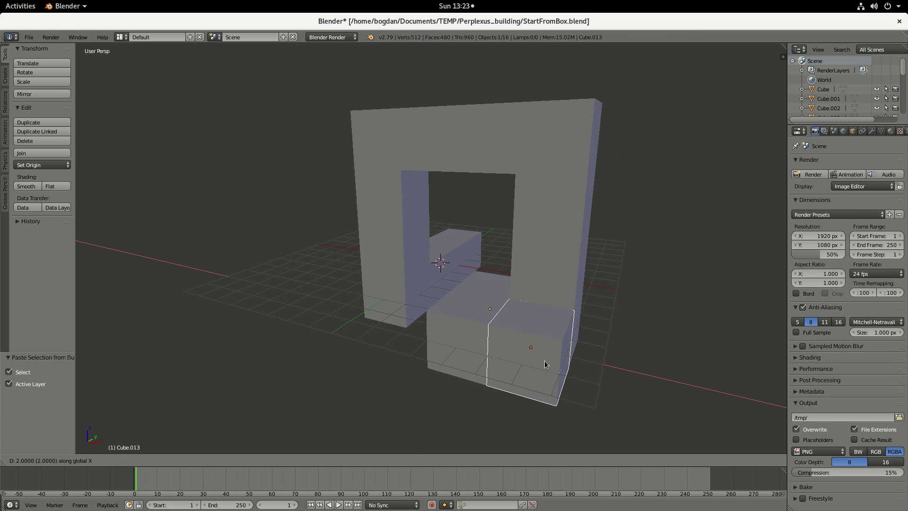
pyautogui.click(545, 362)
# Copy and paste the foot's inner cube under the arch, and move the duplicate 2 units along the Y axis.
pyautogui.moveTo(538, 332); pyautogui.dragTo(494, 308, button='middle')
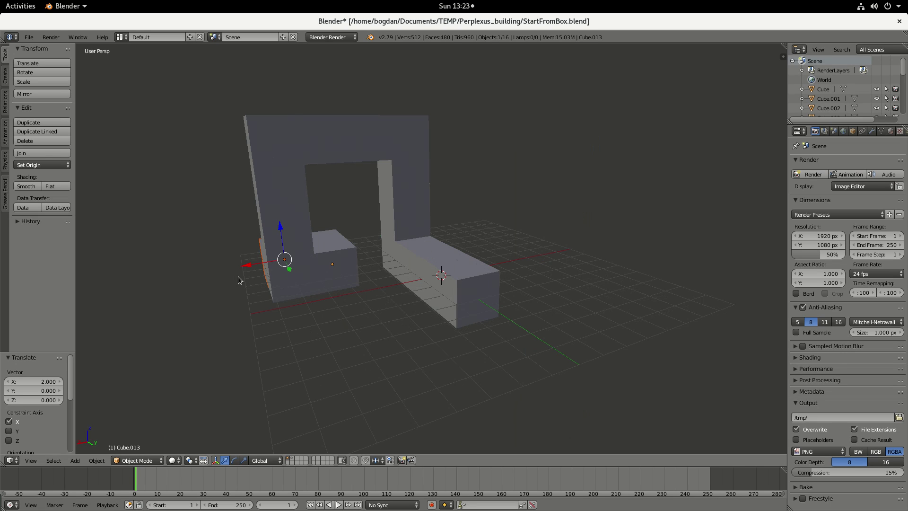
pyautogui.moveTo(347, 273)
pyautogui.mouseDown(button='middle')
pyautogui.moveTo(372, 278)
pyautogui.moveTo(384, 303)
pyautogui.moveTo(348, 323)
pyautogui.moveTo(343, 270)
pyautogui.mouseUp(button='middle')
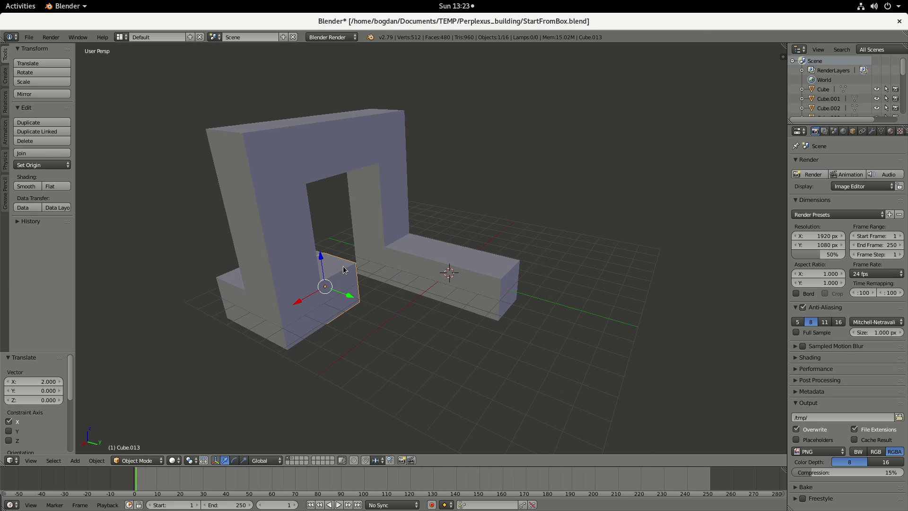
pyautogui.hotkey('ctrl', 'c')
pyautogui.hotkey('ctrl', 'v')
pyautogui.press('g')
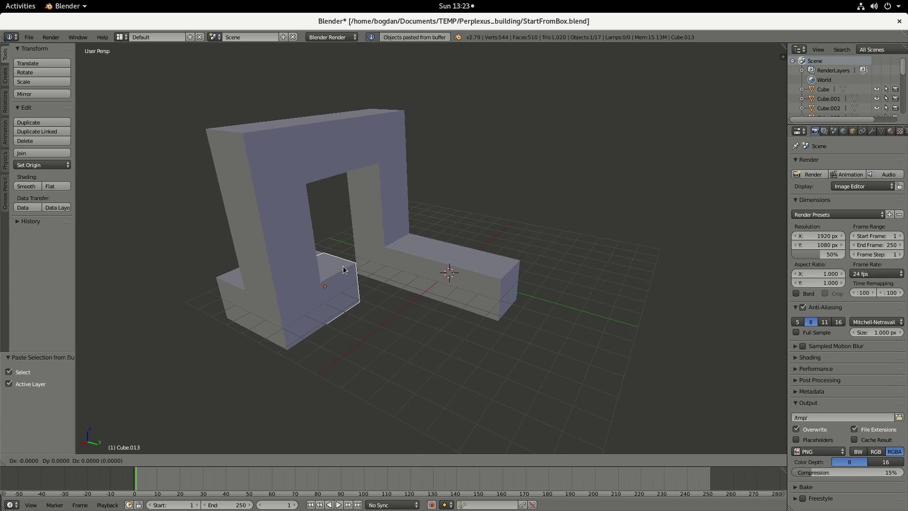
pyautogui.press('y')
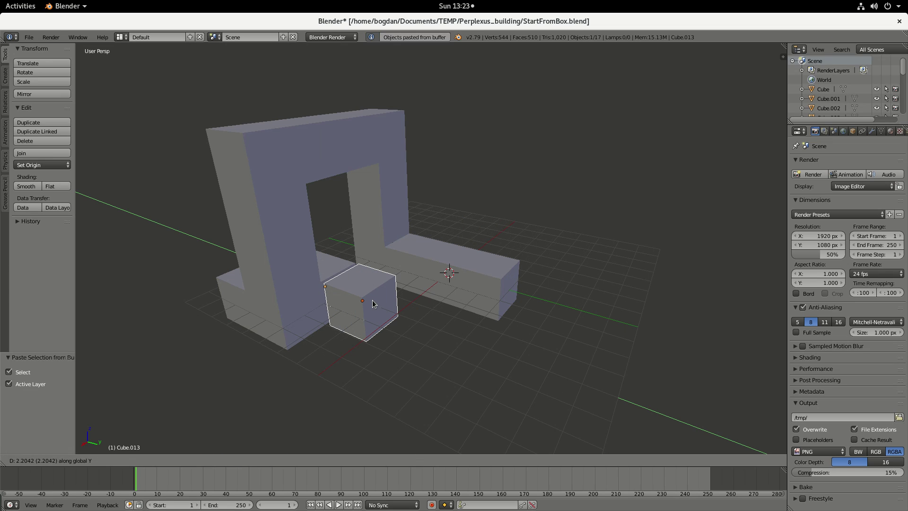
pyautogui.write('2')
pyautogui.press('Return')
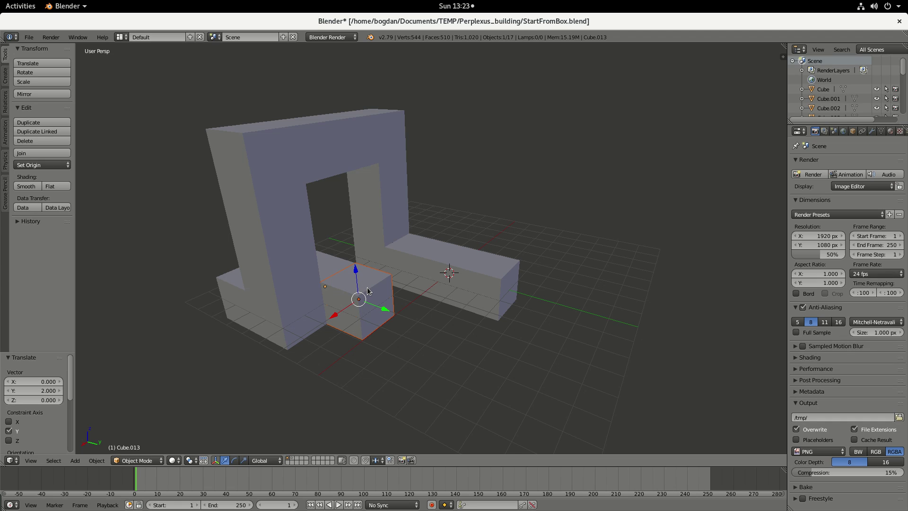
# Paste another copy on the front side of the foot, and move it 2 units along the X axis to complete the base around the leg.
pyautogui.hotkey('ctrl', 'v')
pyautogui.press('g')
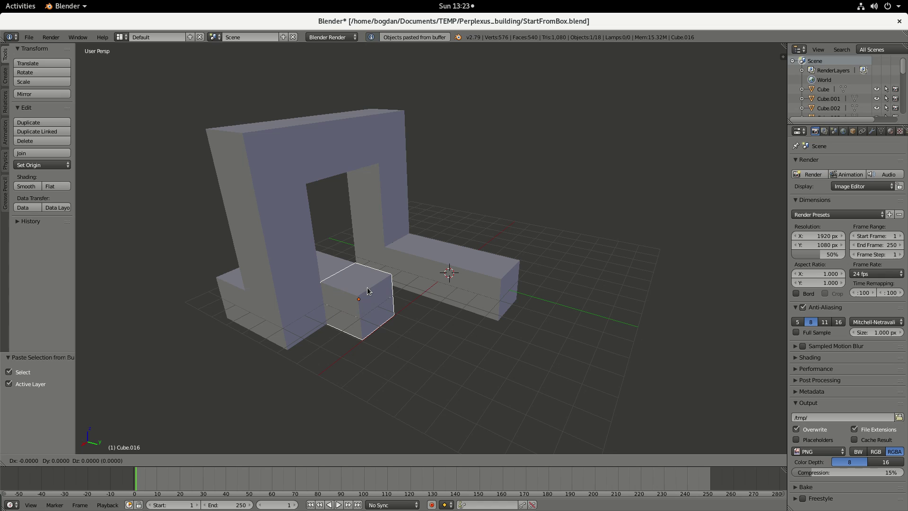
pyautogui.press('x')
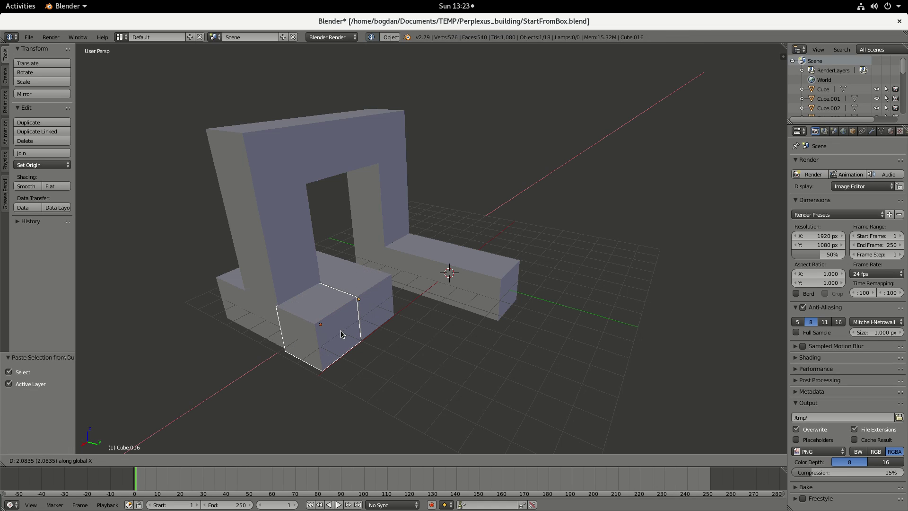
pyautogui.press('ctrl')
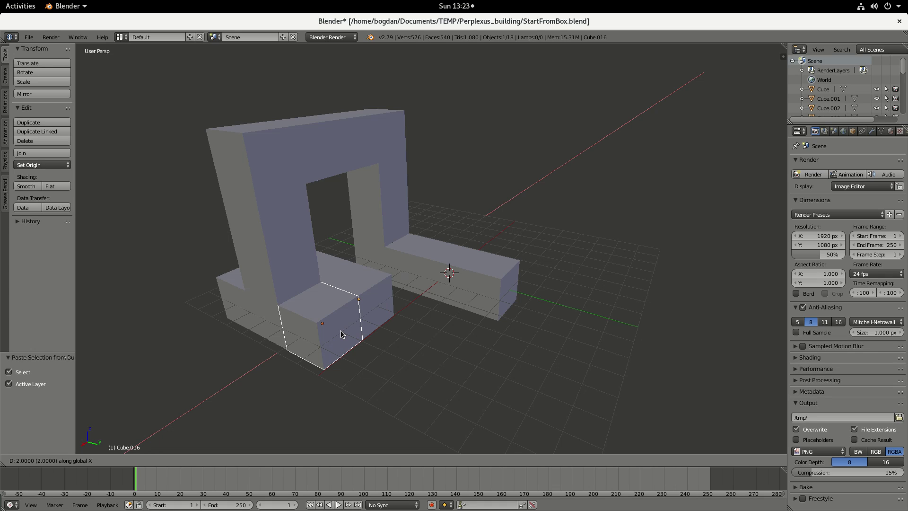
pyautogui.click(341, 331)
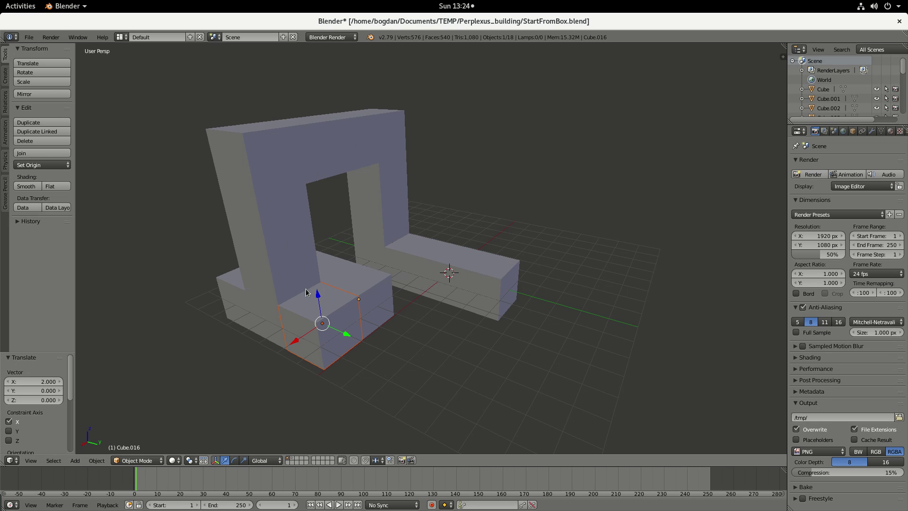
# Copy and paste the bottom cube of the arch's other leg, and move the duplicate -2 units along the Y axis.
pyautogui.moveTo(419, 319); pyautogui.dragTo(367, 269, button='middle')
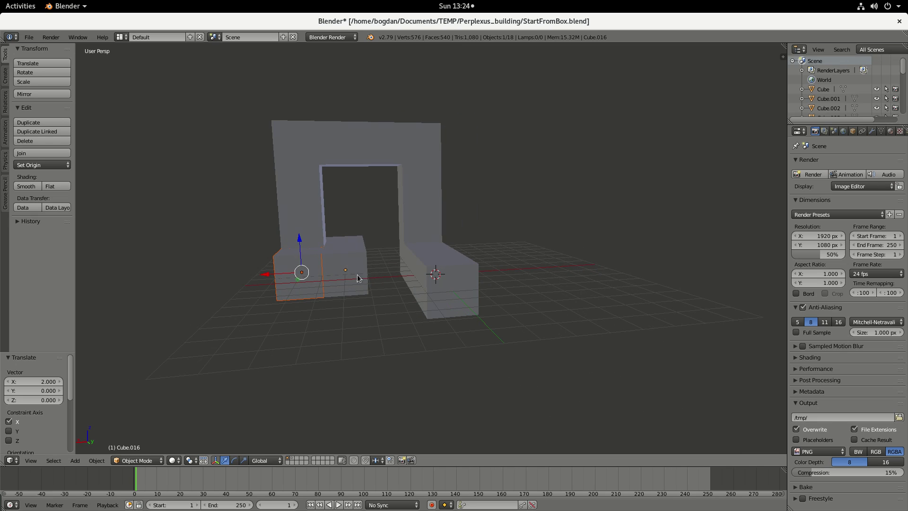
pyautogui.press('KP_1')
pyautogui.moveTo(398, 208); pyautogui.dragTo(434, 230, button='middle')
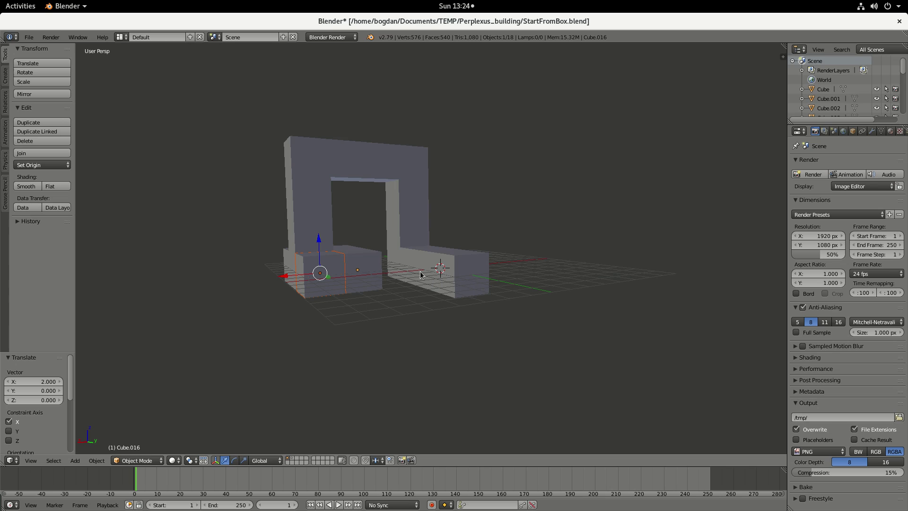
pyautogui.moveTo(332, 206); pyautogui.dragTo(436, 194, button='middle')
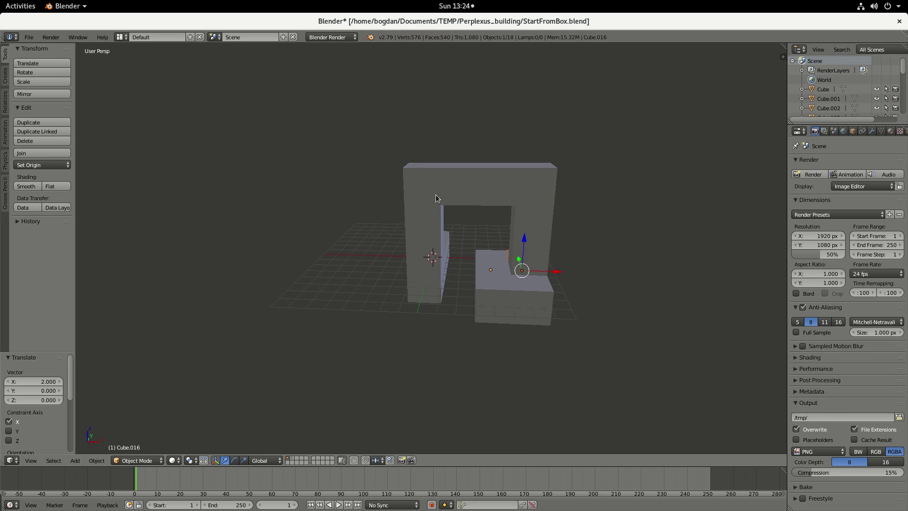
pyautogui.moveTo(415, 313); pyautogui.dragTo(434, 291, button='middle')
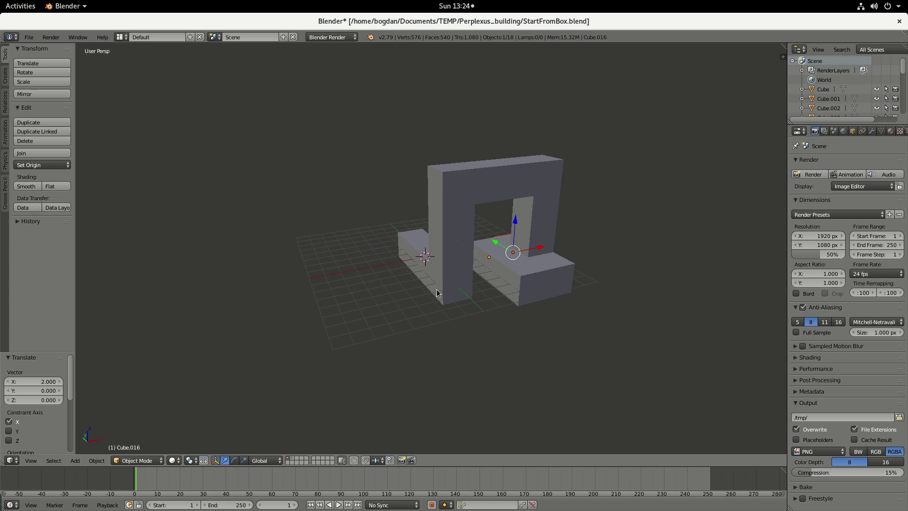
pyautogui.scroll(1, 454, 322)
pyautogui.rightClick(468, 307)
pyautogui.scroll(1, 470, 312)
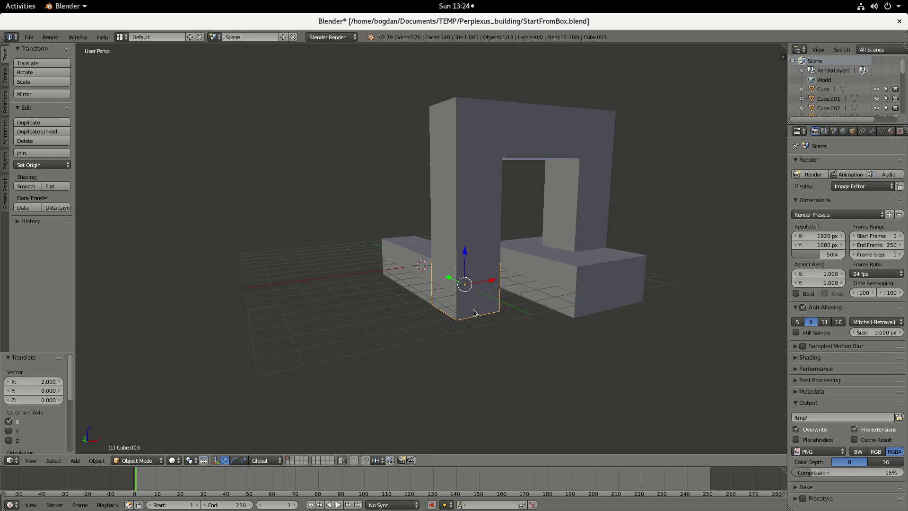
pyautogui.hotkey('ctrl', 'c')
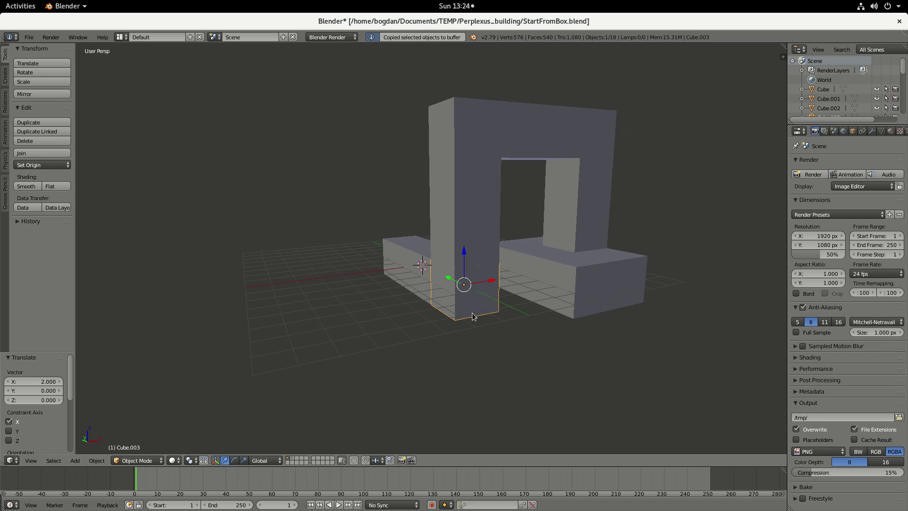
pyautogui.hotkey('ctrl', 'v')
pyautogui.press('g')
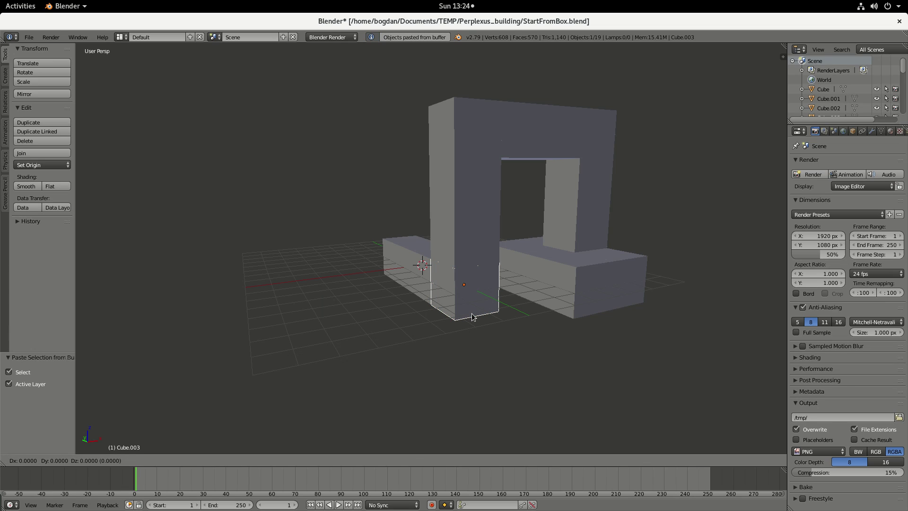
pyautogui.press('y')
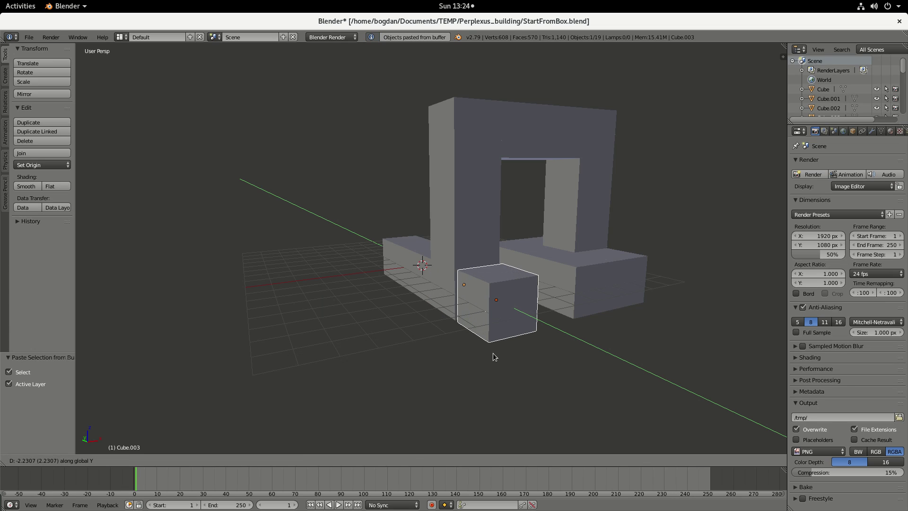
pyautogui.click(493, 353)
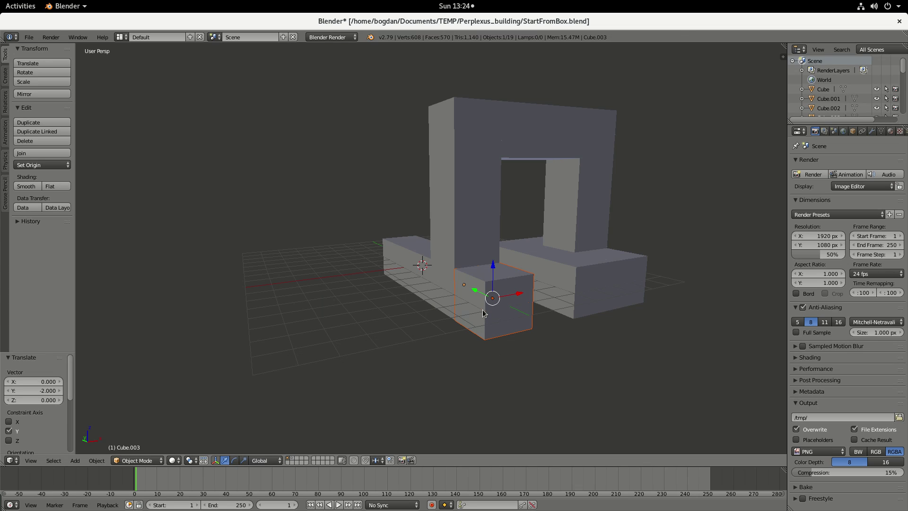
# Paste another copy of the cube in front of the arch's leg, and move it -2 units along the X axis.
pyautogui.hotkey('ctrl', 'v')
pyautogui.press('g')
pyautogui.press('x')
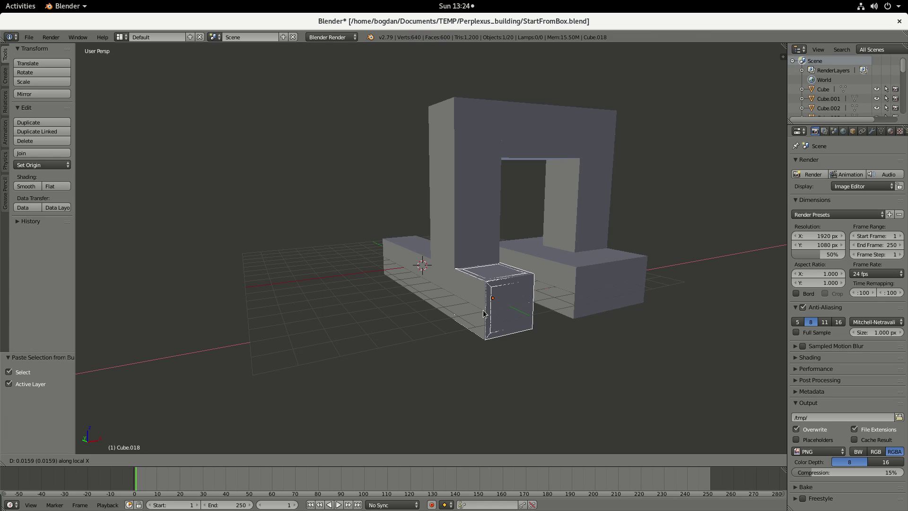
pyautogui.press('Escape')
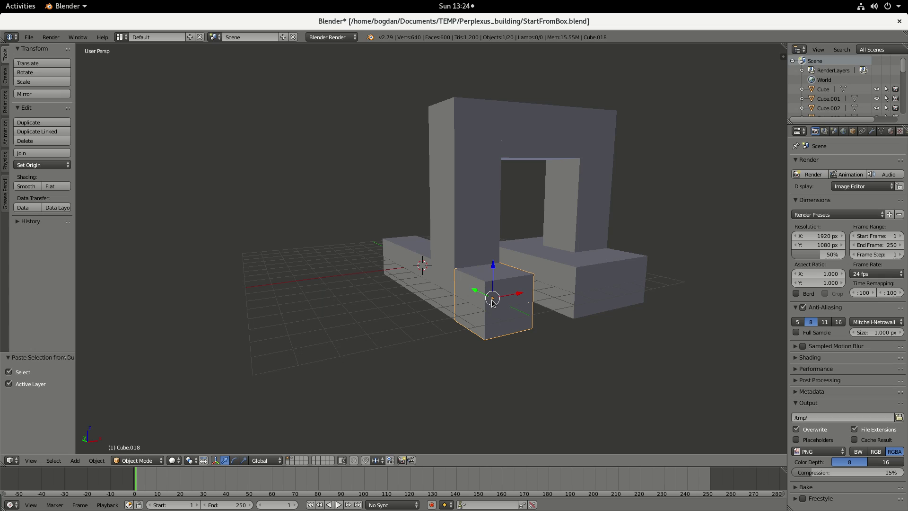
pyautogui.press('g')
pyautogui.press('x')
pyautogui.press('z')
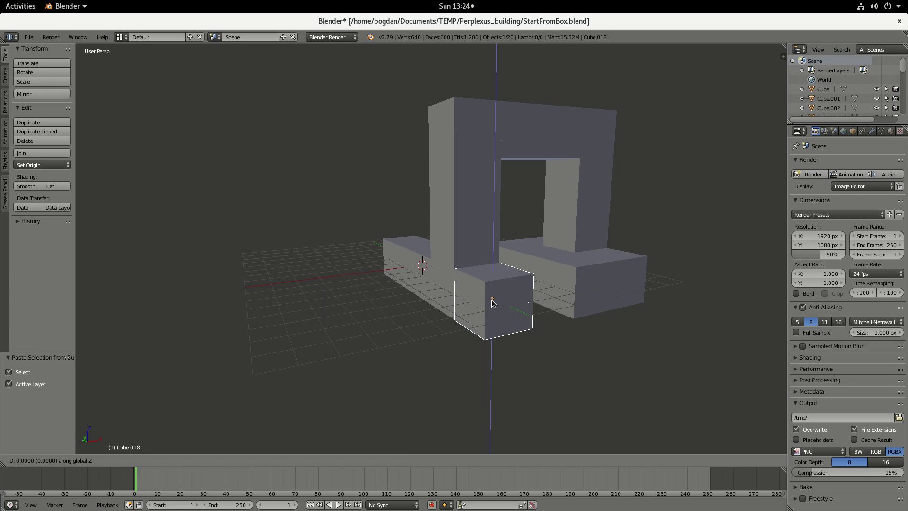
pyautogui.press('x')
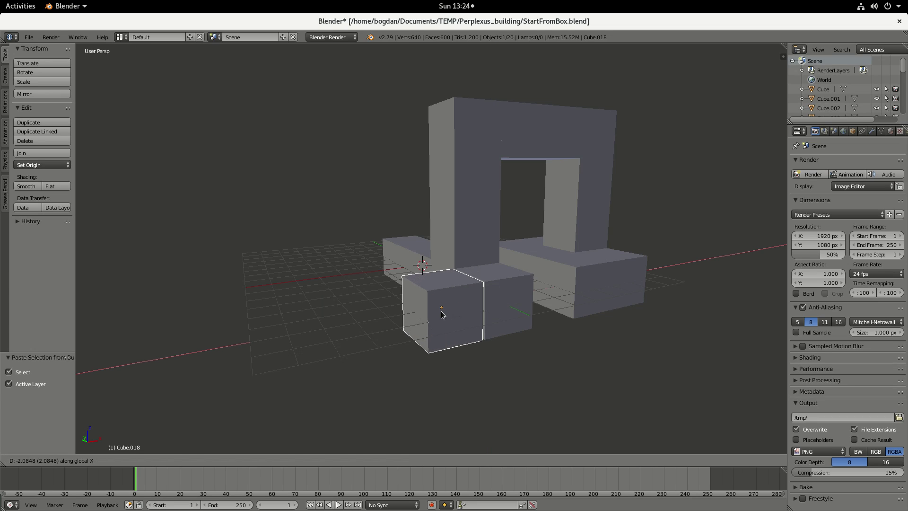
pyautogui.click(440, 311)
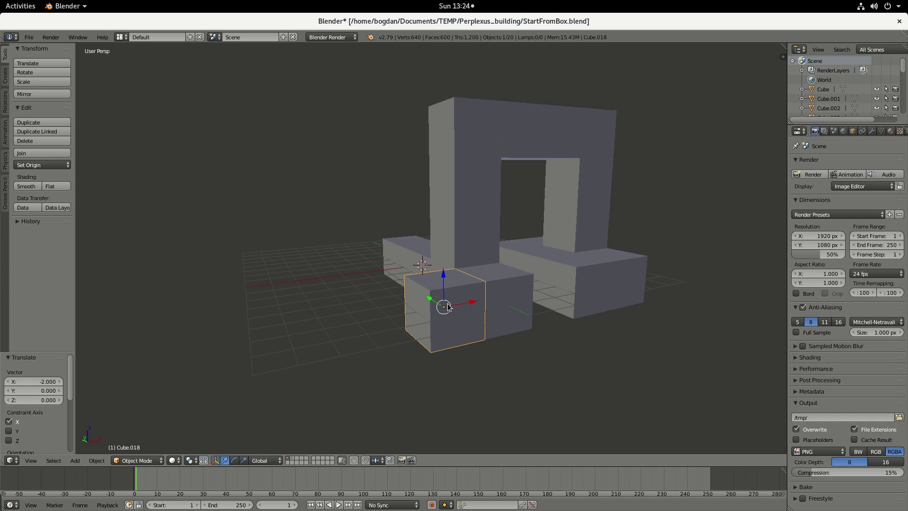
# Copy and paste the new end cube of the front row, and move the duplicate -2 units along the X axis.
pyautogui.rightClick(444, 309)
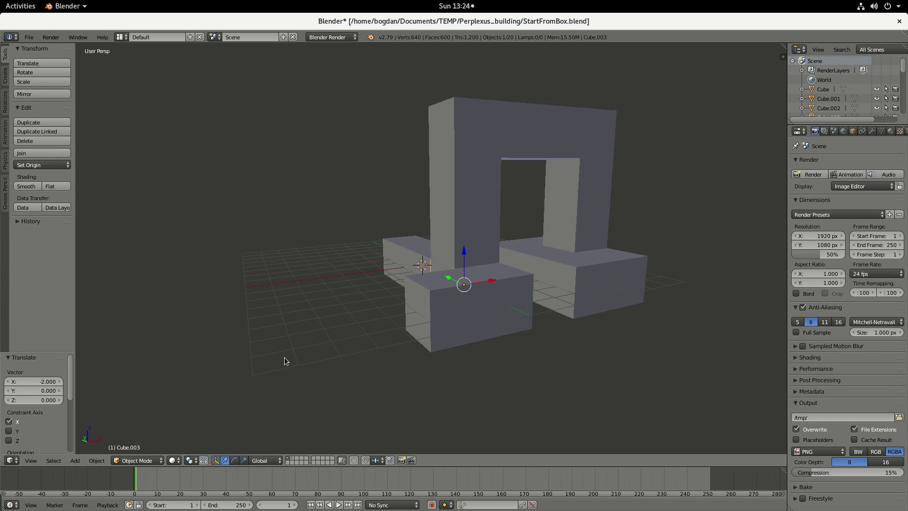
pyautogui.hotkey('ctrl', 'v')
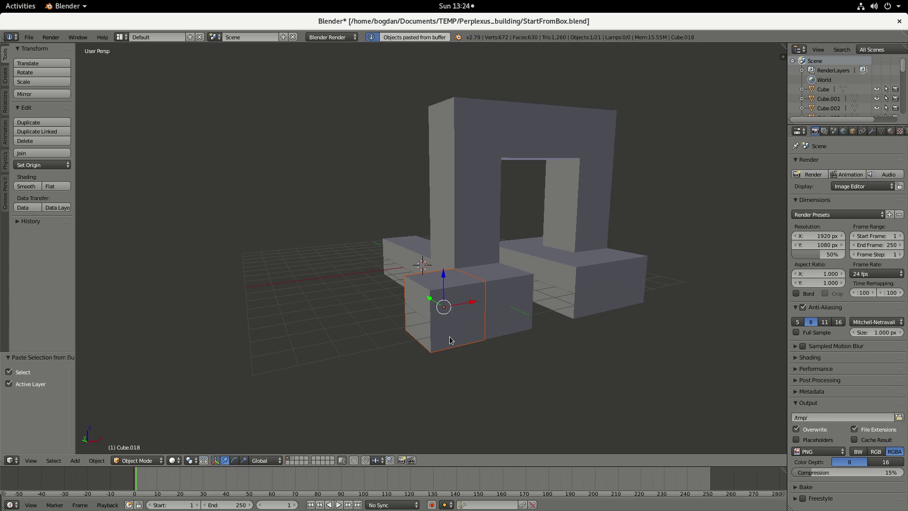
pyautogui.press('g')
pyautogui.press('y')
pyautogui.press('x')
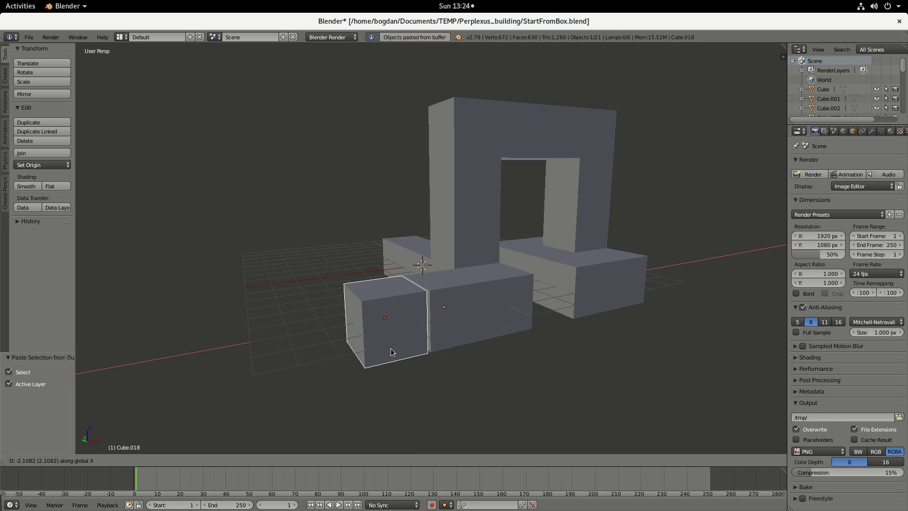
pyautogui.click(391, 351)
# Copy and paste the outermost cube of the front row, and move the duplicate 2 units up along the Z axis.
pyautogui.moveTo(407, 341); pyautogui.dragTo(490, 354, button='middle')
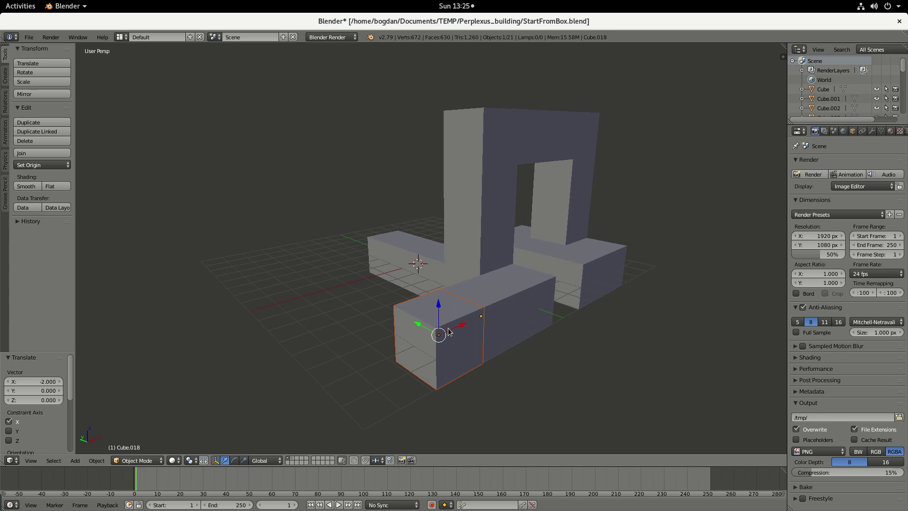
pyautogui.hotkey('ctrl', 'c')
pyautogui.hotkey('ctrl', 'v')
pyautogui.press('g')
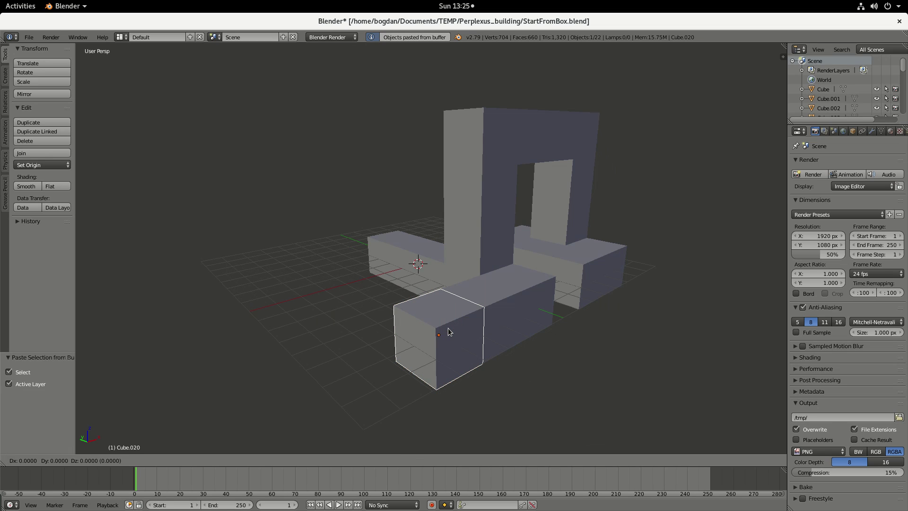
pyautogui.press('z')
pyautogui.press('ctrl')
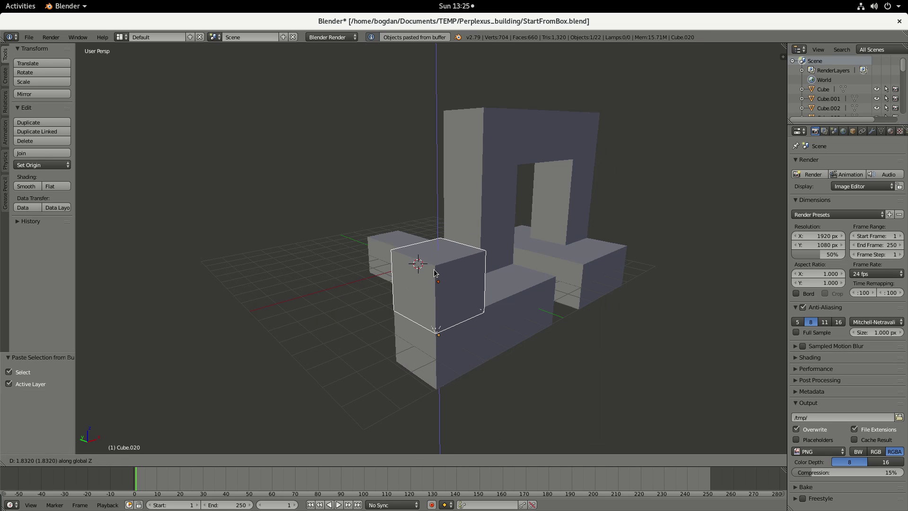
pyautogui.click(434, 270)
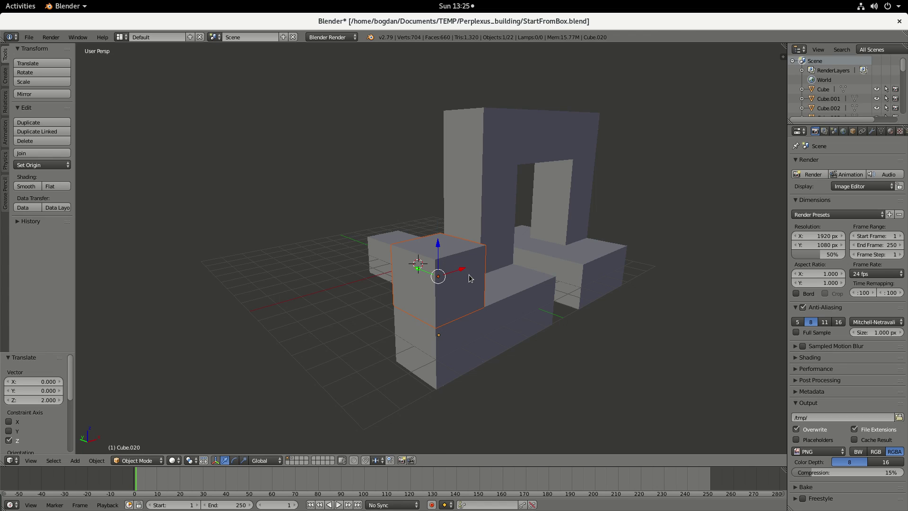
# Duplicate the raised cube by copy and paste, and move the copy 2 units along Z to make the column three cubes high.
pyautogui.hotkey('ctrl', 'v')
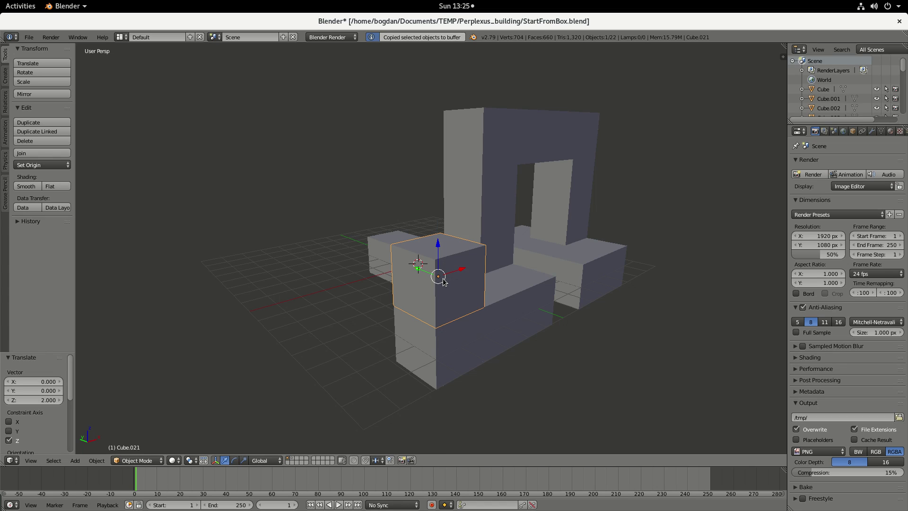
pyautogui.press('g')
pyautogui.press('z')
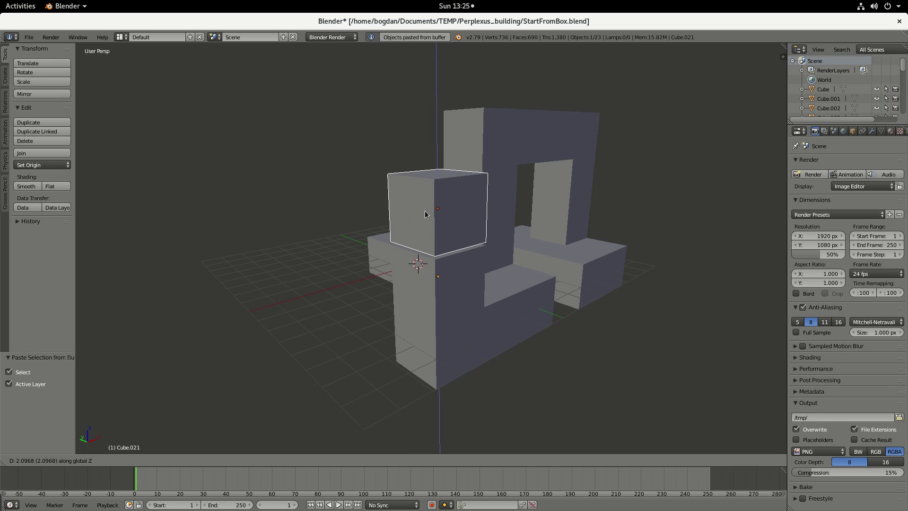
pyautogui.press('ctrl')
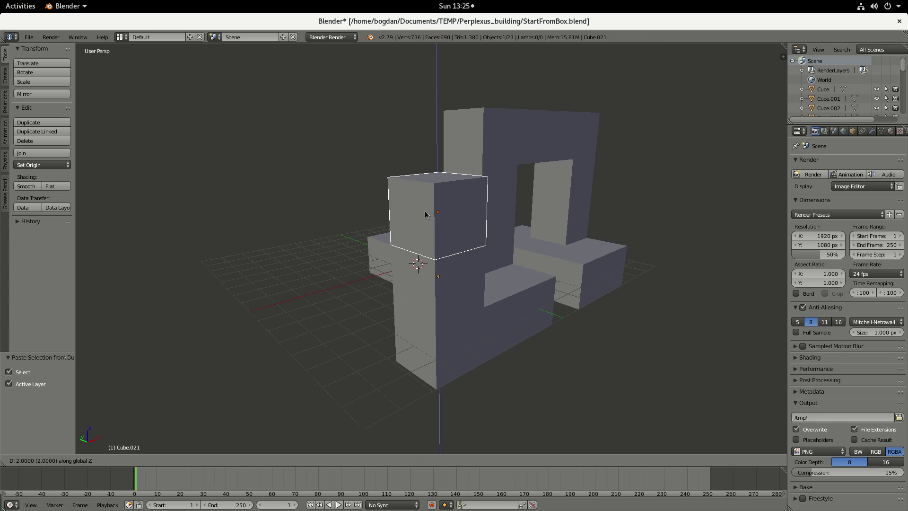
pyautogui.click(425, 214)
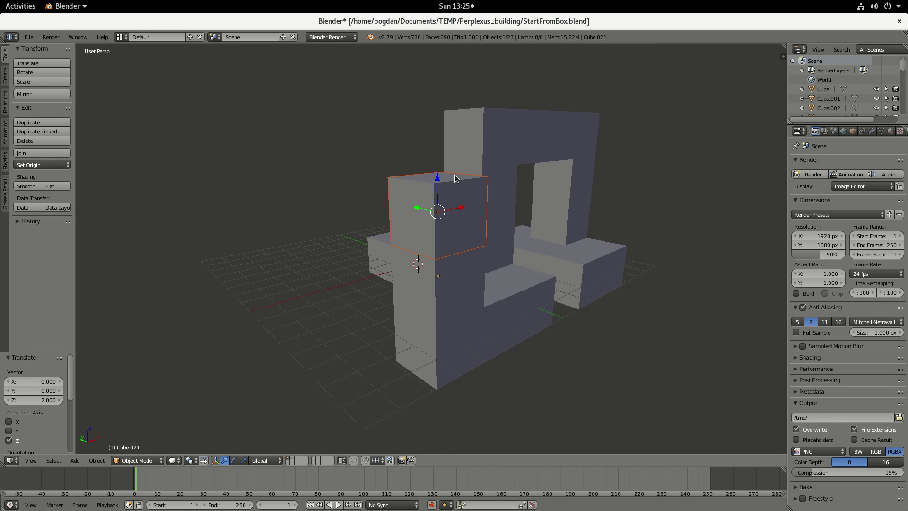
# Copy and paste the column's third cube, and move the duplicate 2 units along Z to make the column four cubes high.
pyautogui.moveTo(473, 185); pyautogui.dragTo(399, 228, button='middle')
pyautogui.rightClick(440, 229)
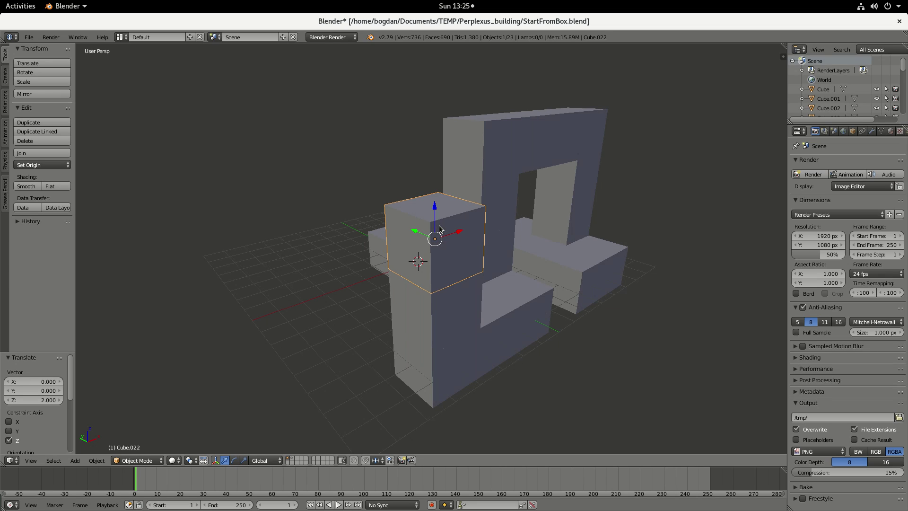
pyautogui.hotkey('ctrl', 'c')
pyautogui.hotkey('ctrl', 'v')
pyautogui.press('g')
pyautogui.press('z')
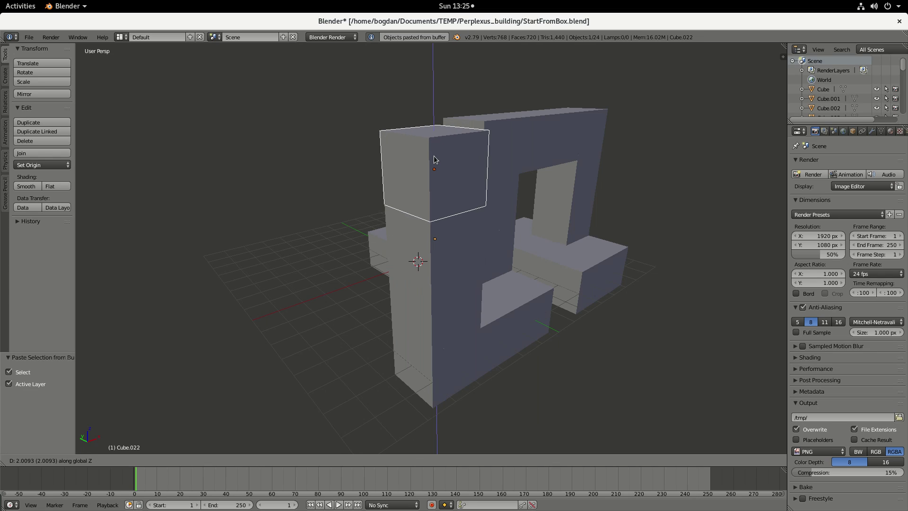
pyautogui.press('ctrl')
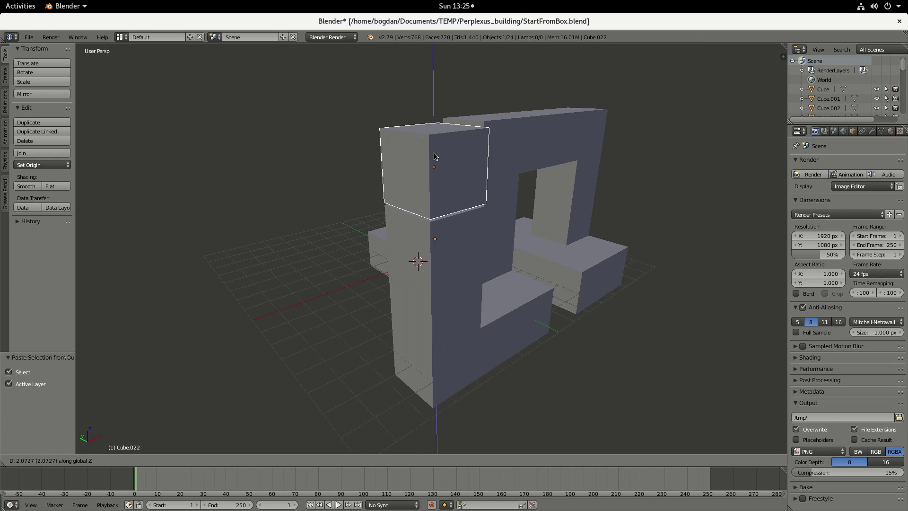
pyautogui.click(434, 157)
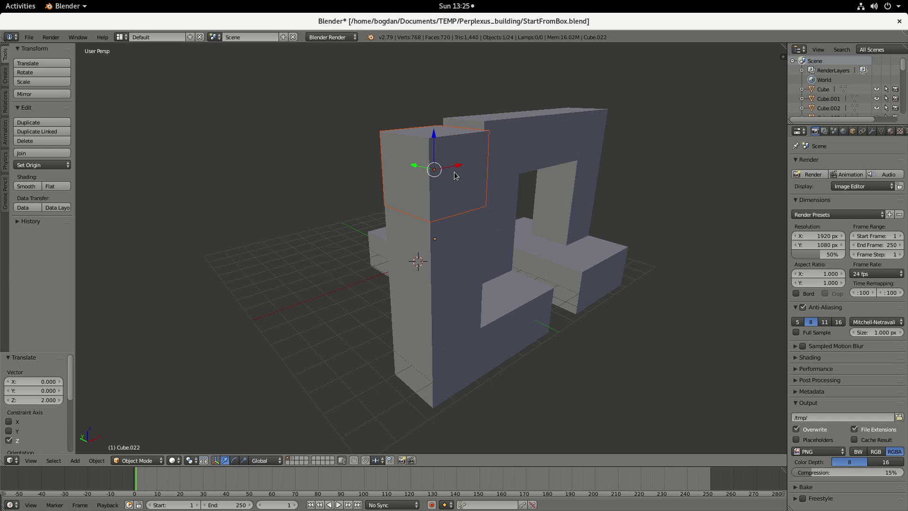
# Copy and paste the column's top cube, and move the duplicate -2 units along the X axis as an outward overhang.
pyautogui.hotkey('ctrl', 'c')
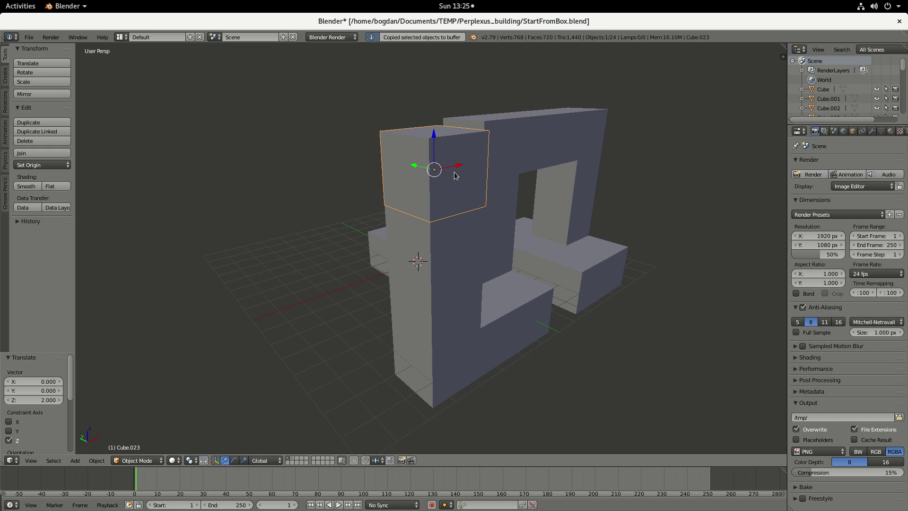
pyautogui.hotkey('ctrl', 'v')
pyautogui.press('g')
pyautogui.press('x')
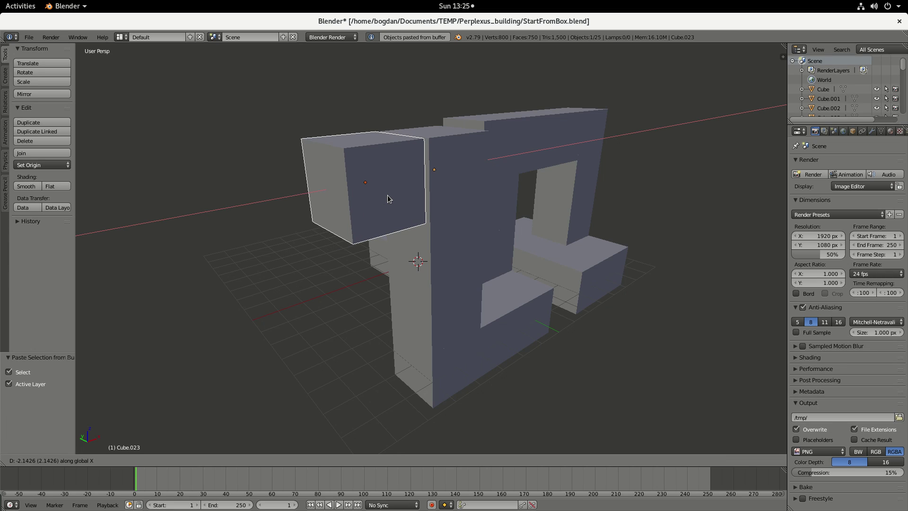
pyautogui.press('ctrl')
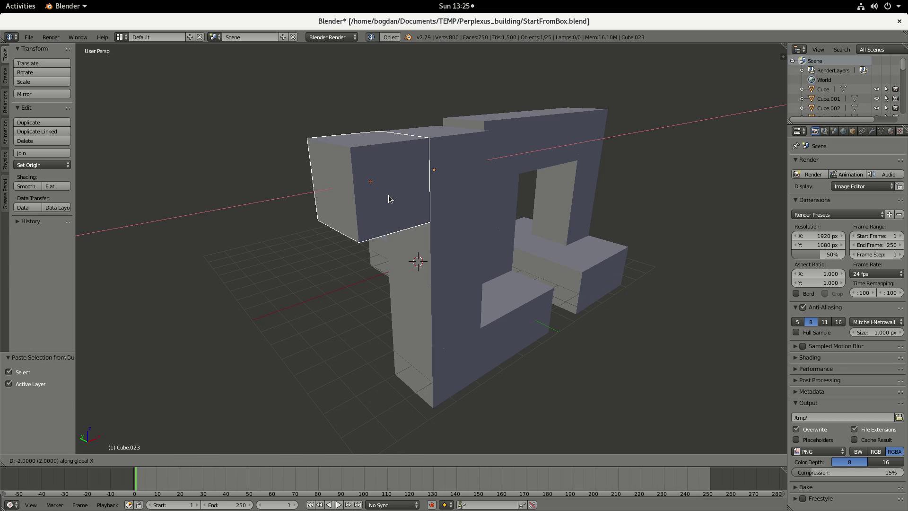
pyautogui.click(389, 199)
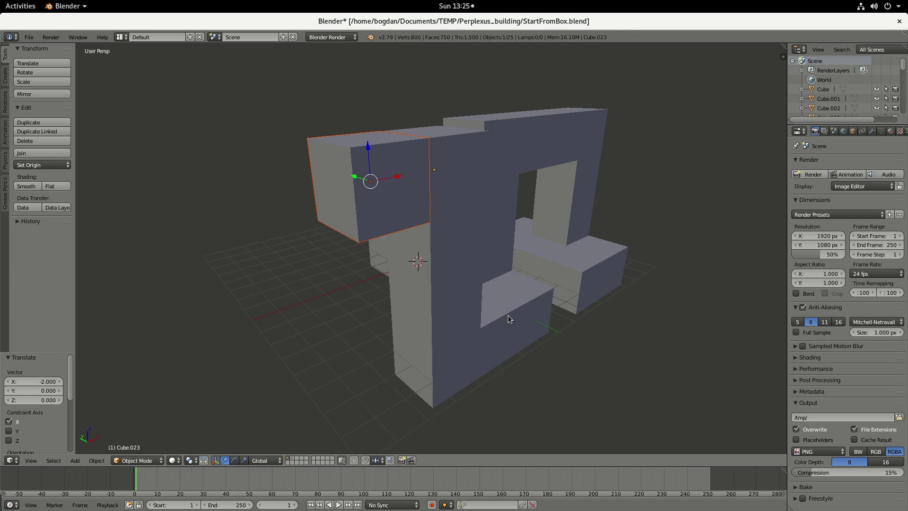
# Copy and paste the inner front cube of the opposite leg's base, and move the duplicate -2 units along the Y axis.
pyautogui.moveTo(532, 323); pyautogui.dragTo(497, 319, button='middle')
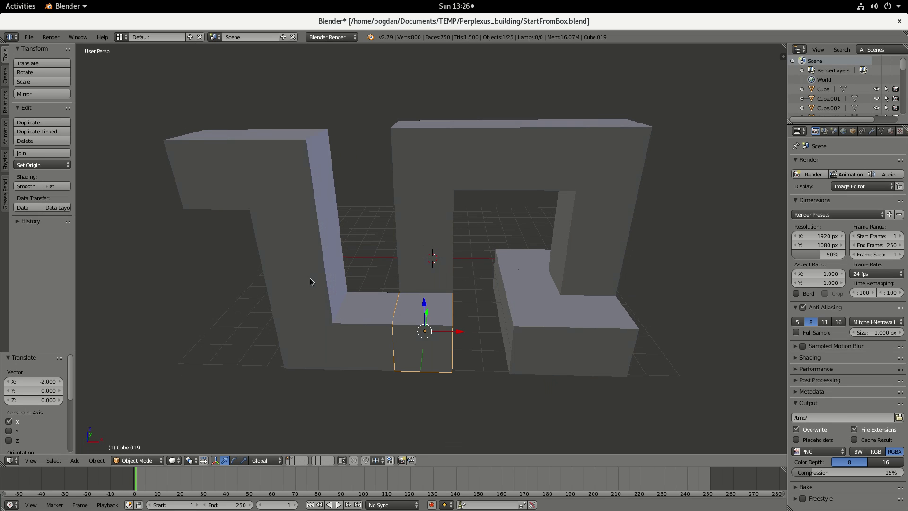
pyautogui.moveTo(311, 278); pyautogui.dragTo(306, 266, button='middle')
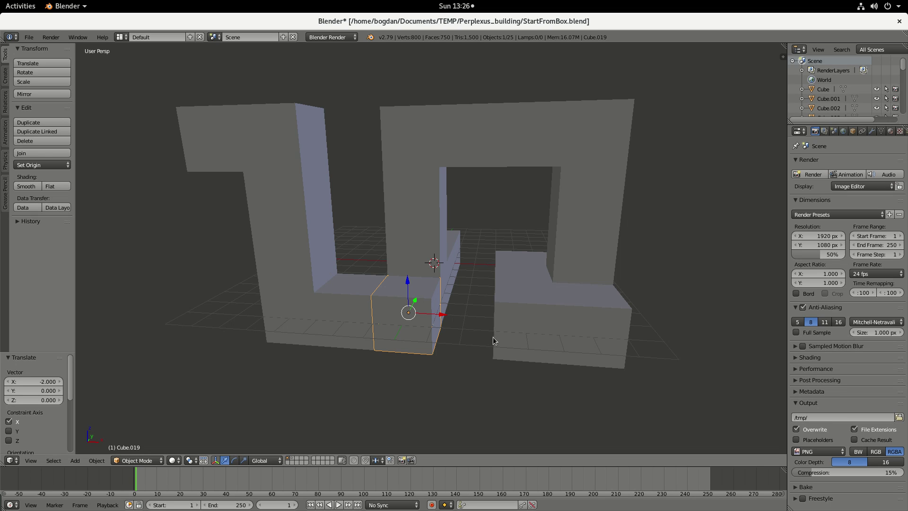
pyautogui.rightClick(515, 332)
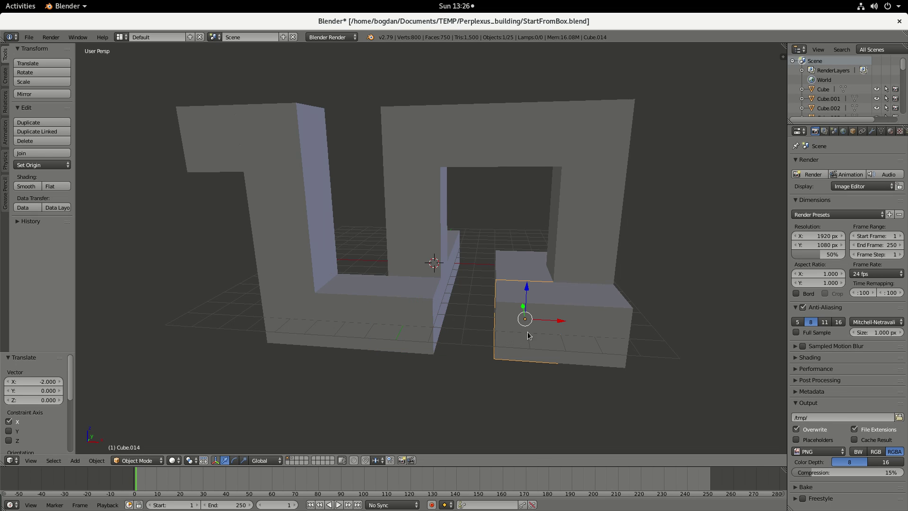
pyautogui.moveTo(525, 334); pyautogui.dragTo(429, 333, button='middle')
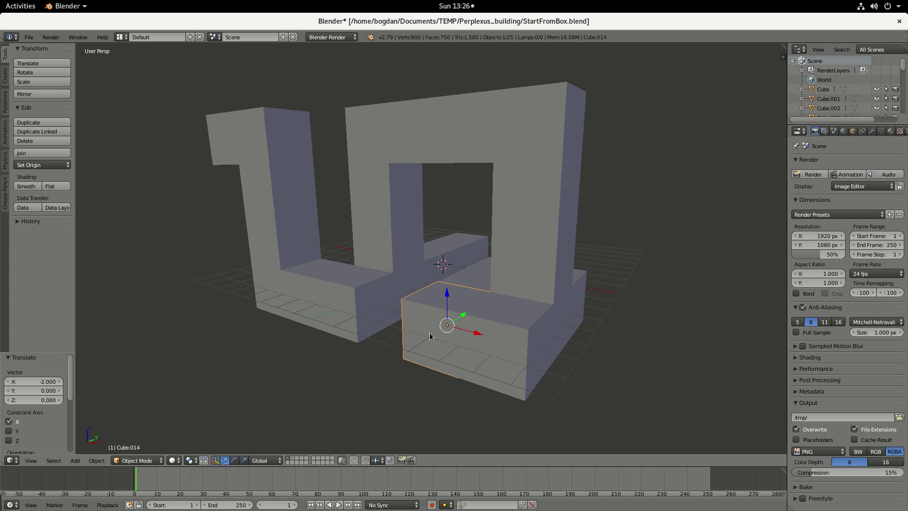
pyautogui.hotkey('ctrl', 'c')
pyautogui.hotkey('ctrl', 'v')
pyautogui.press('g')
pyautogui.press('x')
pyautogui.press('y')
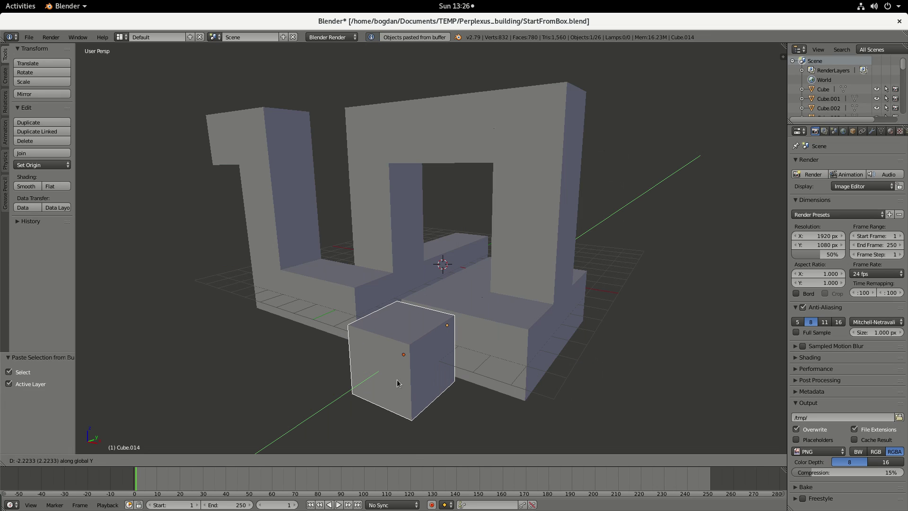
pyautogui.keyDown('ctrl'); pyautogui.click(401, 378); pyautogui.keyUp('ctrl')
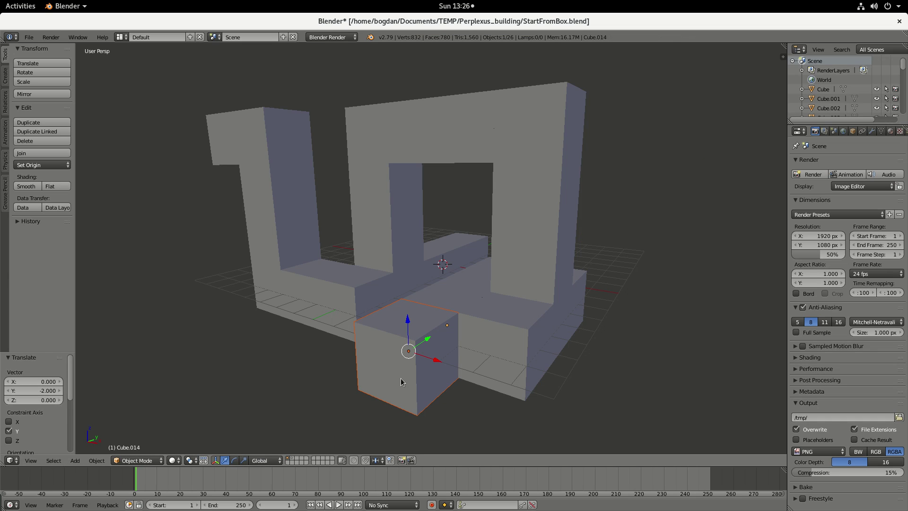
# Copy and paste the protruding cube of that base, and move the duplicate another -2 units along the Y axis.
pyautogui.moveTo(430, 351); pyautogui.dragTo(404, 350, button='middle')
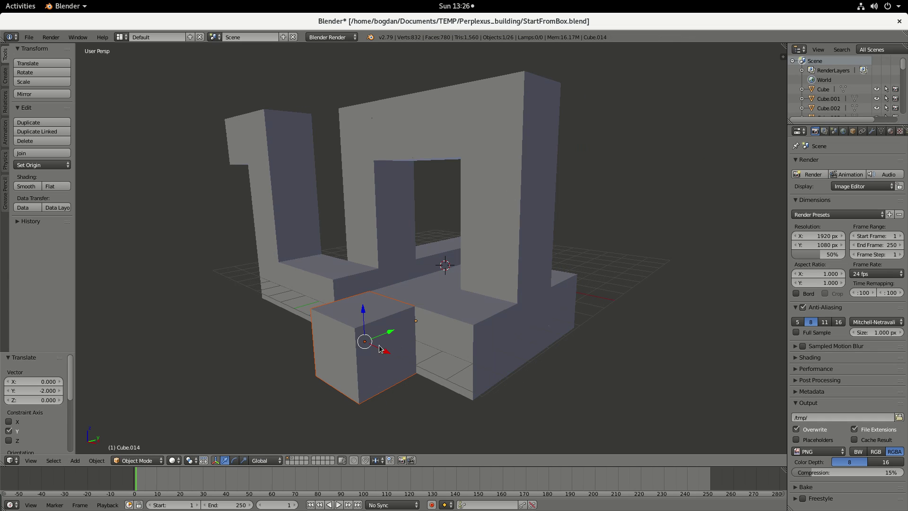
pyautogui.hotkey('ctrl', 'v')
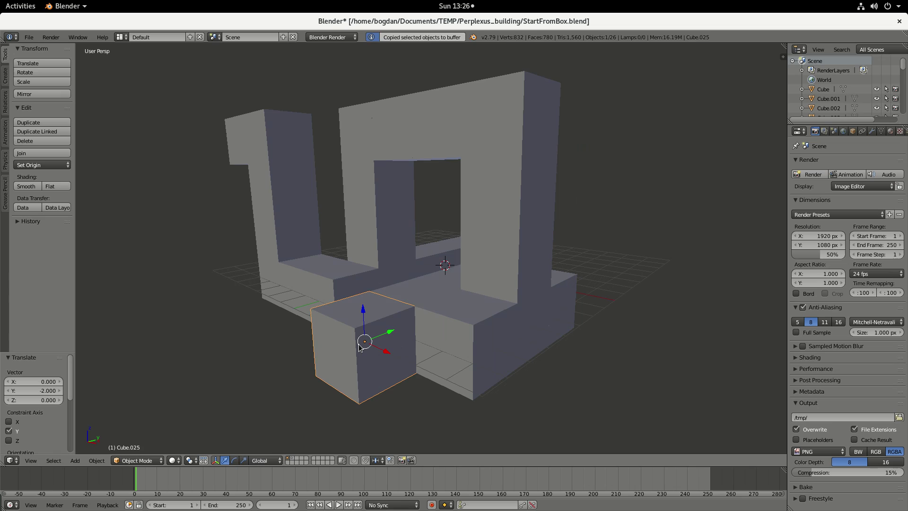
pyautogui.press('g')
pyautogui.press('y')
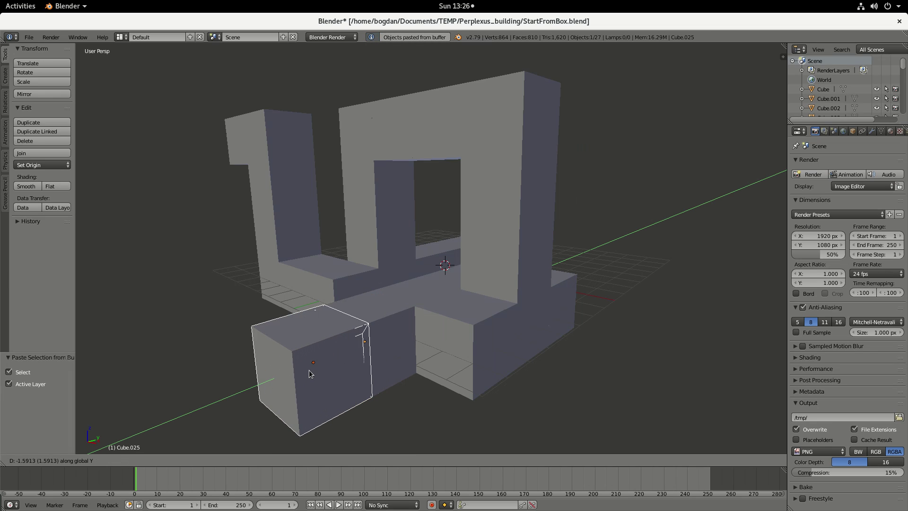
pyautogui.press('ctrl')
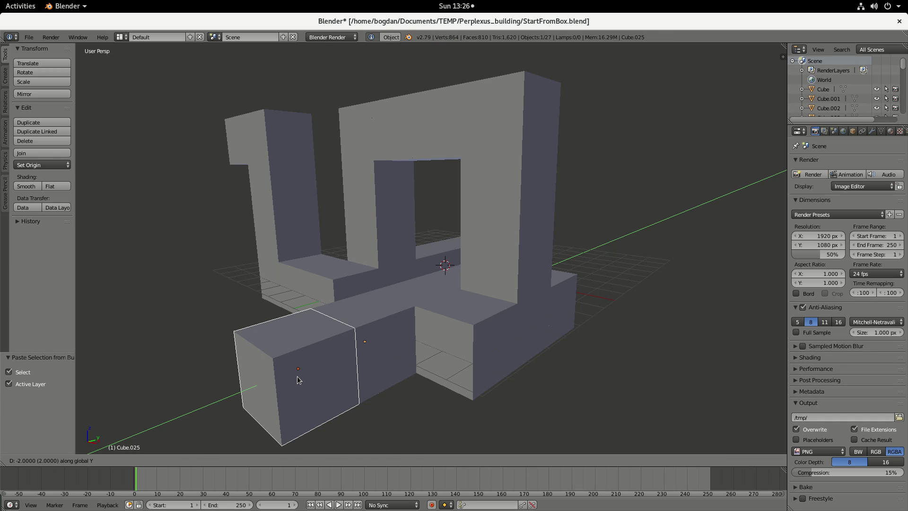
pyautogui.click(298, 379)
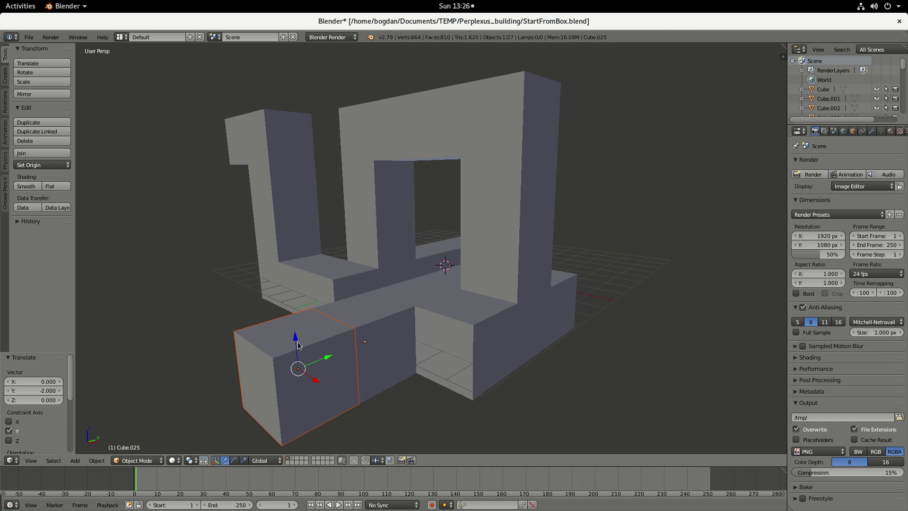
# Move the protruding end cube of the base -2 units along the Z axis to form a step down.
pyautogui.moveTo(298, 344); pyautogui.dragTo(307, 421)
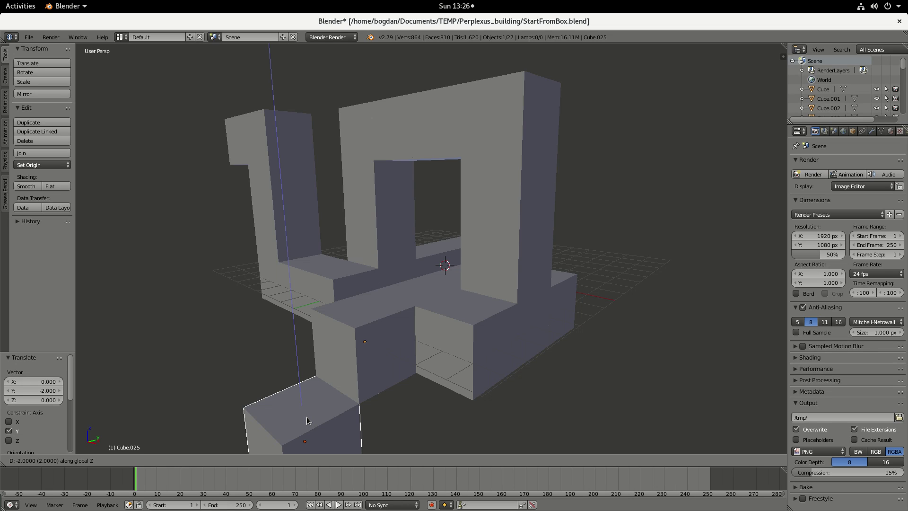
pyautogui.moveTo(307, 420); pyautogui.dragTo(307, 420)
pyautogui.scroll(-3, 310, 394)
pyautogui.moveTo(311, 395); pyautogui.dragTo(370, 389, button='middle')
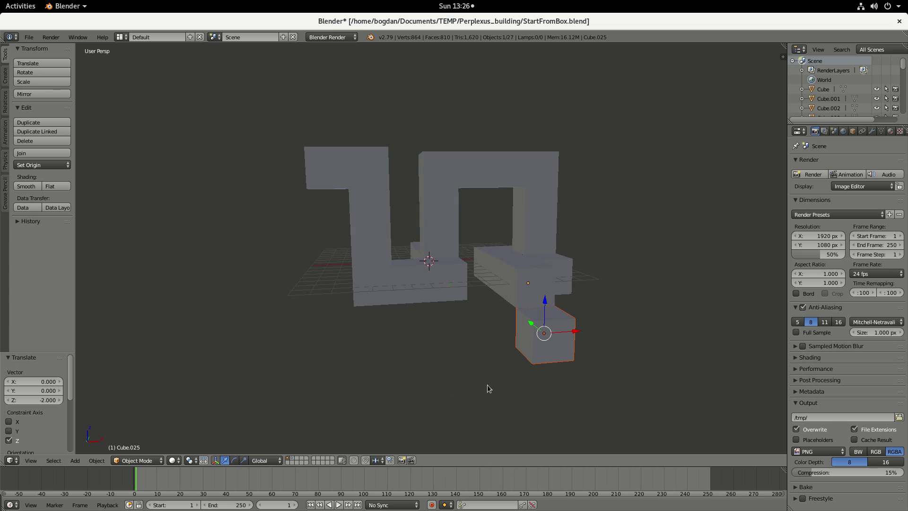
# Copy and paste the lowered cube, and move the duplicate -2 units along the X axis.
pyautogui.scroll(2, 565, 388)
pyautogui.rightClick(553, 385)
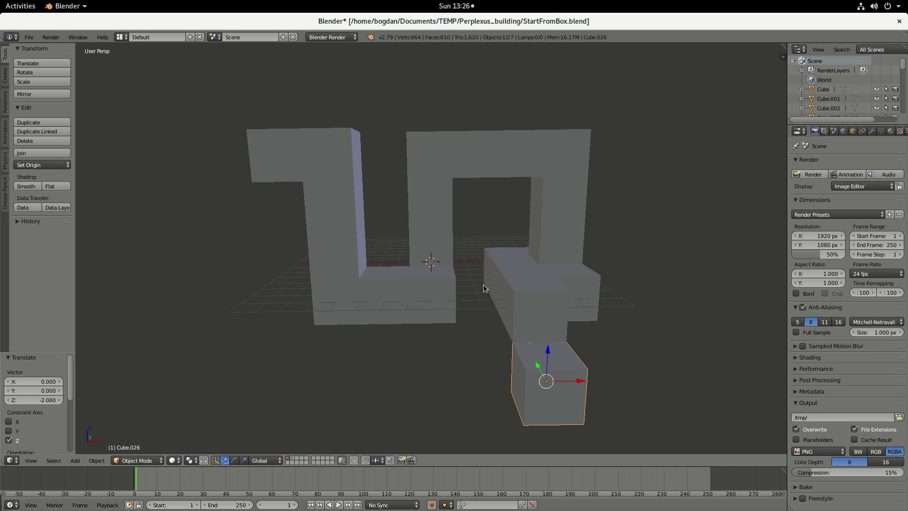
pyautogui.scroll(-2, 480, 289)
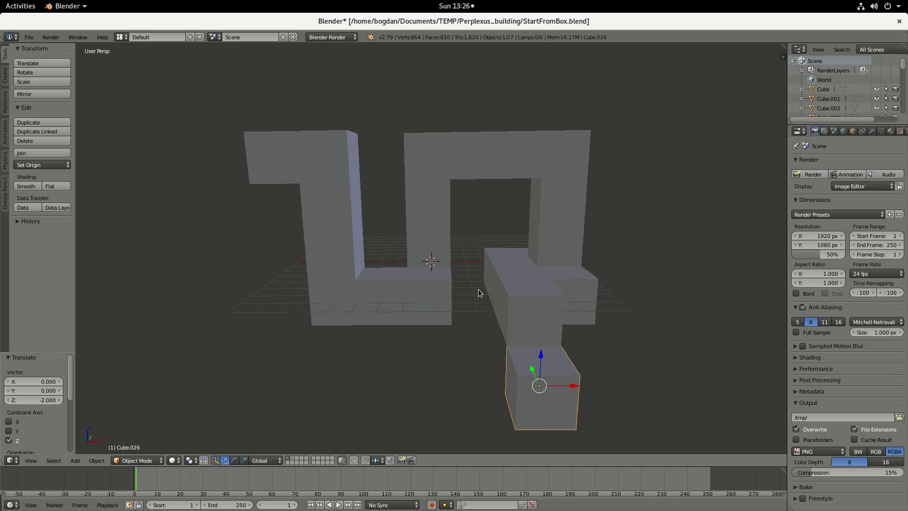
pyautogui.moveTo(478, 288); pyautogui.dragTo(383, 288, button='middle')
pyautogui.moveTo(581, 279); pyautogui.dragTo(370, 291, button='middle')
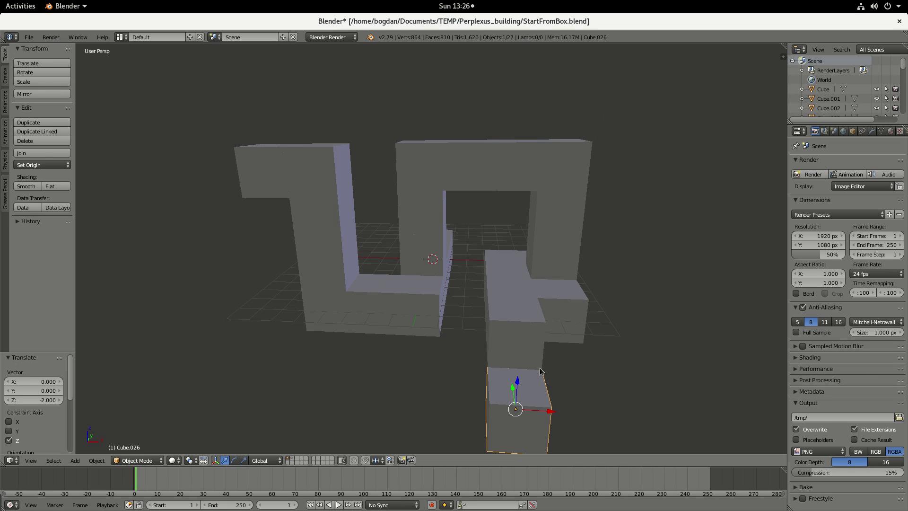
pyautogui.moveTo(490, 378); pyautogui.dragTo(525, 376, button='middle')
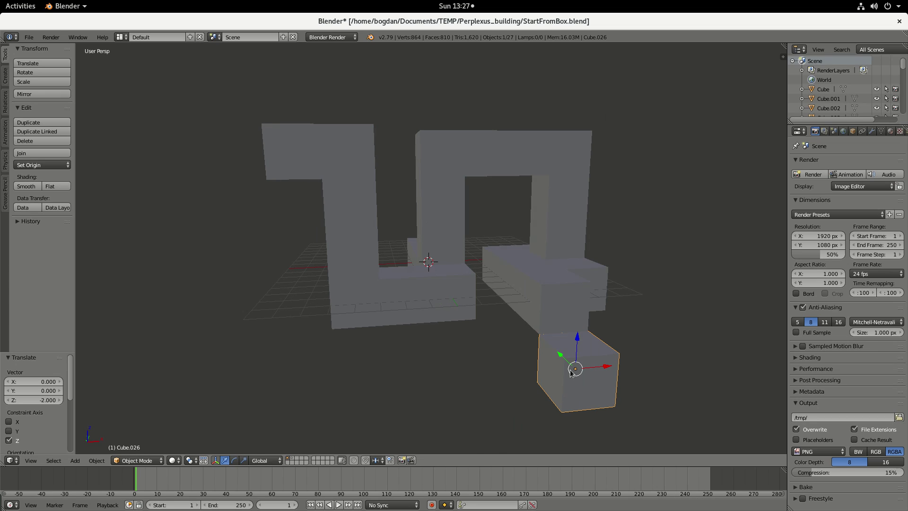
pyautogui.hotkey('ctrl', 'v')
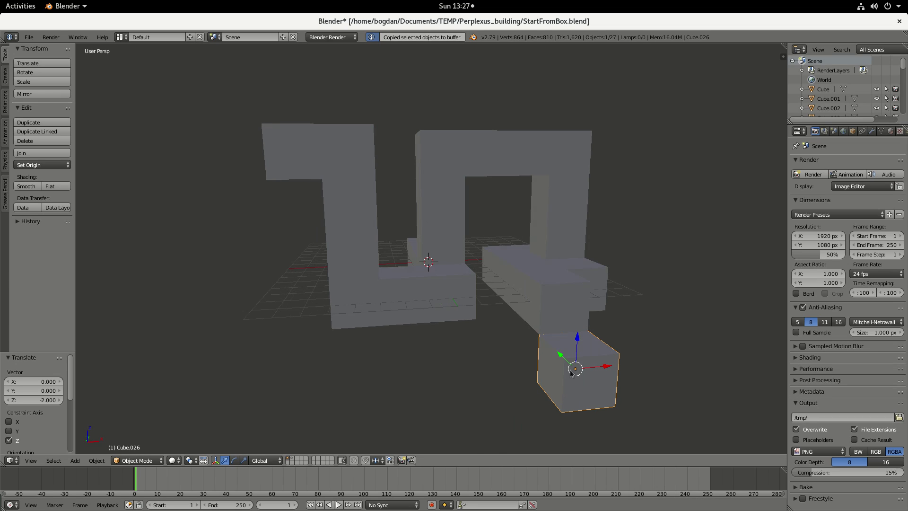
pyautogui.press('g')
pyautogui.press('y')
pyautogui.press('x')
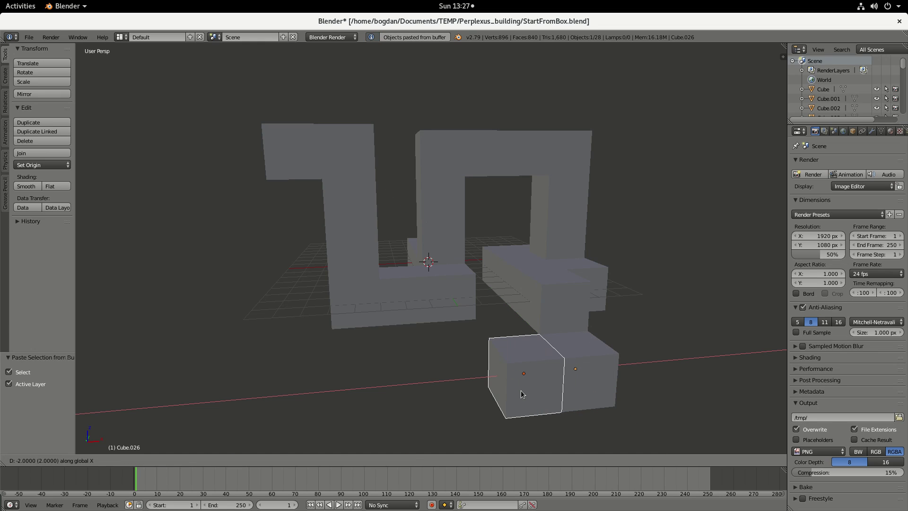
pyautogui.click(520, 391)
# Copy and paste the end cube of the lowered row, and move the duplicate another -2 units along the X axis.
pyautogui.moveTo(509, 394); pyautogui.dragTo(564, 397, button='middle')
pyautogui.moveTo(539, 357); pyautogui.dragTo(528, 316, button='middle')
pyautogui.moveTo(603, 316); pyautogui.dragTo(589, 331, button='middle')
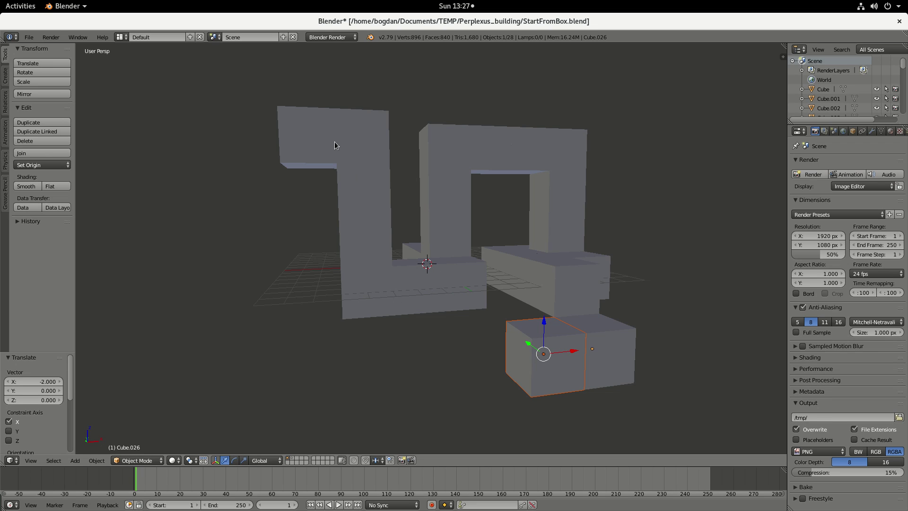
pyautogui.moveTo(558, 378); pyautogui.dragTo(480, 375, button='middle')
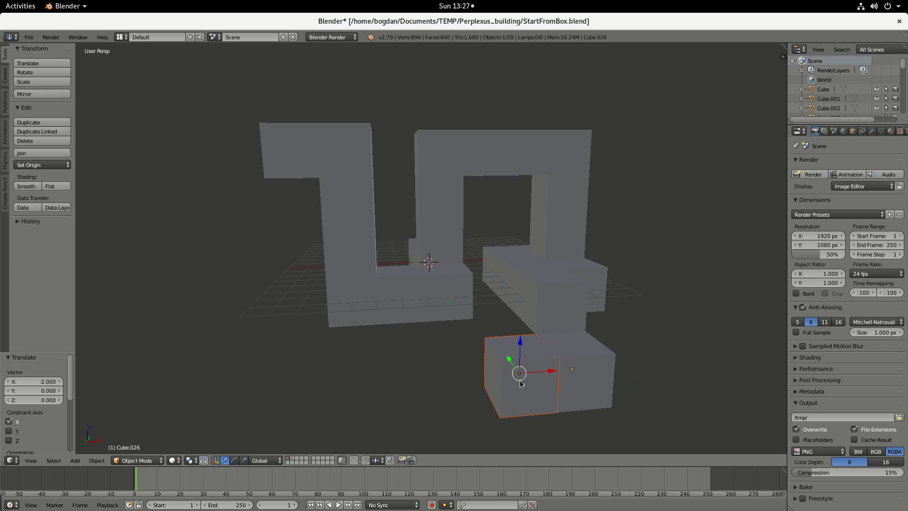
pyautogui.hotkey('ctrl', 'v')
pyautogui.press('g')
pyautogui.press('x')
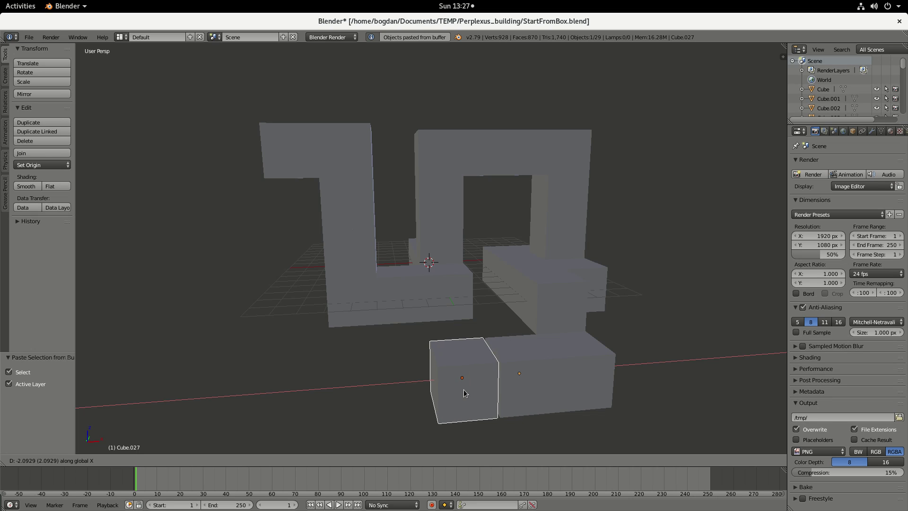
pyautogui.keyDown('ctrl'); pyautogui.click(463, 390); pyautogui.keyUp('ctrl')
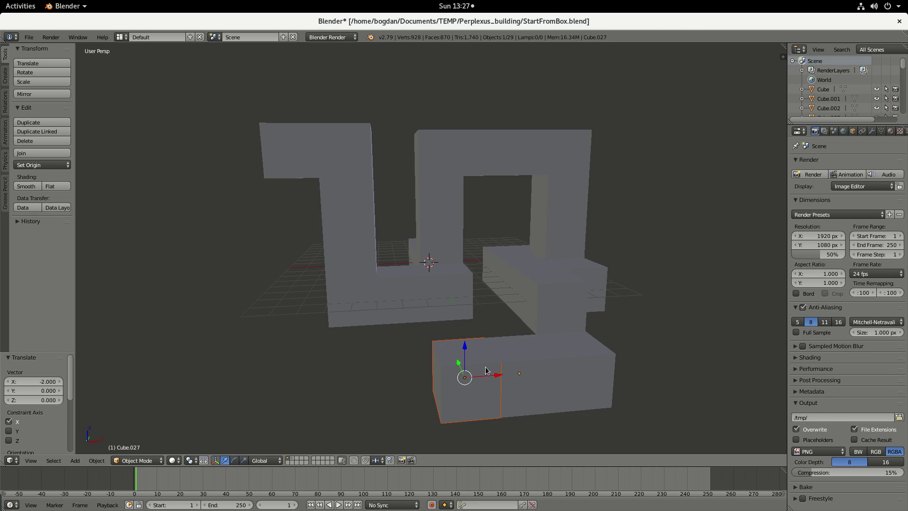
# Copy and paste the outermost cube of the lowered row, and move the duplicate 2 units along the Y axis.
pyautogui.moveTo(486, 370); pyautogui.dragTo(548, 368, button='middle')
pyautogui.rightClick(609, 333)
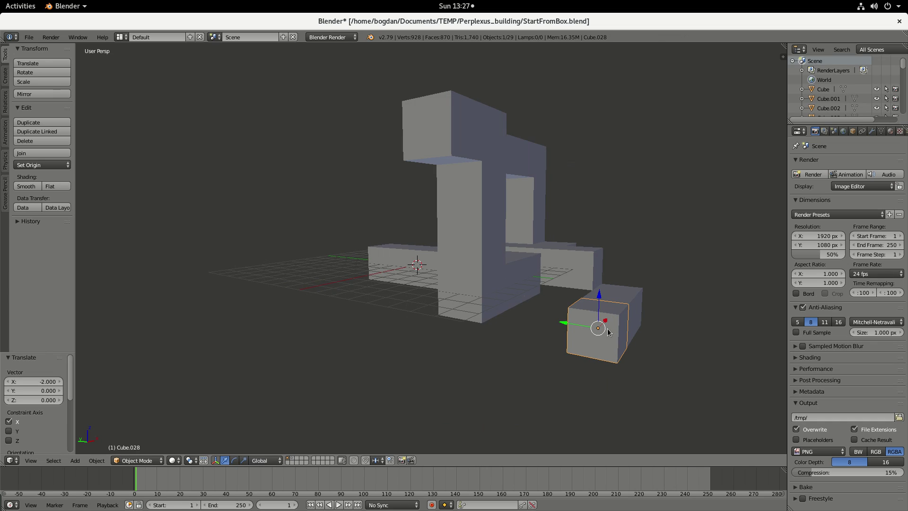
pyautogui.hotkey('ctrl', 'c')
pyautogui.hotkey('ctrl', 'v')
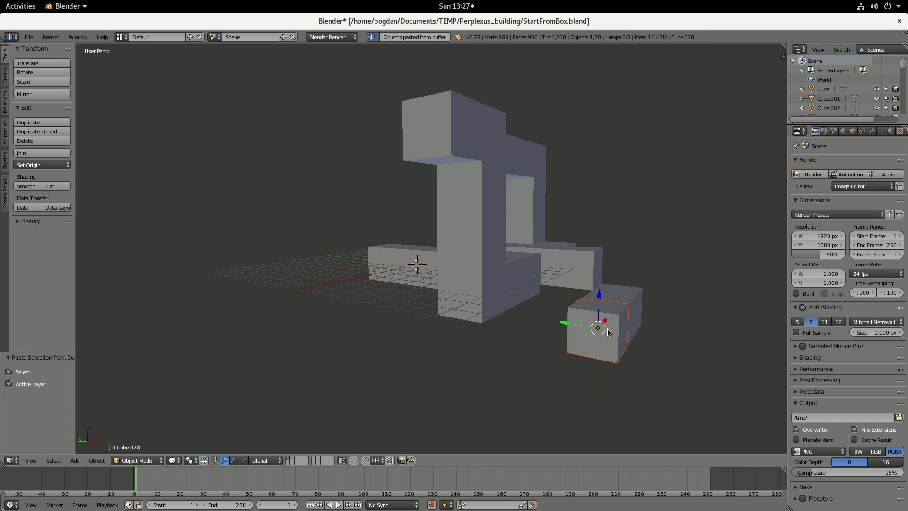
pyautogui.press('g')
pyautogui.press('y')
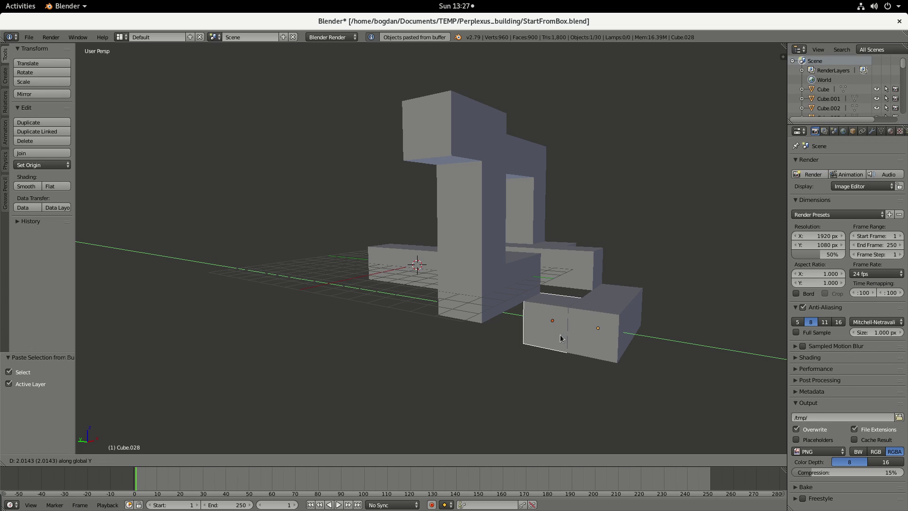
pyautogui.press('ctrl')
pyautogui.click(560, 336)
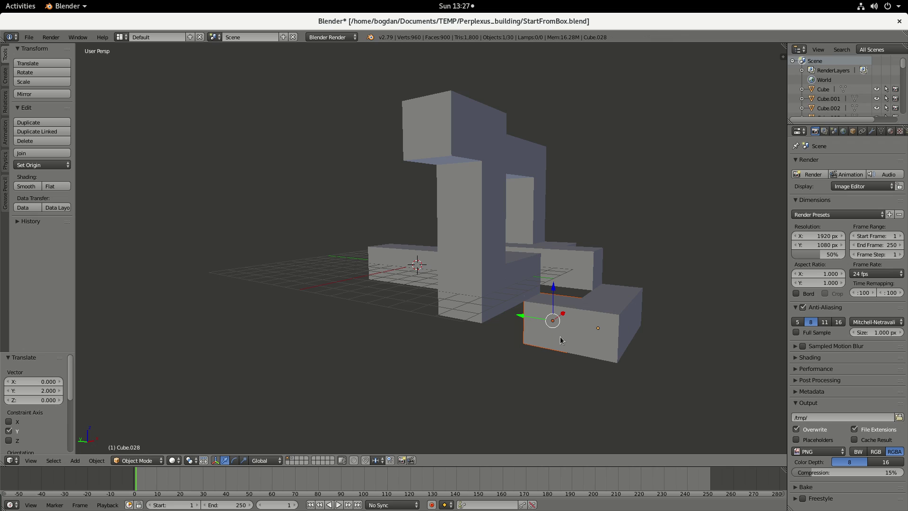
# Copy and paste the column's overhanging cube, and move the duplicate -2 units along the X axis and 2 units along the Z axis.
pyautogui.moveTo(589, 307); pyautogui.dragTo(460, 294, button='middle')
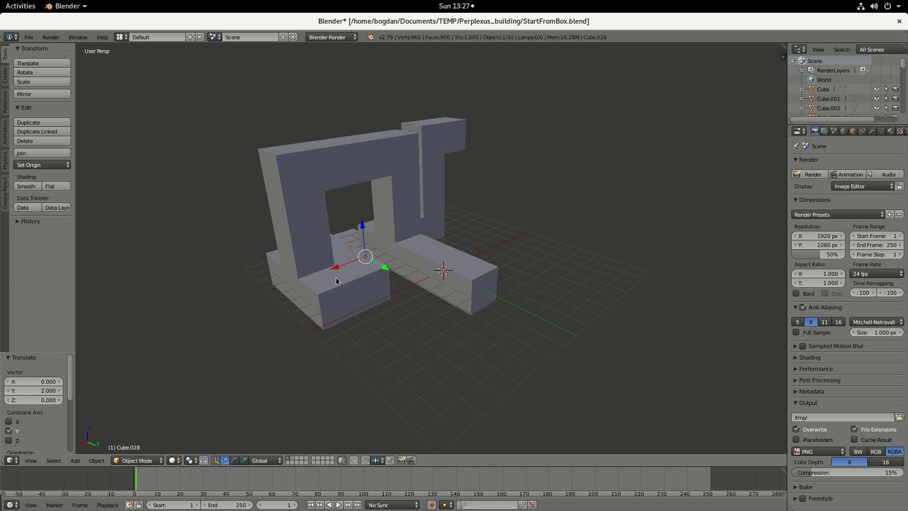
pyautogui.moveTo(330, 273); pyautogui.dragTo(476, 293, button='middle')
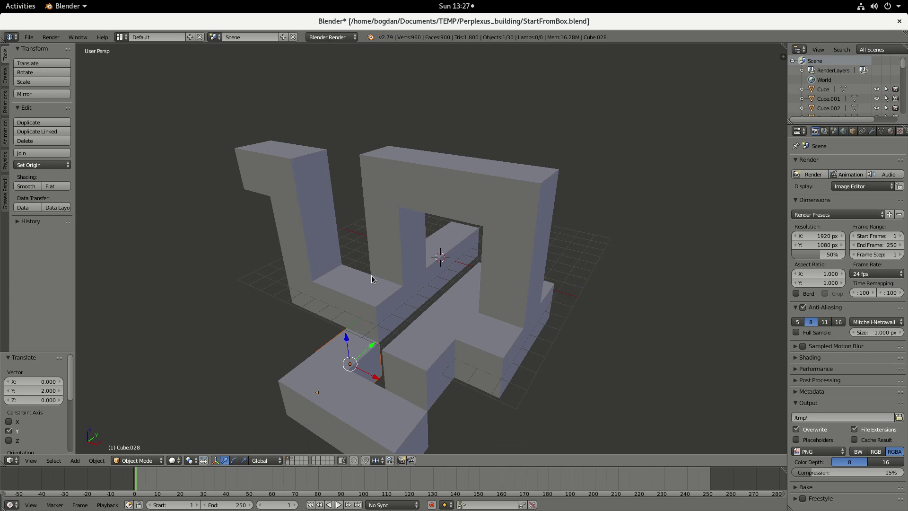
pyautogui.scroll(1, 387, 268)
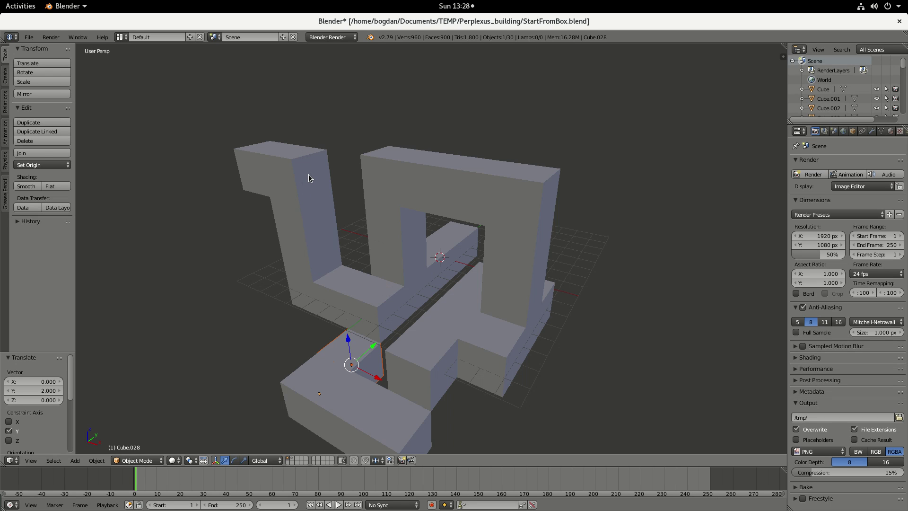
pyautogui.moveTo(263, 171); pyautogui.dragTo(324, 185, button='middle')
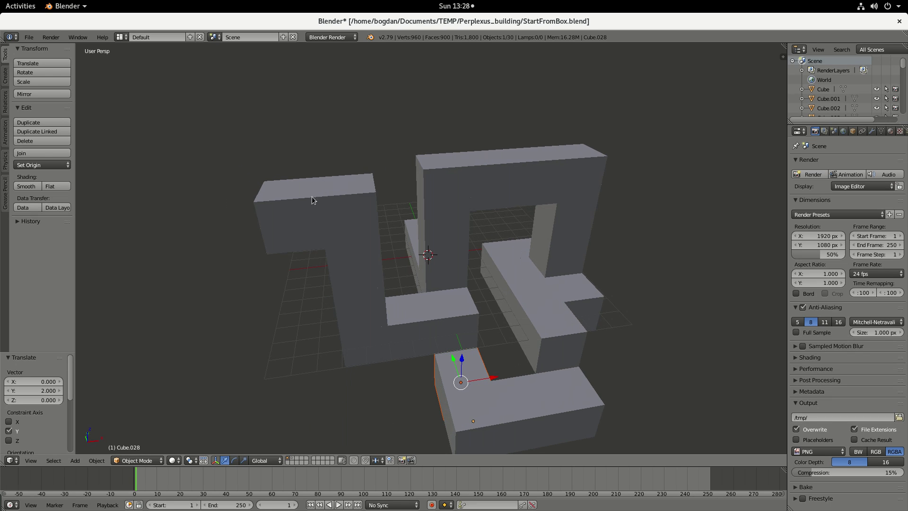
pyautogui.rightClick(291, 220)
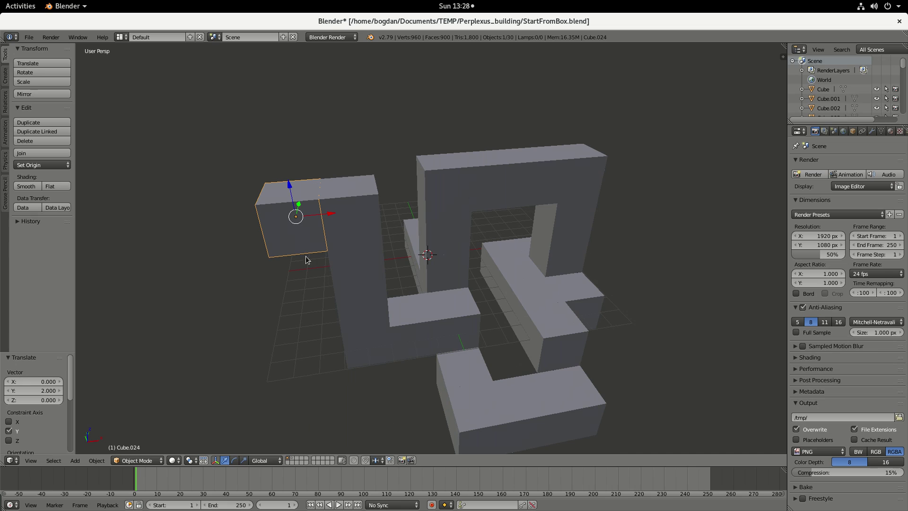
pyautogui.moveTo(316, 261); pyautogui.dragTo(351, 258, button='middle')
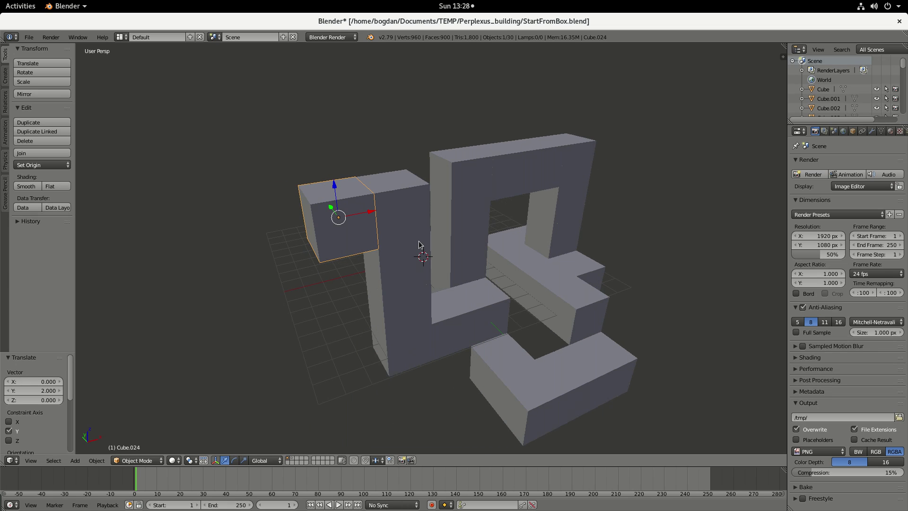
pyautogui.hotkey('ctrl', 'c')
pyautogui.hotkey('ctrl', 'v')
pyautogui.press('g')
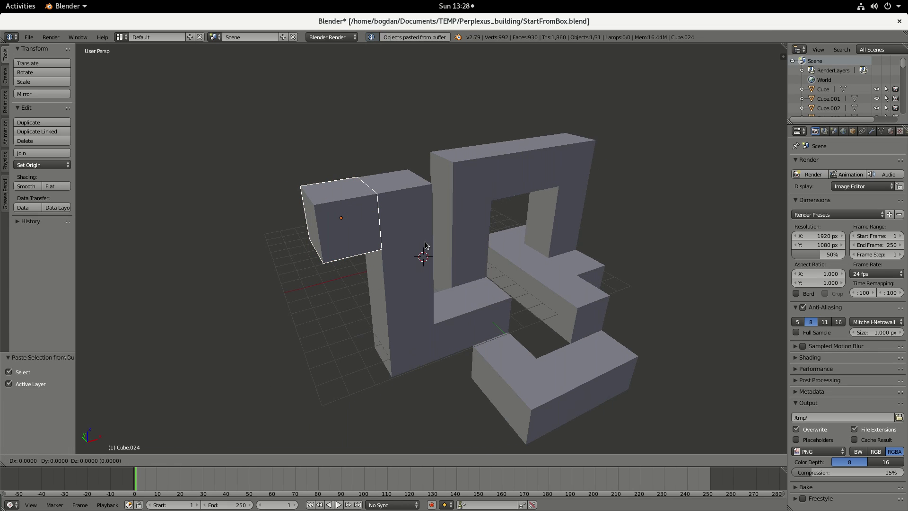
pyautogui.press('x')
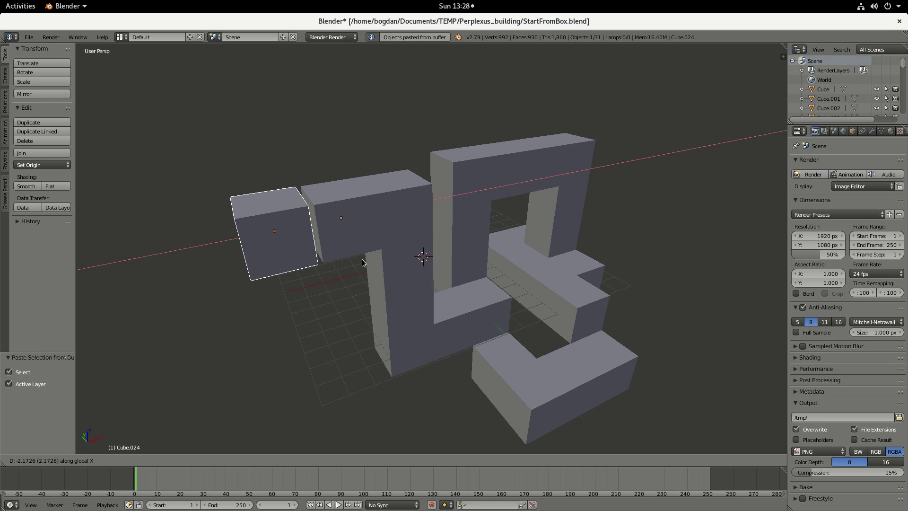
pyautogui.click(364, 259)
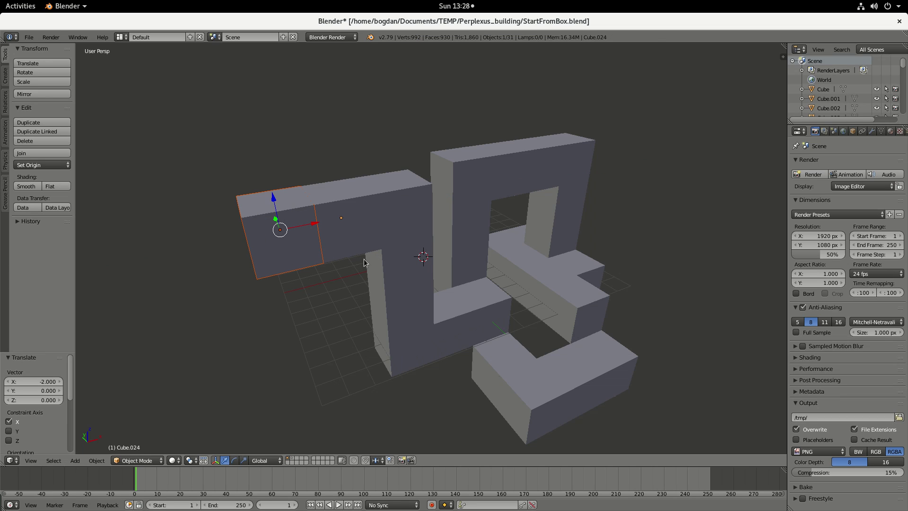
pyautogui.click(277, 210)
pyautogui.moveTo(276, 208); pyautogui.dragTo(254, 144)
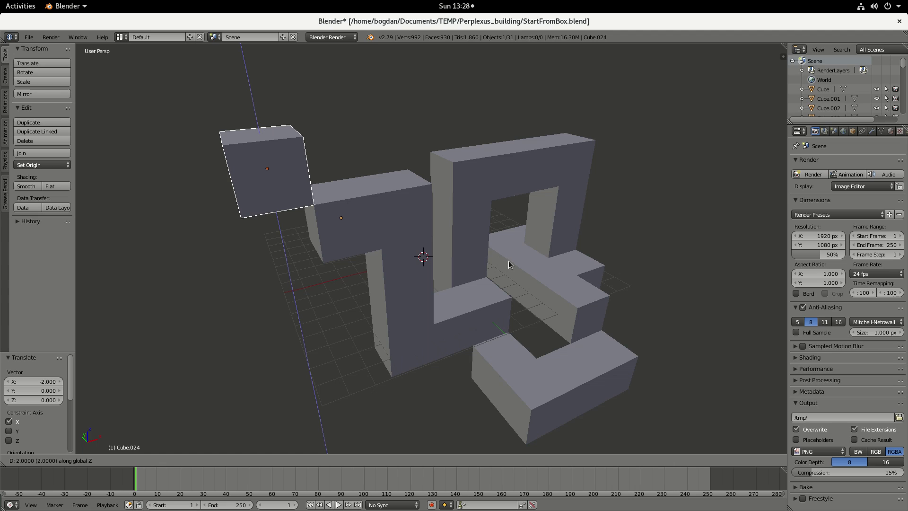
# Copy and paste the overhanging cube beside the column's top, and move the duplicate 2 units along the Y axis.
pyautogui.moveTo(511, 263); pyautogui.dragTo(463, 308, button='middle')
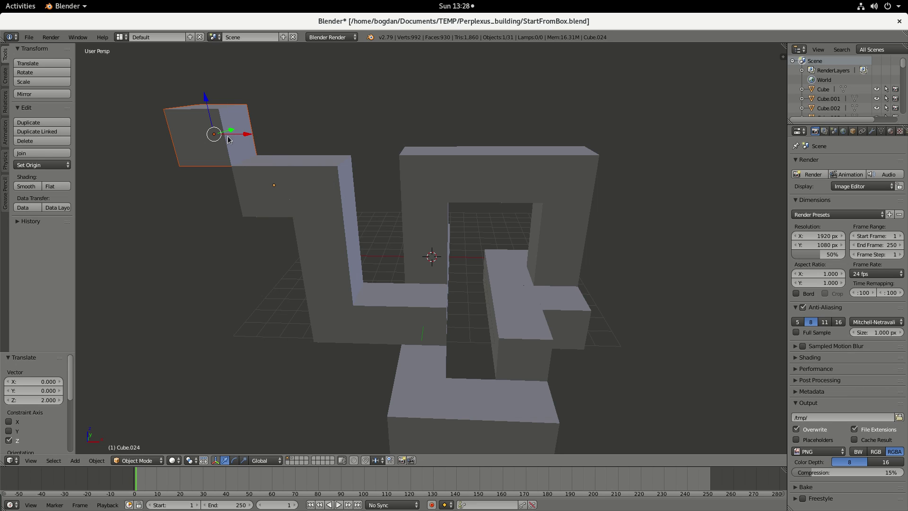
pyautogui.moveTo(338, 205); pyautogui.dragTo(465, 218, button='middle')
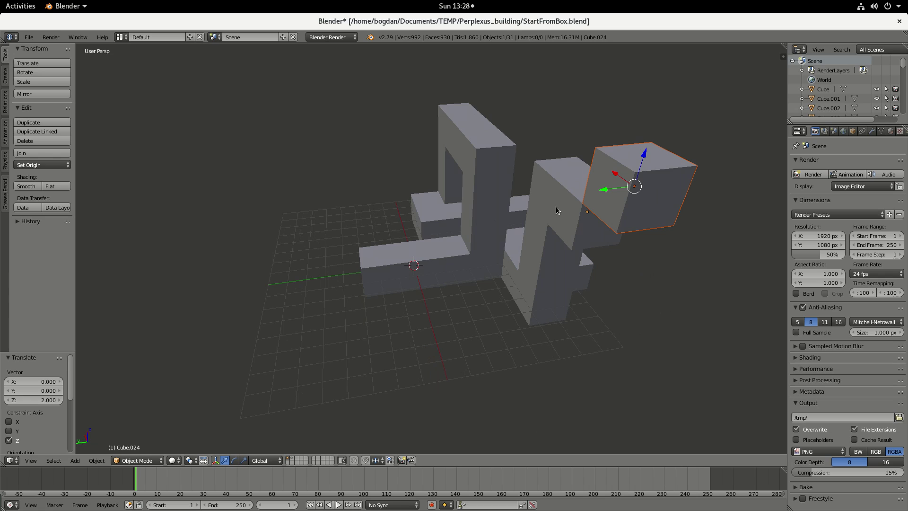
pyautogui.rightClick(571, 218)
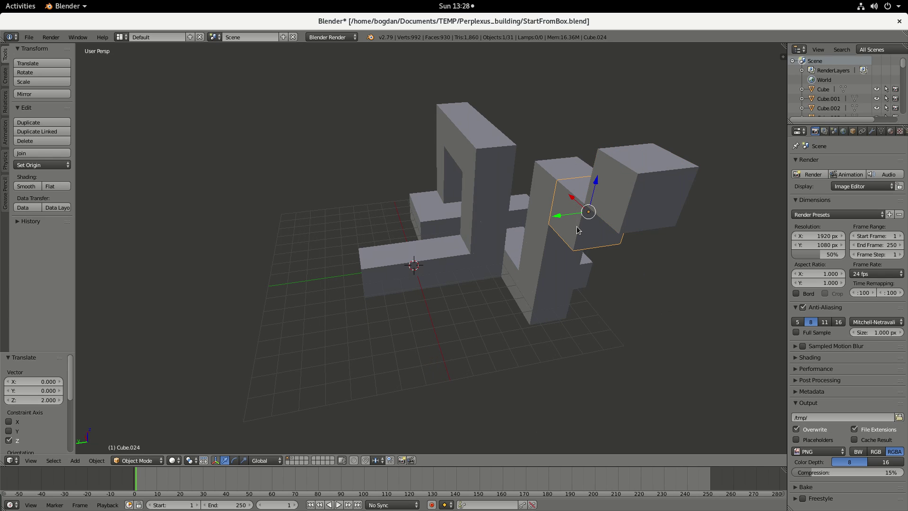
pyautogui.hotkey('ctrl', 'c')
pyautogui.hotkey('ctrl', 'v')
pyautogui.press('g')
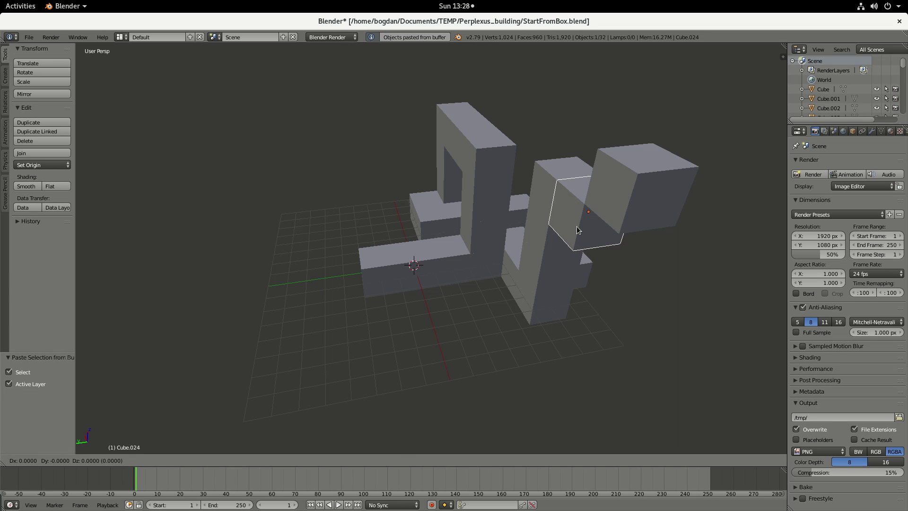
pyautogui.press('y')
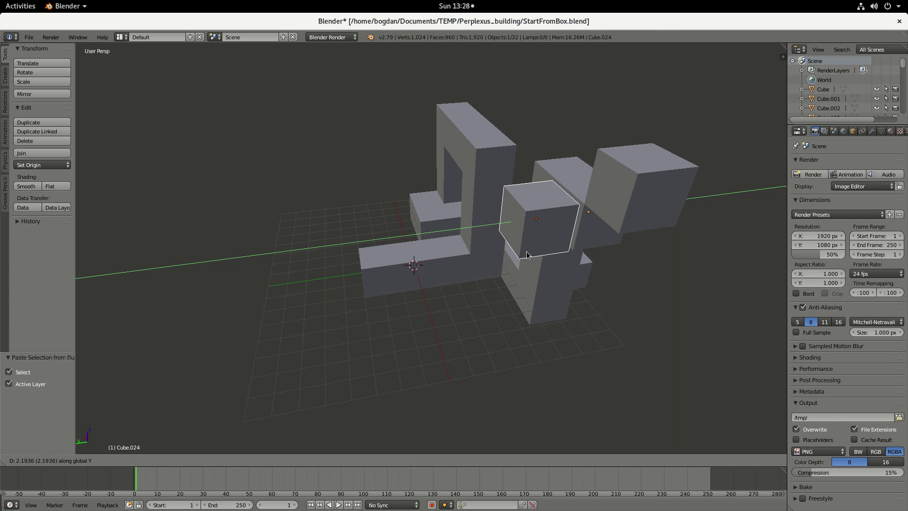
pyautogui.write('2')
pyautogui.press('Return')
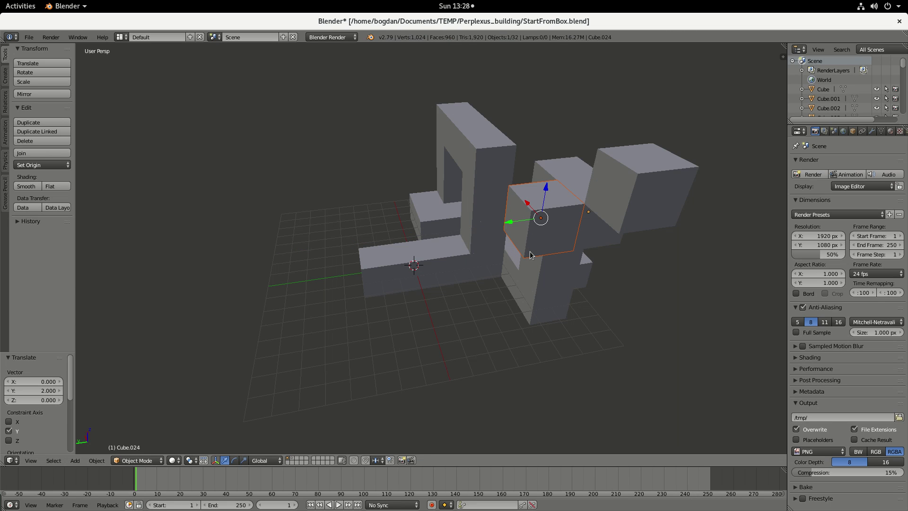
# Copy and paste the outermost cube of the column's overhang, and move the duplicate another 2 units along the Y axis.
pyautogui.moveTo(523, 239); pyautogui.dragTo(593, 245, button='middle')
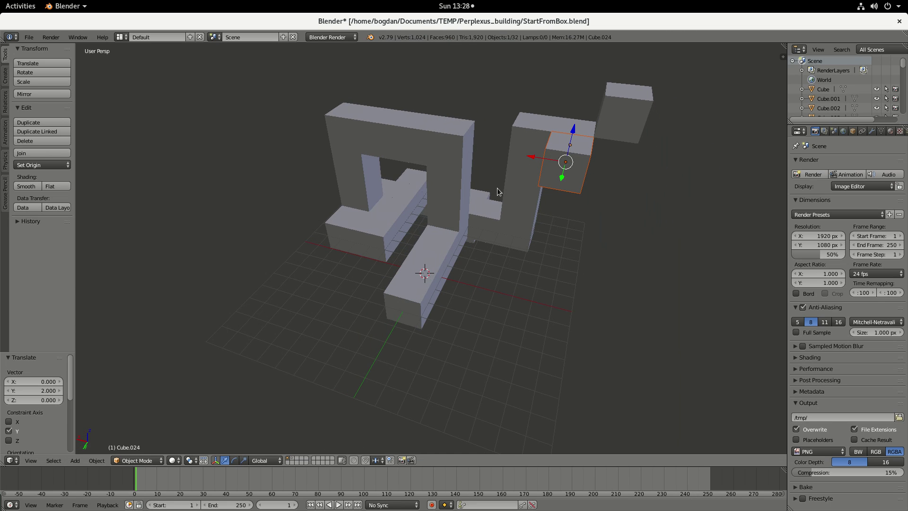
pyautogui.moveTo(497, 191); pyautogui.dragTo(530, 176, button='middle')
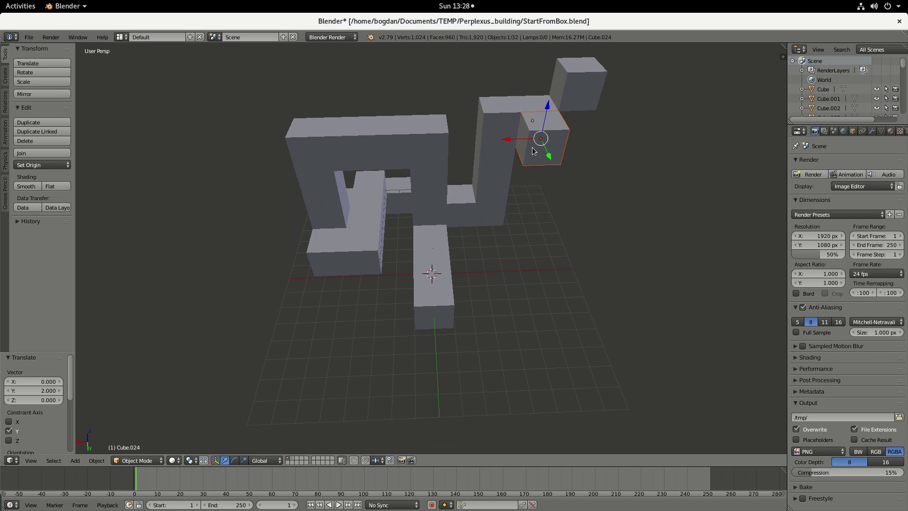
pyautogui.hotkey('ctrl', 'v')
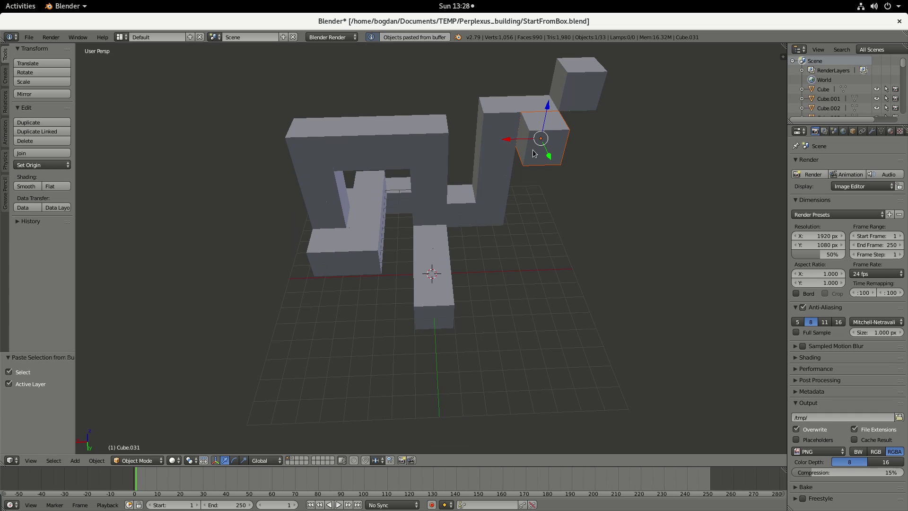
pyautogui.press('g')
pyautogui.press('x')
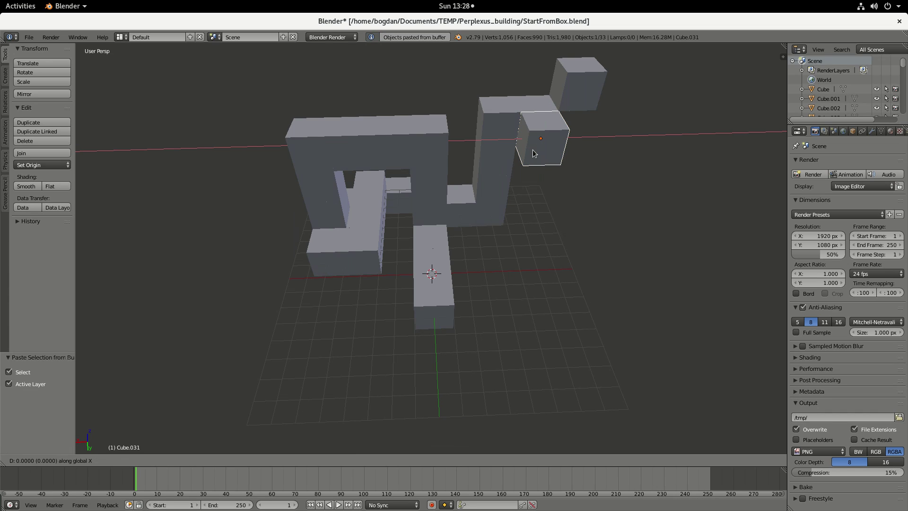
pyautogui.press('y')
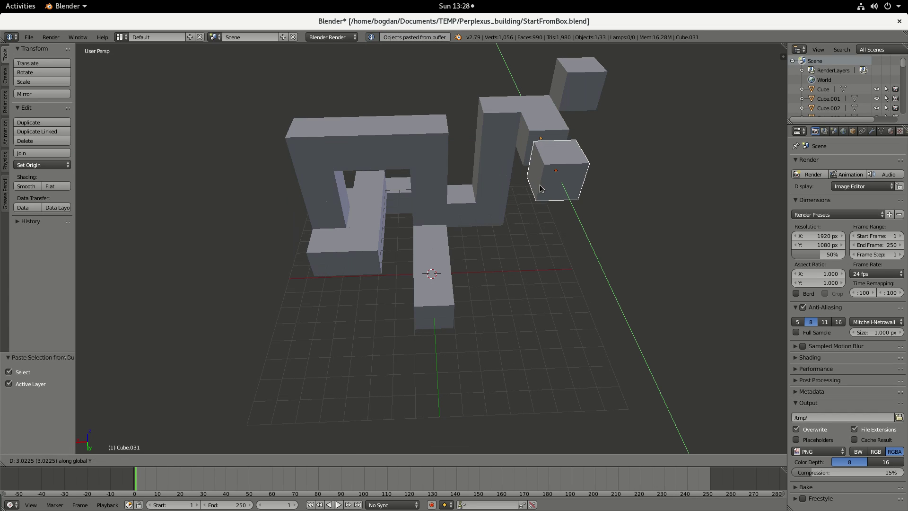
pyautogui.press('2')
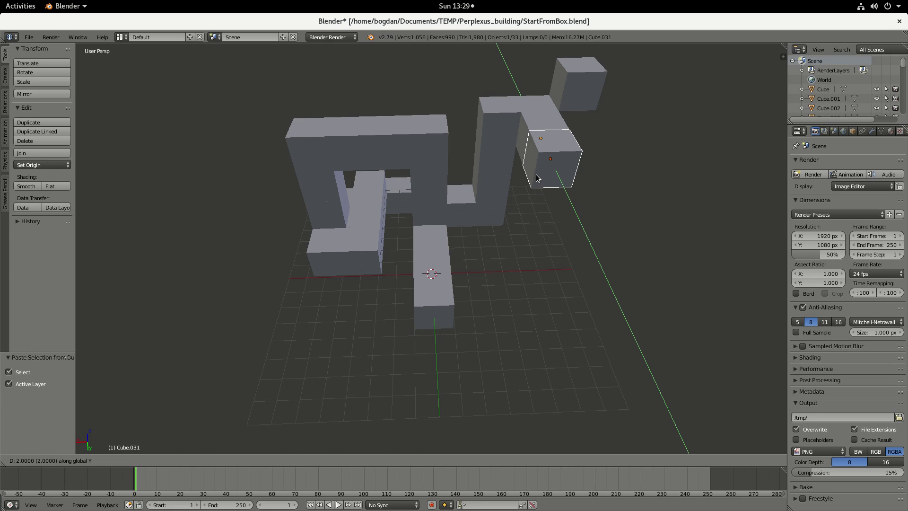
pyautogui.press('Return')
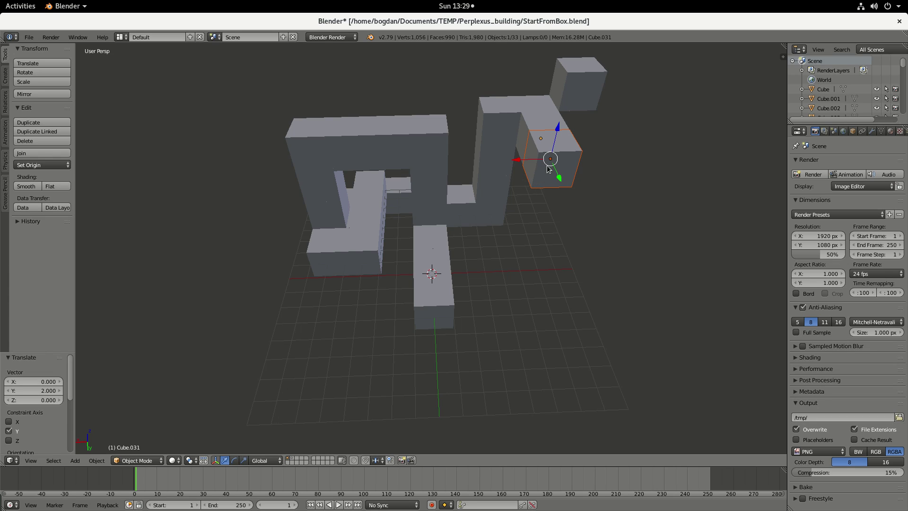
# Copy and paste the cube at the overhang's outer corner, and move the duplicate 2 units along the X axis.
pyautogui.hotkey('ctrl', 'v')
pyautogui.press('g')
pyautogui.press('x')
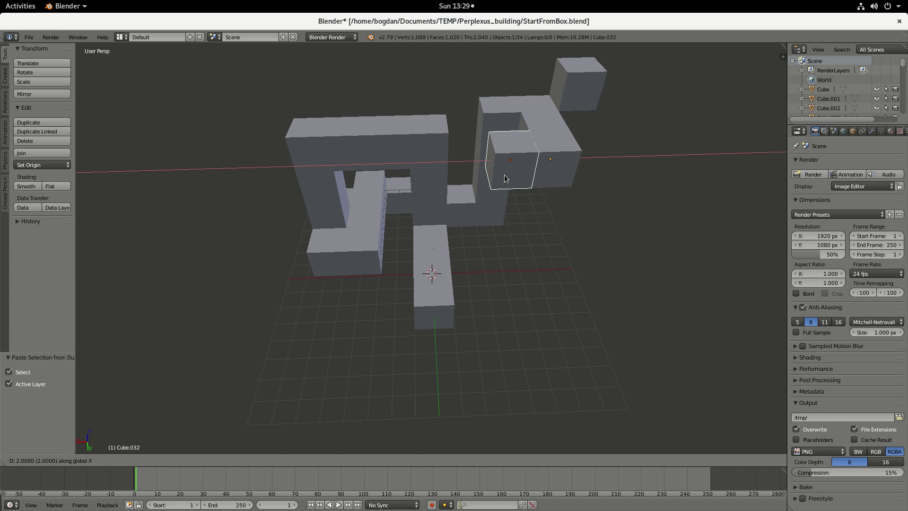
pyautogui.click(504, 174)
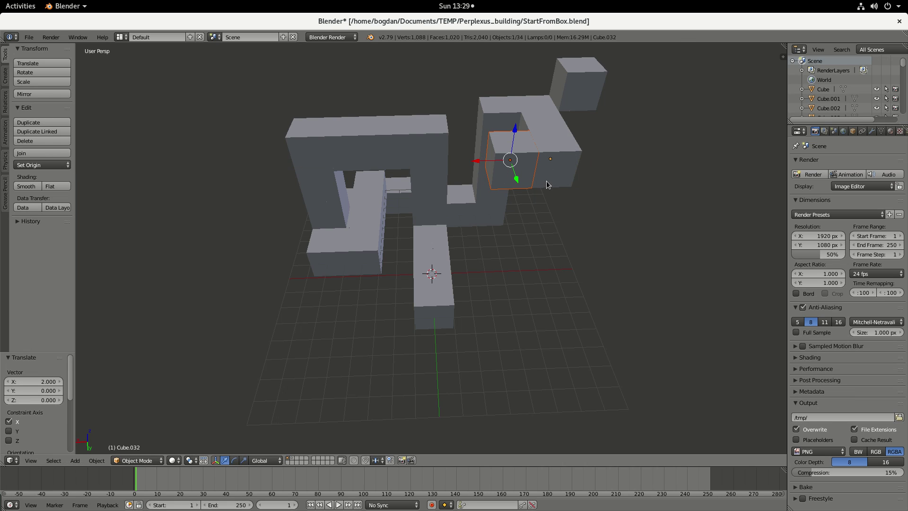
# Copy and paste the end cube of the overhang's X-direction row, and move the duplicate another 2 units along the X axis.
pyautogui.moveTo(546, 181); pyautogui.dragTo(503, 158, button='middle')
pyautogui.rightClick(502, 158)
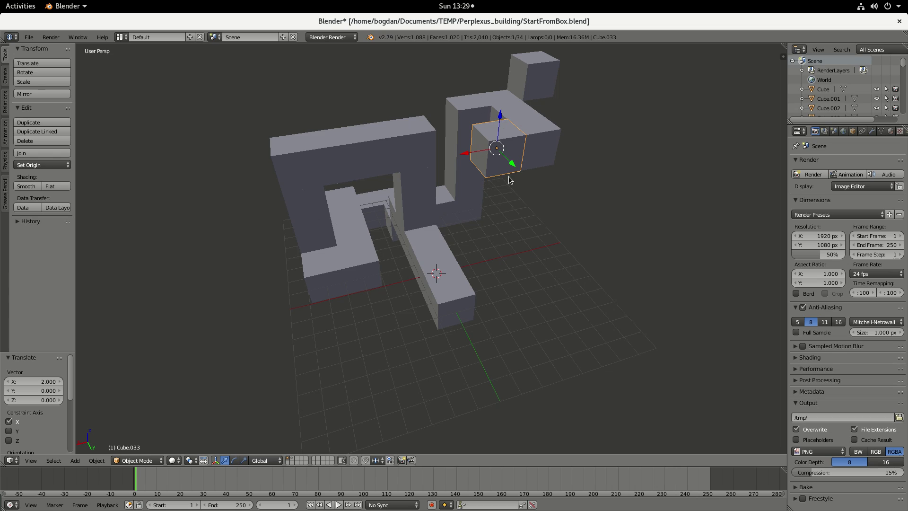
pyautogui.hotkey('ctrl', 'c')
pyautogui.hotkey('ctrl', 'v')
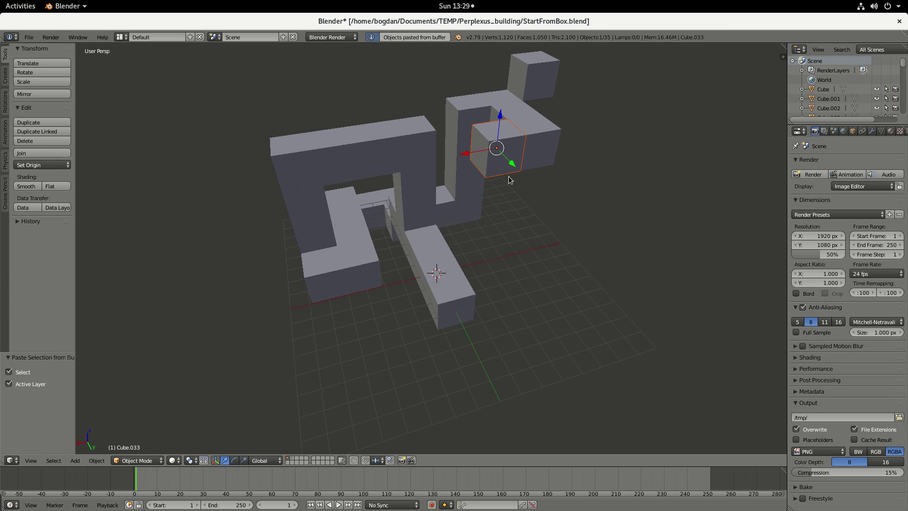
pyautogui.press('g')
pyautogui.press('x')
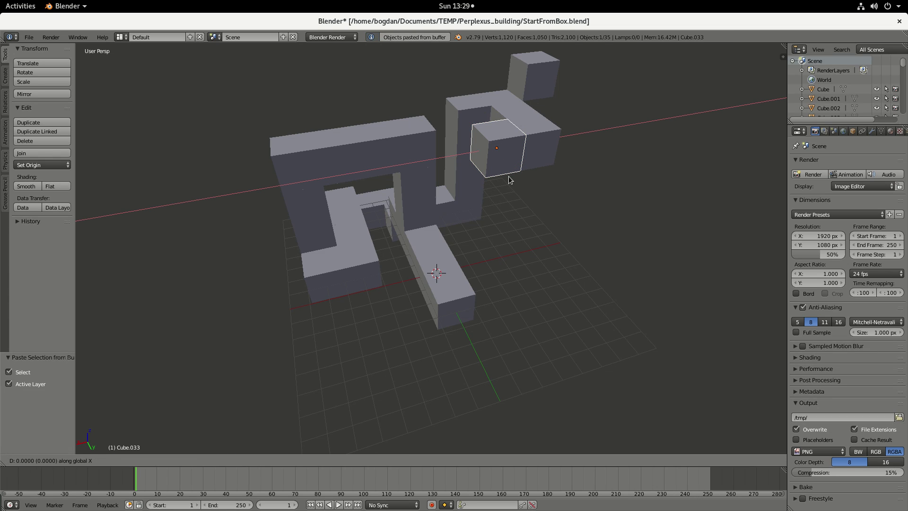
pyautogui.press('ctrl')
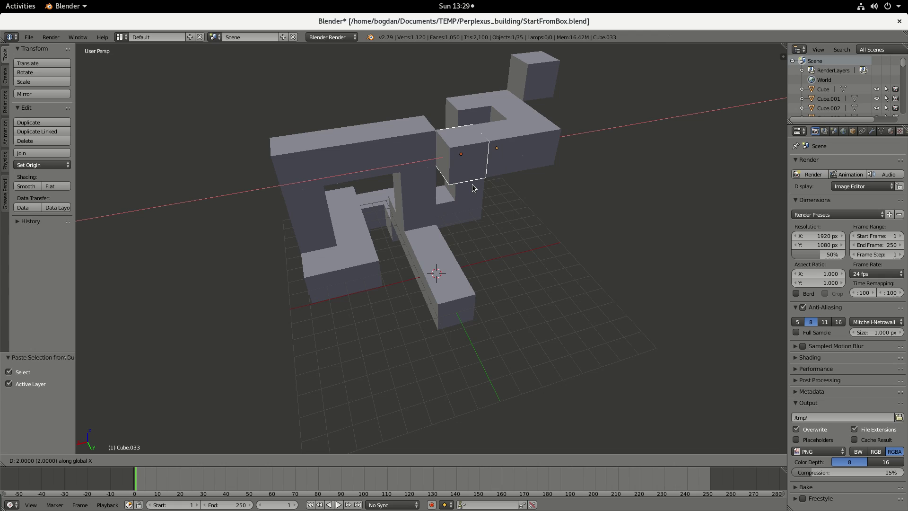
pyautogui.keyDown('ctrl'); pyautogui.click(473, 188); pyautogui.keyUp('ctrl')
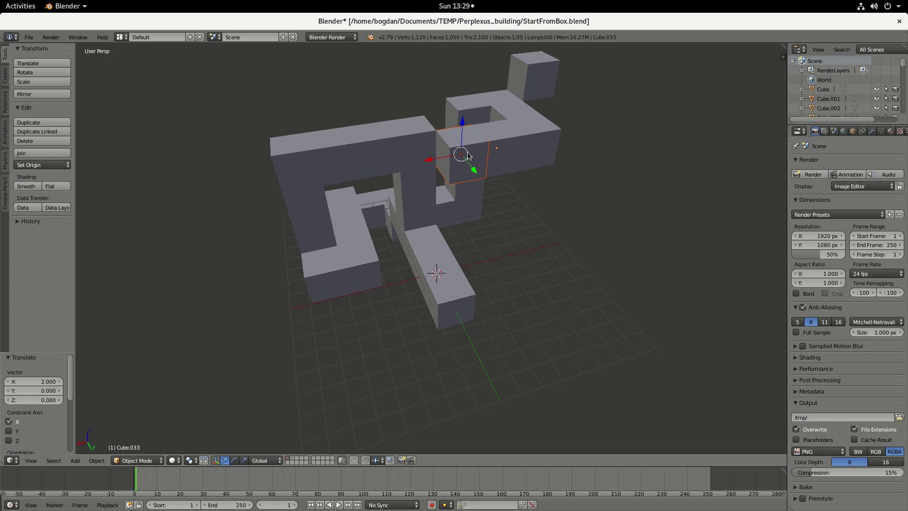
# Copy and paste the overhang's end cube, and move the duplicate -2 units along the Y axis to join the arch's top beam.
pyautogui.hotkey('ctrl', 'c')
pyautogui.hotkey('ctrl', 'v')
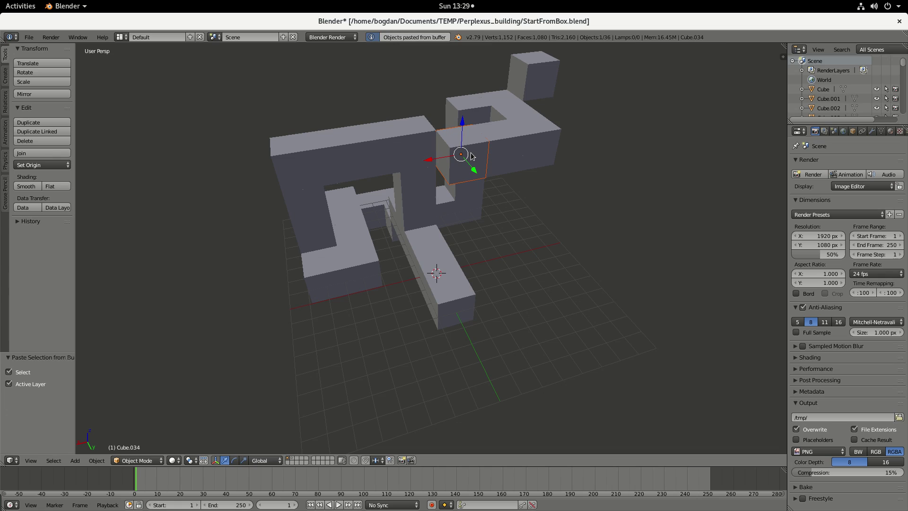
pyautogui.press('g')
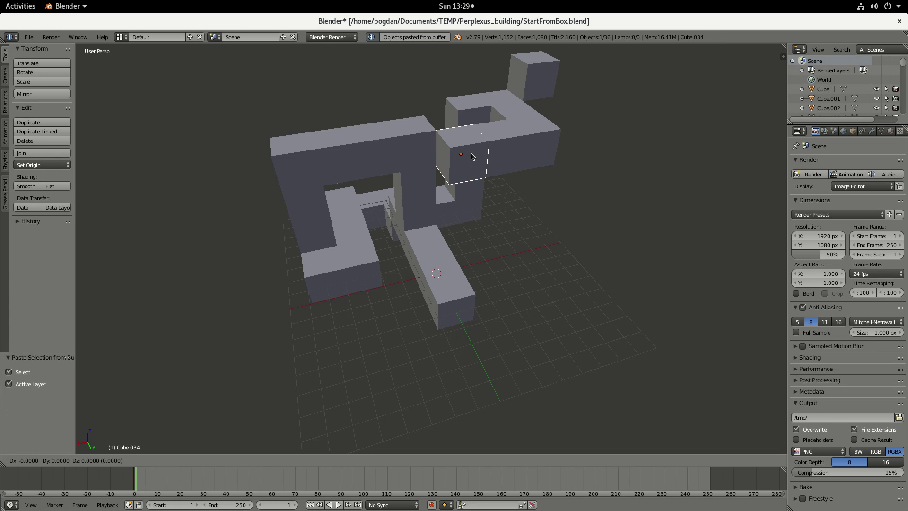
pyautogui.press('x')
pyautogui.press('y')
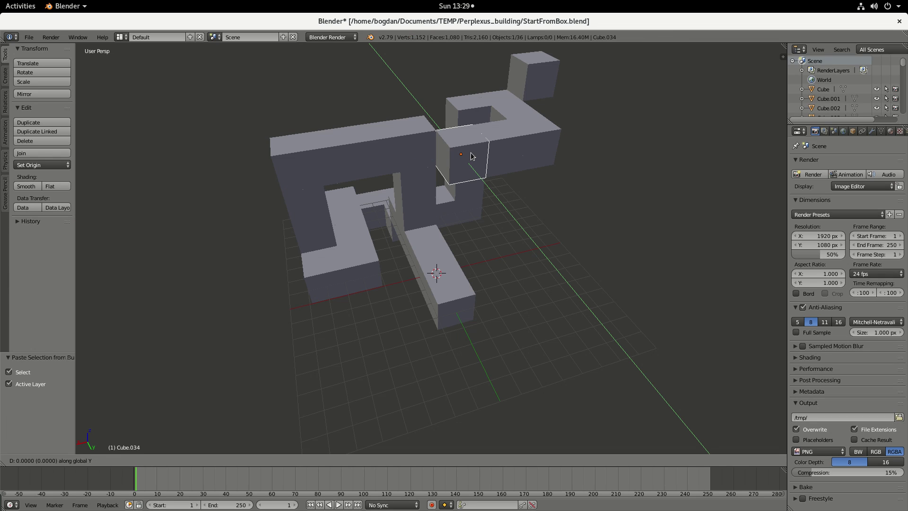
pyautogui.press('ctrl')
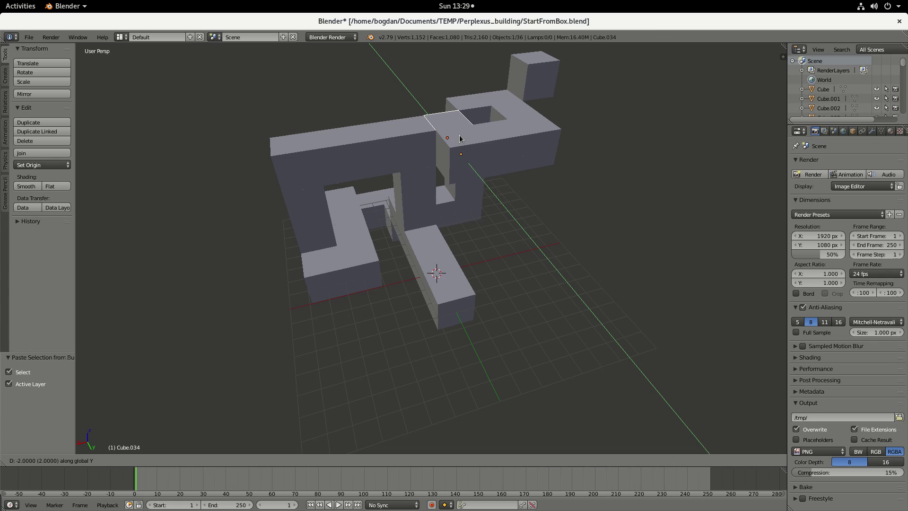
pyautogui.click(460, 138)
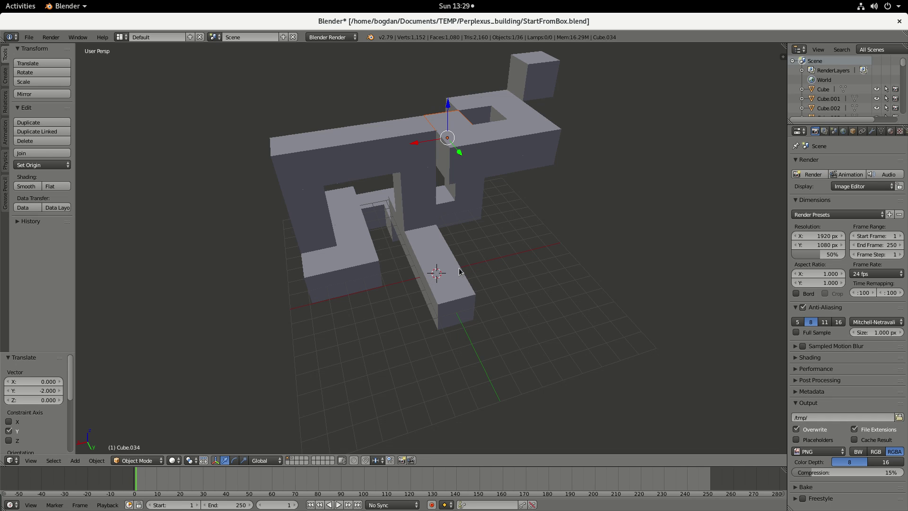
# Copy and paste the end cube of the long base row along the Y axis, and move the duplicate 2 units along Y.
pyautogui.moveTo(457, 270)
pyautogui.mouseDown(button='middle')
pyautogui.moveTo(469, 279)
pyautogui.moveTo(462, 266)
pyautogui.moveTo(443, 268)
pyautogui.mouseUp(button='middle')
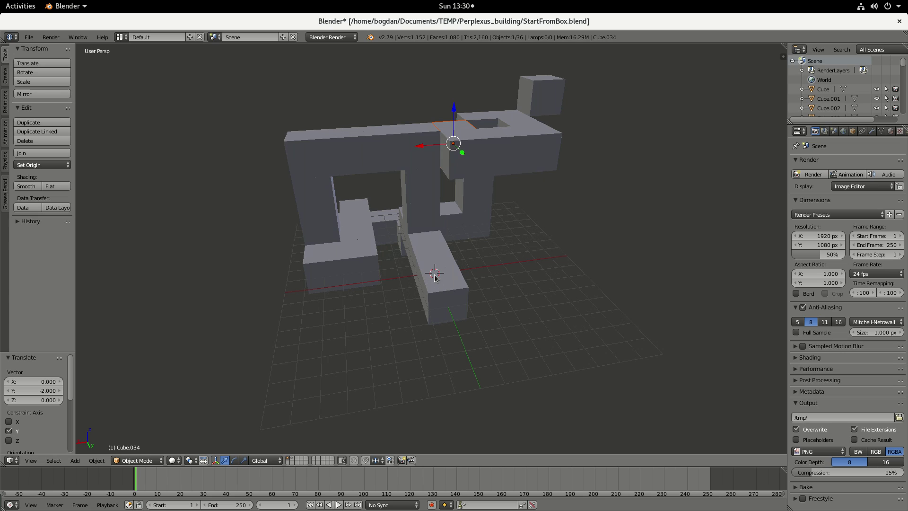
pyautogui.moveTo(463, 311); pyautogui.dragTo(473, 290, button='middle')
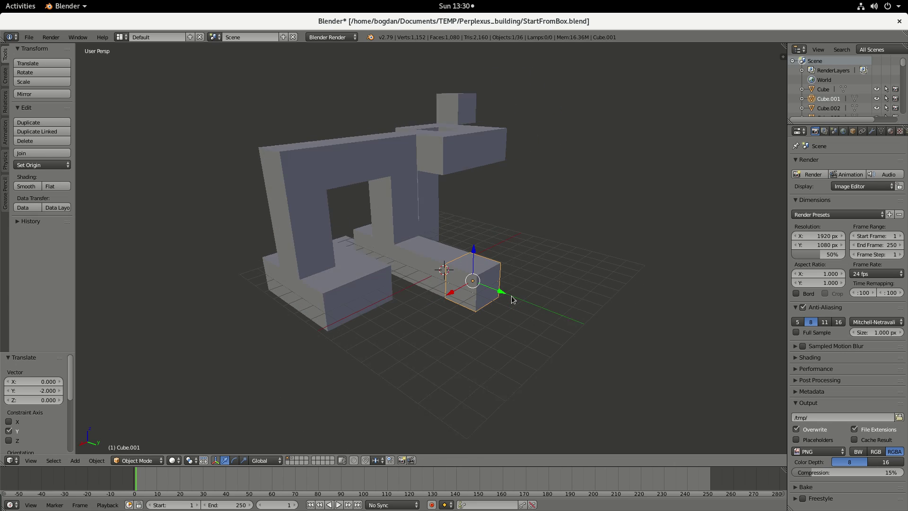
pyautogui.rightClick(475, 286)
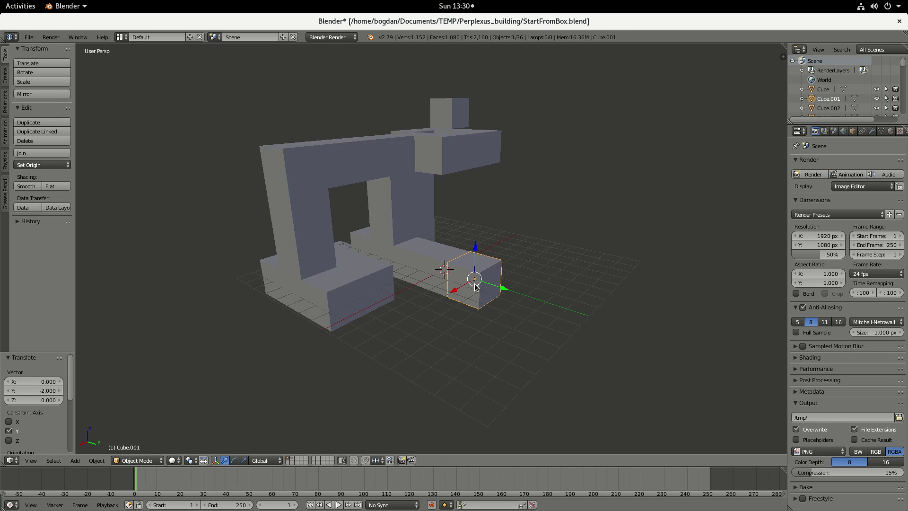
pyautogui.hotkey('ctrl', 'v')
pyautogui.press('g')
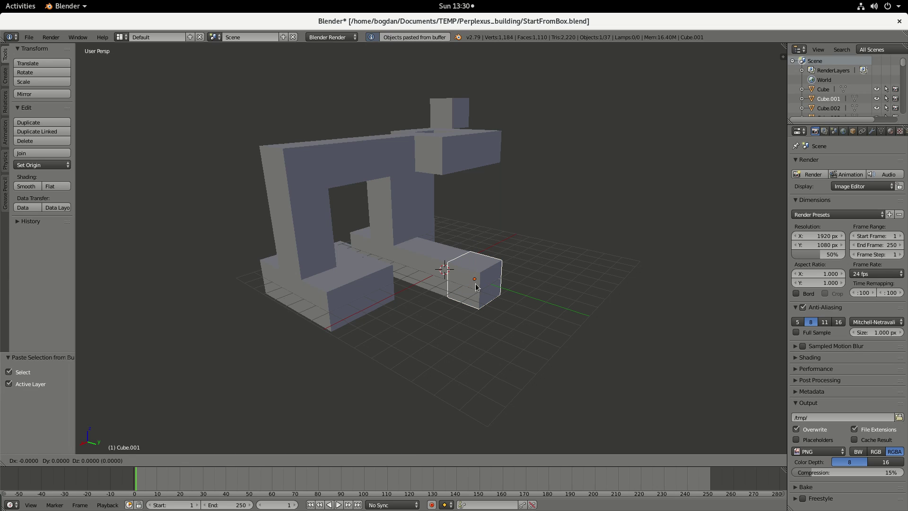
pyautogui.press('y')
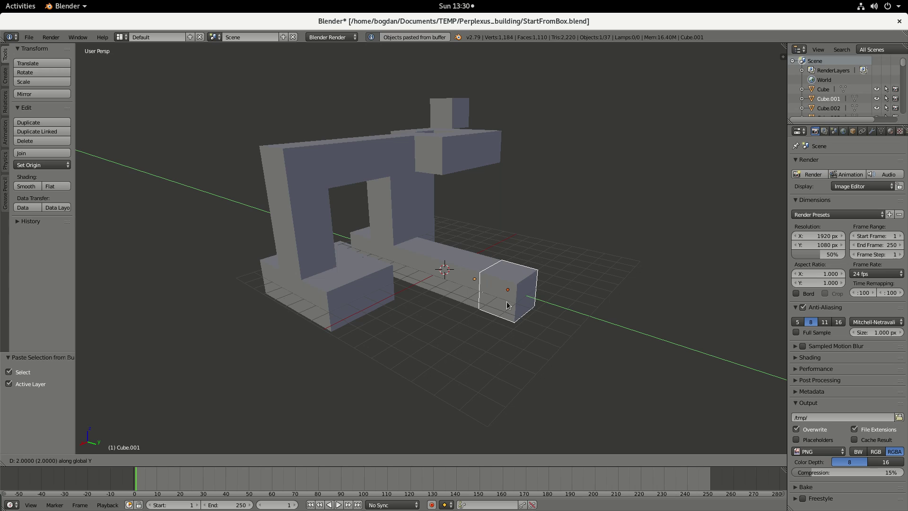
pyautogui.write('2')
pyautogui.press('Return')
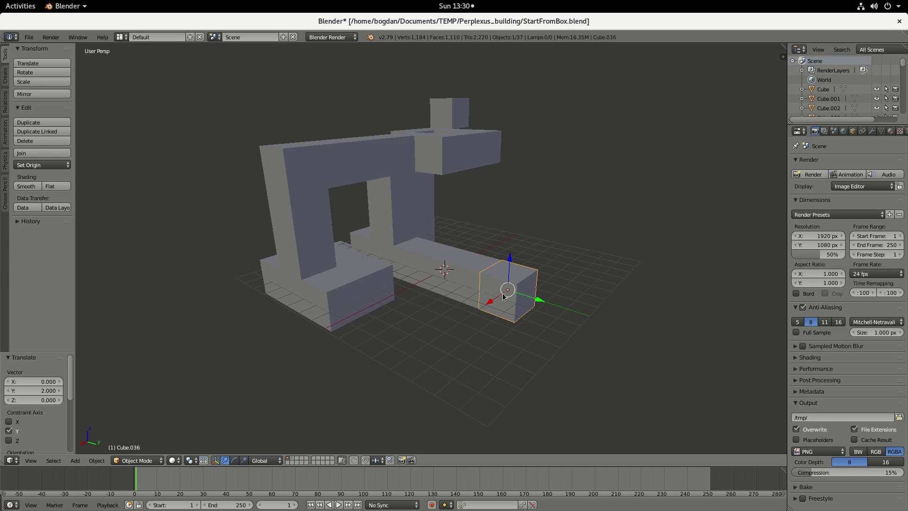
# Copy and paste the new end cube of the long base row, and move the duplicate another 2 units along the Y axis.
pyautogui.hotkey('ctrl', 'v')
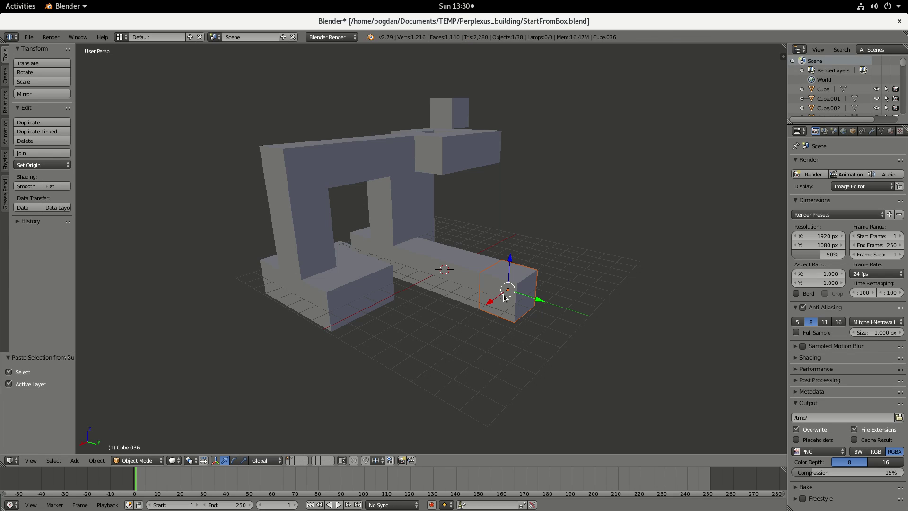
pyautogui.press('g')
pyautogui.press('x')
pyautogui.press('y')
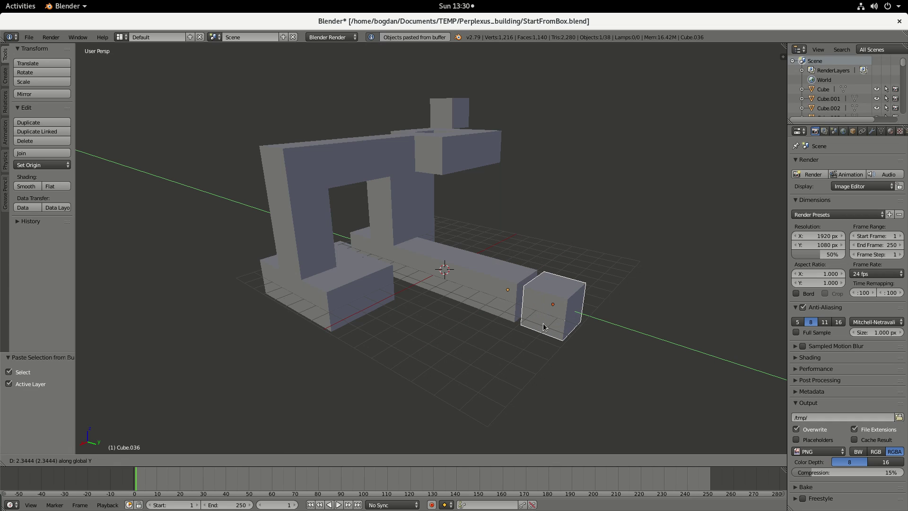
pyautogui.press('ctrl')
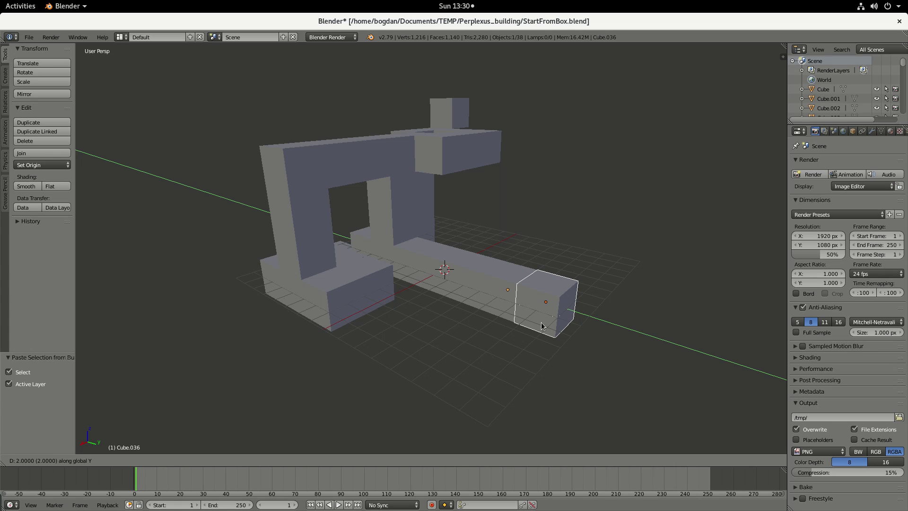
pyautogui.click(541, 325)
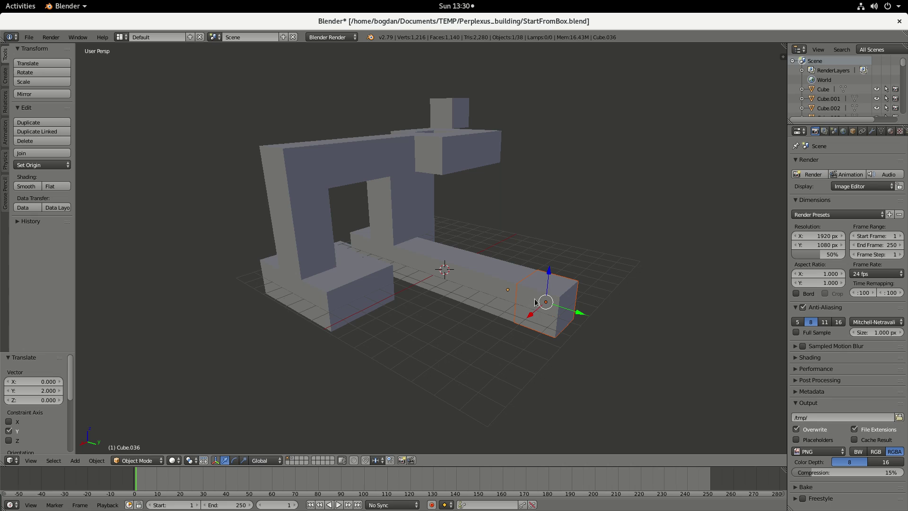
# Copy and paste the outermost cube of the long base row, and move the duplicate 2 units up along the Z axis.
pyautogui.moveTo(535, 301); pyautogui.dragTo(555, 298, button='middle')
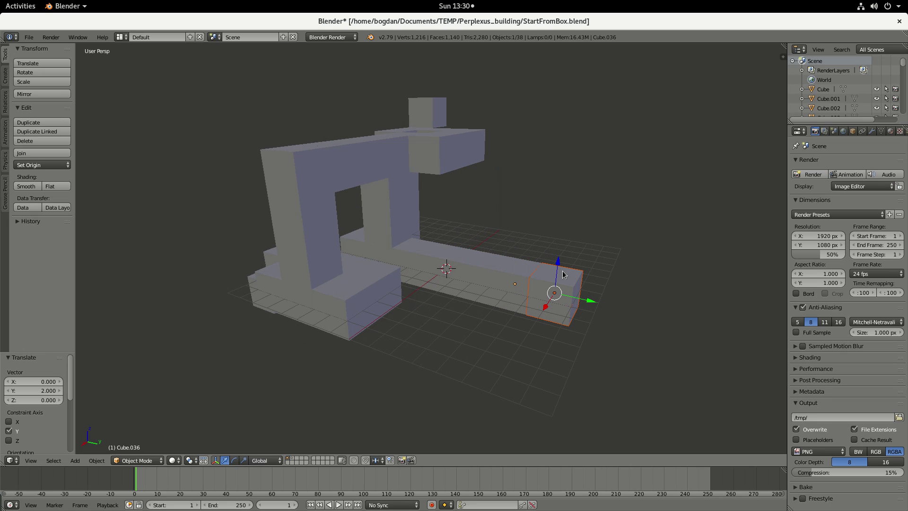
pyautogui.hotkey('ctrl', 'v')
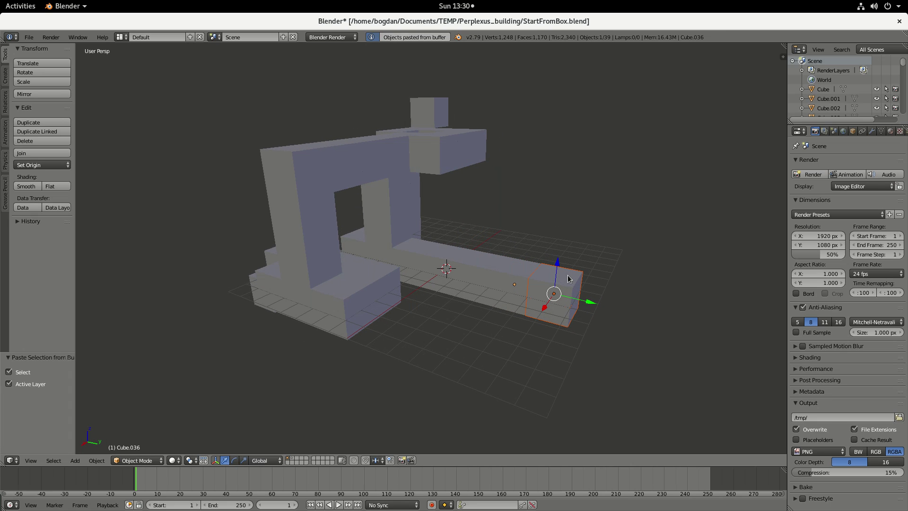
pyautogui.press('g')
pyautogui.press('z')
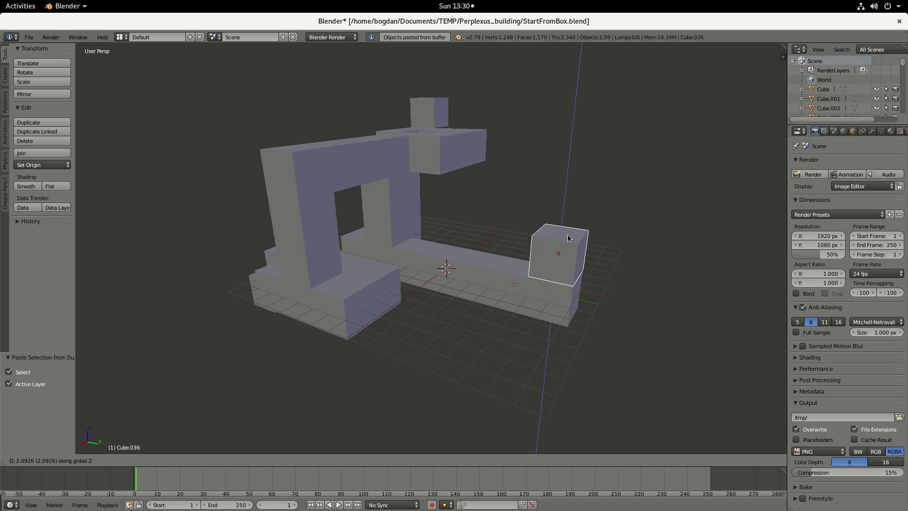
pyautogui.press('2')
pyautogui.press('Return')
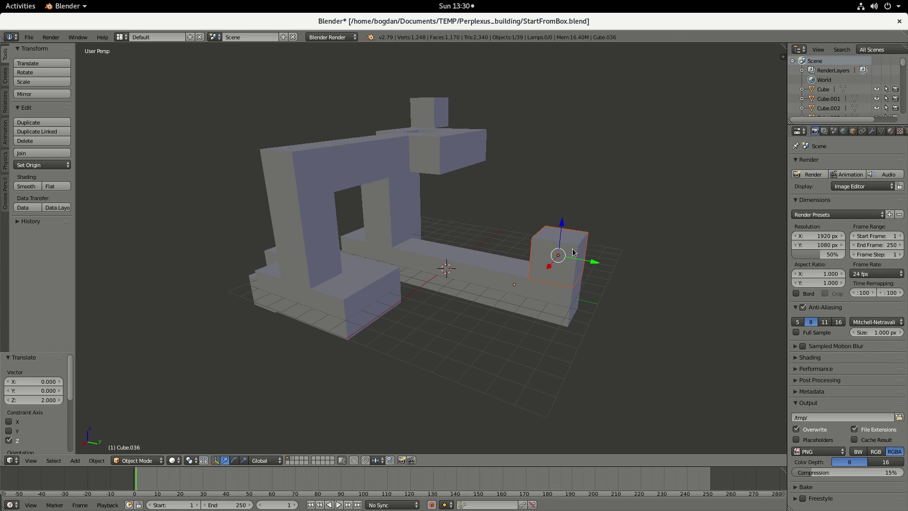
# Copy and paste the new column's top cube, and move the duplicate another 2 units up along the Z axis.
pyautogui.hotkey('ctrl', 'c')
pyautogui.hotkey('ctrl', 'v')
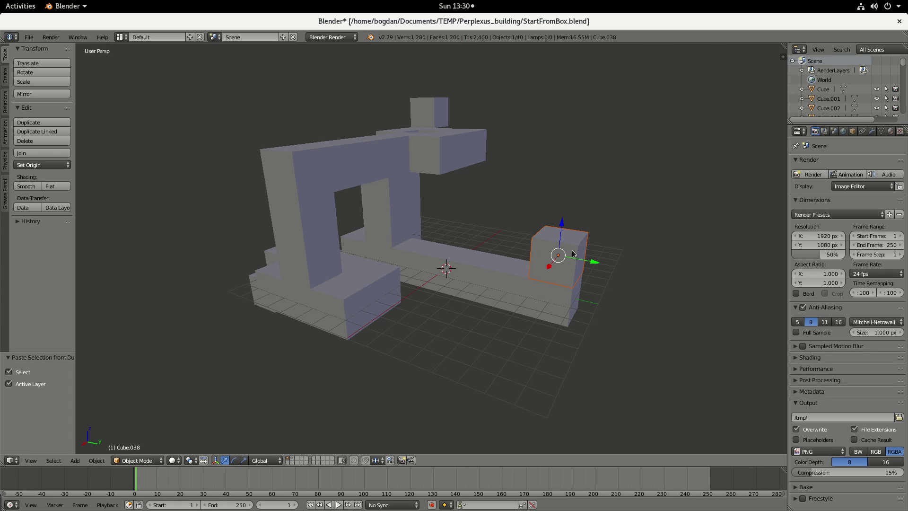
pyautogui.press('g')
pyautogui.press('z')
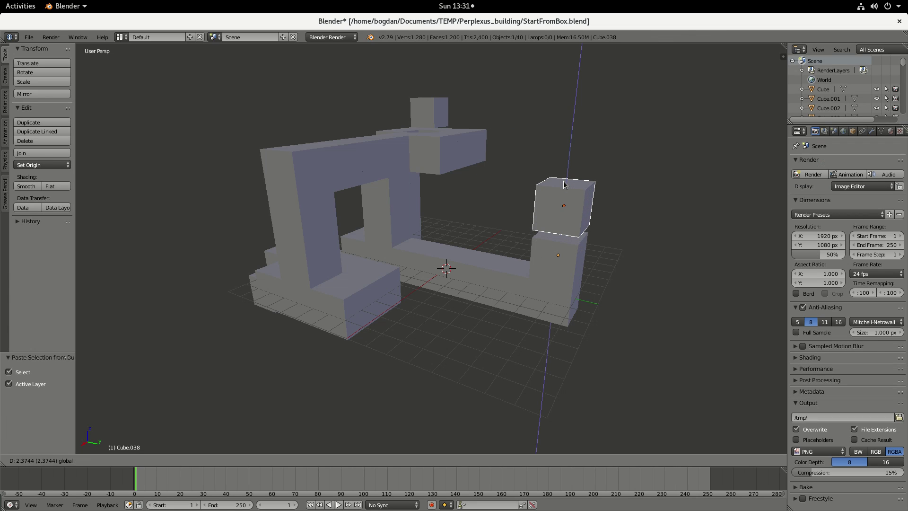
pyautogui.press('2')
pyautogui.press('Return')
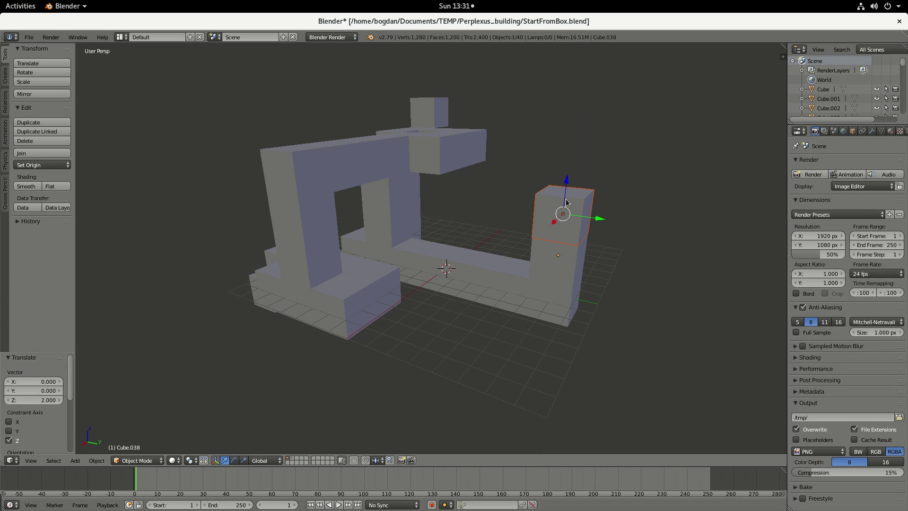
# Copy and paste the raised column's top cube, and move the duplicate 2 units outward along the Y axis.
pyautogui.press('KP_4')
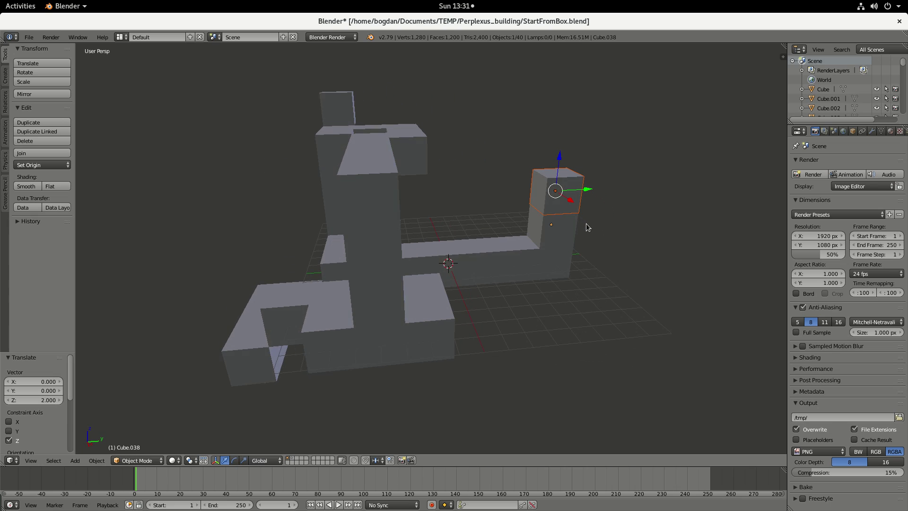
pyautogui.press('KP_4')
pyautogui.press('KP_4')
pyautogui.press('KP_4')
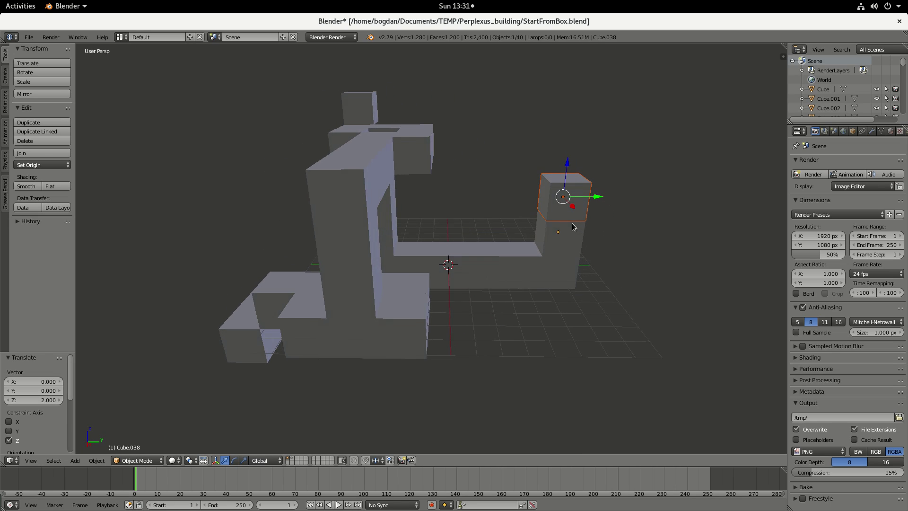
pyautogui.press('KP_4')
pyautogui.rightClick(582, 204)
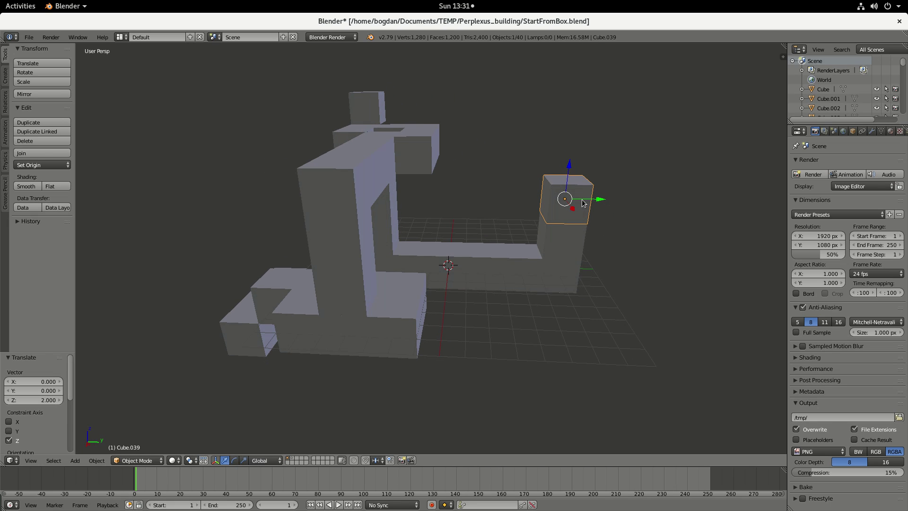
pyautogui.hotkey('ctrl', 'c')
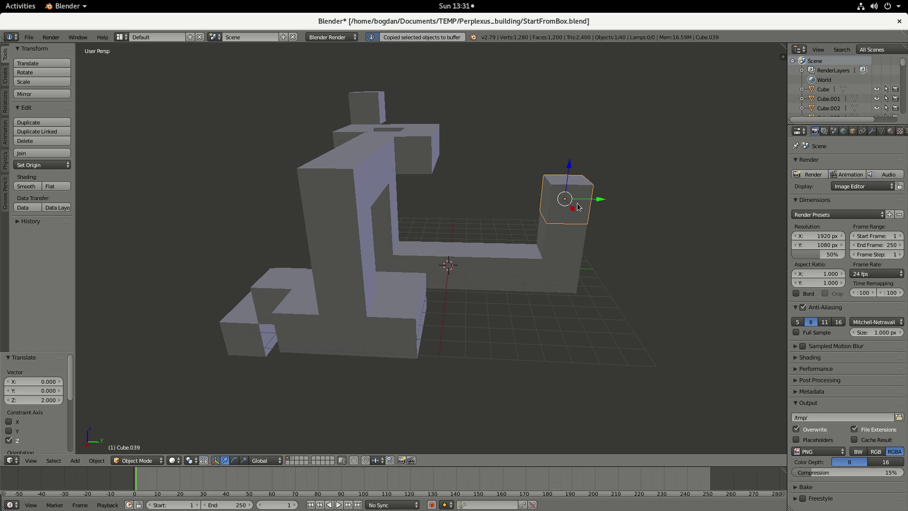
pyautogui.hotkey('ctrl', 'v')
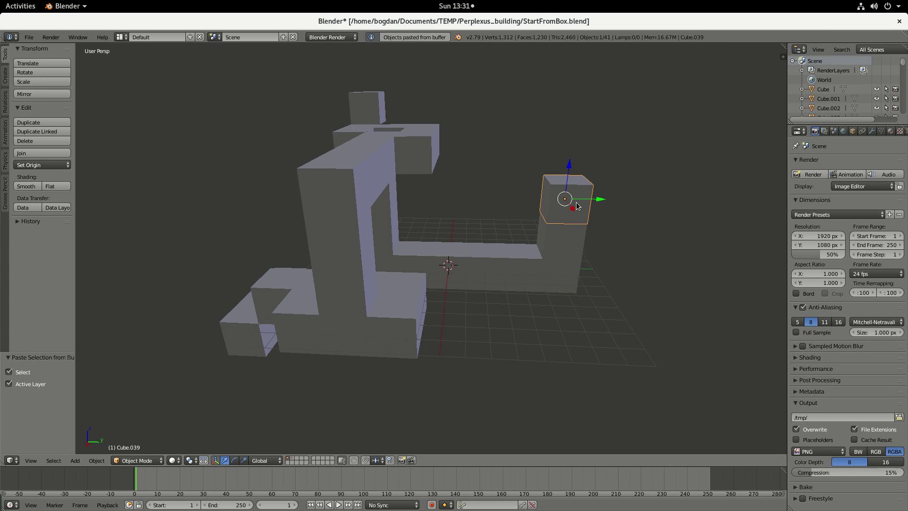
pyautogui.hotkey('ctrl', 'v')
pyautogui.press('g')
pyautogui.press('y')
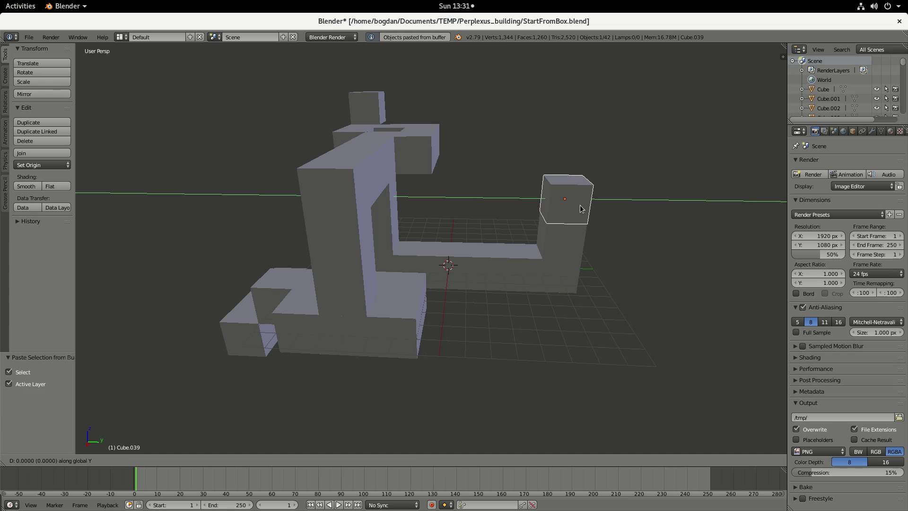
pyautogui.press('2')
pyautogui.press('Return')
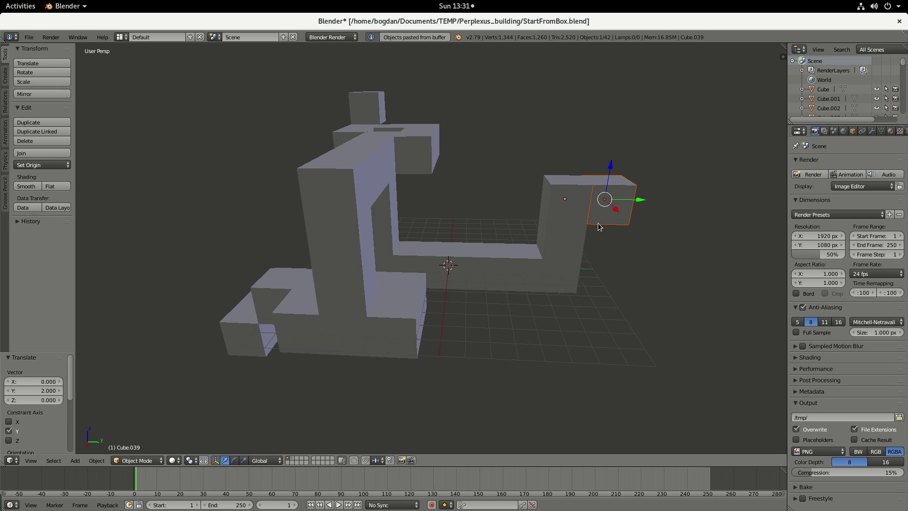
# Paste another cube at the outer end of the raised arm, and undo its accidental grouping.
pyautogui.moveTo(605, 221); pyautogui.dragTo(625, 231, button='middle')
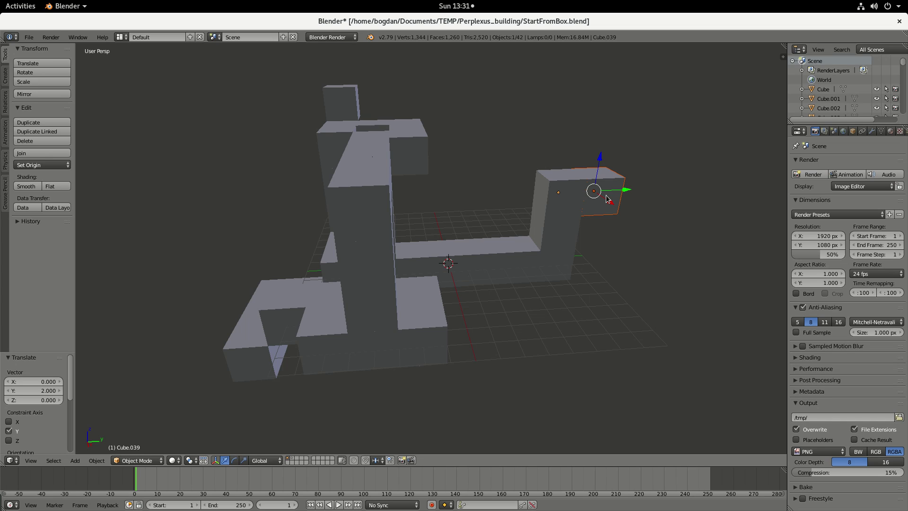
pyautogui.hotkey('ctrl', 'v')
pyautogui.hotkey('ctrl', 'g')
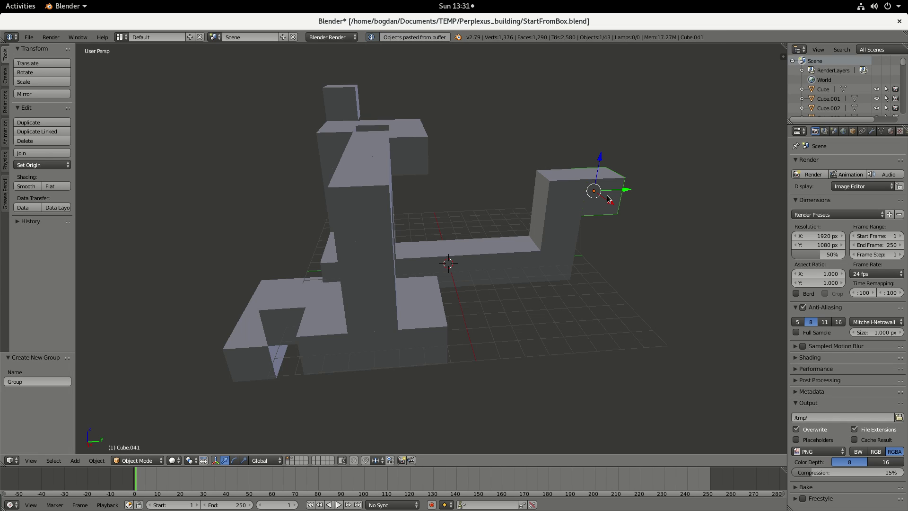
pyautogui.press('z')
pyautogui.press('z')
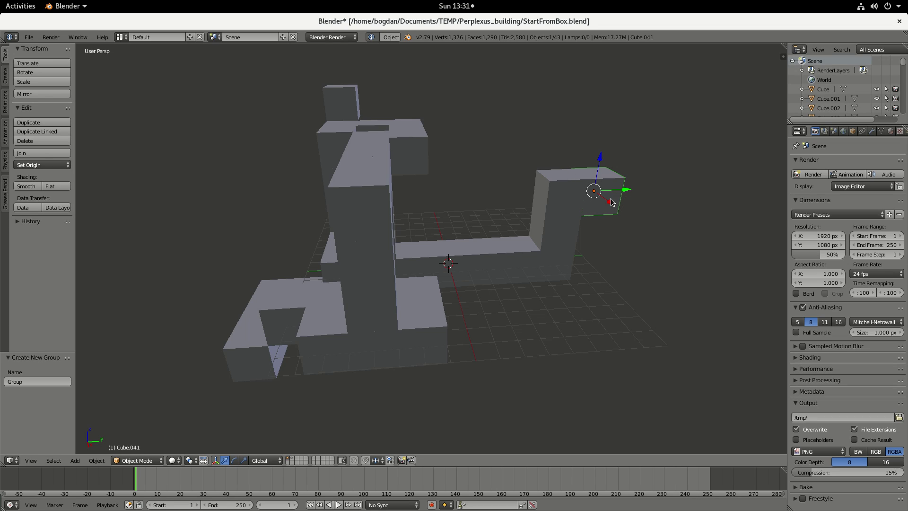
pyautogui.hotkey('ctrl', 'z')
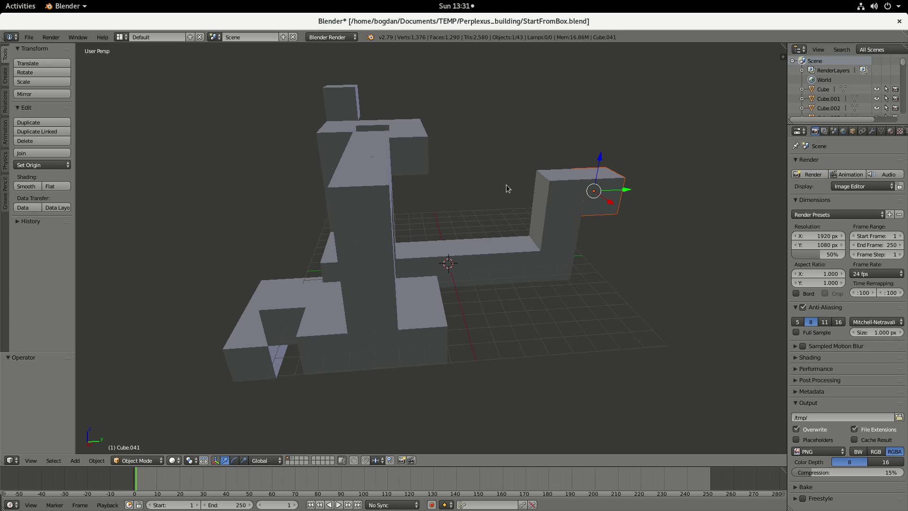
# Try raising the pasted cube above the arm's end along the Z axis with undo and redo, and delete that cube.
pyautogui.rightClick(613, 189)
pyautogui.moveTo(601, 168); pyautogui.dragTo(601, 131)
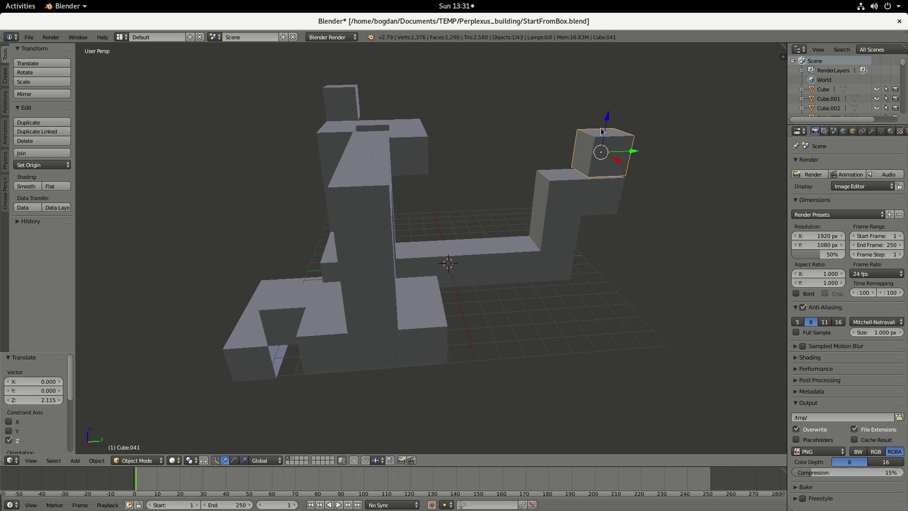
pyautogui.hotkey('ctrl', 'z')
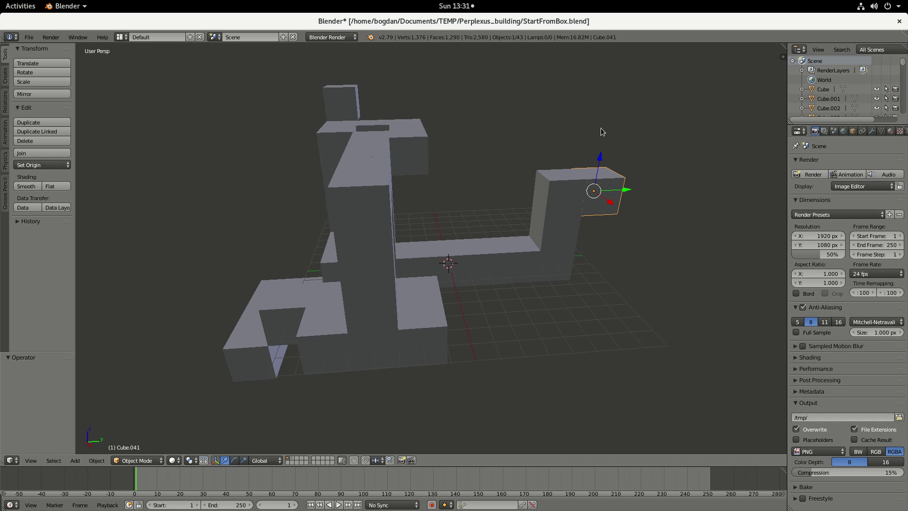
pyautogui.hotkey('ctrl', 'alt', 'z')
pyautogui.press('Escape')
pyautogui.hotkey('ctrl', 'shift', 'z')
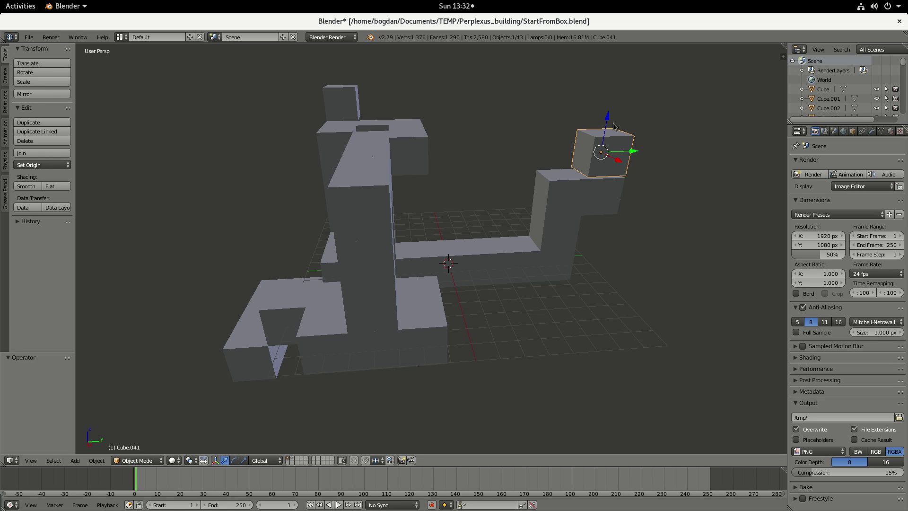
pyautogui.moveTo(608, 124); pyautogui.dragTo(609, 104)
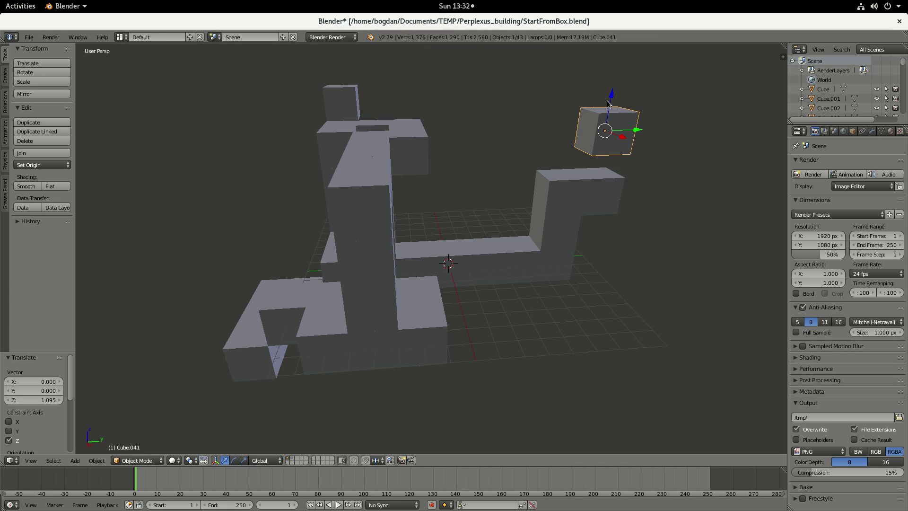
pyautogui.hotkey('ctrl', 'z')
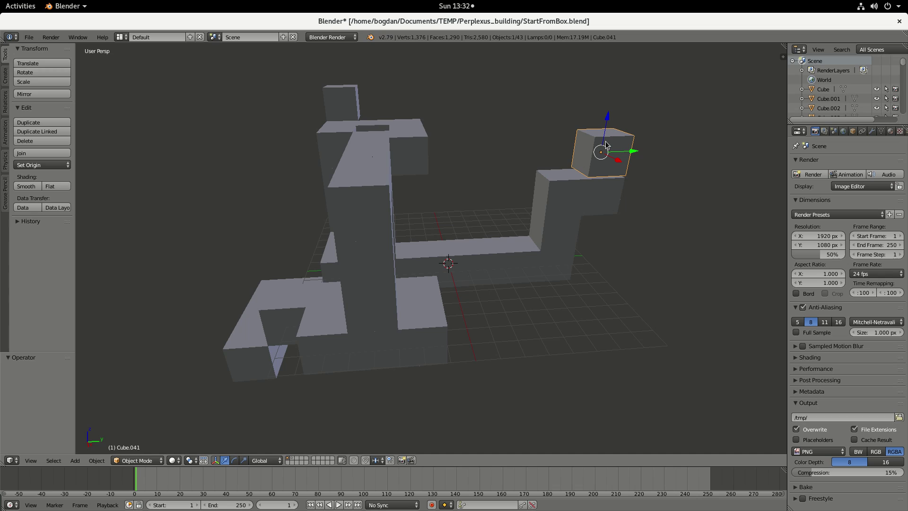
pyautogui.press('x')
pyautogui.click(635, 160)
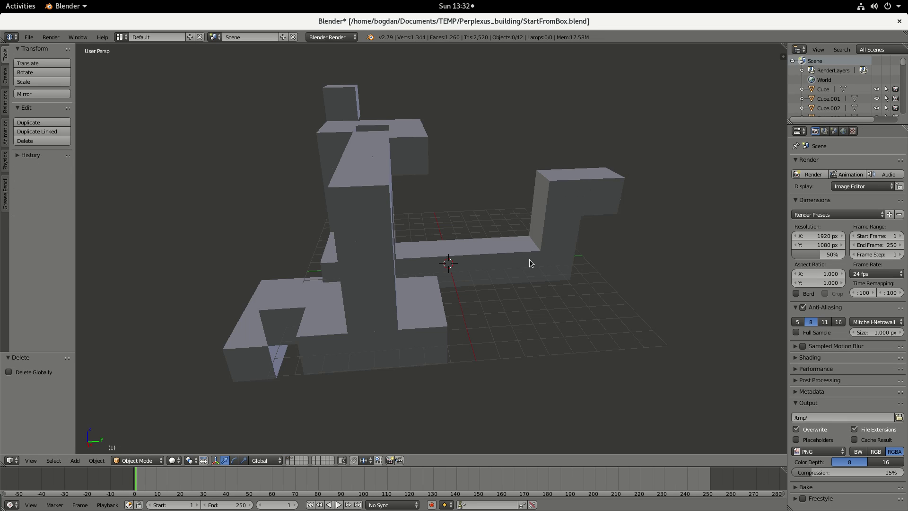
# Select all the cubes, with a cube of the long base row as the active one, and join them into one object.
pyautogui.moveTo(523, 257); pyautogui.dragTo(489, 254, button='middle')
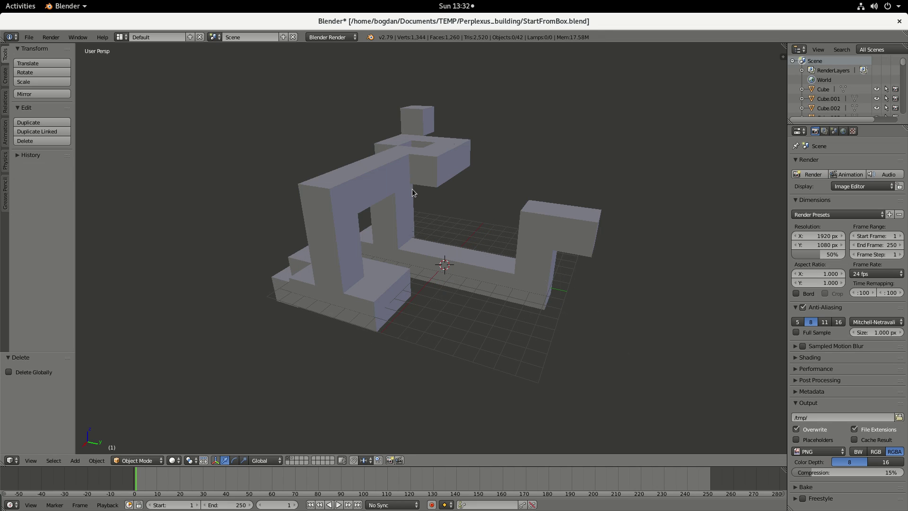
pyautogui.moveTo(413, 188); pyautogui.dragTo(441, 186, button='middle')
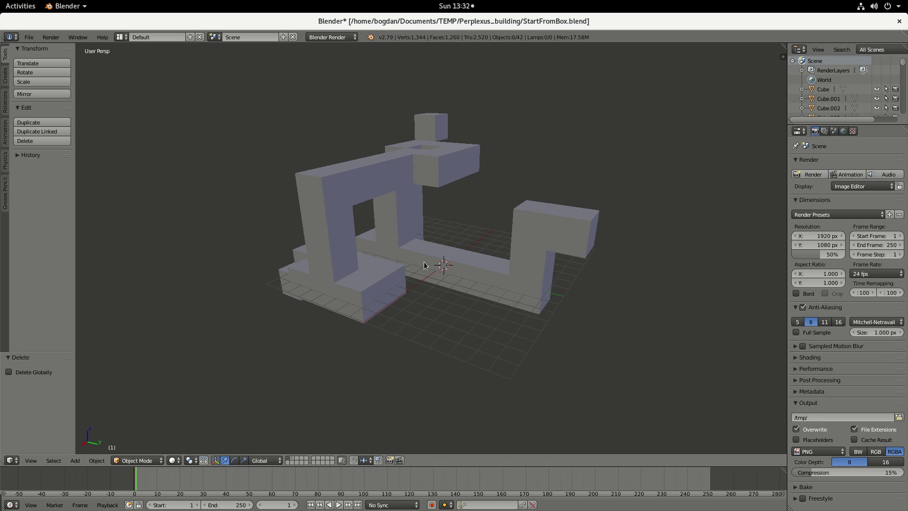
pyautogui.rightClick(452, 271)
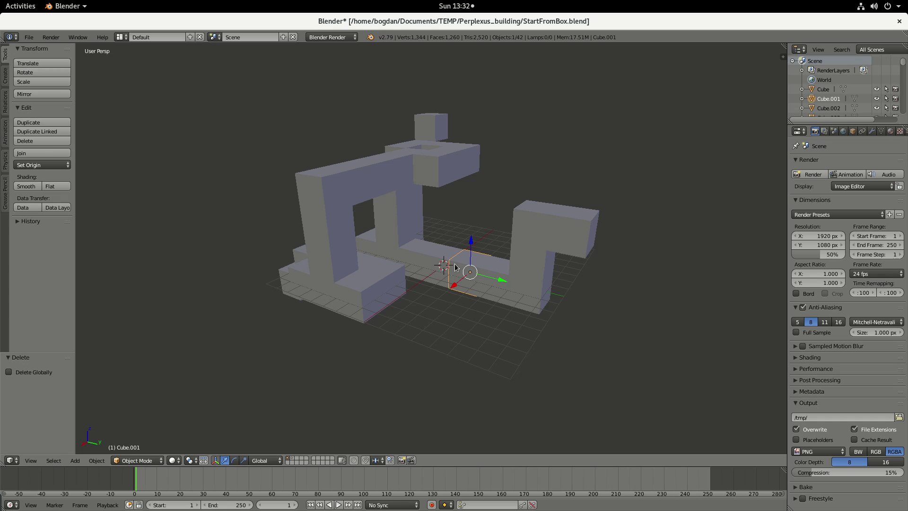
pyautogui.press('a')
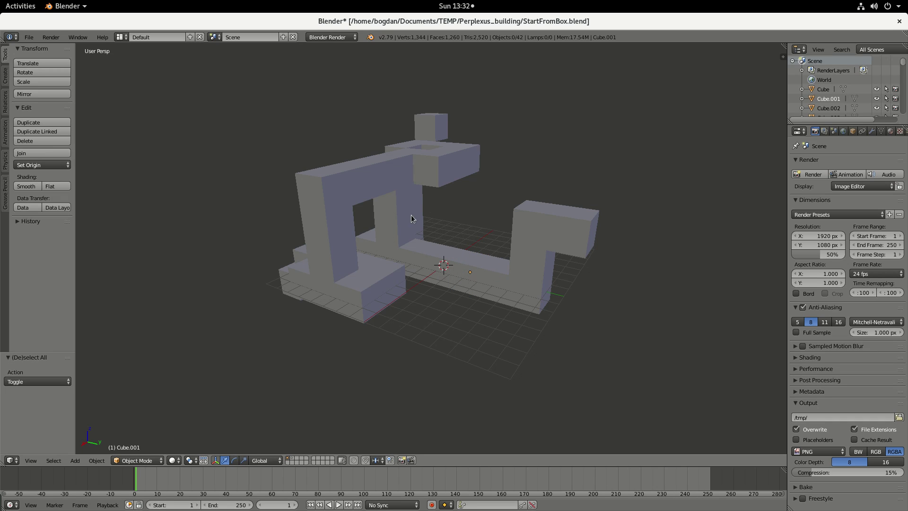
pyautogui.press('a')
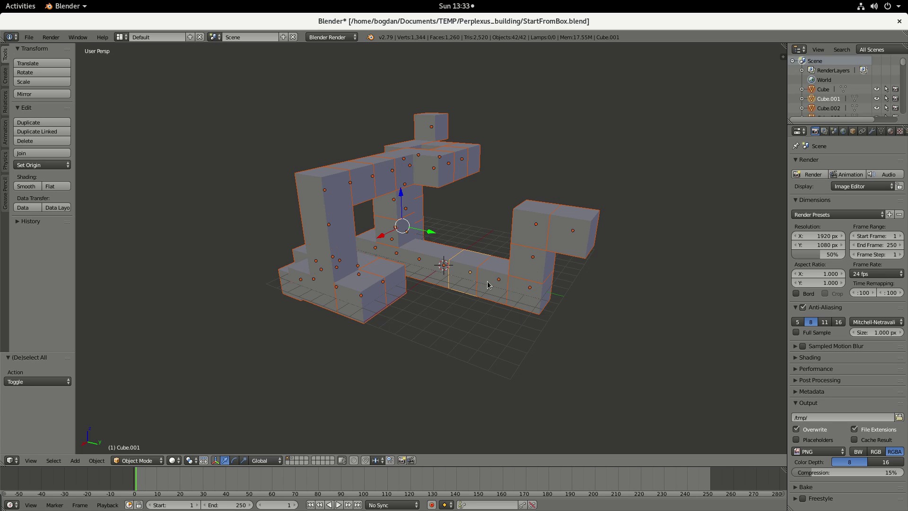
pyautogui.hotkey('ctrl', 'j')
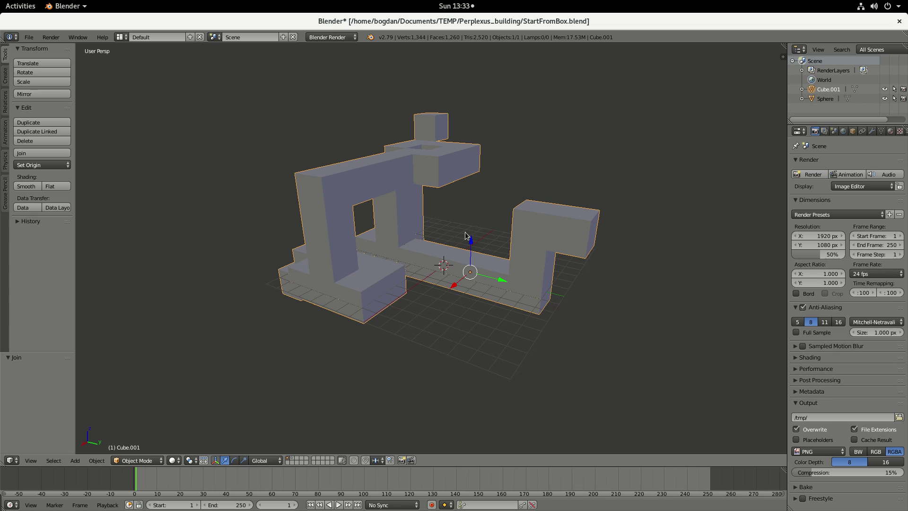
pyautogui.keyDown('shift'); pyautogui.scroll(3, 466, 235); pyautogui.keyUp('shift')
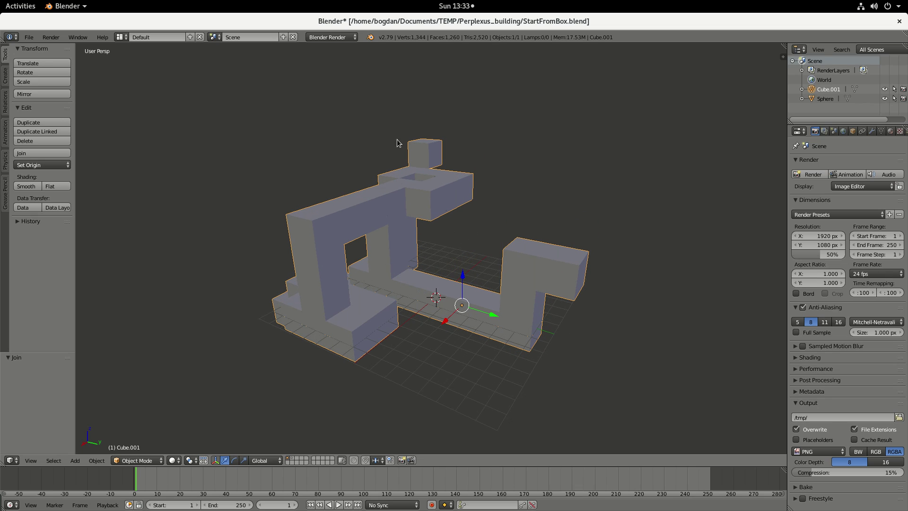
# Rename the joined object as Path, and reselect it.
pyautogui.doubleClick(825, 92)
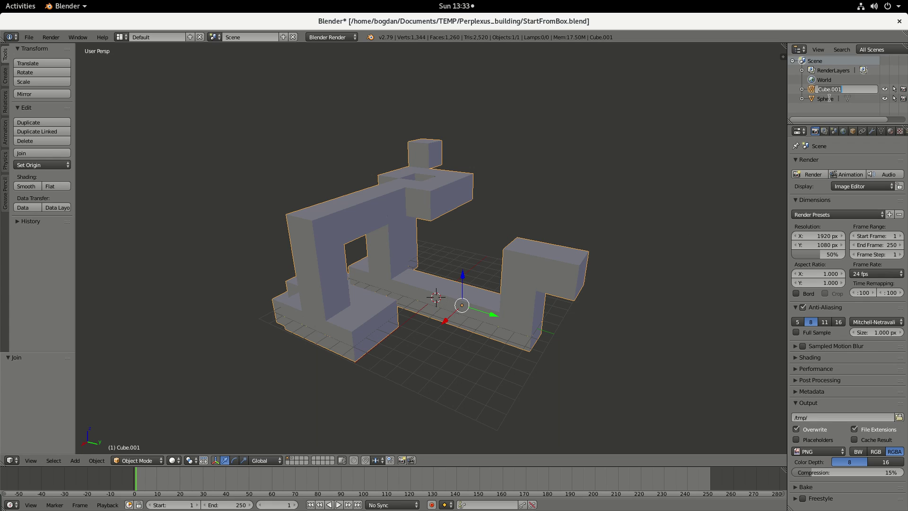
pyautogui.write('Path')
pyautogui.press('Home')
pyautogui.press('End')
pyautogui.click(821, 99)
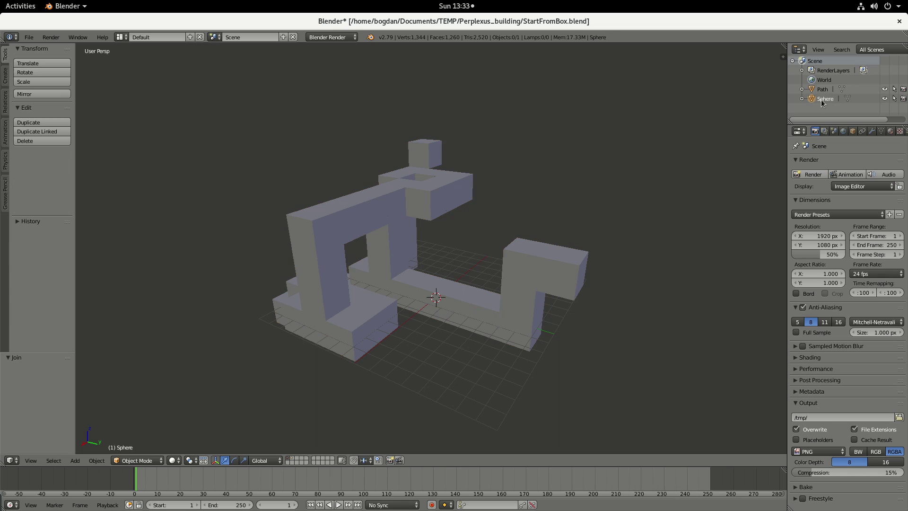
pyautogui.click(823, 89)
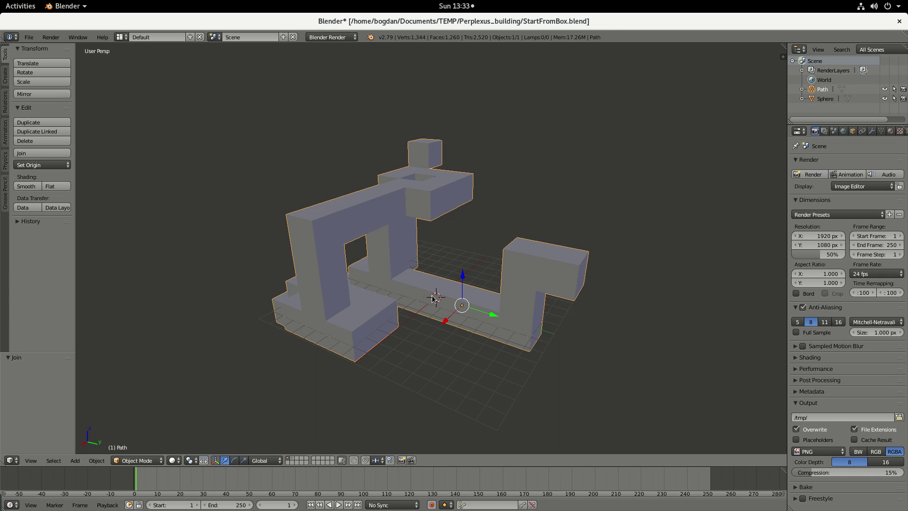
# Undo the joining and renaming to split the structure back into its separate cubes.
pyautogui.scroll(2, 433, 298)
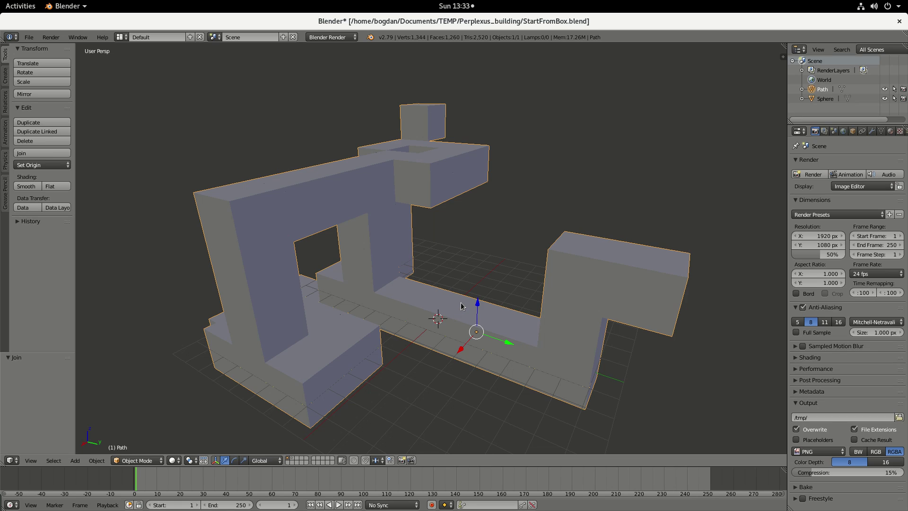
pyautogui.moveTo(461, 324); pyautogui.dragTo(479, 335, button='middle')
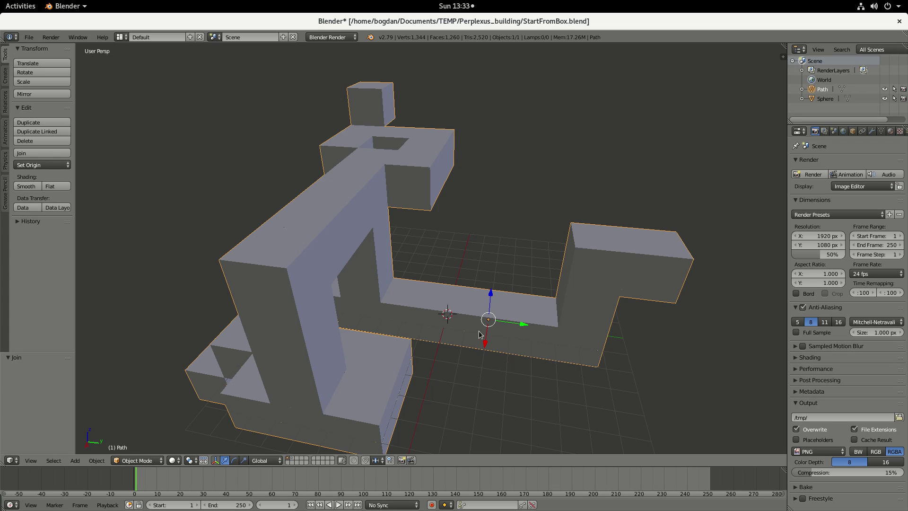
pyautogui.hotkey('alt', 'Tab')
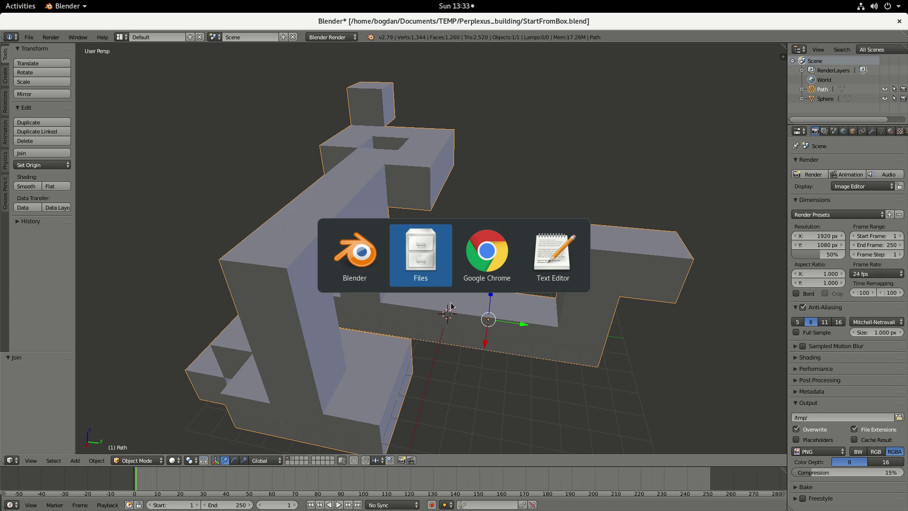
pyautogui.press('Escape')
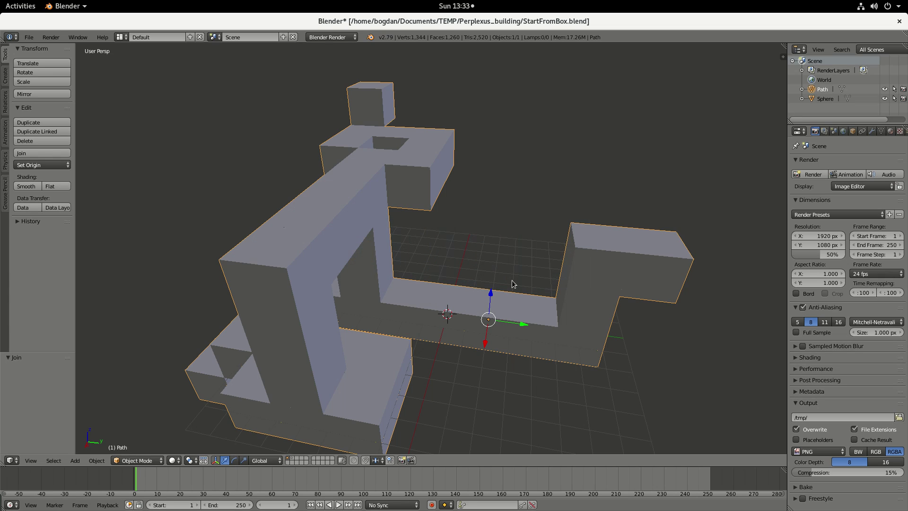
pyautogui.hotkey('ctrl', 'z')
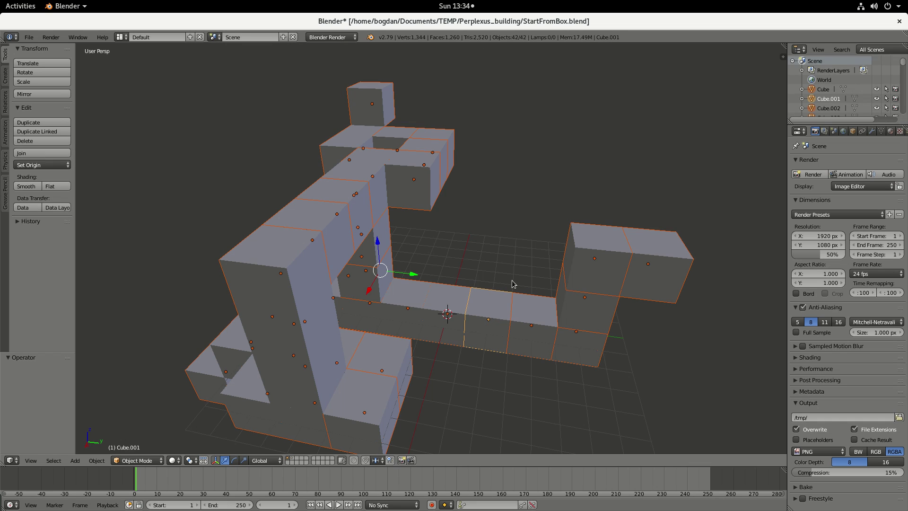
pyautogui.press('a')
pyautogui.hotkey('alt', 'Tab')
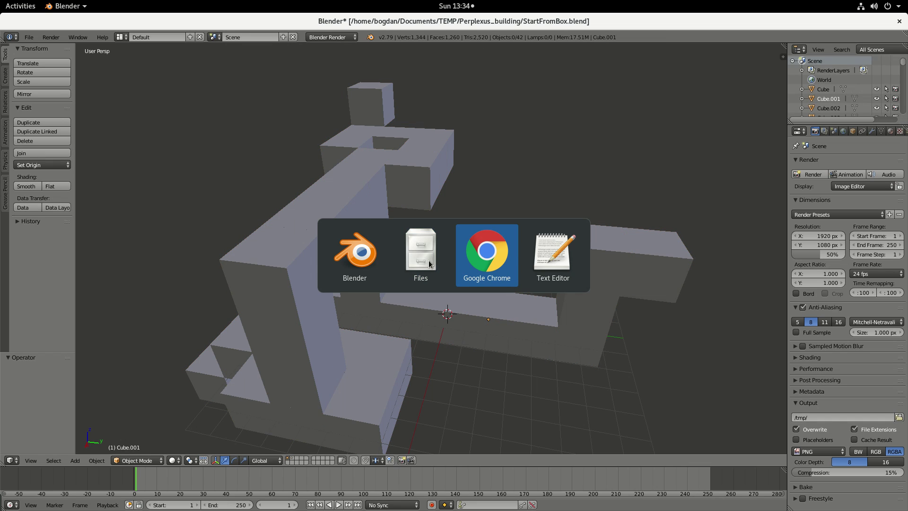
pyautogui.click(426, 260)
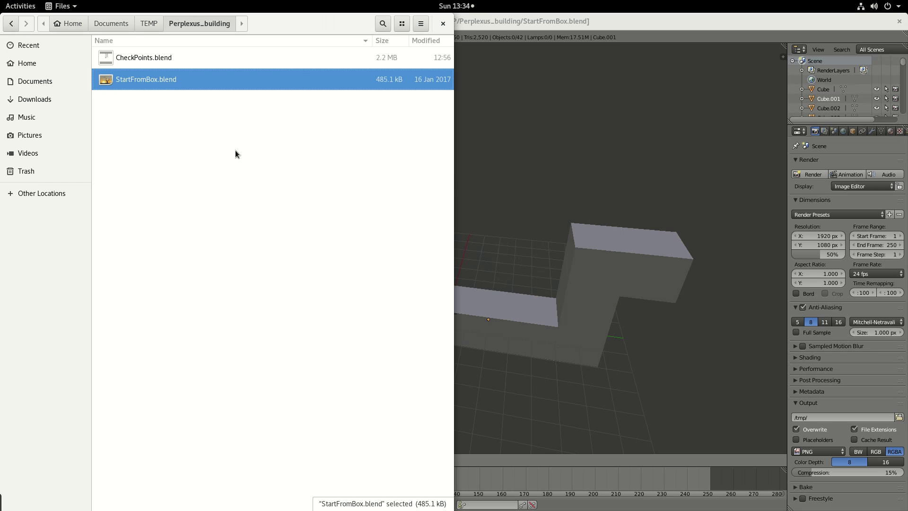
pyautogui.hotkey('alt', 'Tab')
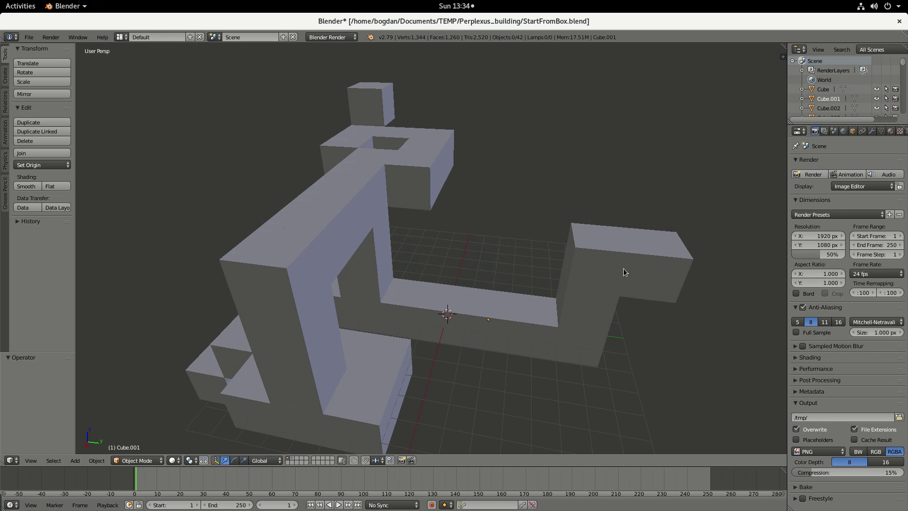
pyautogui.click(657, 264)
pyautogui.rightClick(583, 255)
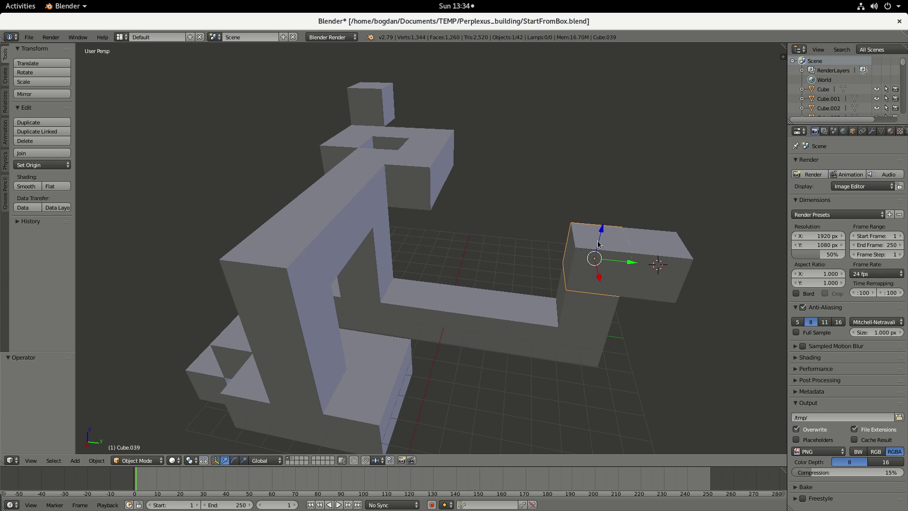
pyautogui.press('Tab')
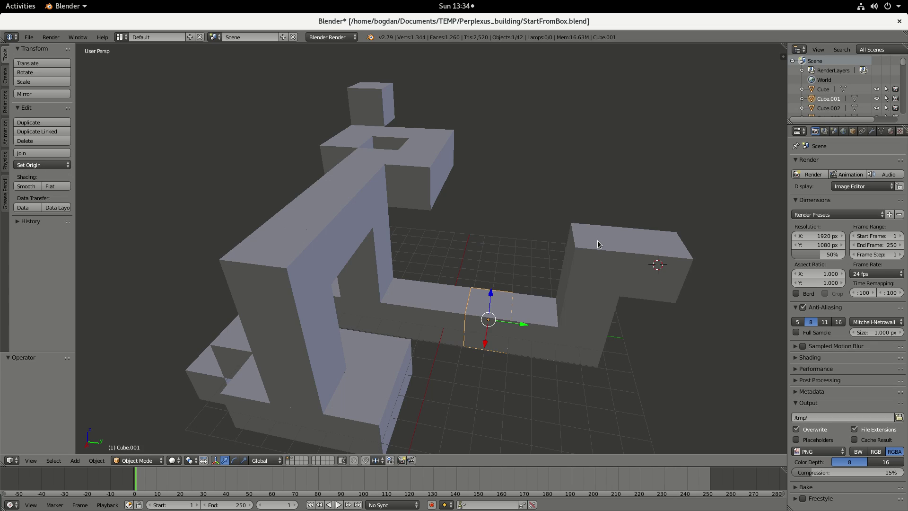
pyautogui.press('Tab')
pyautogui.hotkey('ctrl', 'z')
pyautogui.hotkey('ctrl', 'z')
pyautogui.hotkey('ctrl', 'z')
pyautogui.hotkey('ctrl', 'z')
pyautogui.hotkey('ctrl', 'z')
# Copy the cube at the raised arm's outer end and paste it 2 units higher along the Z axis.
pyautogui.moveTo(657, 307); pyautogui.dragTo(649, 286, button='middle')
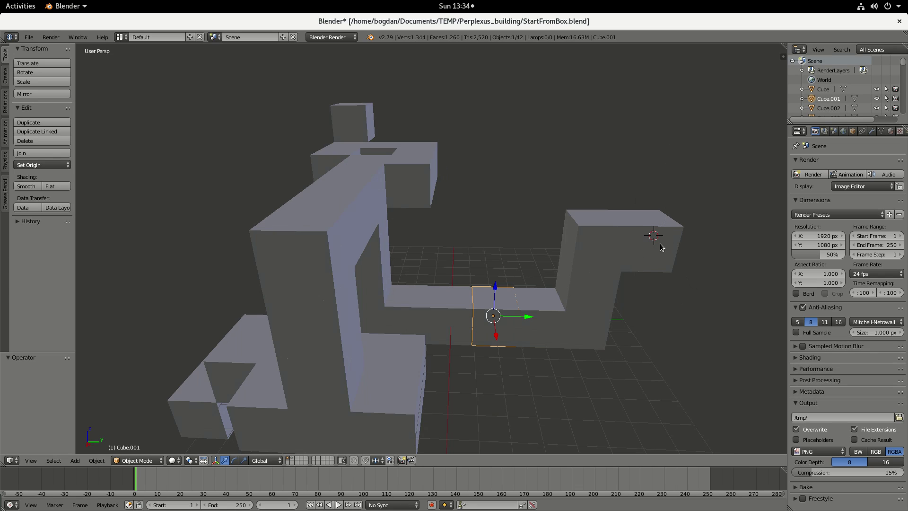
pyautogui.hotkey('ctrl', 'v')
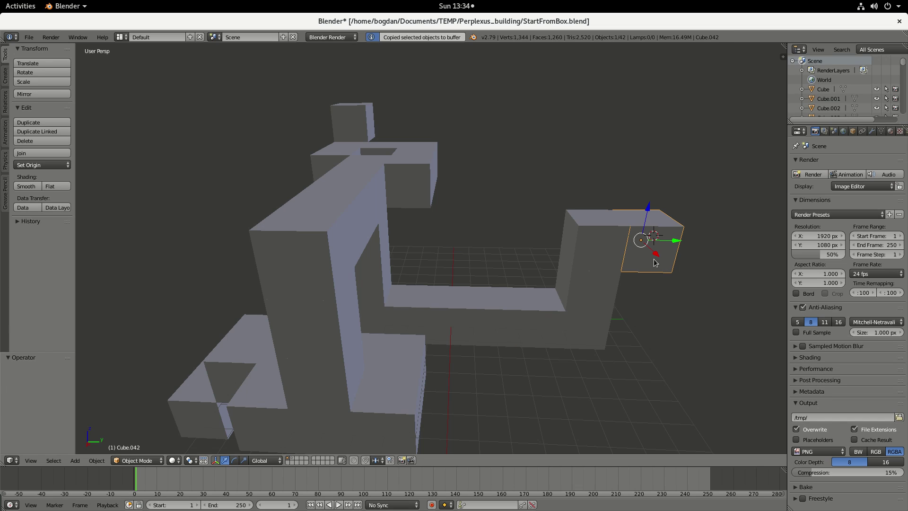
pyautogui.write('gz2')
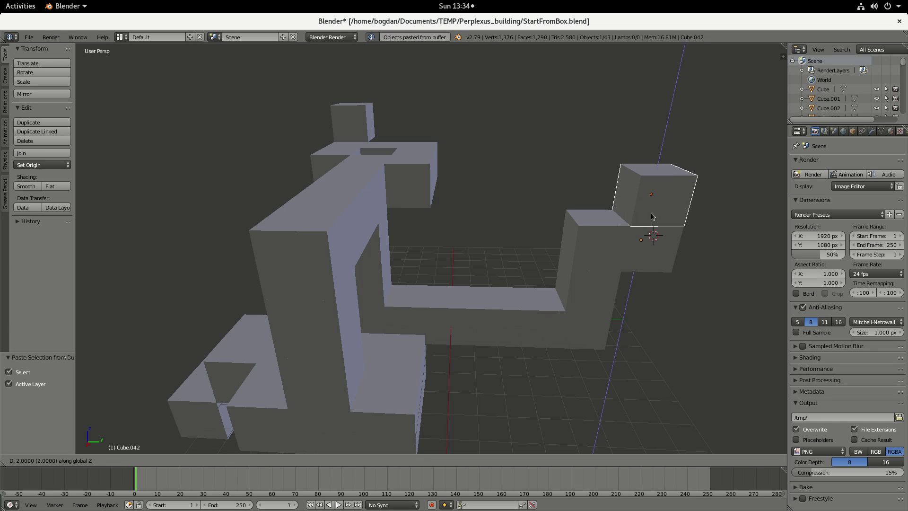
pyautogui.press('Return')
pyautogui.moveTo(655, 211); pyautogui.dragTo(629, 212, button='middle')
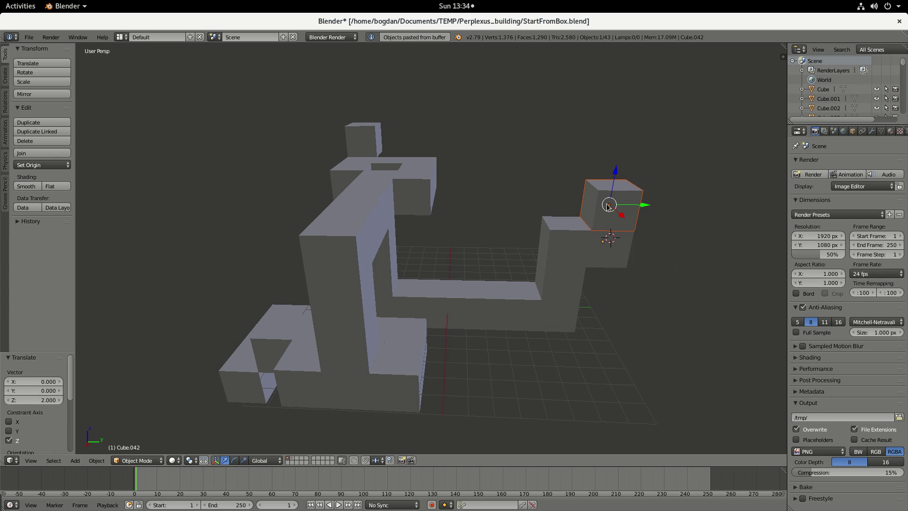
pyautogui.rightClick(608, 206)
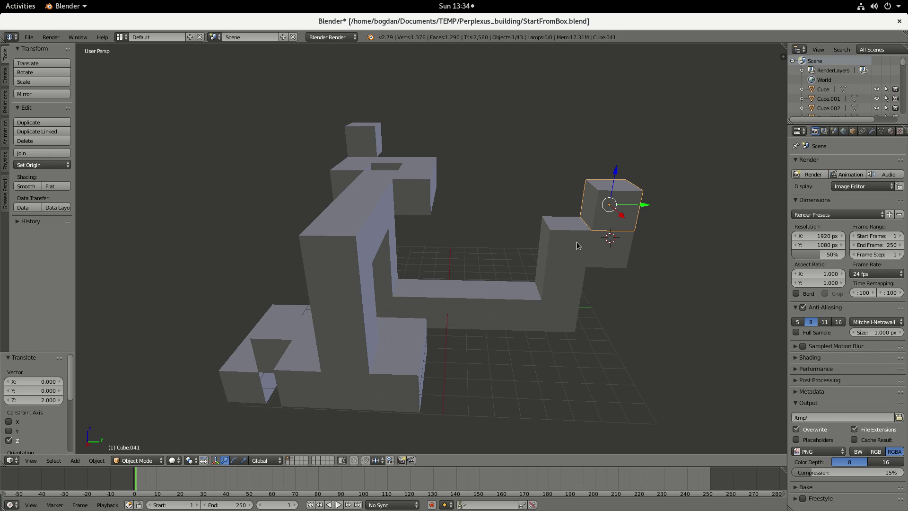
pyautogui.hotkey('alt', 'Tab')
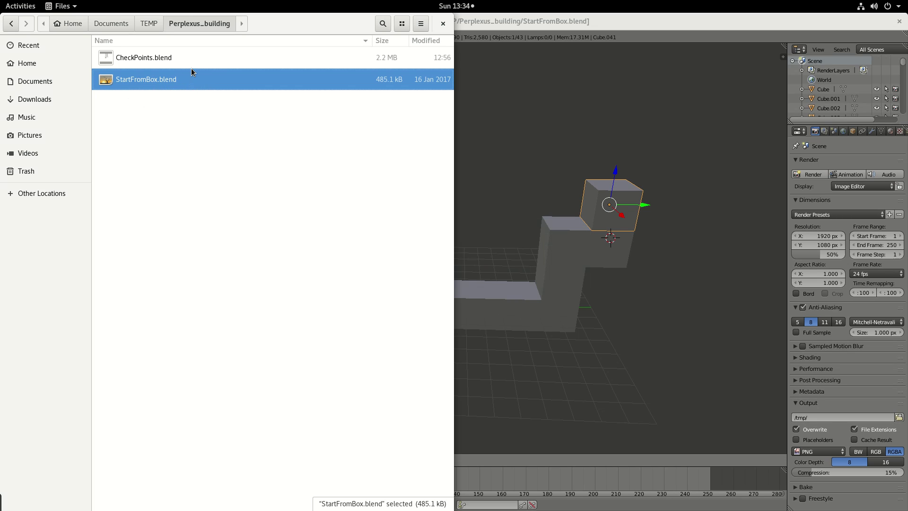
pyautogui.hotkey('alt', 'Tab')
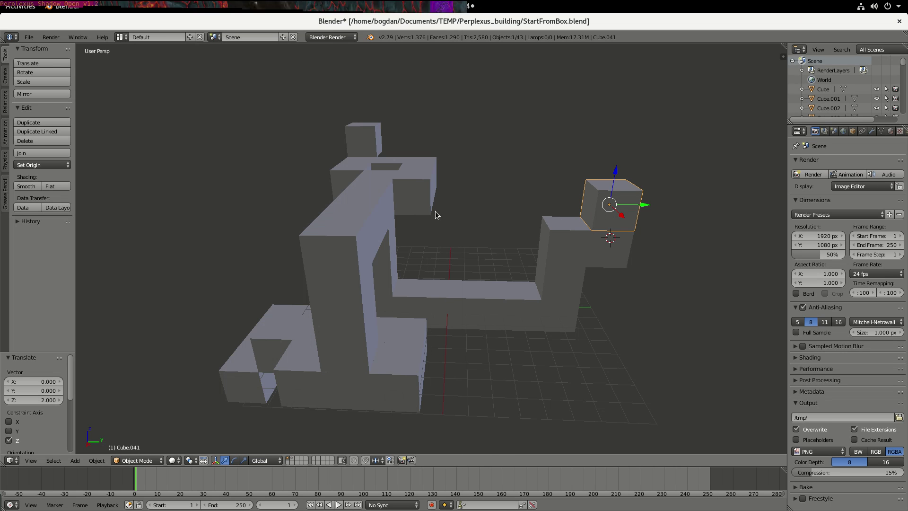
pyautogui.hotkey('alt', 'Tab')
pyautogui.hotkey('alt', 'Tab')
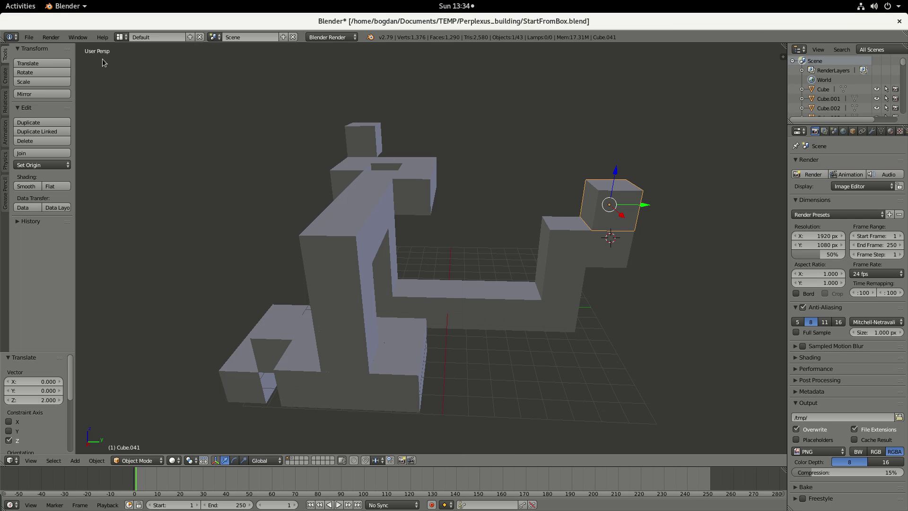
pyautogui.click(30, 38)
pyautogui.hotkey('alt', 'Tab')
pyautogui.hotkey('alt', 'Tab')
# Save the scene as a new file named Built.blend in the Perplexus_building folder.
pyautogui.click(29, 38)
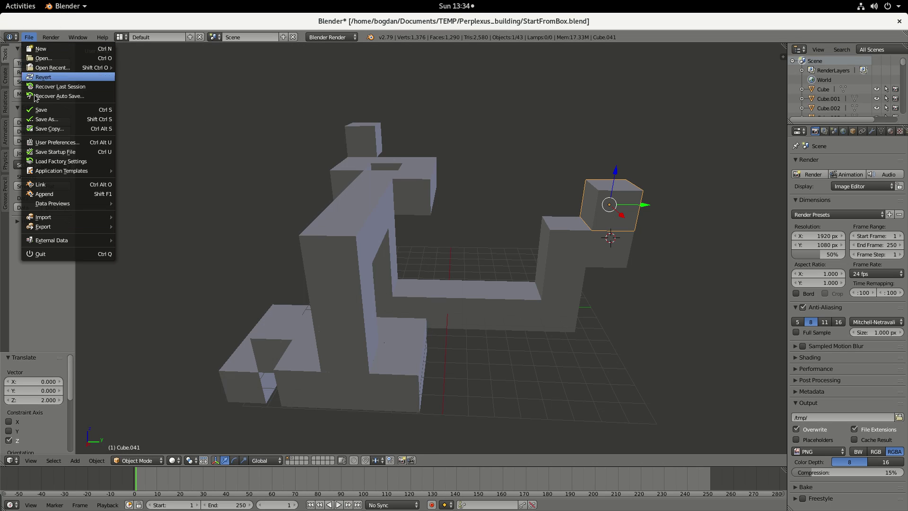
pyautogui.click(55, 118)
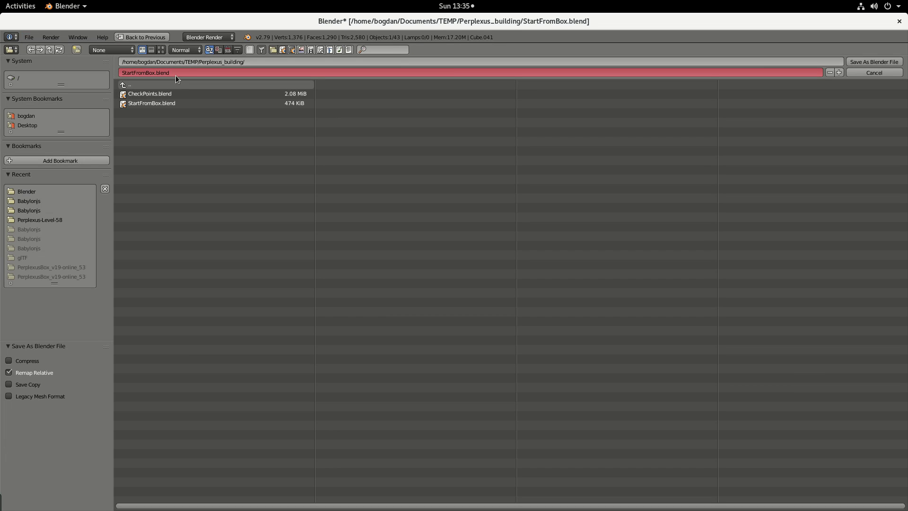
pyautogui.click(304, 72)
pyautogui.hotkey('shift', 'Left')
pyautogui.hotkey('shift', 'Left')
pyautogui.hotkey('shift', 'Left')
pyautogui.hotkey('shift', 'Left')
pyautogui.hotkey('shift', 'Left')
pyautogui.hotkey('shift', 'Left')
pyautogui.write('Built')
pyautogui.press('Return')
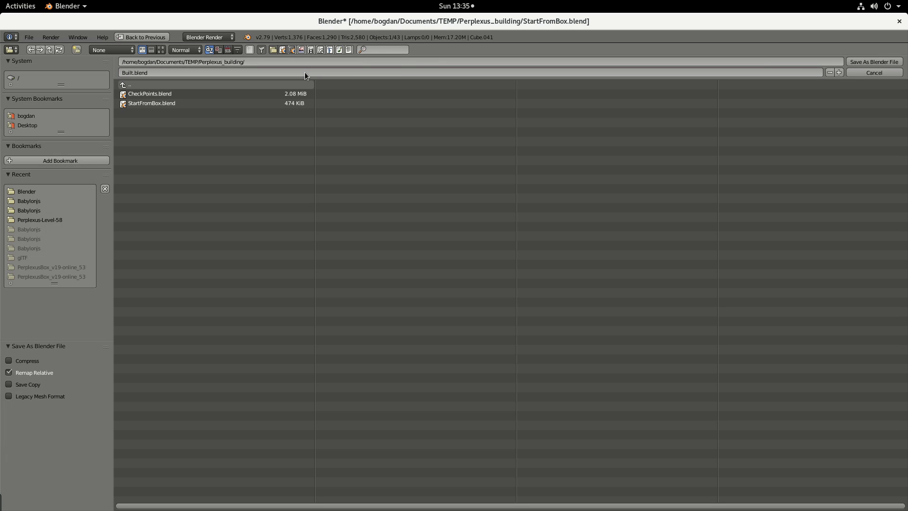
pyautogui.click(882, 63)
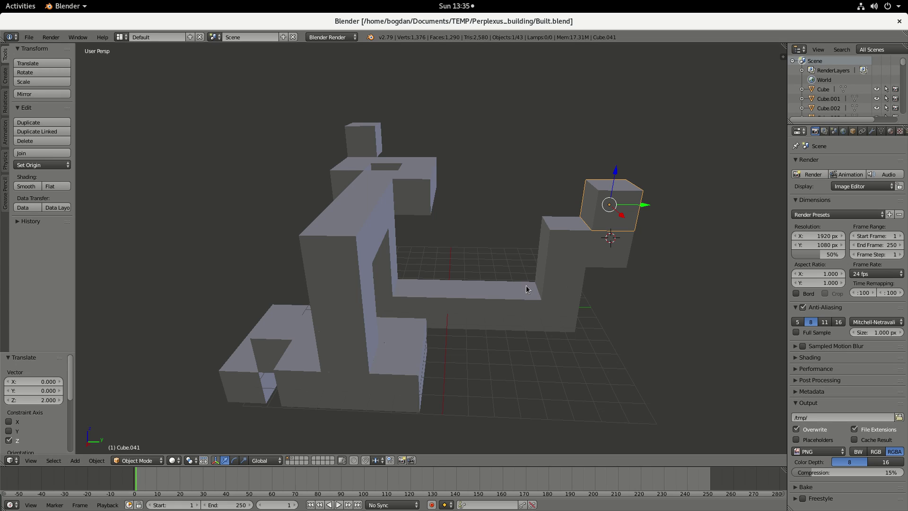
# Select all the cubes, with the cube just above the long row's far end as the active one, and join them into one object.
pyautogui.click(552, 282)
pyautogui.press('a')
pyautogui.press('a')
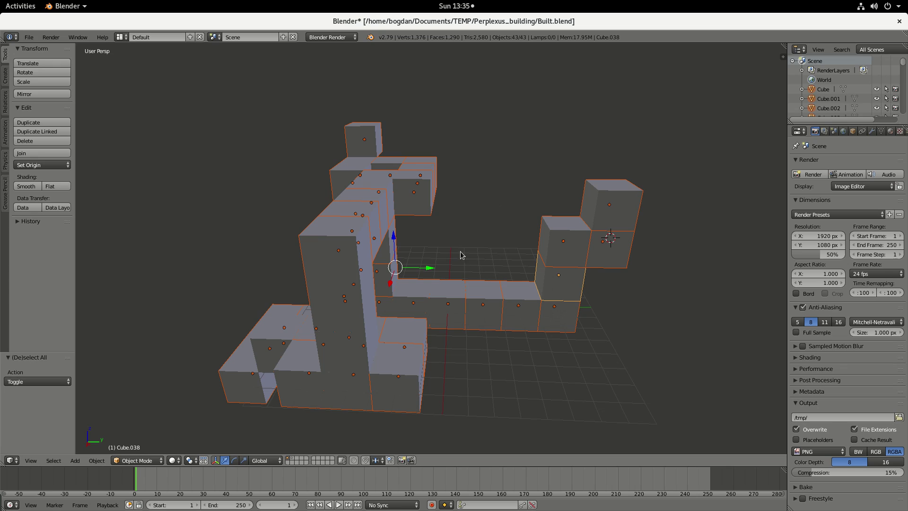
pyautogui.press('a')
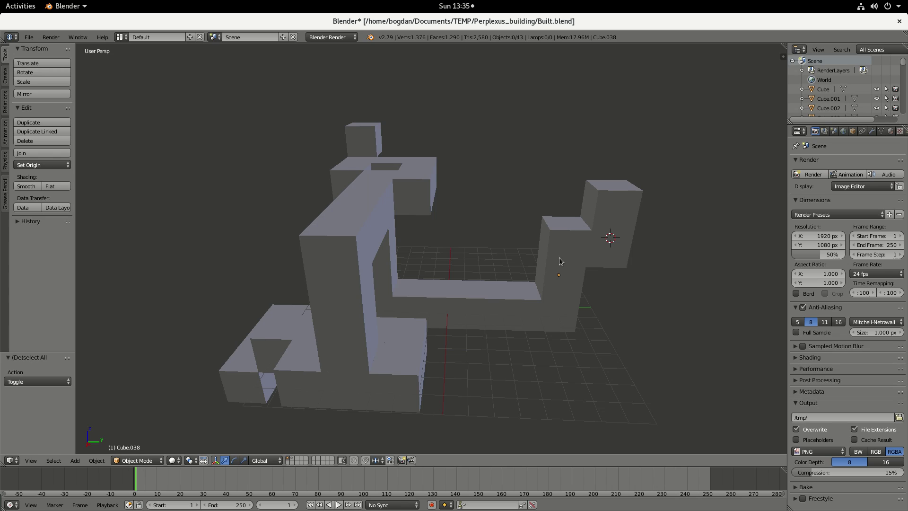
pyautogui.press('a')
pyautogui.hotkey('ctrl', 'j')
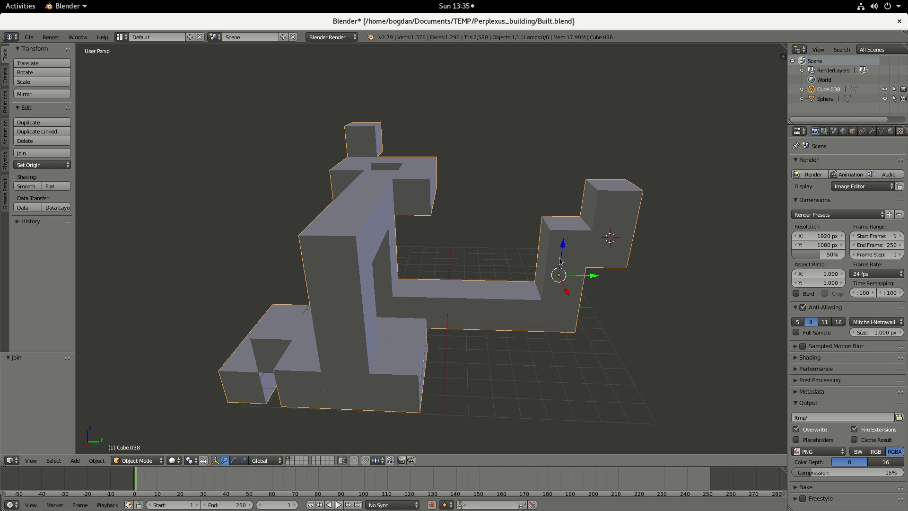
# Rename the joined object as Path and switch it to Edit Mode.
pyautogui.doubleClick(830, 89)
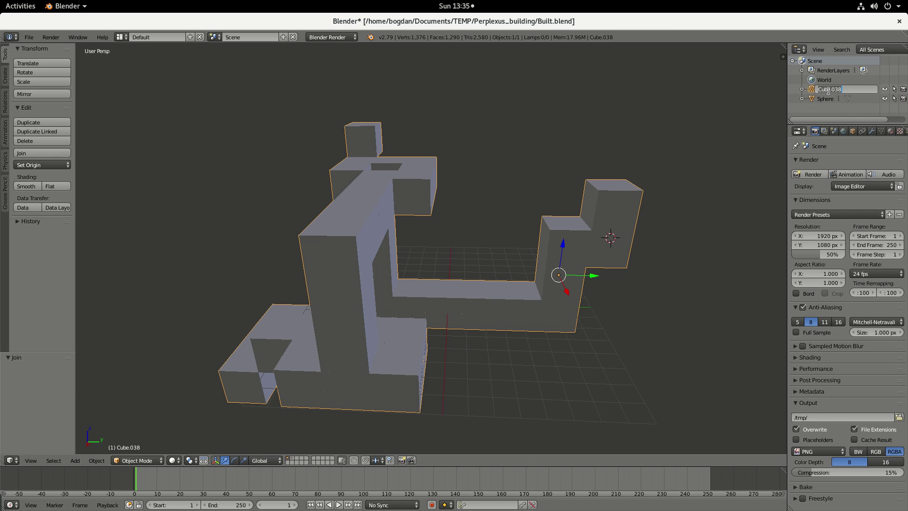
pyautogui.write('Path')
pyautogui.press('Return')
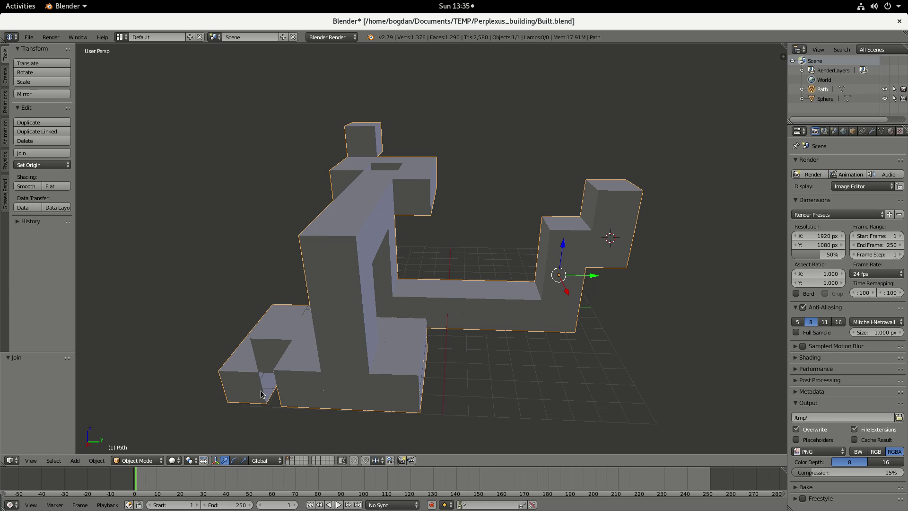
pyautogui.click(124, 462)
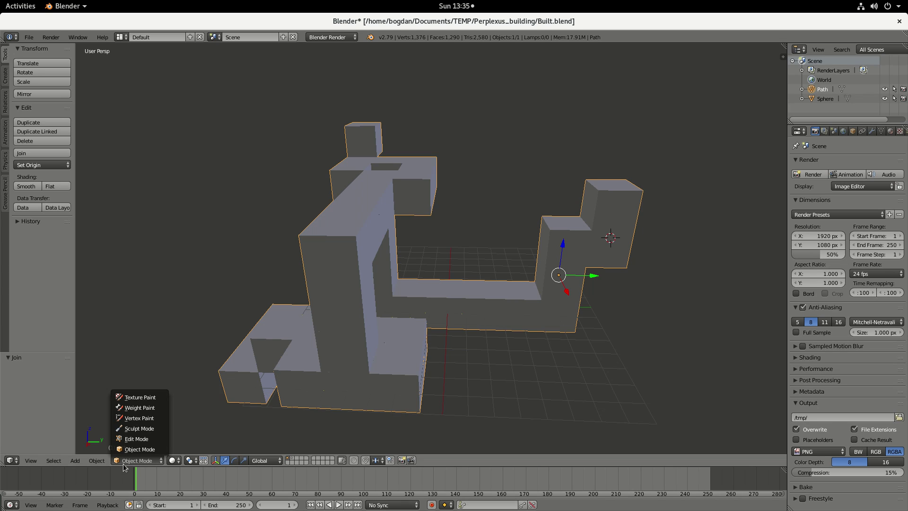
pyautogui.click(131, 439)
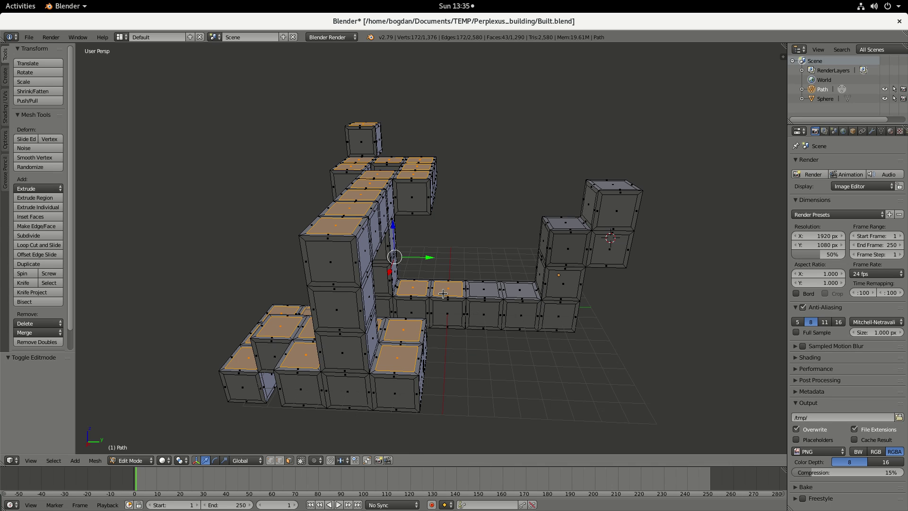
# Examine the Path mesh's inner square faces by selecting them one at a time on the long row, raised arm, column and upper beam.
pyautogui.rightClick(418, 288)
pyautogui.moveTo(418, 287); pyautogui.dragTo(433, 304, button='middle')
pyautogui.scroll(5, 413, 314)
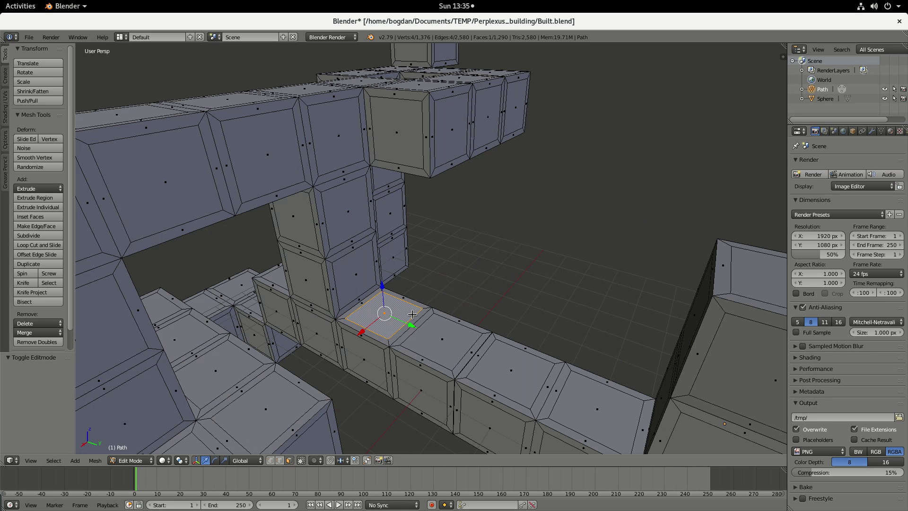
pyautogui.rightClick(492, 355)
pyautogui.scroll(-1, 494, 353)
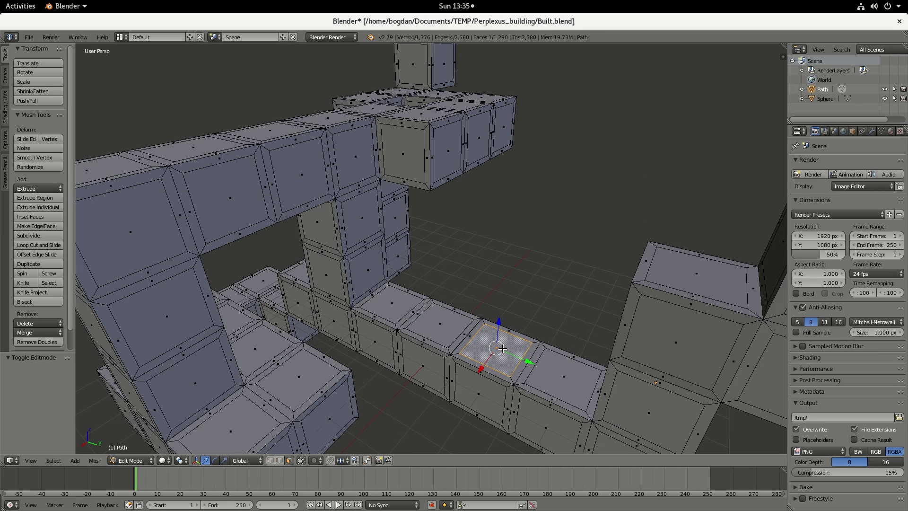
pyautogui.moveTo(474, 351); pyautogui.dragTo(437, 316, button='middle')
pyautogui.rightClick(707, 205)
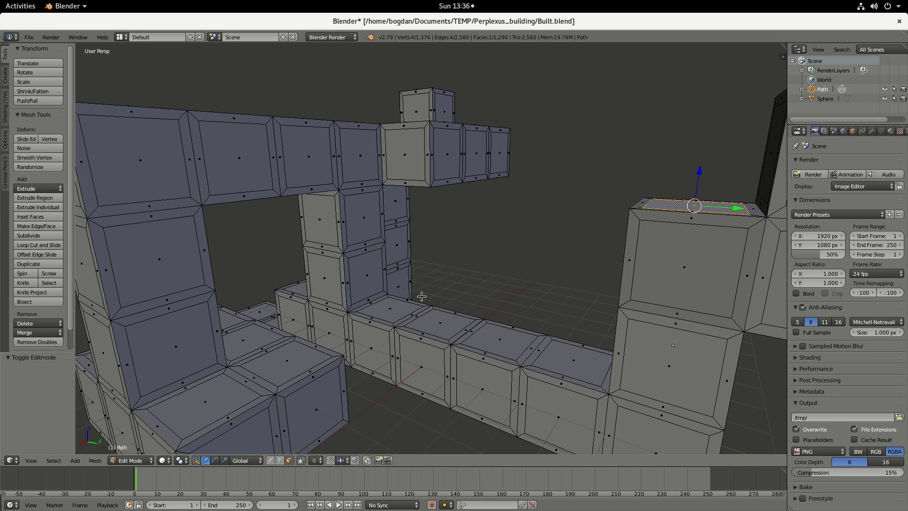
pyautogui.rightClick(371, 269)
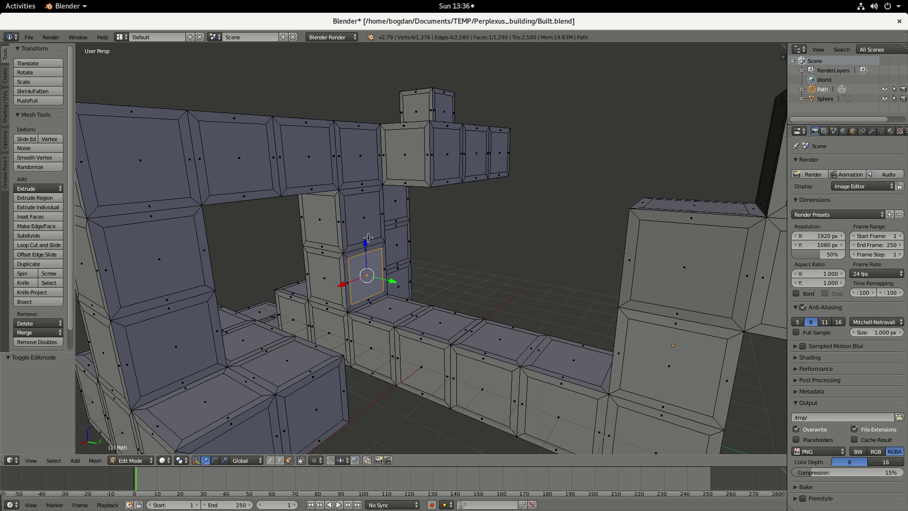
pyautogui.rightClick(310, 165)
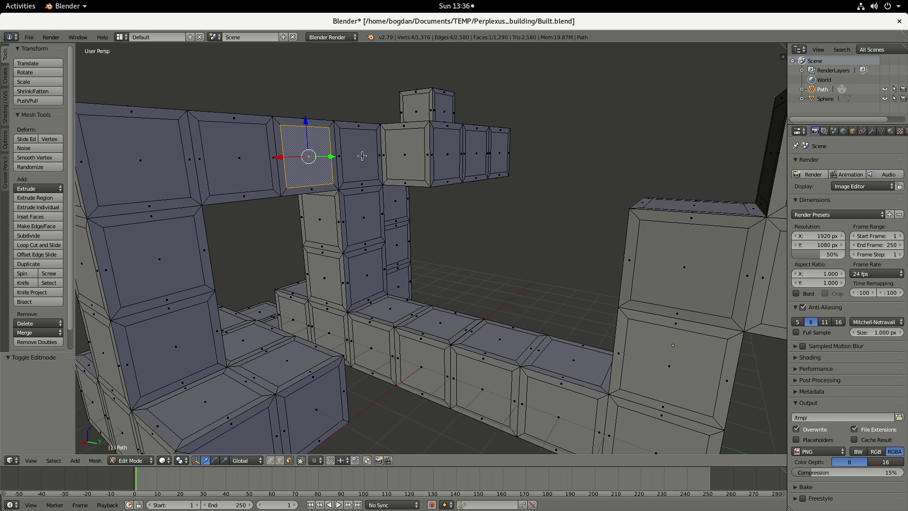
pyautogui.rightClick(365, 217)
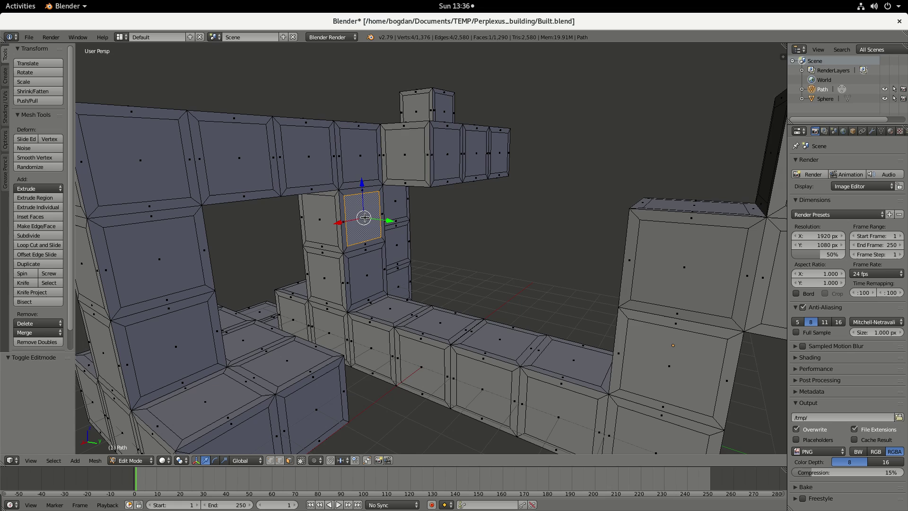
# Extrude the border strips along both sides of the long row's two top squares nearest the column by 0.3.
pyautogui.rightClick(435, 327)
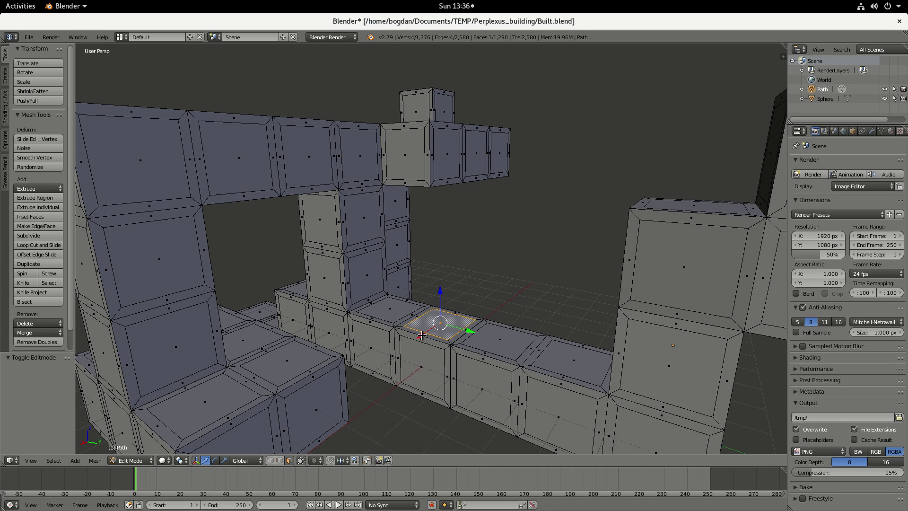
pyautogui.keyDown('ctrl'); pyautogui.rightClick(451, 311); pyautogui.keyUp('ctrl')
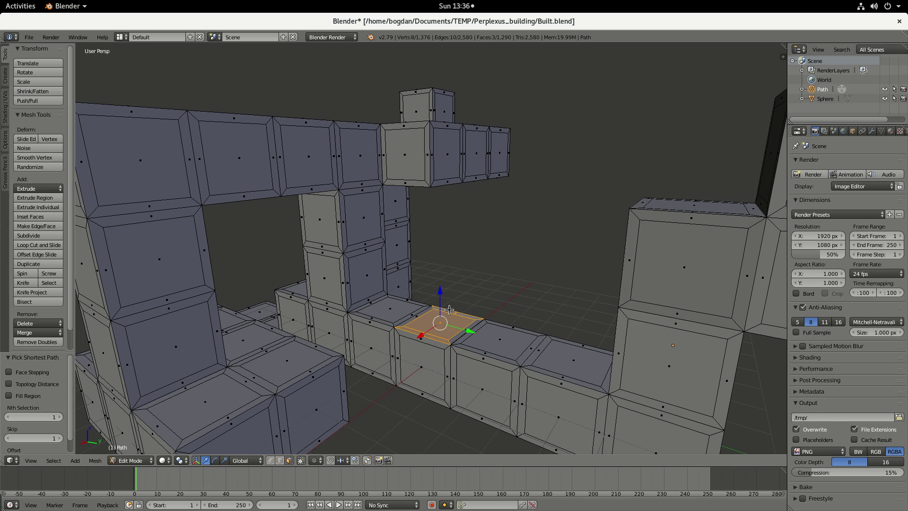
pyautogui.rightClick(420, 333)
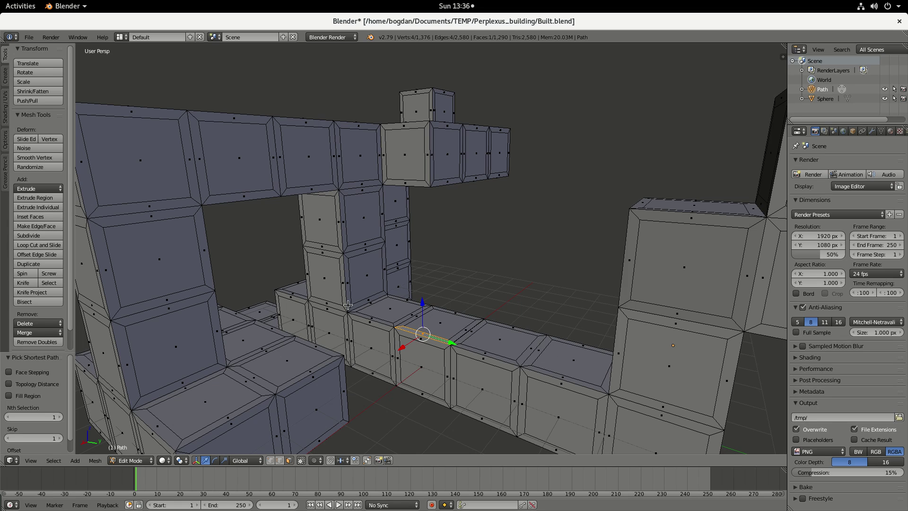
pyautogui.press('ctrl+KP_Add')
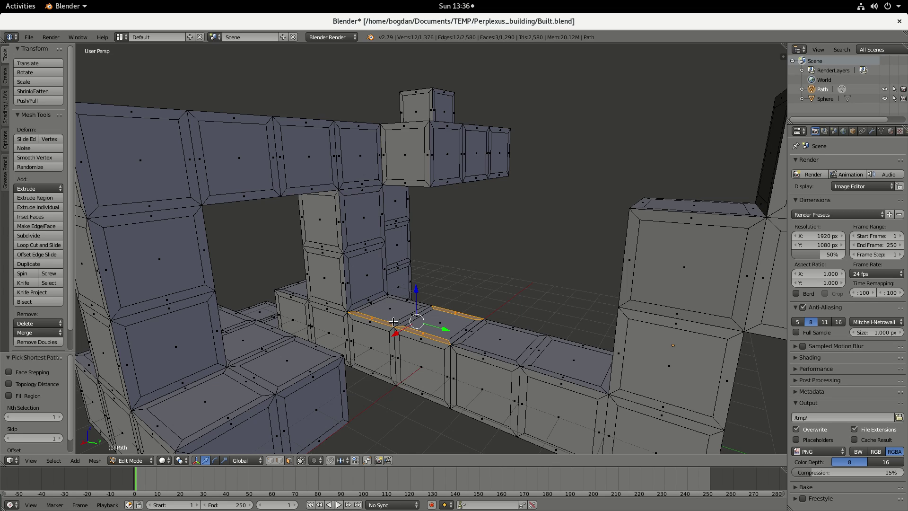
pyautogui.rightClick(375, 319)
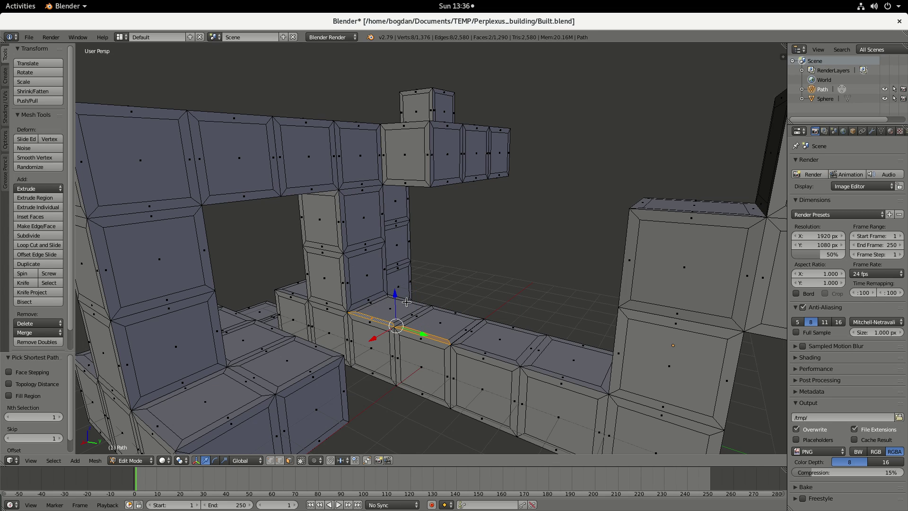
pyautogui.keyDown('shift'); pyautogui.rightClick(450, 311); pyautogui.keyUp('shift')
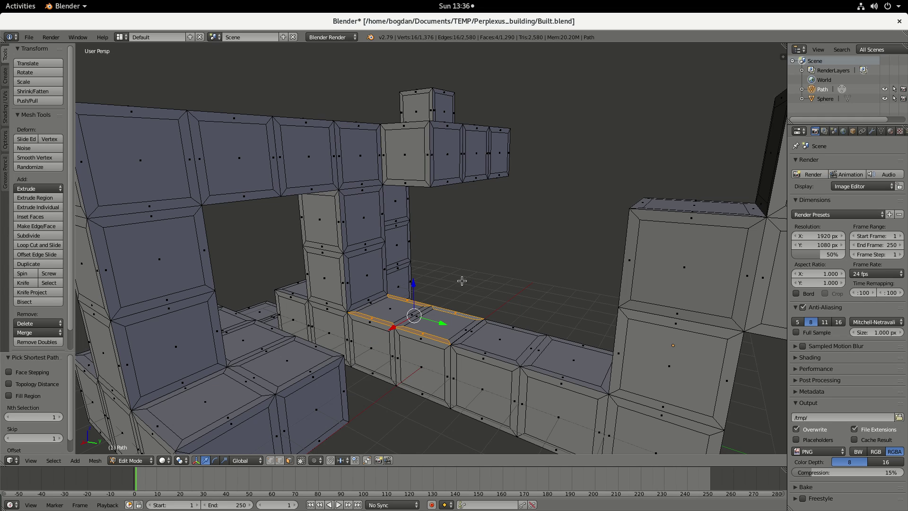
pyautogui.press('e')
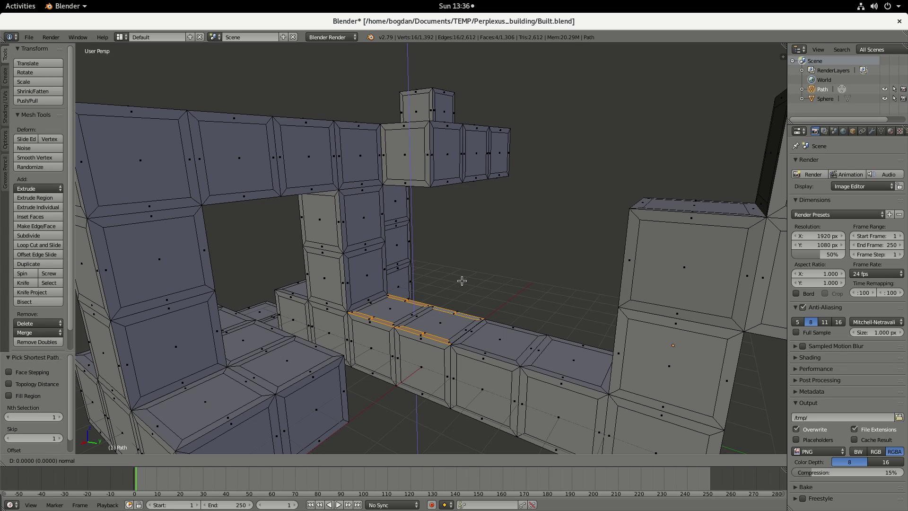
pyautogui.write('0.3')
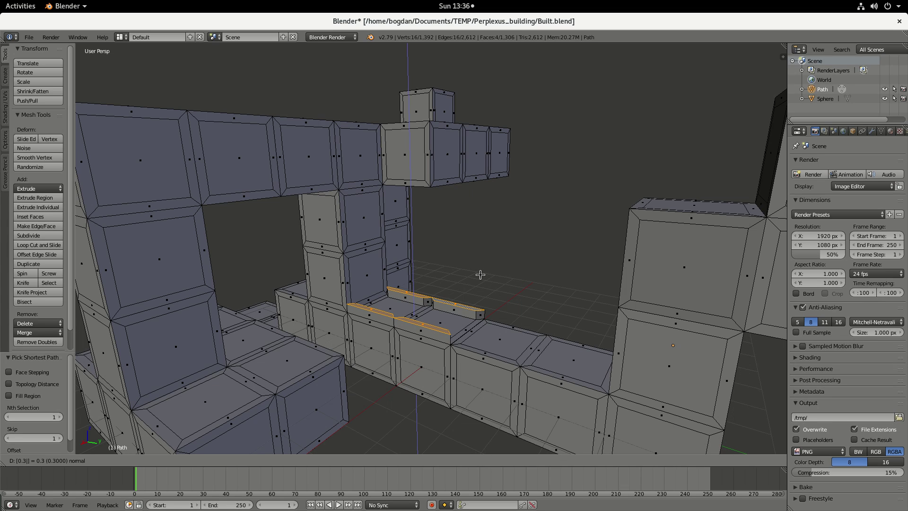
pyautogui.press('Return')
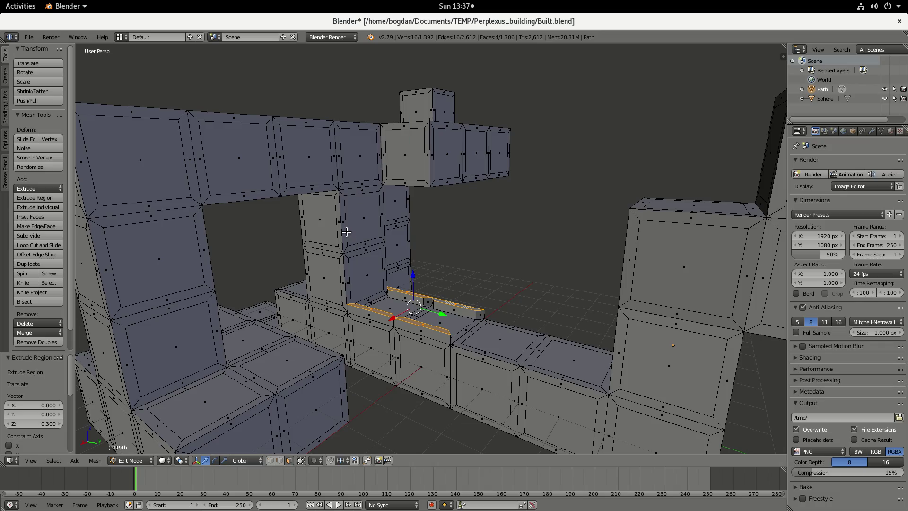
# Select the vertical border strips on both sides of the column's two inner squares above the long row.
pyautogui.rightClick(408, 215)
pyautogui.moveTo(408, 214)
pyautogui.mouseDown(button='middle')
pyautogui.moveTo(415, 249)
pyautogui.moveTo(410, 214)
pyautogui.moveTo(398, 217)
pyautogui.moveTo(406, 219)
pyautogui.mouseUp(button='middle')
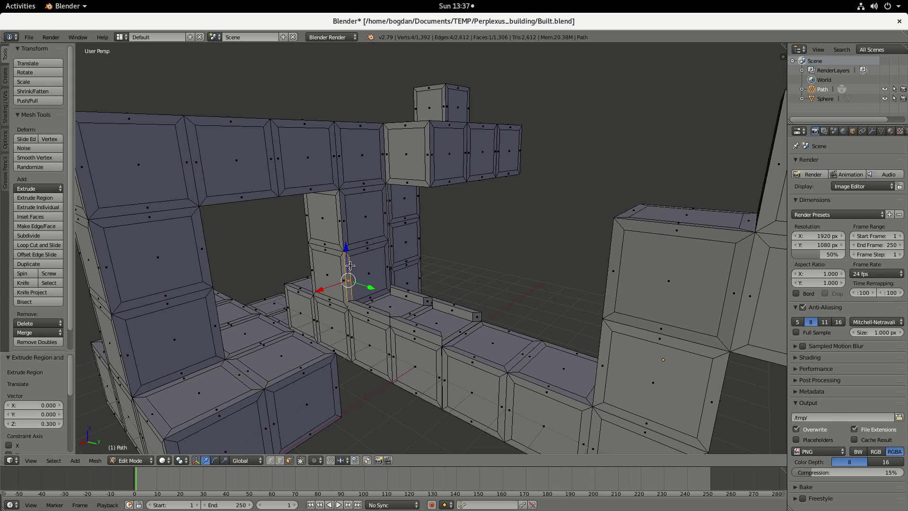
pyautogui.keyDown('shift'); pyautogui.rightClick(387, 262); pyautogui.keyUp('shift')
pyautogui.moveTo(387, 263); pyautogui.dragTo(386, 261, button='middle')
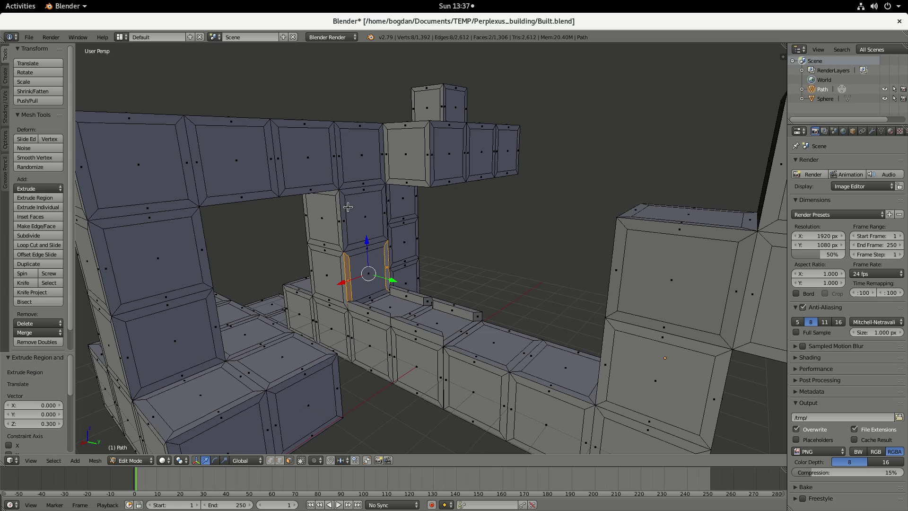
pyautogui.hotkey('shift', 'r')
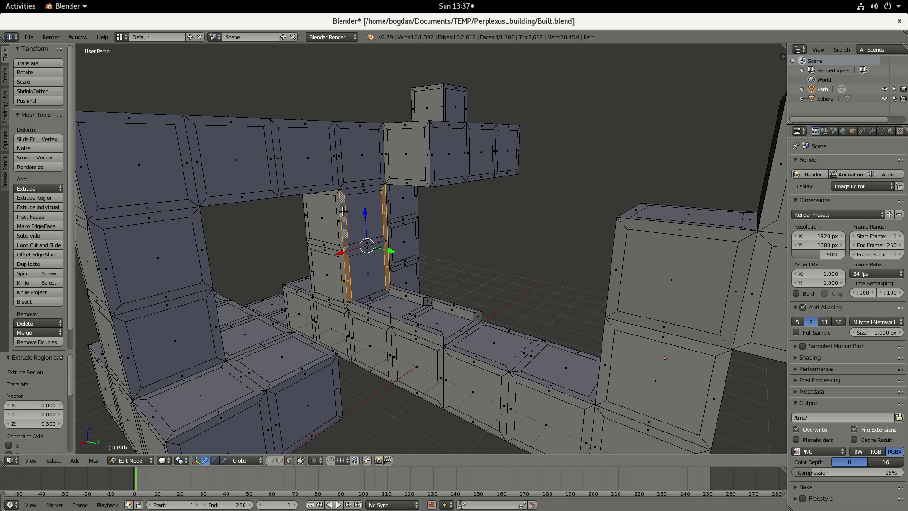
# Add the upper and lower border strips of the upper beam and the side strips of the raised arm to the selection.
pyautogui.keyDown('alt'); pyautogui.keyDown('shift'); pyautogui.rightClick(326, 125); pyautogui.keyUp('shift'); pyautogui.keyUp('alt')
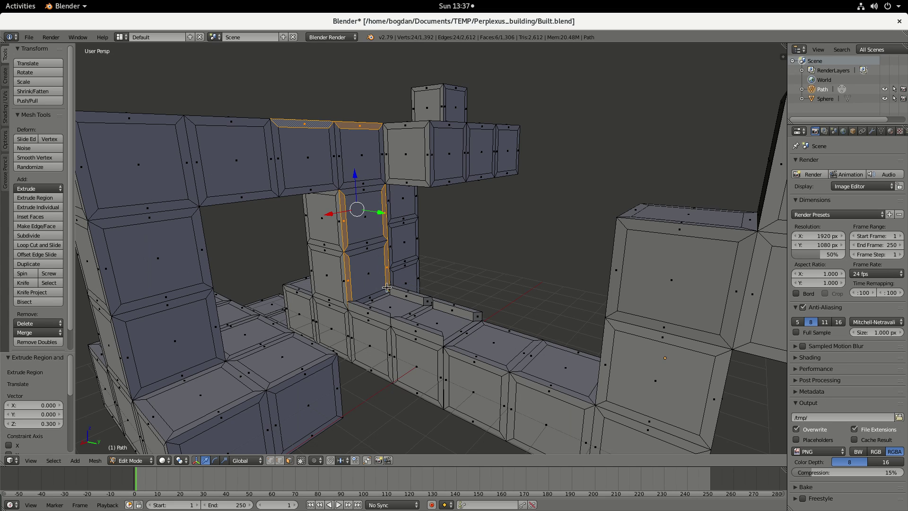
pyautogui.keyDown('shift'); pyautogui.rightClick(228, 119); pyautogui.keyUp('shift')
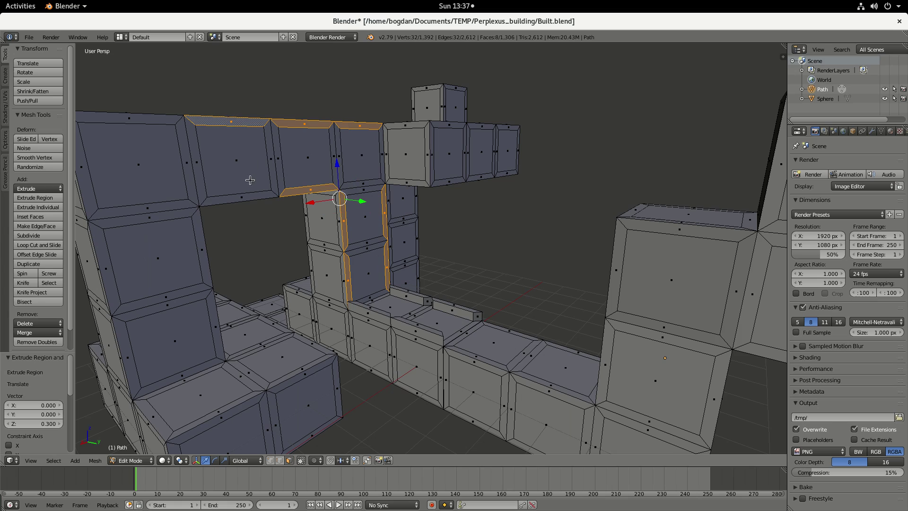
pyautogui.keyDown('shift'); pyautogui.rightClick(136, 121); pyautogui.keyUp('shift')
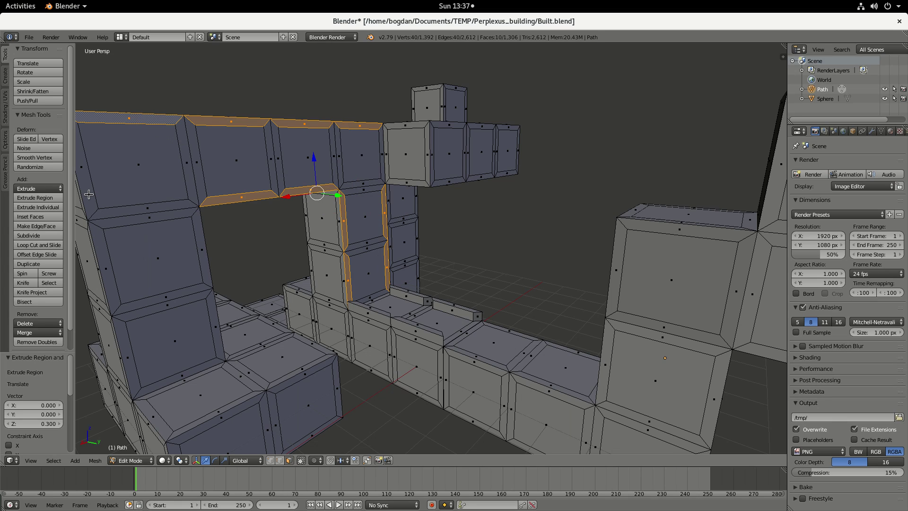
pyautogui.keyDown('shift'); pyautogui.rightClick(201, 263); pyautogui.keyUp('shift')
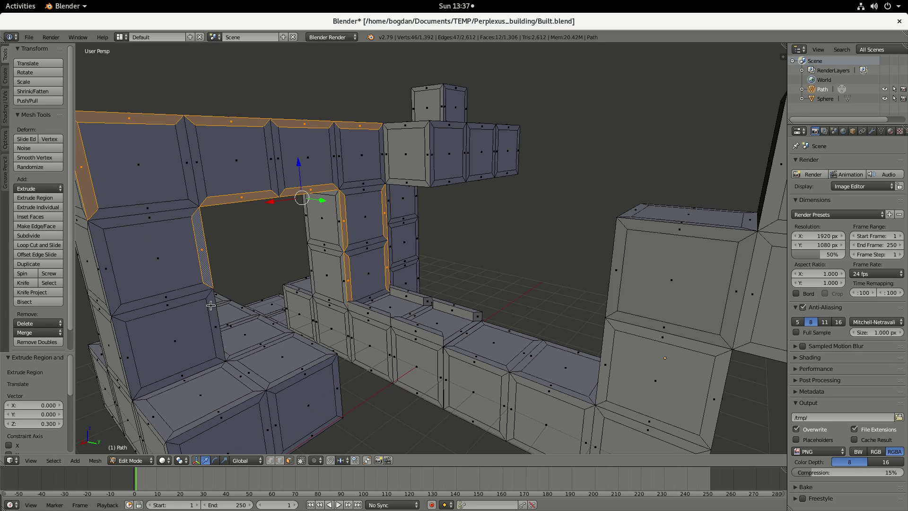
pyautogui.keyDown('ctrl'); pyautogui.rightClick(131, 348); pyautogui.keyUp('ctrl')
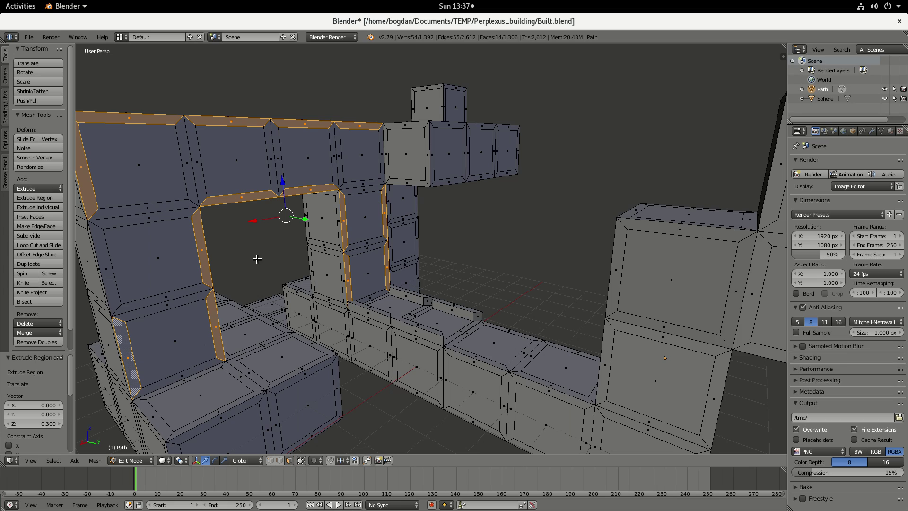
pyautogui.press('0')
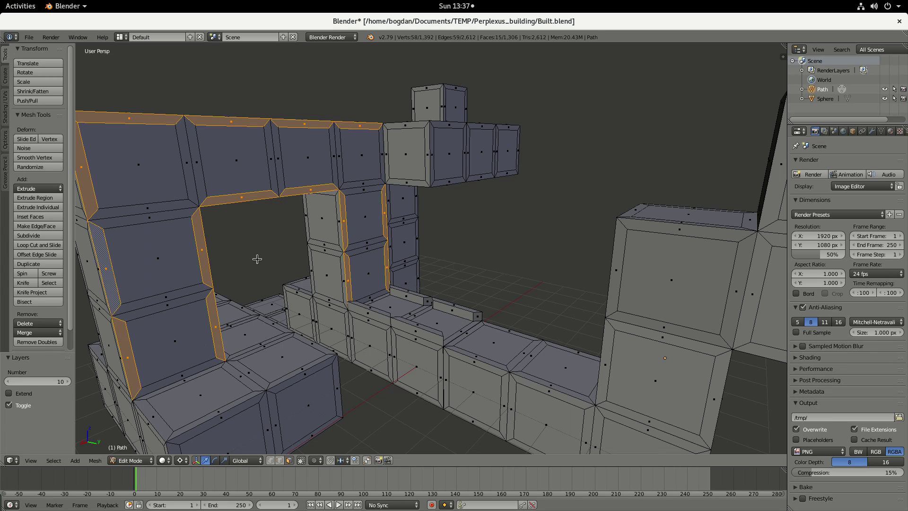
# Extrude the selected border strips of the column, upper beam and raised arm by 0.3.
pyautogui.scroll(-1, 215, 239)
pyautogui.scroll(-1, 246, 238)
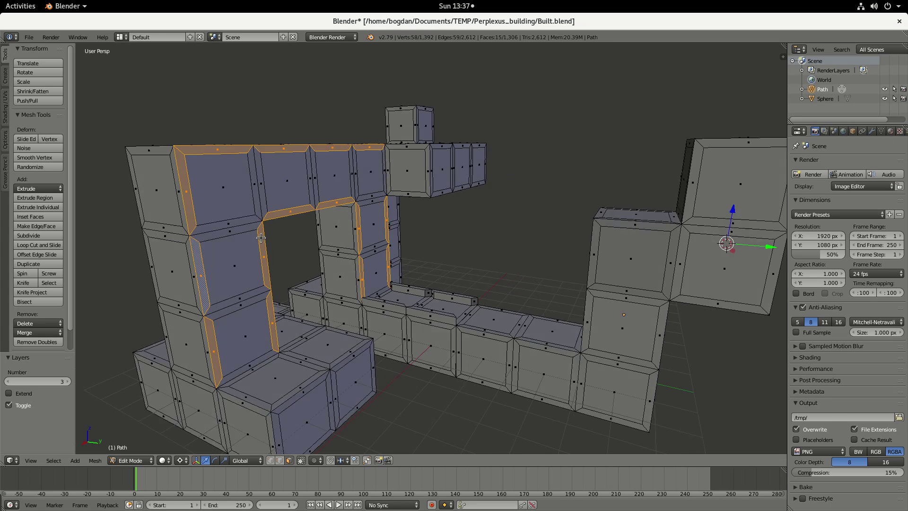
pyautogui.moveTo(261, 237); pyautogui.dragTo(245, 242, button='middle')
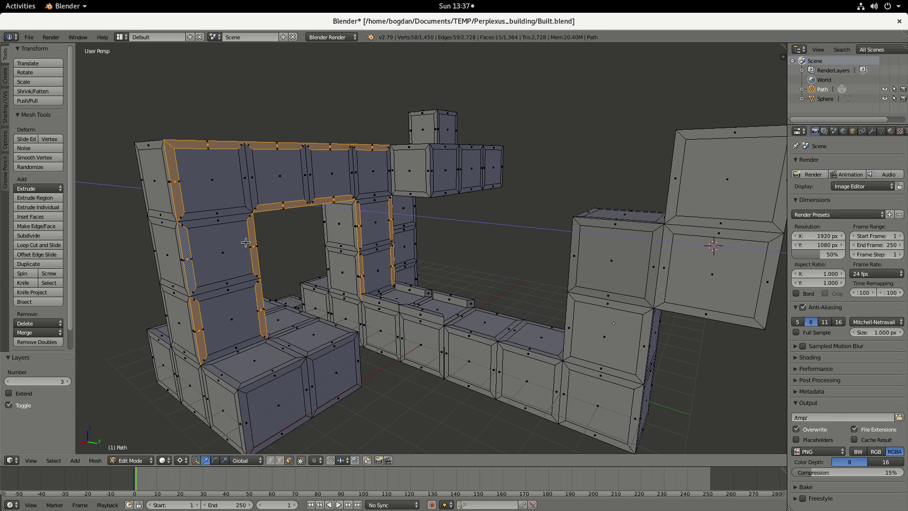
pyautogui.write('e.3')
pyautogui.press('Return')
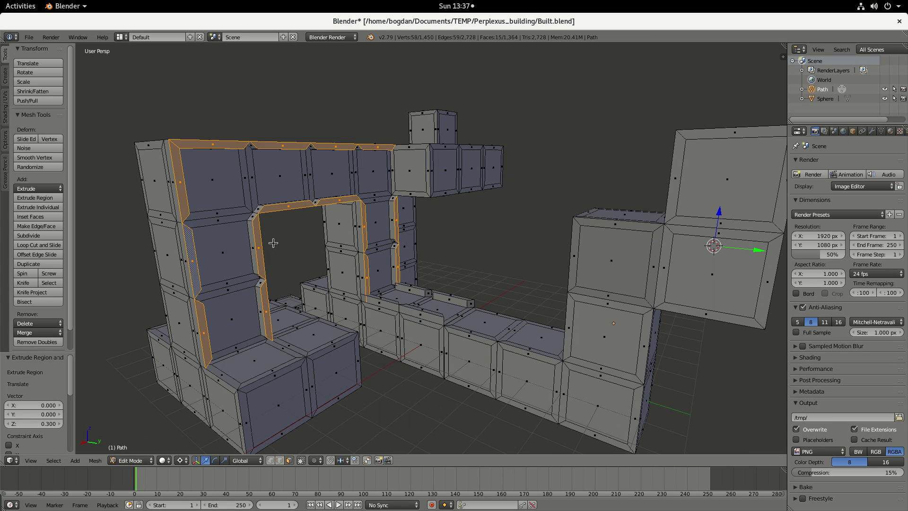
pyautogui.moveTo(274, 242)
pyautogui.mouseDown(button='middle')
pyautogui.moveTo(305, 244)
pyautogui.moveTo(286, 231)
pyautogui.mouseUp(button='middle')
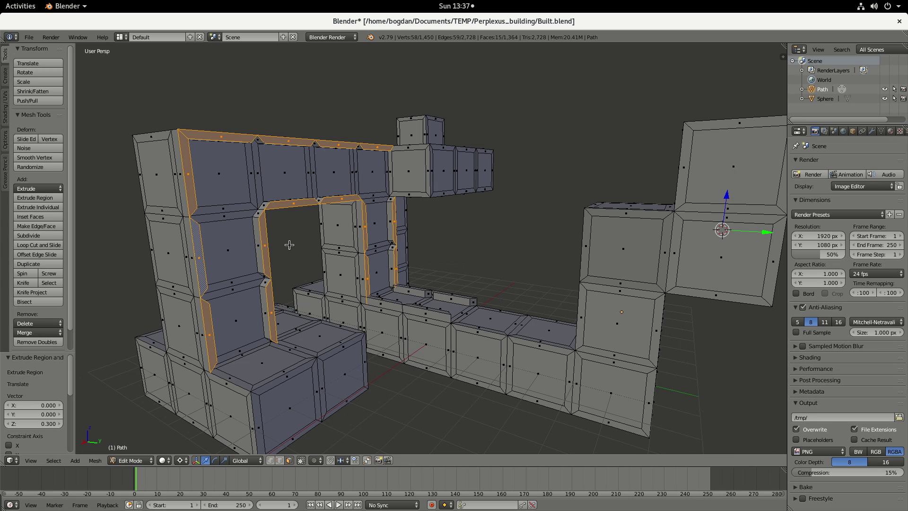
# Select the outer border strips on top of the cubes around the raised arm's foot, following the inner corner and leaving the passage ends open.
pyautogui.rightClick(241, 387)
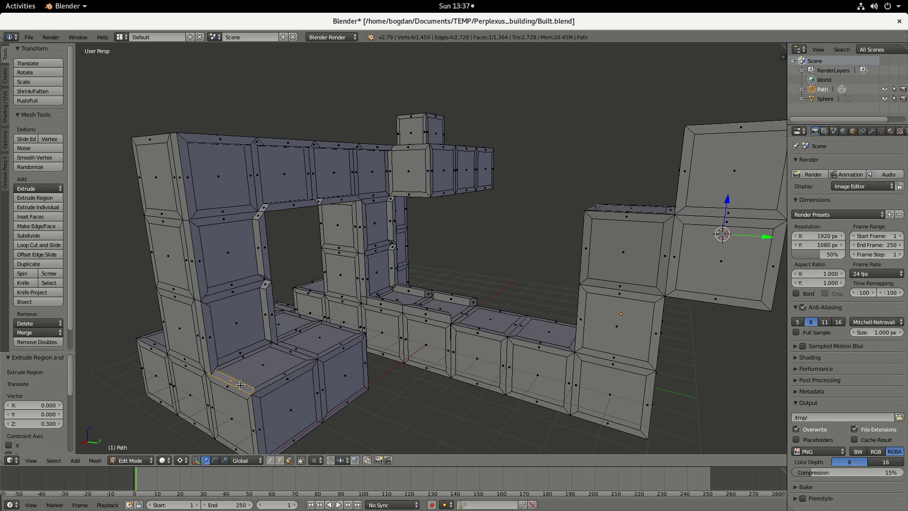
pyautogui.moveTo(324, 372); pyautogui.dragTo(302, 384, button='middle')
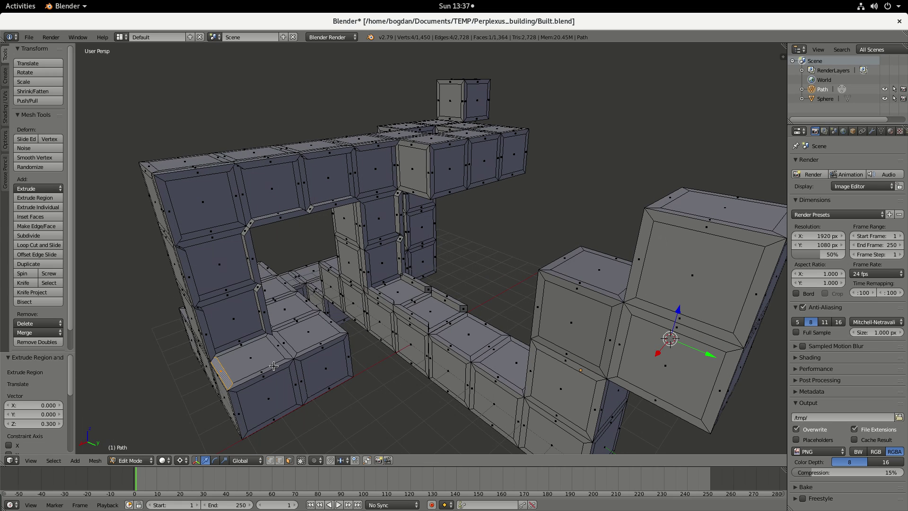
pyautogui.keyDown('ctrl'); pyautogui.rightClick(318, 345); pyautogui.keyUp('ctrl')
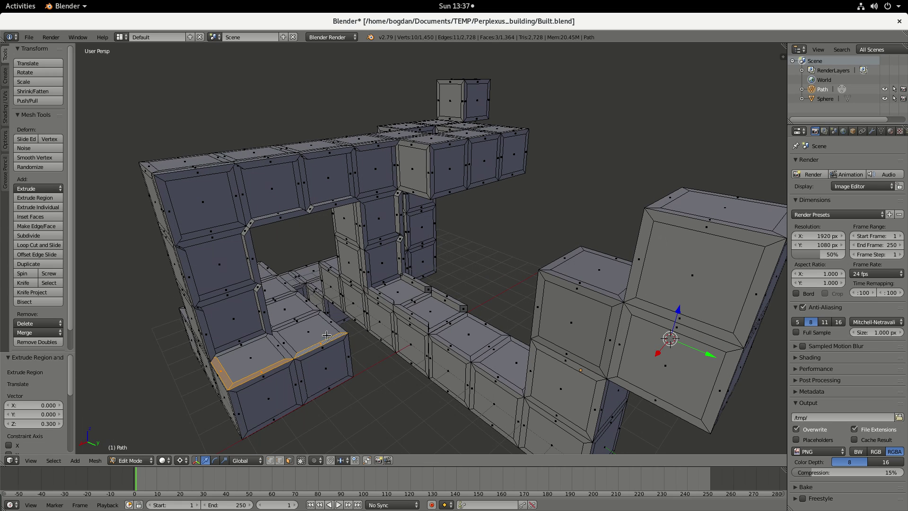
pyautogui.keyDown('ctrl'); pyautogui.rightClick(299, 296); pyautogui.keyUp('ctrl')
pyautogui.moveTo(299, 299); pyautogui.dragTo(408, 359, button='middle')
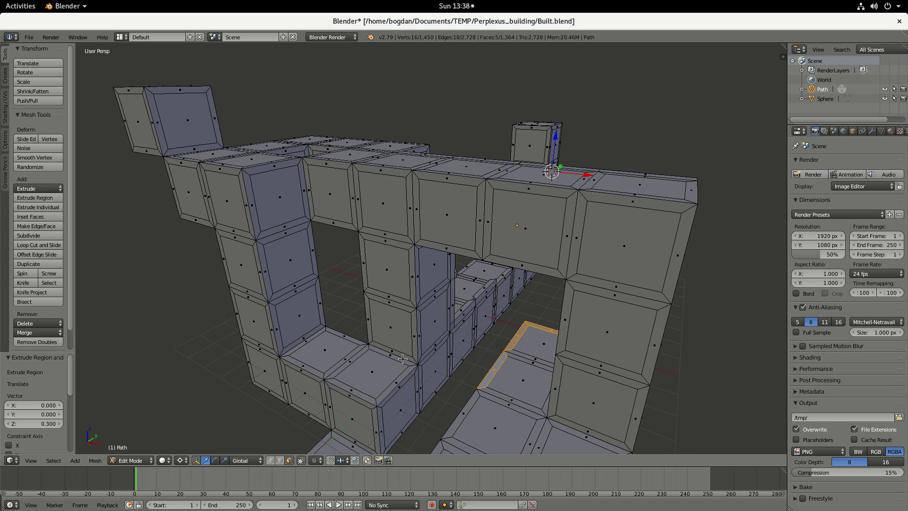
pyautogui.keyDown('shift'); pyautogui.rightClick(473, 403); pyautogui.keyUp('shift')
pyautogui.scroll(-3, 473, 403)
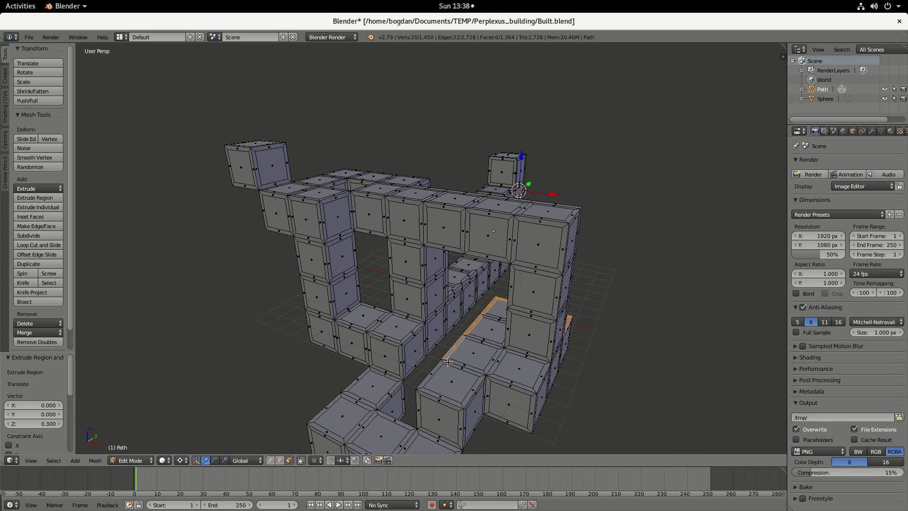
pyautogui.keyDown('ctrl'); pyautogui.rightClick(476, 389); pyautogui.keyUp('ctrl')
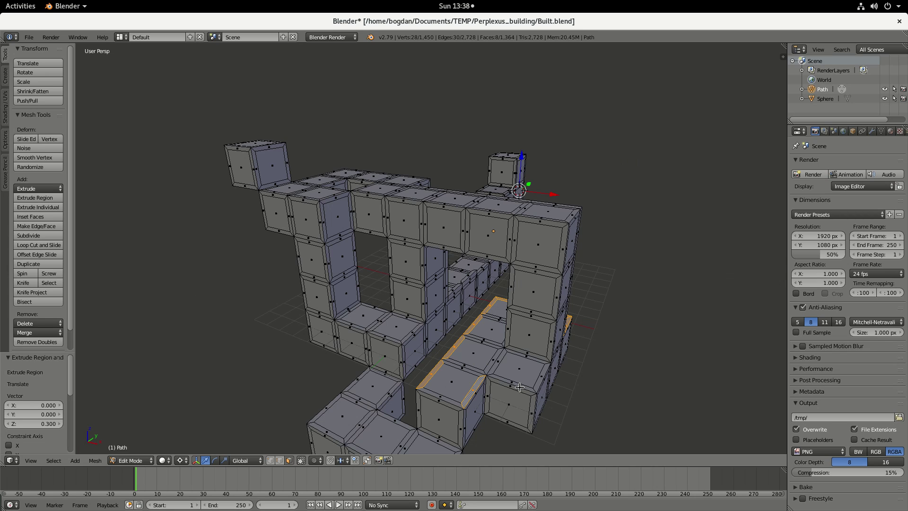
pyautogui.keyDown('ctrl'); pyautogui.rightClick(539, 379); pyautogui.keyUp('ctrl')
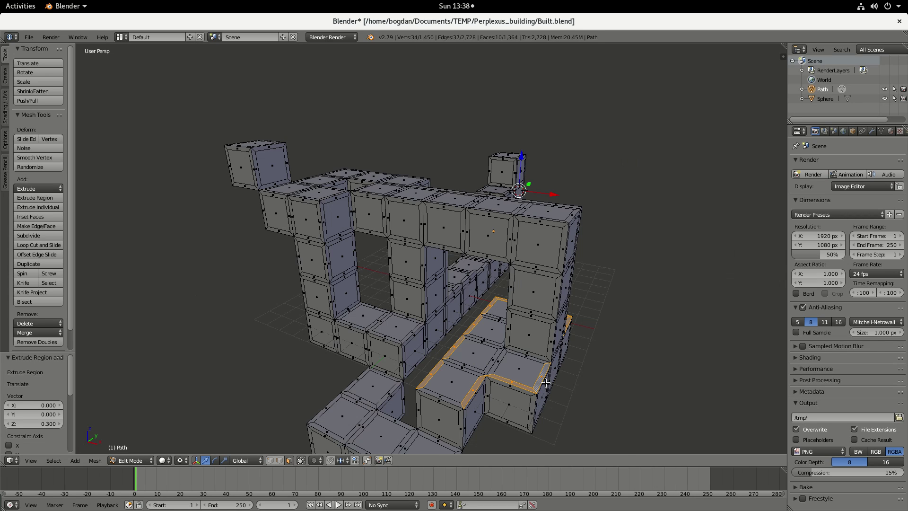
# Extrude the selected top border strips around the raised arm's foot by 0.3 to form side walls.
pyautogui.scroll(2, 540, 383)
pyautogui.scroll(-5, 538, 374)
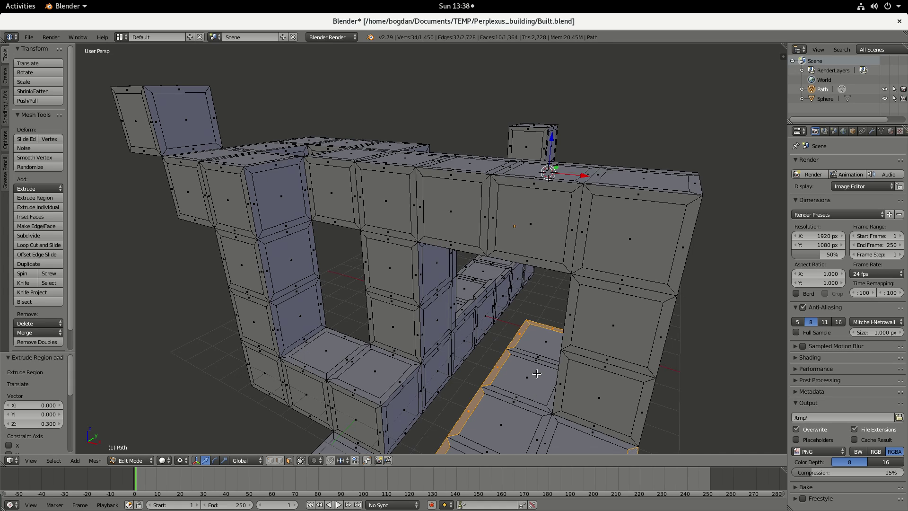
pyautogui.moveTo(511, 350); pyautogui.dragTo(565, 340, button='middle')
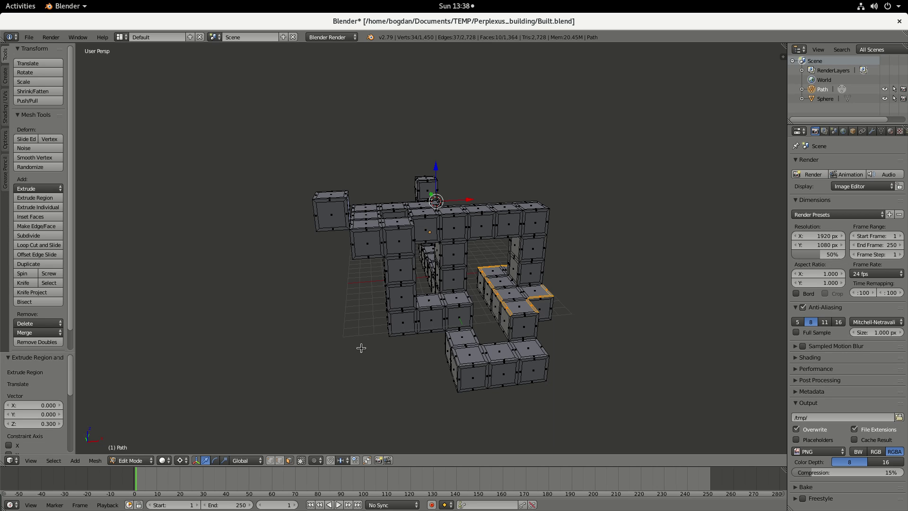
pyautogui.scroll(5, 361, 347)
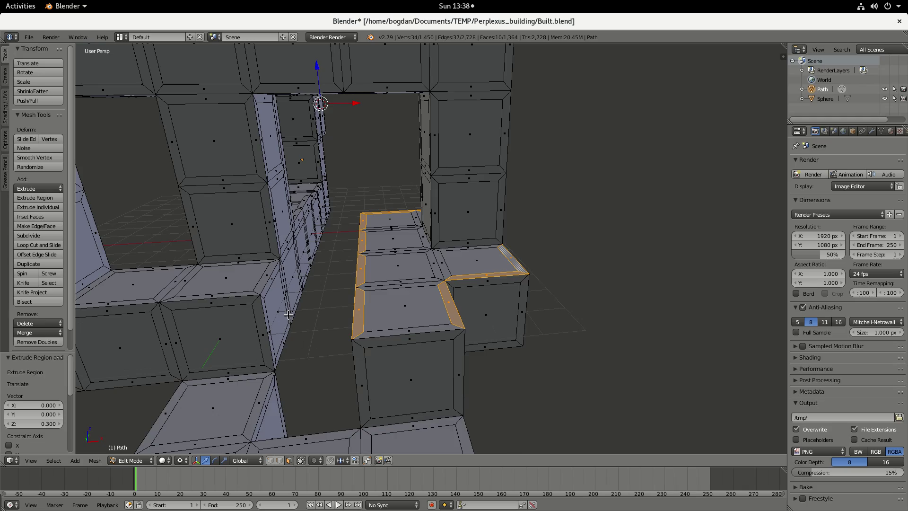
pyautogui.moveTo(289, 315); pyautogui.dragTo(324, 345, button='middle')
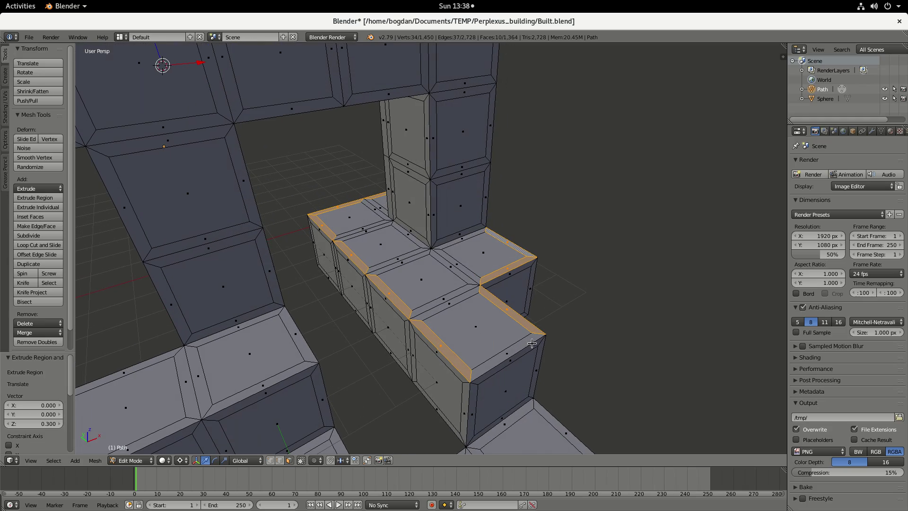
pyautogui.moveTo(564, 326)
pyautogui.mouseDown(button='middle')
pyautogui.moveTo(563, 340)
pyautogui.moveTo(449, 337)
pyautogui.moveTo(507, 319)
pyautogui.moveTo(544, 320)
pyautogui.moveTo(558, 334)
pyautogui.mouseUp(button='middle')
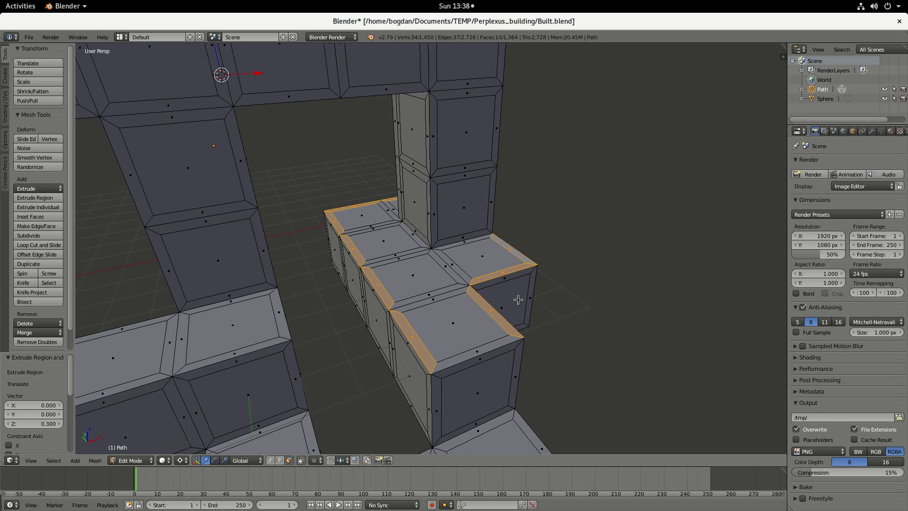
pyautogui.write('e0.3')
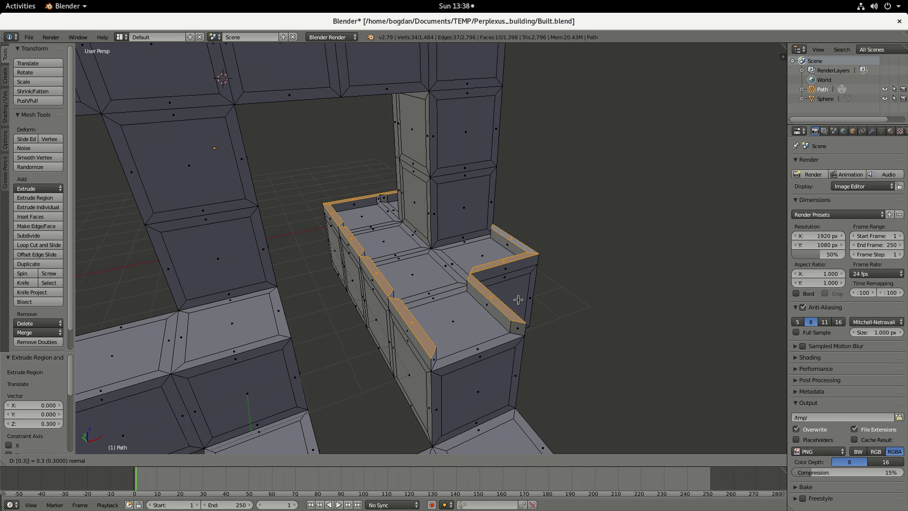
pyautogui.press('Return')
pyautogui.scroll(-1, 539, 208)
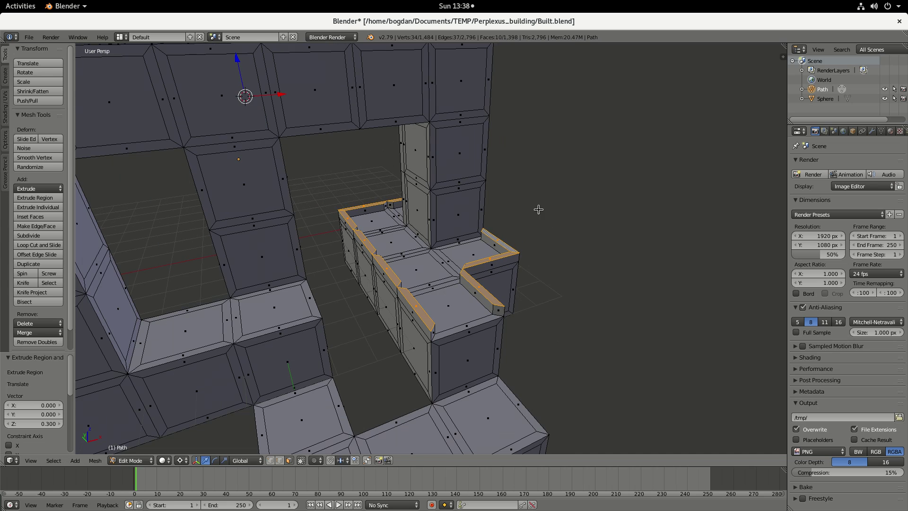
pyautogui.scroll(-1, 528, 230)
pyautogui.scroll(-1, 529, 230)
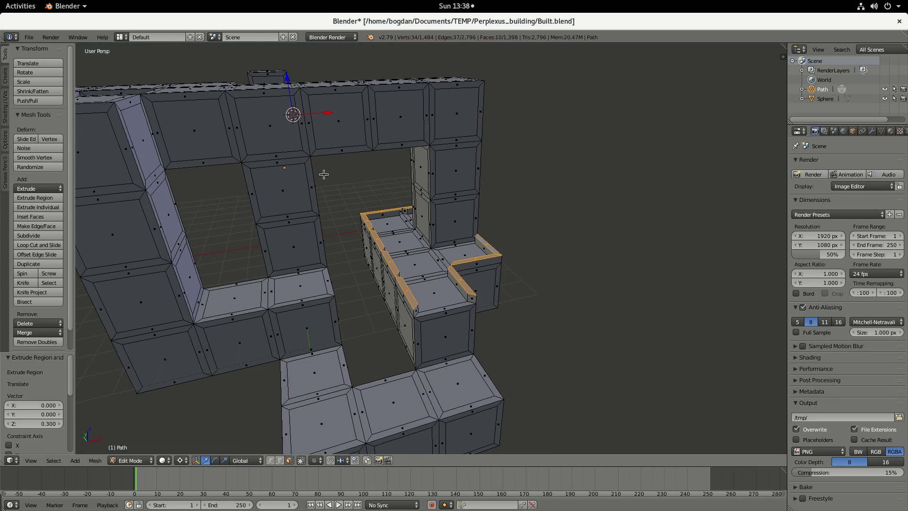
pyautogui.moveTo(563, 98); pyautogui.dragTo(541, 88, button='middle')
pyautogui.rightClick(540, 67)
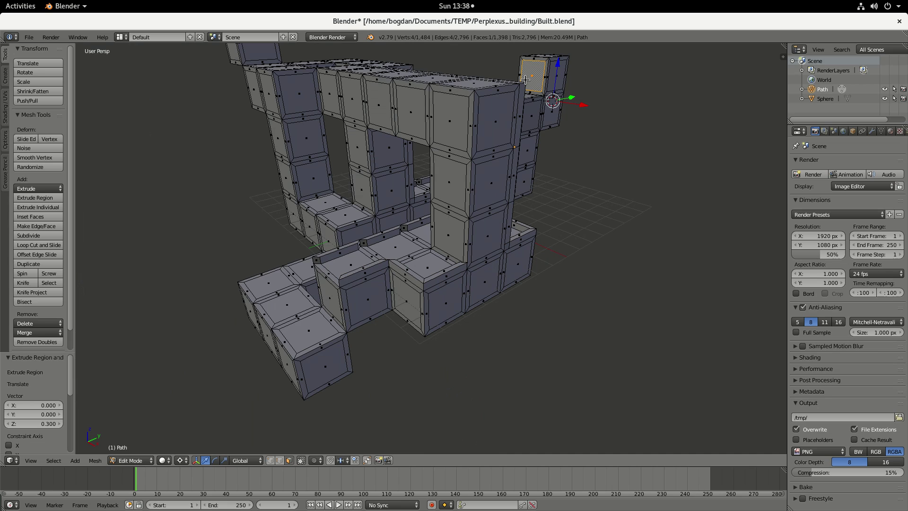
pyautogui.press('KP_Decimal')
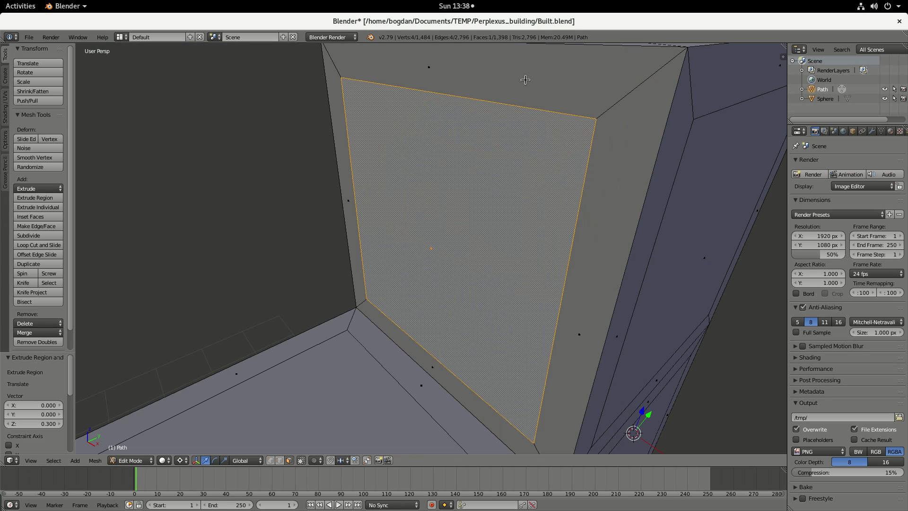
pyautogui.scroll(-10, 518, 224)
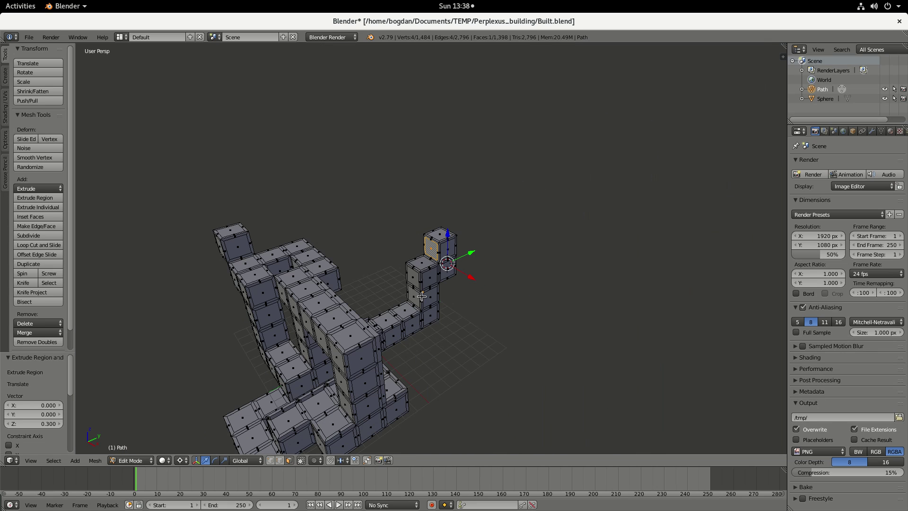
pyautogui.moveTo(421, 296); pyautogui.dragTo(355, 434, button='middle')
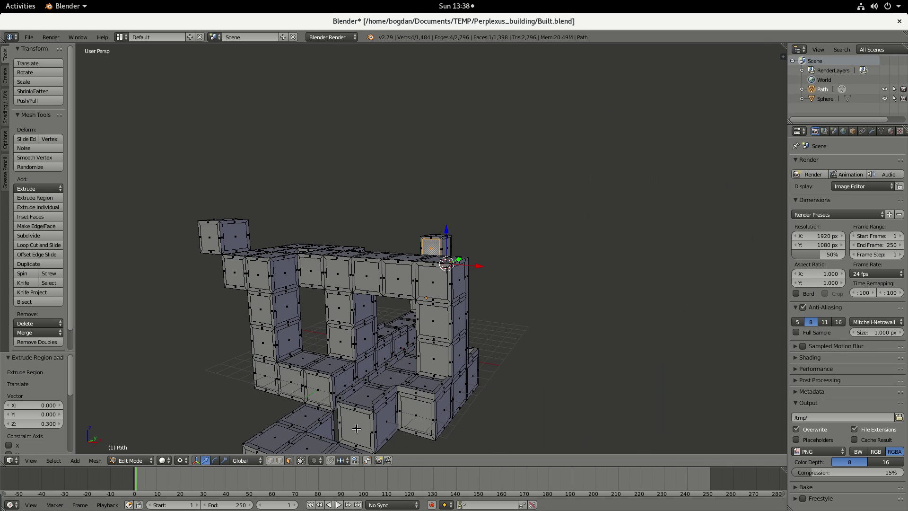
# Extrude the two vertical border strips on the end face of the walled passage, above the lowest three-cube row, by 0.3.
pyautogui.press('KP_Decimal')
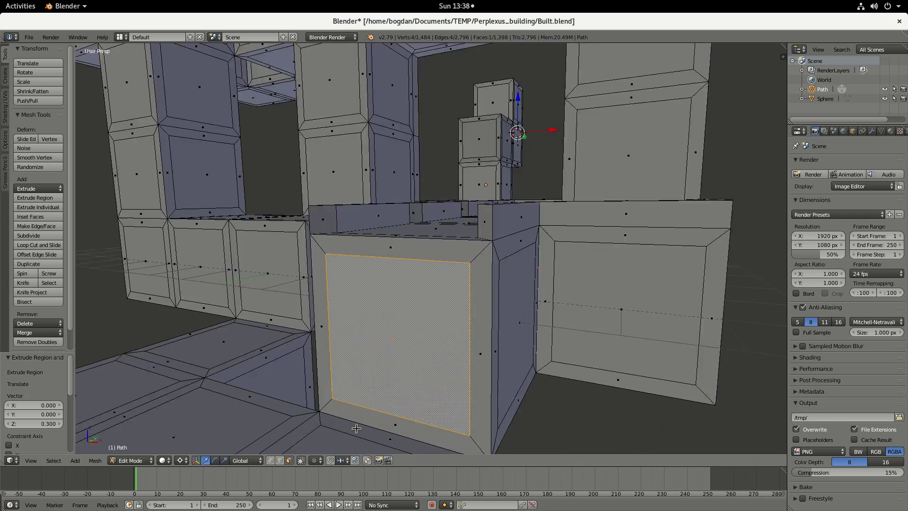
pyautogui.scroll(-2, 504, 189)
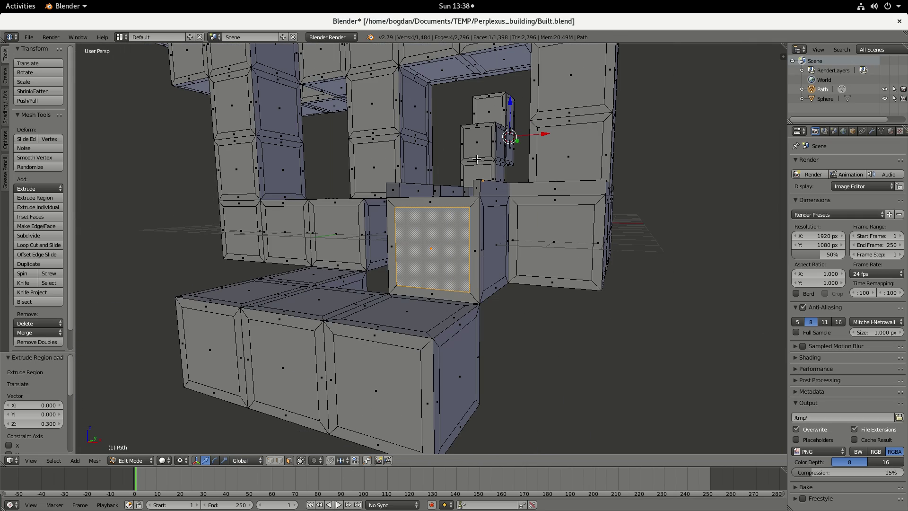
pyautogui.moveTo(476, 160); pyautogui.dragTo(495, 204, button='middle')
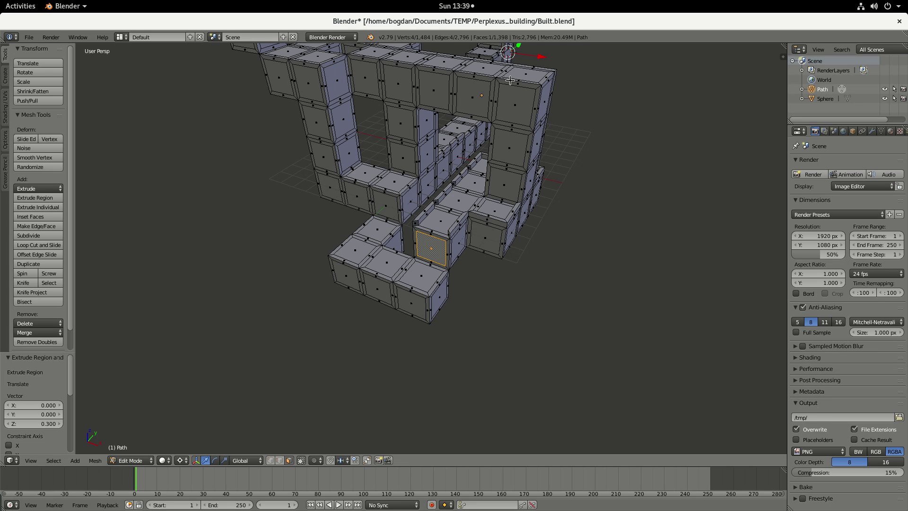
pyautogui.moveTo(481, 123); pyautogui.dragTo(443, 218, button='middle')
pyautogui.scroll(3, 447, 220)
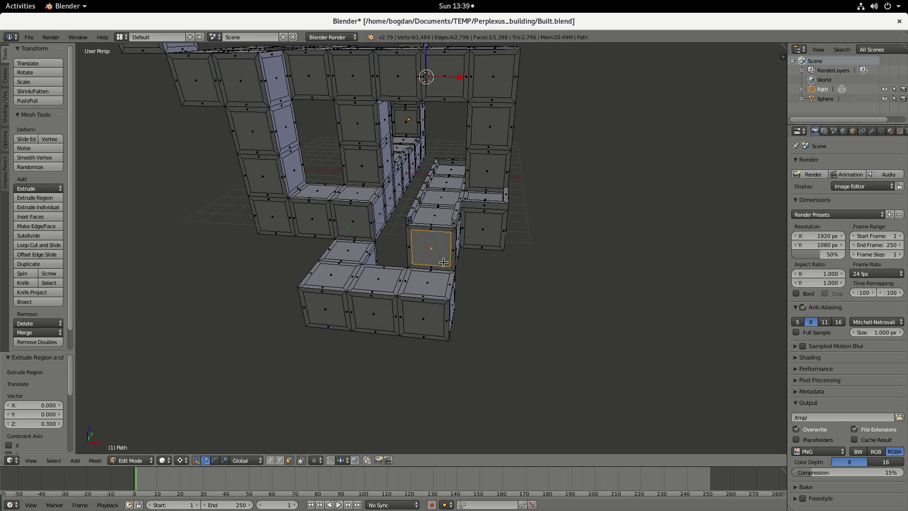
pyautogui.rightClick(454, 239)
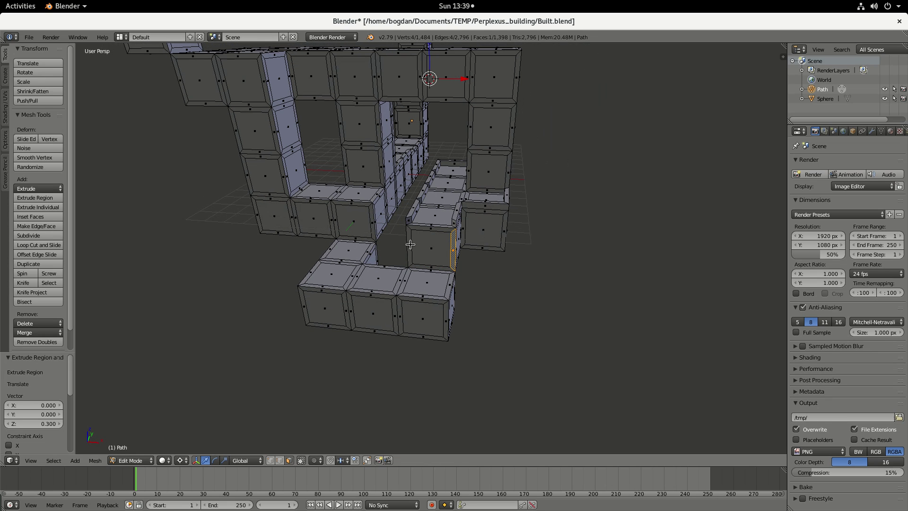
pyautogui.keyDown('shift'); pyautogui.rightClick(411, 244); pyautogui.keyUp('shift')
pyautogui.write('e0')
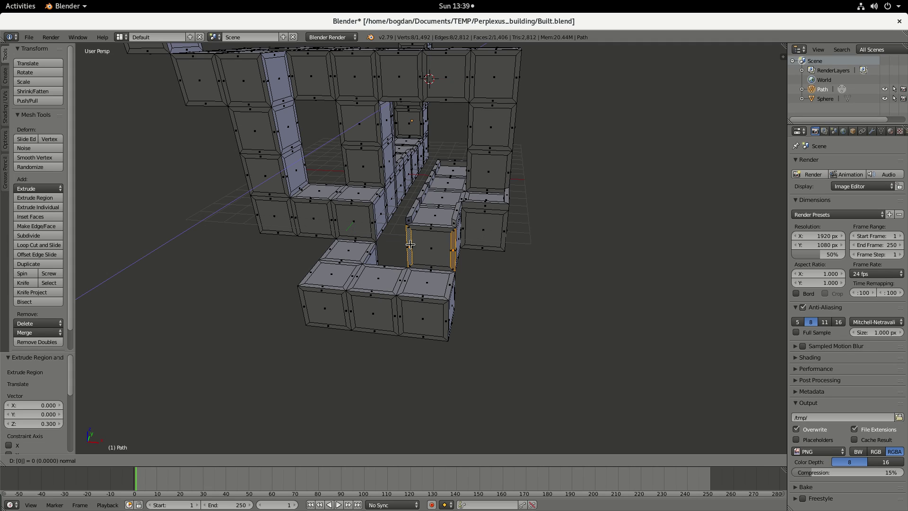
pyautogui.write('.3')
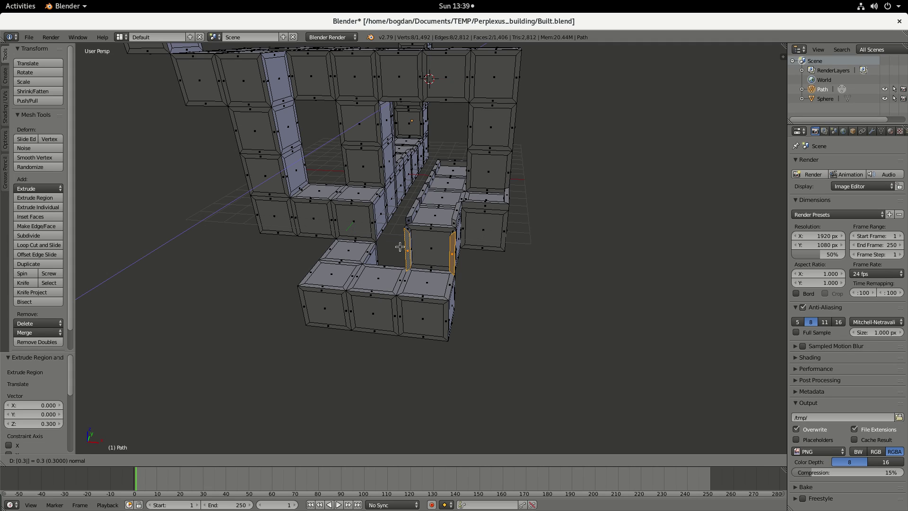
pyautogui.press('Return')
# Select the outer side border strip on top of the lowest row's end cube, below the walled passage.
pyautogui.rightClick(448, 287)
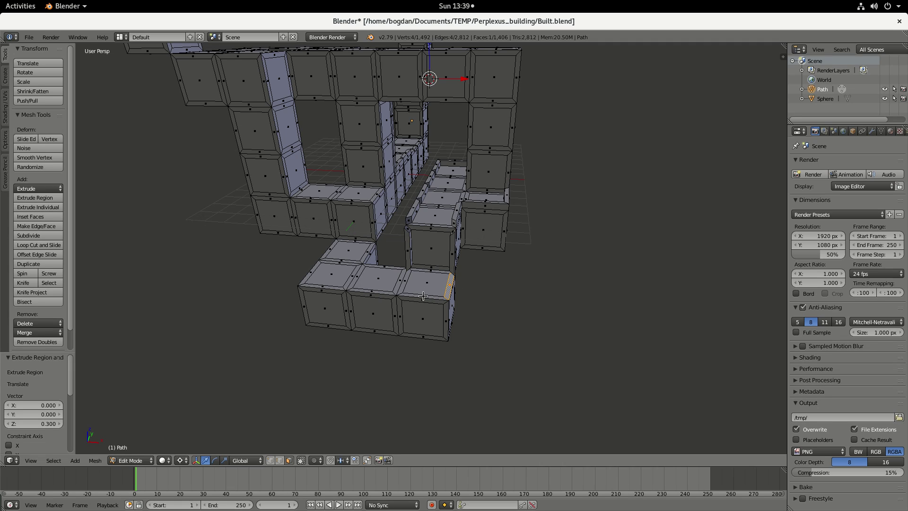
# Extrude the narrow border faces around the top of the low L-shaped block run by 0.3.
pyautogui.keyDown('ctrl'); pyautogui.click(388, 267); pyautogui.keyUp('ctrl')
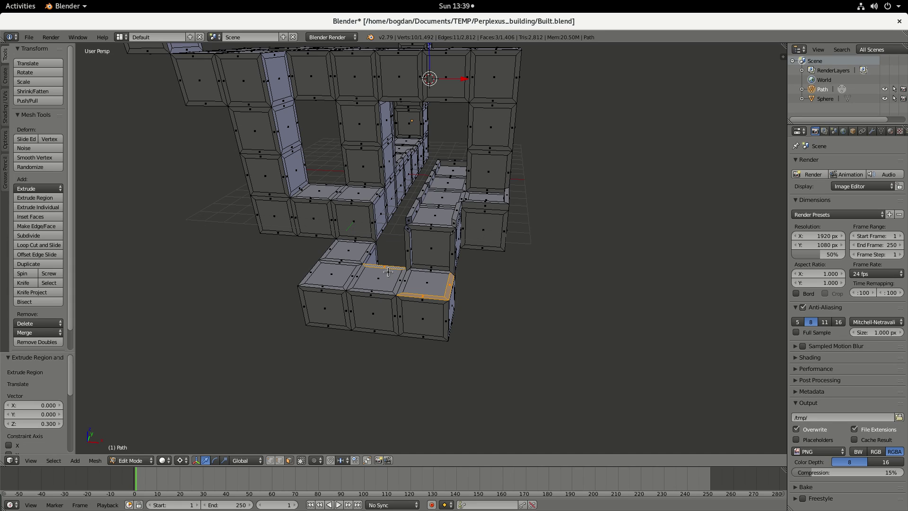
pyautogui.keyDown('ctrl'); pyautogui.click(324, 286); pyautogui.keyUp('ctrl')
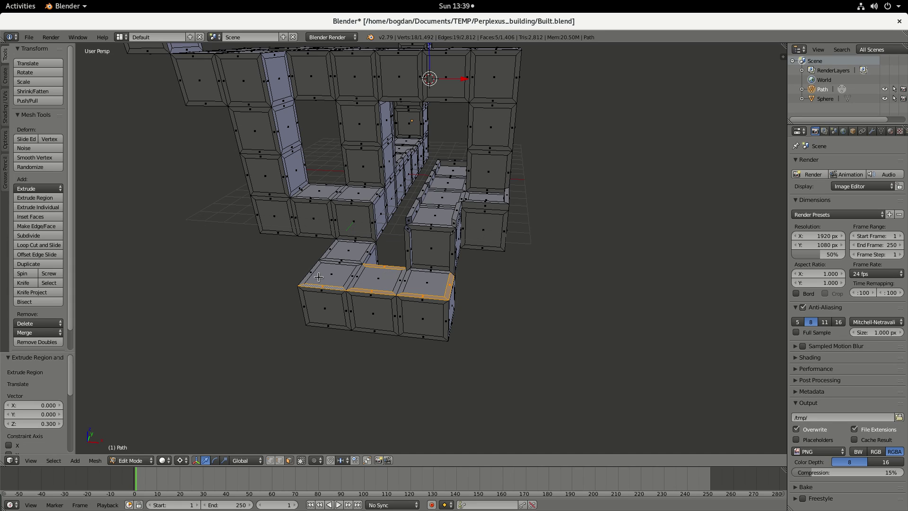
pyautogui.keyDown('ctrl'); pyautogui.click(334, 249); pyautogui.keyUp('ctrl')
pyautogui.press('e')
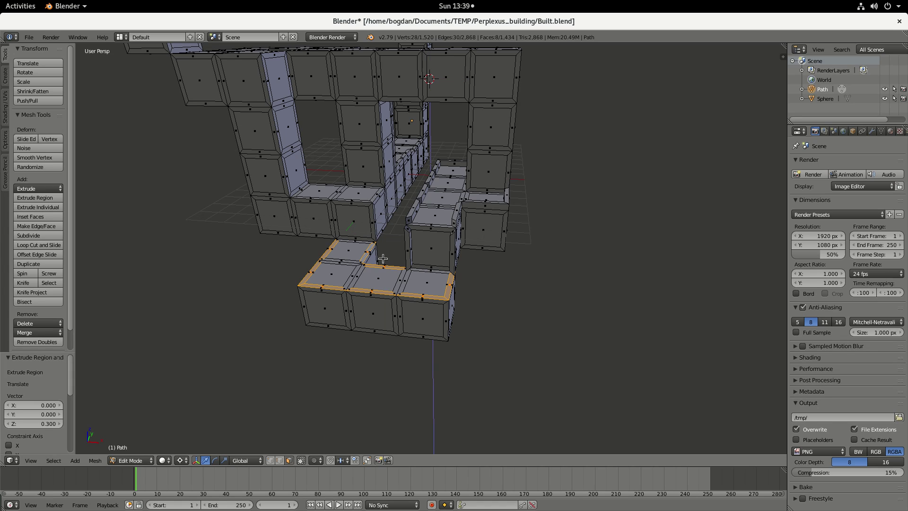
pyautogui.write('0.3')
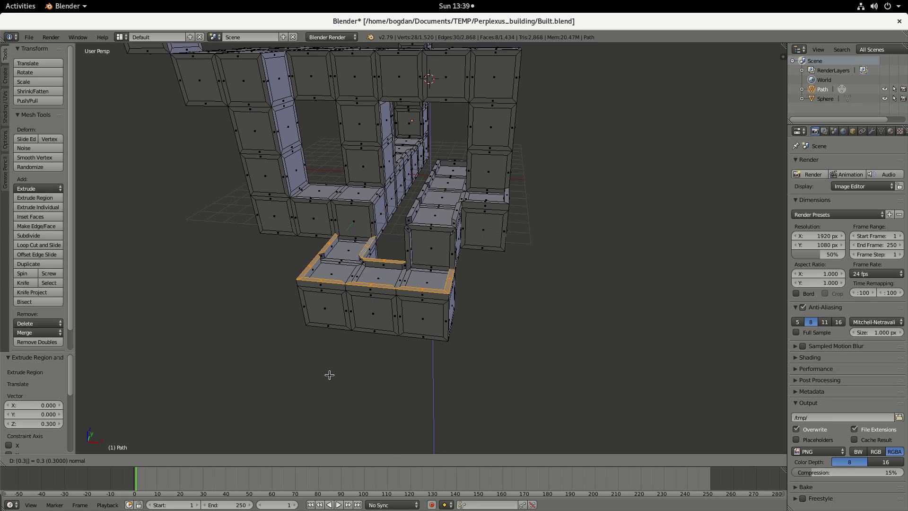
pyautogui.press('Return')
# Select the narrow border faces outlining the front of the adjoining path section, from its lower three blocks up the column to the upper two blocks.
pyautogui.moveTo(337, 204); pyautogui.dragTo(394, 242, button='middle')
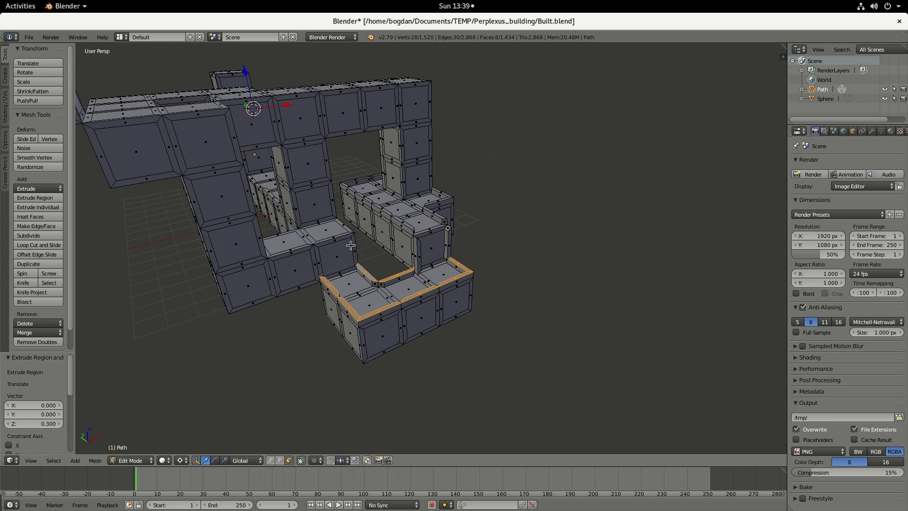
pyautogui.moveTo(344, 258); pyautogui.dragTo(293, 251, button='middle')
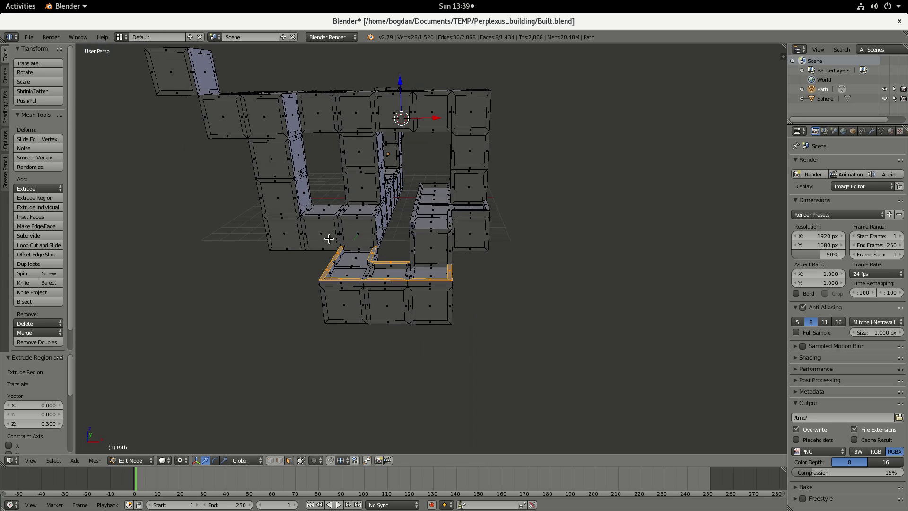
pyautogui.moveTo(362, 212); pyautogui.dragTo(358, 213, button='middle')
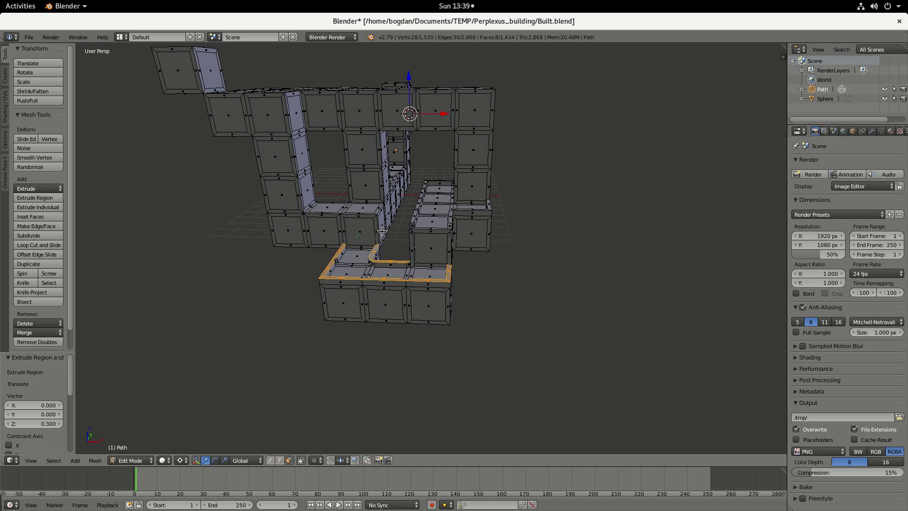
pyautogui.moveTo(375, 226); pyautogui.dragTo(374, 225, button='middle')
pyautogui.rightClick(375, 228)
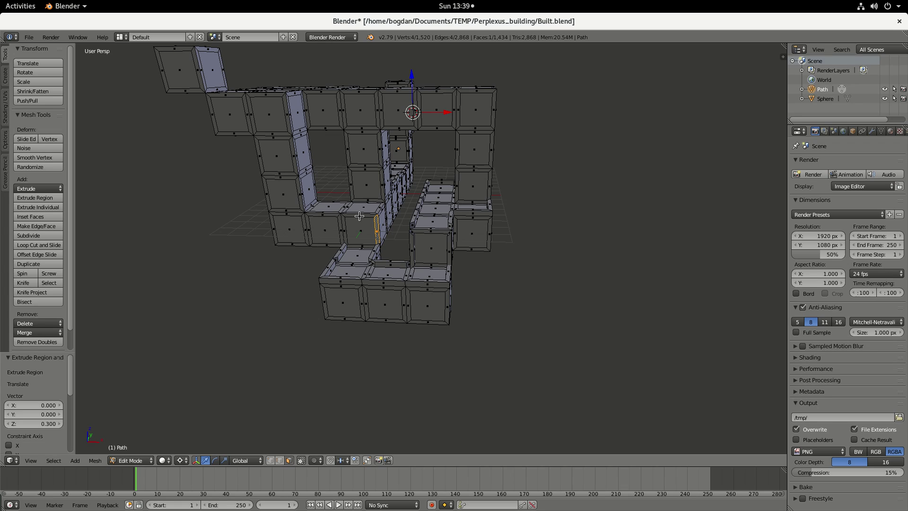
pyautogui.keyDown('ctrl'); pyautogui.rightClick(322, 216); pyautogui.keyUp('ctrl')
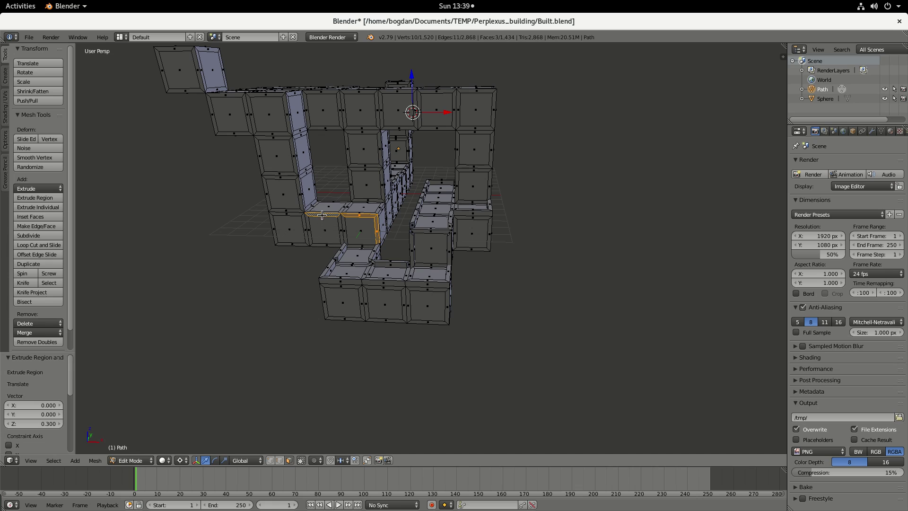
pyautogui.keyDown('ctrl'); pyautogui.rightClick(286, 244); pyautogui.keyUp('ctrl')
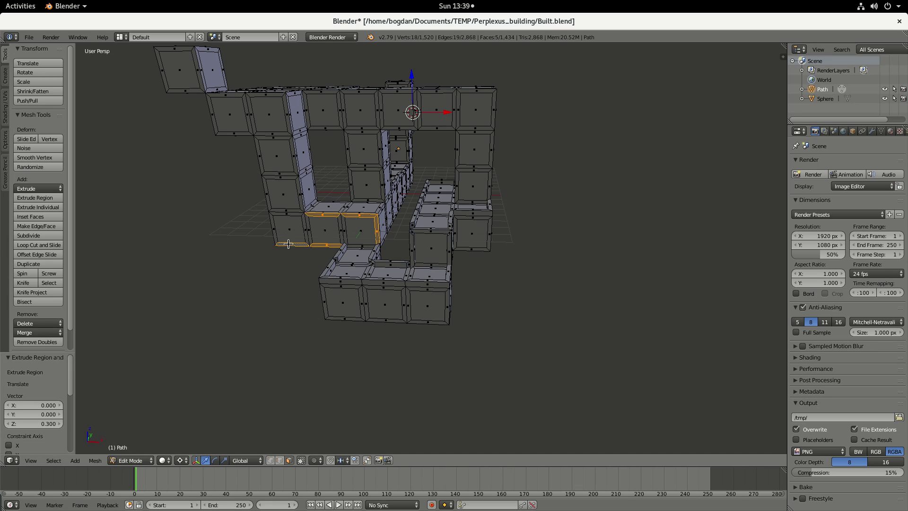
pyautogui.keyDown('ctrl'); pyautogui.rightClick(266, 195); pyautogui.keyUp('ctrl')
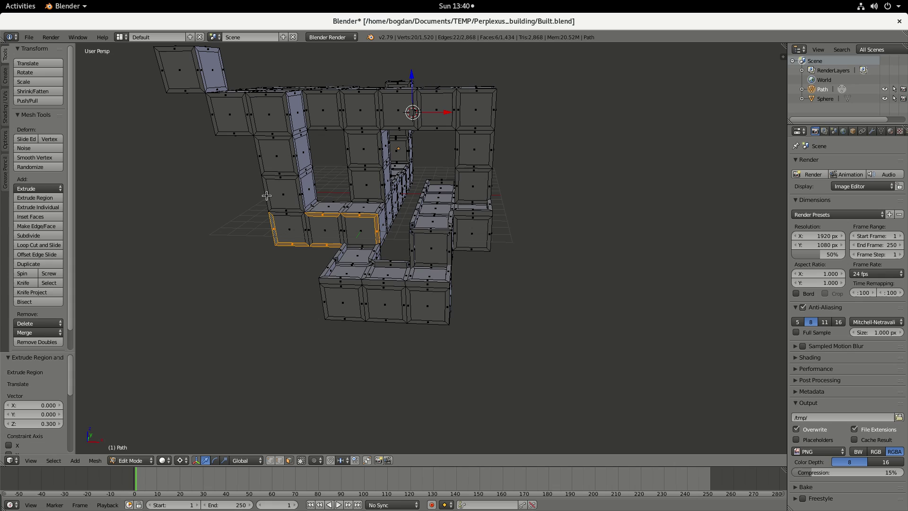
pyautogui.keyDown('ctrl'); pyautogui.rightClick(301, 197); pyautogui.keyUp('ctrl')
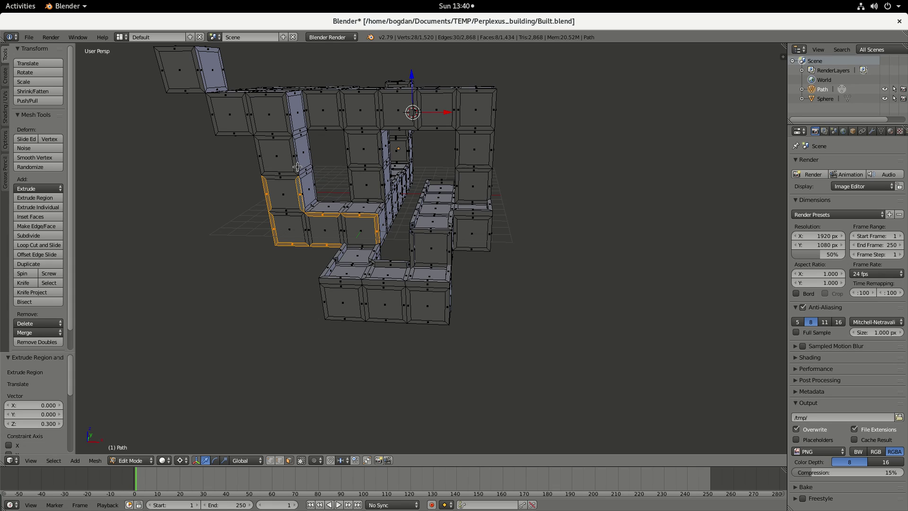
pyautogui.keyDown('ctrl'); pyautogui.rightClick(258, 152); pyautogui.keyUp('ctrl')
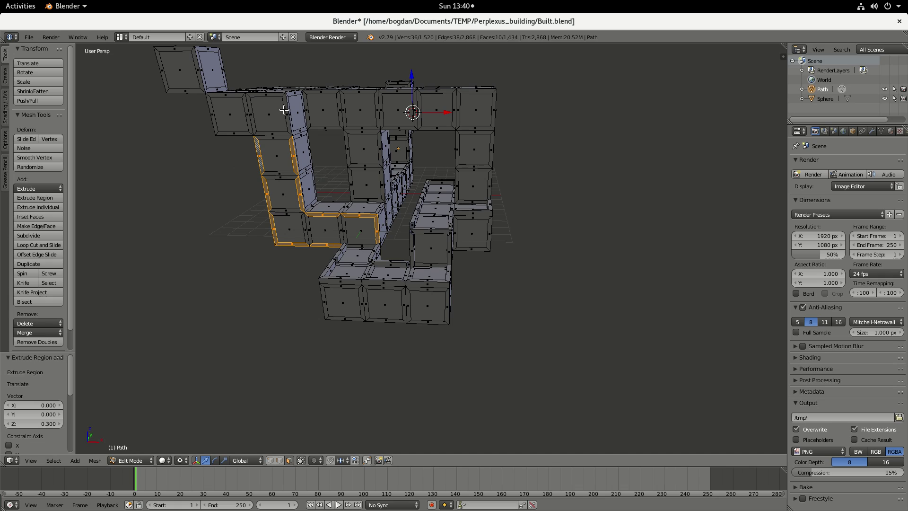
pyautogui.keyDown('ctrl'); pyautogui.rightClick(259, 96); pyautogui.keyUp('ctrl')
pyautogui.keyDown('ctrl'); pyautogui.rightClick(214, 118); pyautogui.keyUp('ctrl')
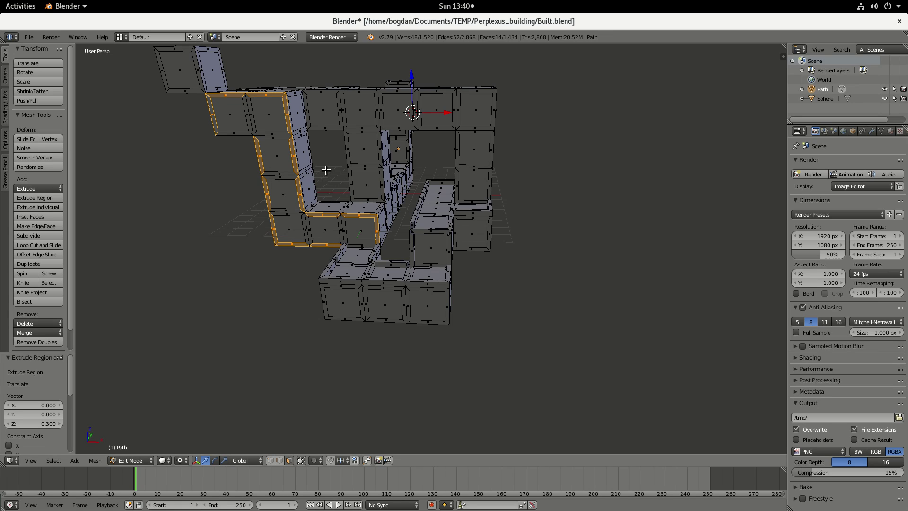
pyautogui.press('e')
pyautogui.write('e0')
pyautogui.write('.3')
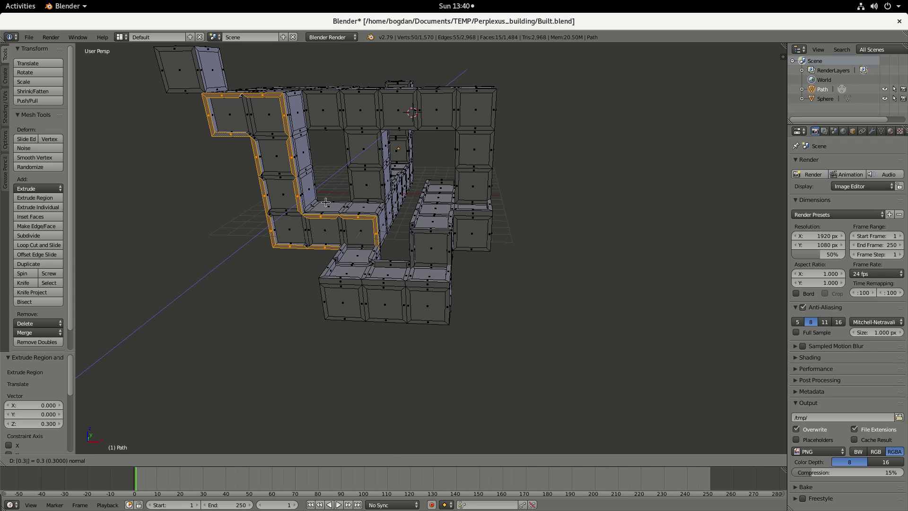
pyautogui.press('Escape')
# Undo the attempted extrusion and step back through the border-face selections on the front of the path section.
pyautogui.hotkey('ctrl', 'z')
pyautogui.hotkey('ctrl', 'z')
pyautogui.hotkey('ctrl', 'z')
pyautogui.hotkey('ctrl', 'z')
pyautogui.hotkey('ctrl', 'z')
pyautogui.hotkey('ctrl', 'z')
pyautogui.hotkey('ctrl', 'z')
pyautogui.hotkey('ctrl', 'z')
pyautogui.hotkey('ctrl', 'z')
pyautogui.hotkey('ctrl', 'z')
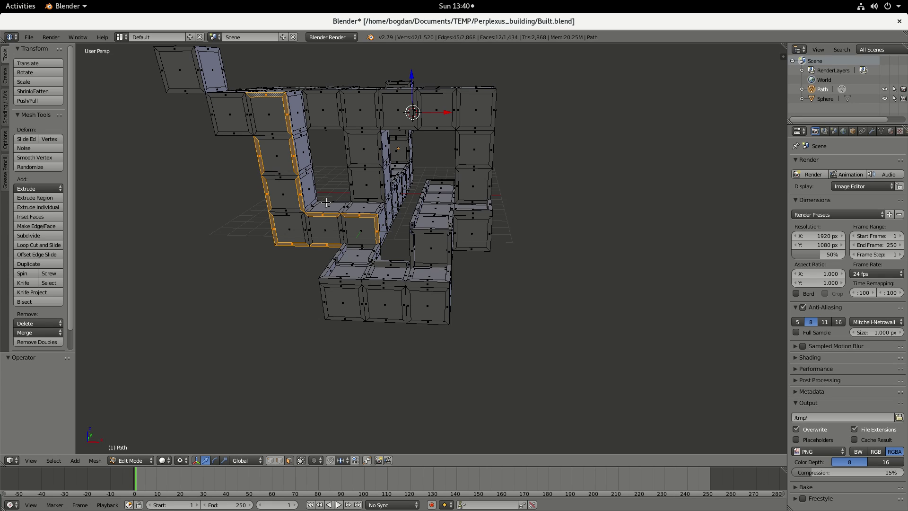
pyautogui.hotkey('ctrl', 'z')
pyautogui.hotkey('ctrl', 'z')
pyautogui.hotkey('ctrl', 'z')
pyautogui.hotkey('ctrl', 'z')
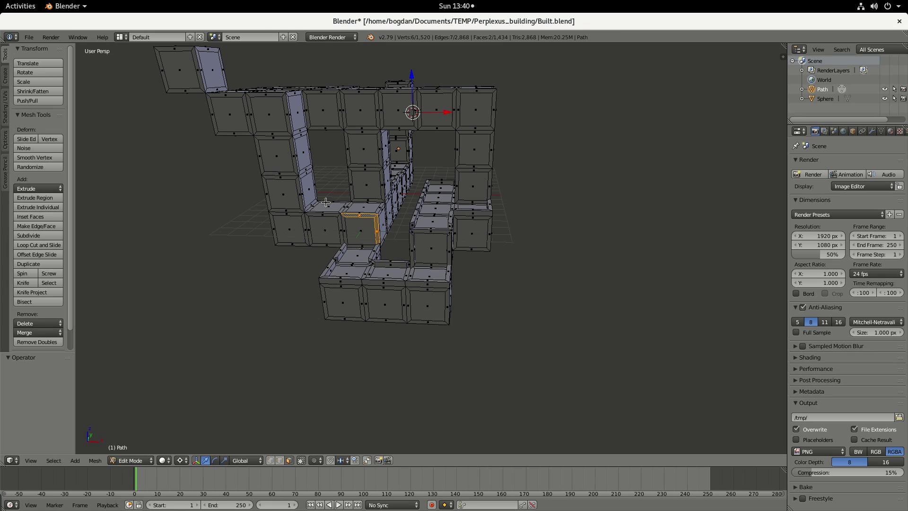
# Redo the border-face selections along the lower blocks, column and upper blocks of the front section.
pyautogui.hotkey('ctrl', 'shift', 'z')
pyautogui.hotkey('ctrl', 'shift', 'z')
pyautogui.hotkey('ctrl', 'shift', 'z')
pyautogui.hotkey('ctrl', 'shift', 'z')
pyautogui.hotkey('ctrl', 'shift', 'z')
pyautogui.hotkey('ctrl', 'shift', 'z')
pyautogui.hotkey('ctrl', 'shift', 'z')
pyautogui.hotkey('ctrl', 'shift', 'z')
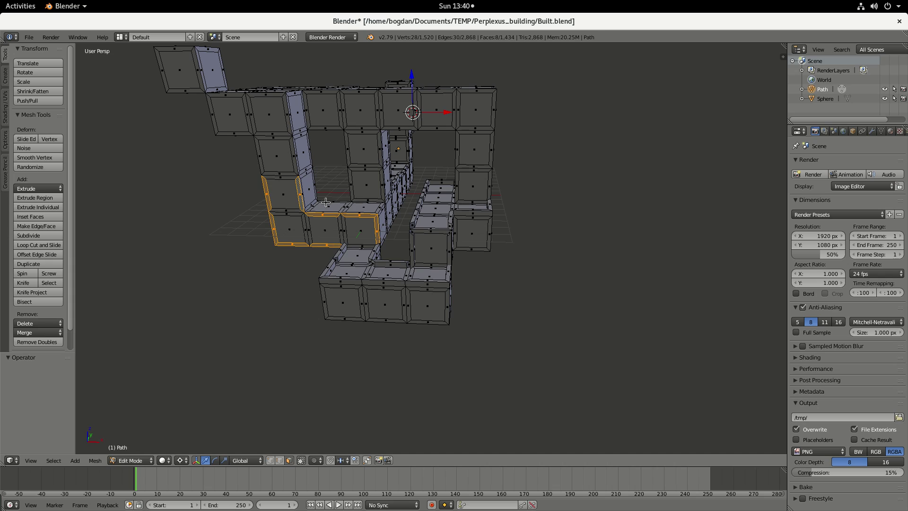
pyautogui.hotkey('ctrl', 'shift', 'z')
pyautogui.hotkey('ctrl', 'shift', 'z')
pyautogui.hotkey('ctrl', 'shift', 'z')
pyautogui.hotkey('ctrl', 'shift', 'z')
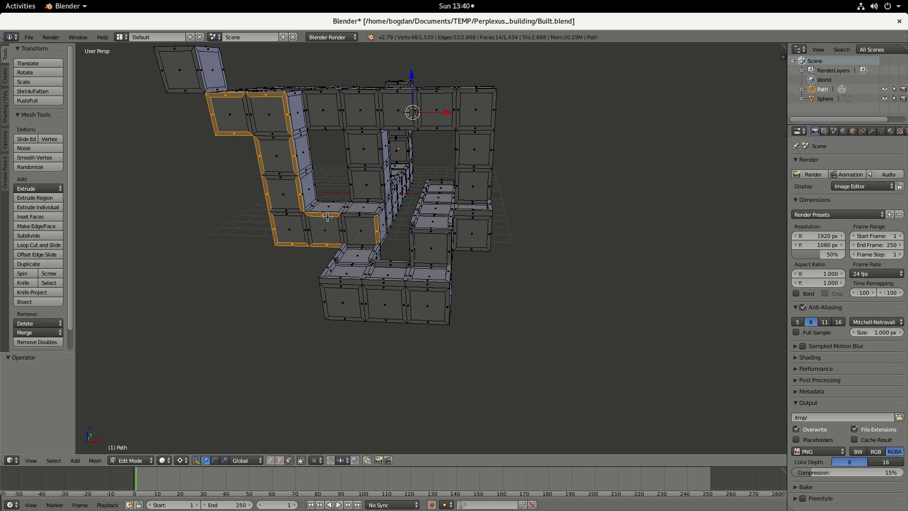
# Extrude the selected front border faces by 0.3.
pyautogui.press('e')
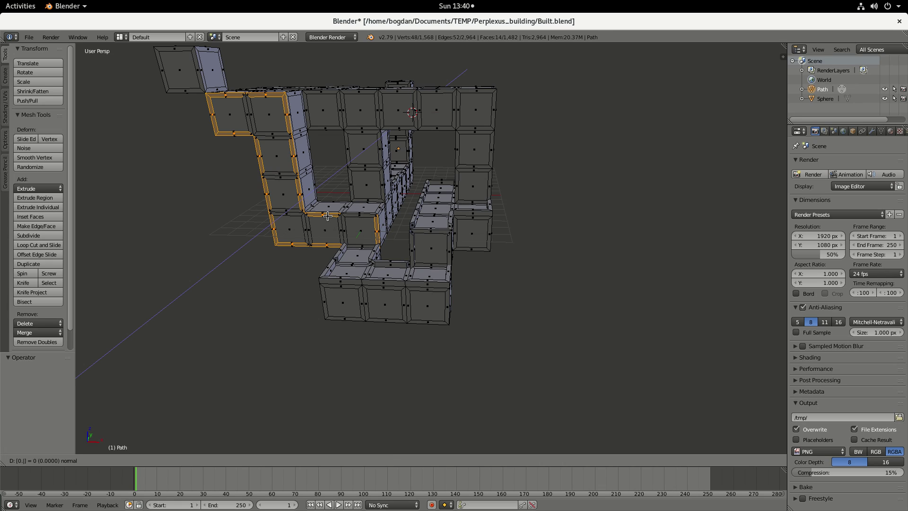
pyautogui.write('0.3')
pyautogui.press('Return')
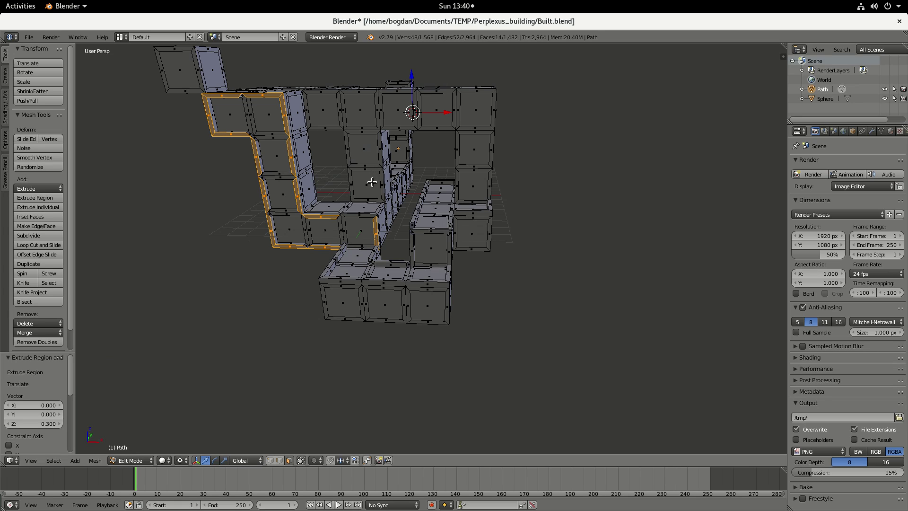
# Extrude the edge border faces around the two-block floor between the vertical columns by 0.3, leaving the sides against the columns out.
pyautogui.moveTo(355, 207); pyautogui.dragTo(359, 213, button='middle')
pyautogui.scroll(4, 359, 213)
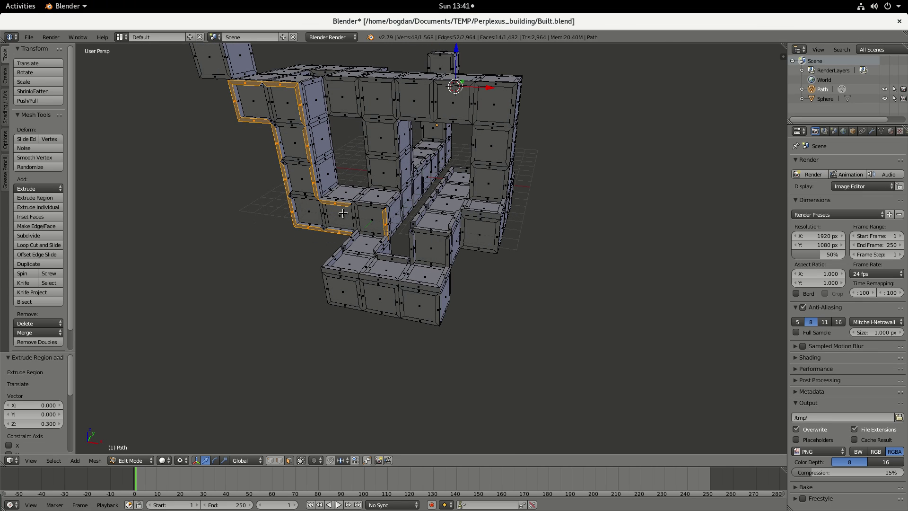
pyautogui.scroll(-2, 350, 188)
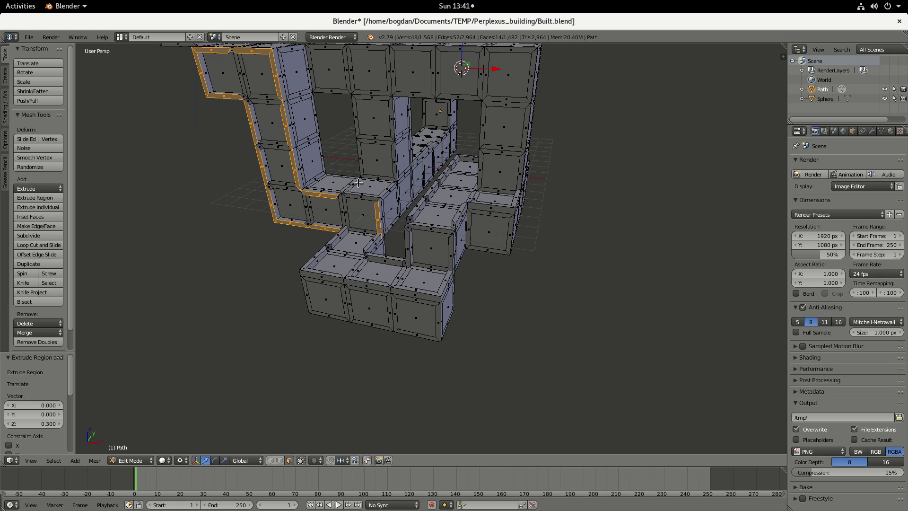
pyautogui.click(290, 78)
pyautogui.keyDown('shift'); pyautogui.click(370, 187); pyautogui.keyUp('shift')
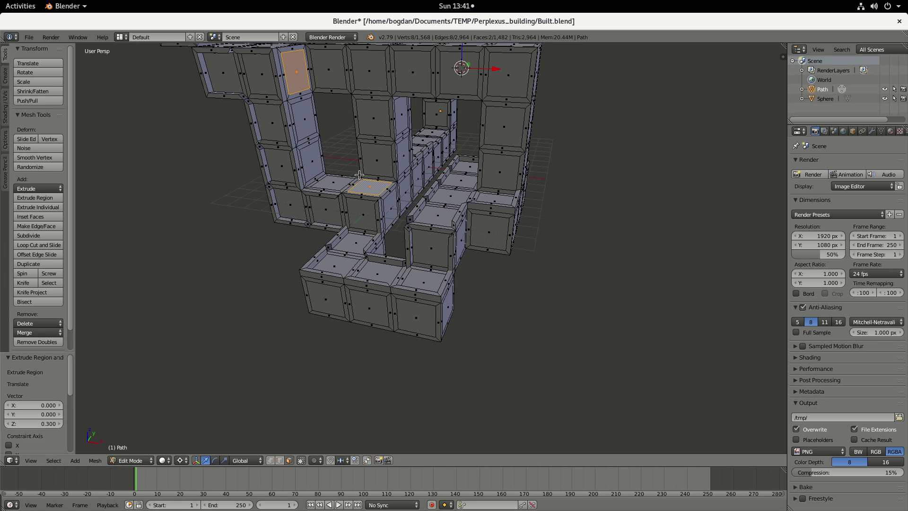
pyautogui.press('KP_Decimal')
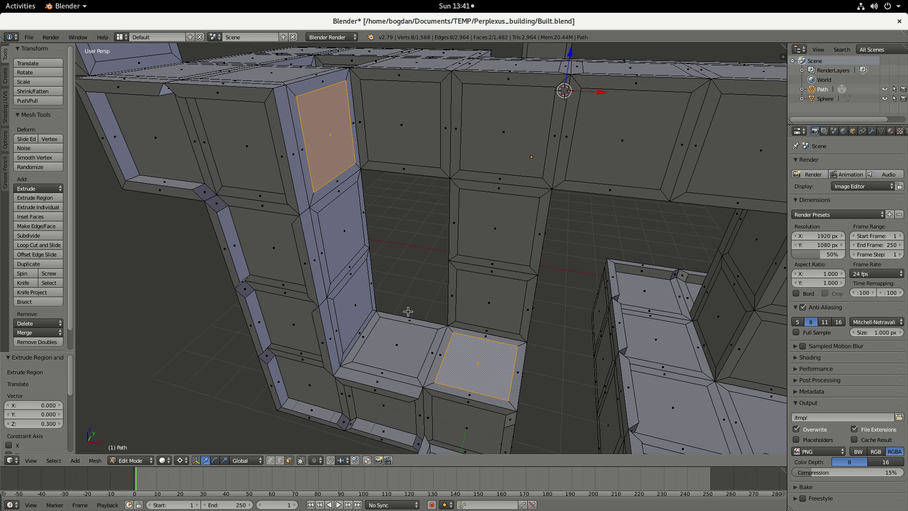
pyautogui.rightClick(518, 374)
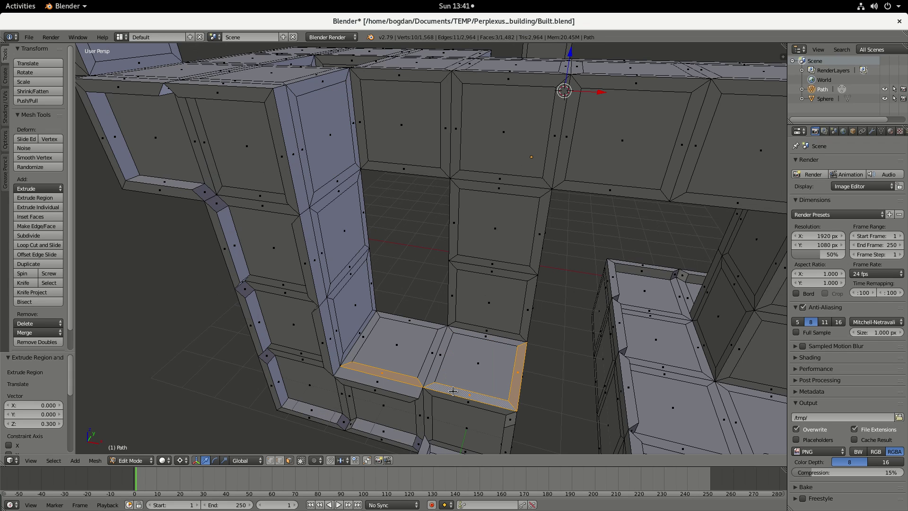
pyautogui.keyDown('alt'); pyautogui.rightClick(452, 392); pyautogui.keyUp('alt')
pyautogui.write('e0.3')
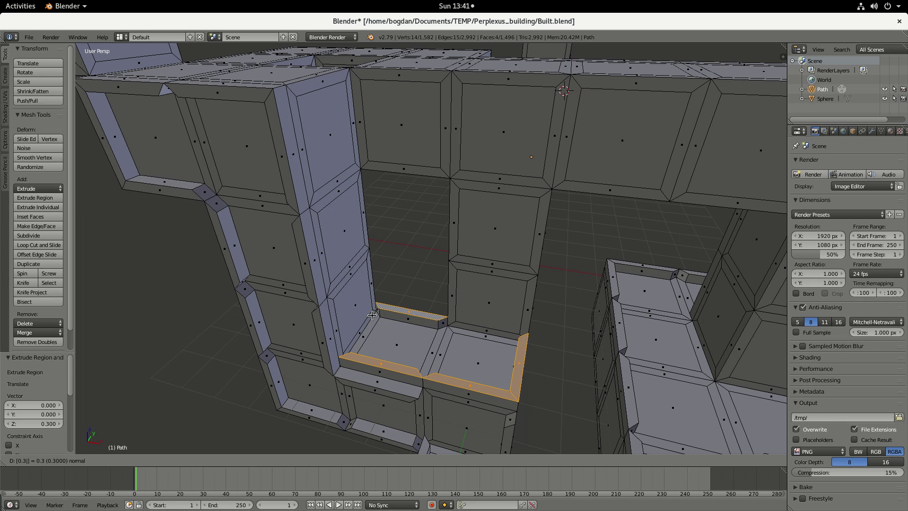
pyautogui.press('Return')
# Extrude the narrow border faces along both sides of the tall column's inner wall, above the two-block floor, by 0.3.
pyautogui.rightClick(336, 324)
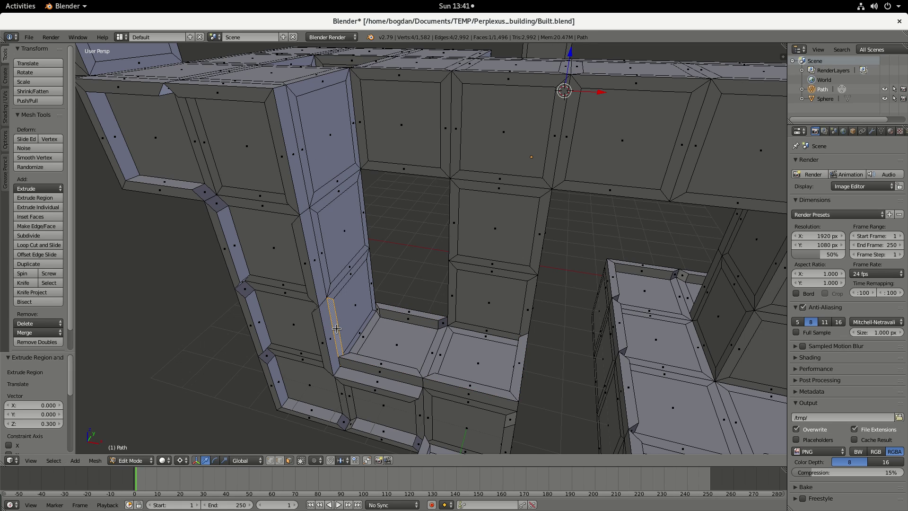
pyautogui.keyDown('shift'); pyautogui.rightClick(303, 156); pyautogui.keyUp('shift')
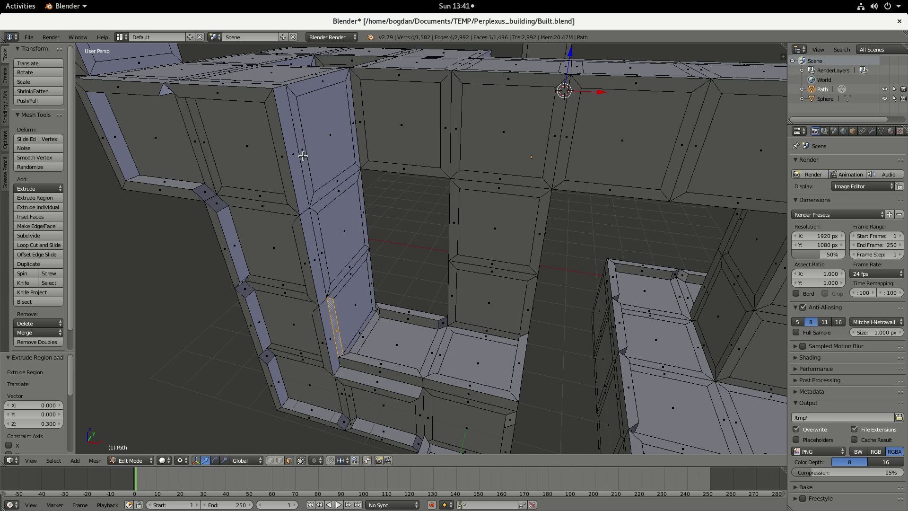
pyautogui.keyDown('shift'); pyautogui.rightClick(320, 238); pyautogui.keyUp('shift')
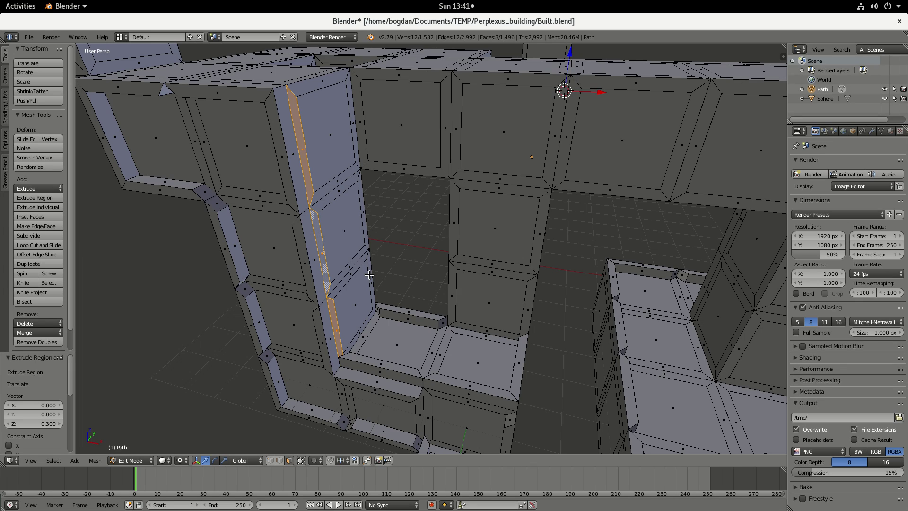
pyautogui.keyDown('shift'); pyautogui.rightClick(363, 212); pyautogui.keyUp('shift')
pyautogui.keyDown('shift'); pyautogui.rightClick(370, 275); pyautogui.keyUp('shift')
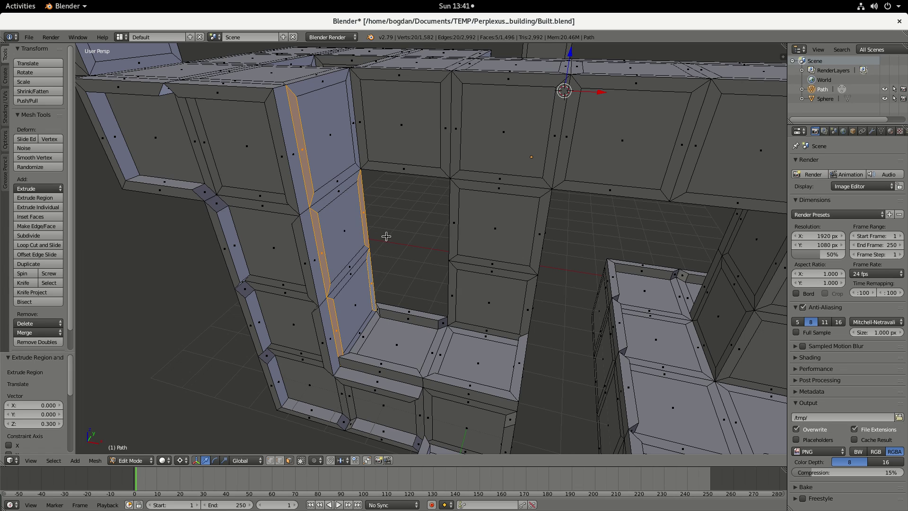
pyautogui.write('e')
pyautogui.write('0.')
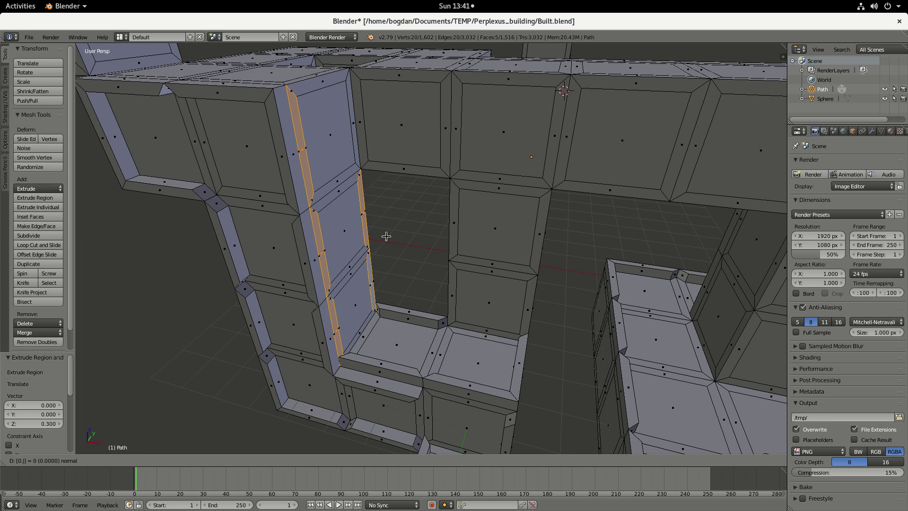
pyautogui.write('3')
pyautogui.press('Return')
# Select the narrow front border faces along both sides of the two-block column hanging below the upper beam.
pyautogui.scroll(-4, 387, 236)
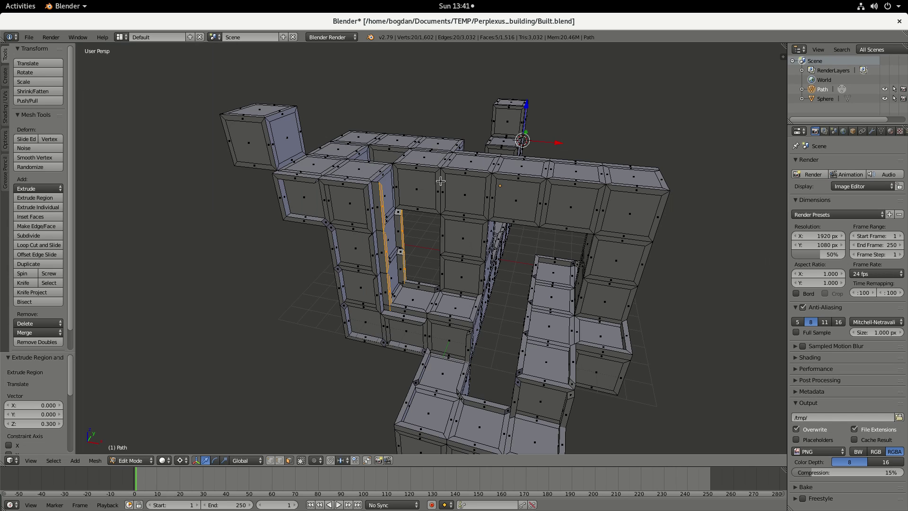
pyautogui.scroll(1, 440, 181)
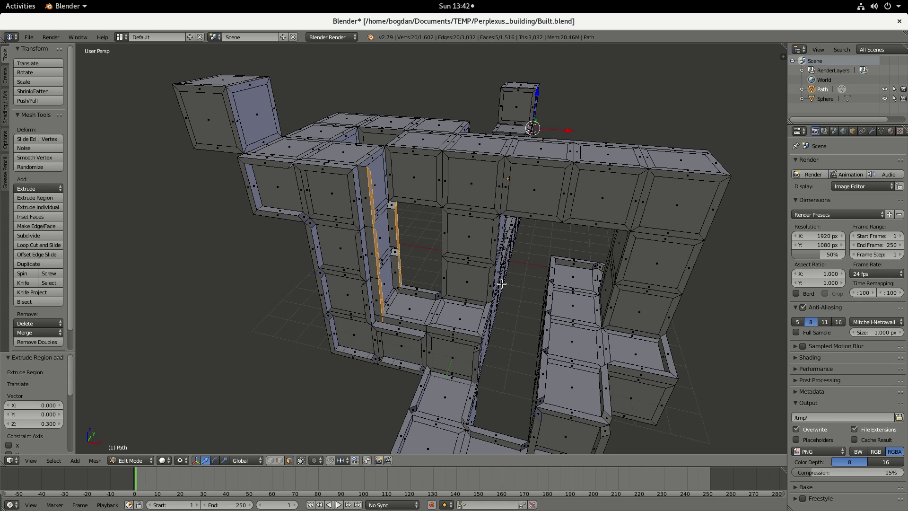
pyautogui.rightClick(446, 272)
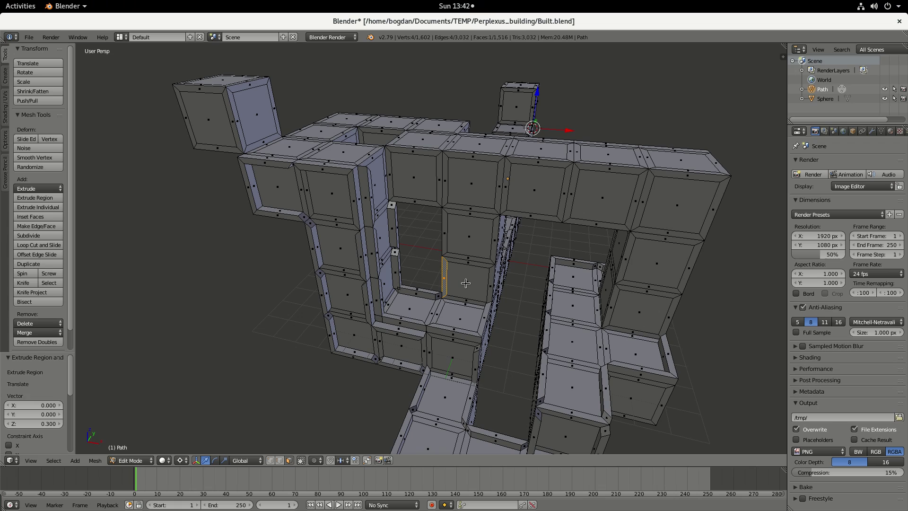
pyautogui.keyDown('shift'); pyautogui.rightClick(489, 280); pyautogui.keyUp('shift')
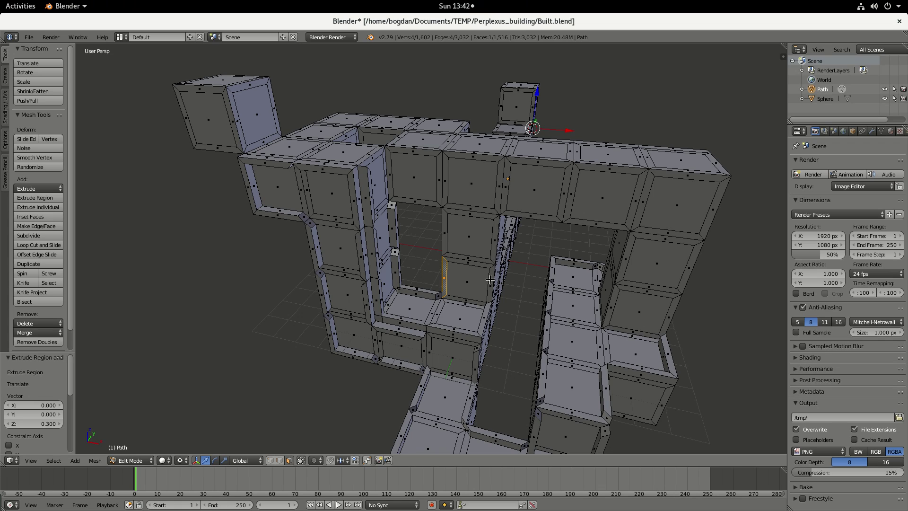
pyautogui.keyDown('shift'); pyautogui.rightClick(453, 230); pyautogui.keyUp('shift')
pyautogui.keyDown('shift'); pyautogui.rightClick(452, 231); pyautogui.keyUp('shift')
pyautogui.keyDown('shift'); pyautogui.rightClick(444, 233); pyautogui.keyUp('shift')
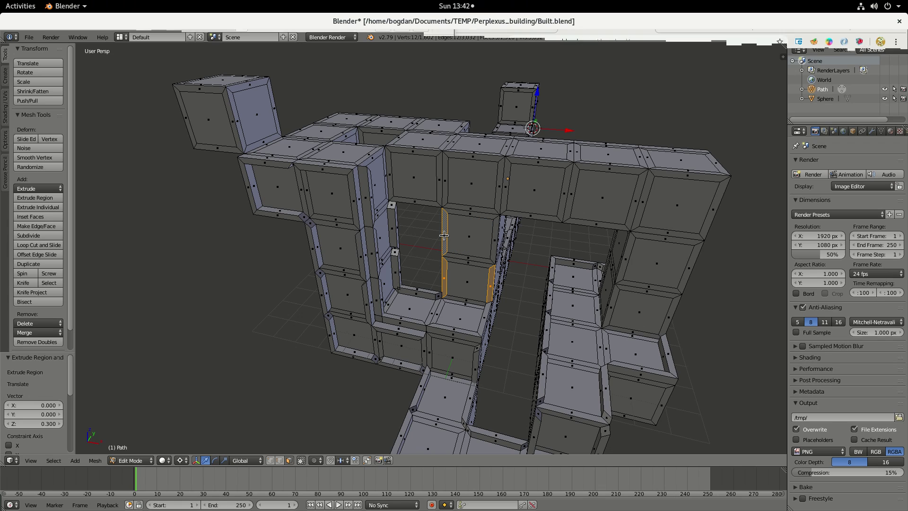
pyautogui.keyDown('shift'); pyautogui.rightClick(496, 230); pyautogui.keyUp('shift')
# Add the front border faces along the beam's upper and lower edges and its end column's sides, and extrude the selection by 0.3.
pyautogui.keyDown('shift'); pyautogui.rightClick(473, 156); pyautogui.keyUp('shift')
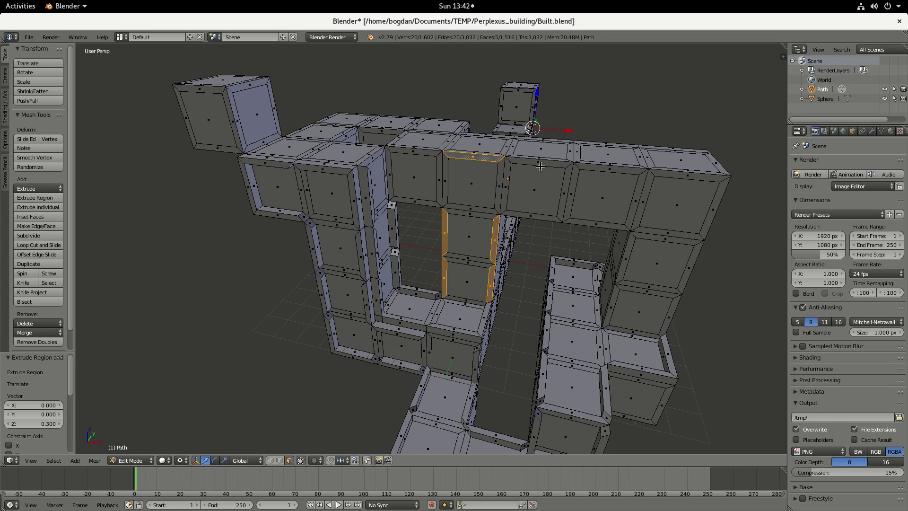
pyautogui.keyDown('ctrl'); pyautogui.rightClick(544, 217); pyautogui.keyUp('ctrl')
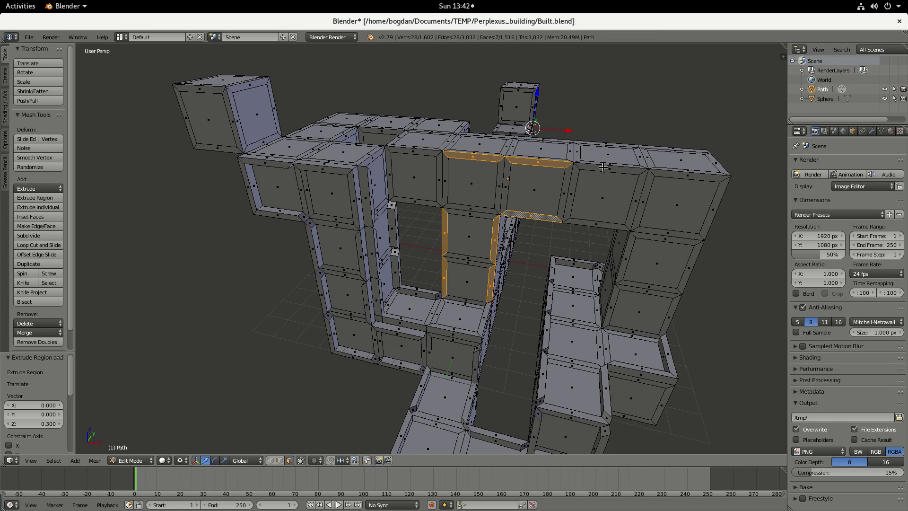
pyautogui.keyDown('ctrl'); pyautogui.rightClick(604, 222); pyautogui.keyUp('ctrl')
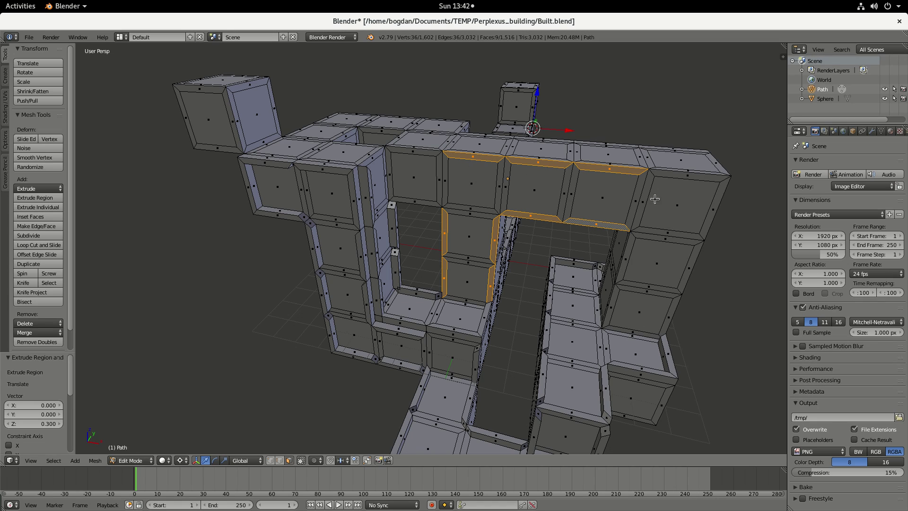
pyautogui.keyDown('ctrl'); pyautogui.rightClick(708, 216); pyautogui.keyUp('ctrl')
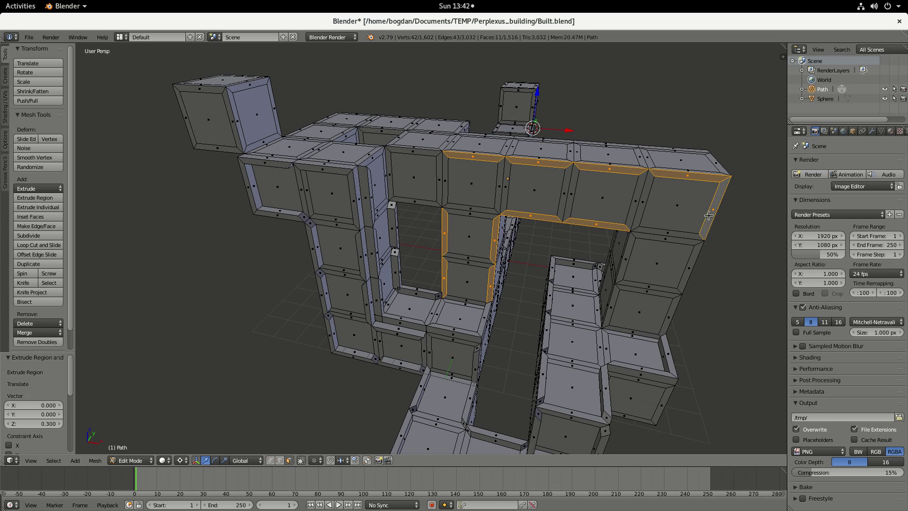
pyautogui.keyDown('ctrl'); pyautogui.rightClick(684, 275); pyautogui.keyUp('ctrl')
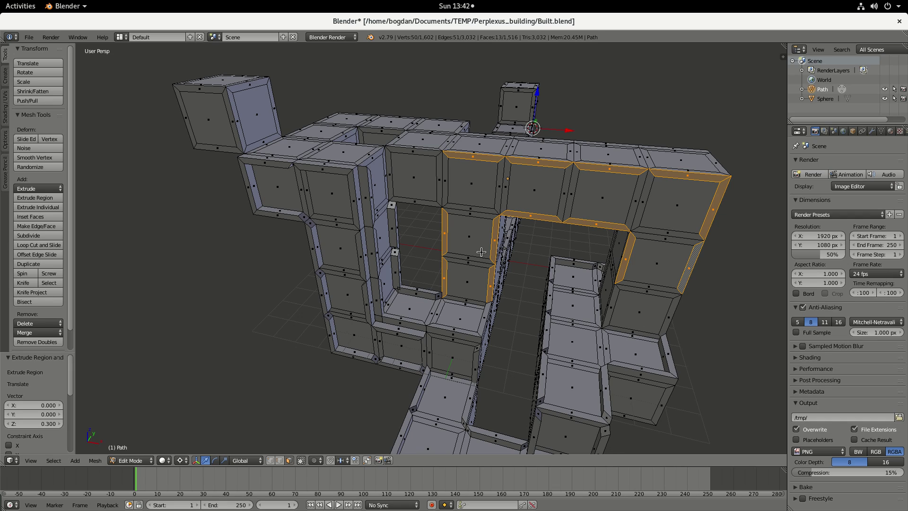
pyautogui.press('e')
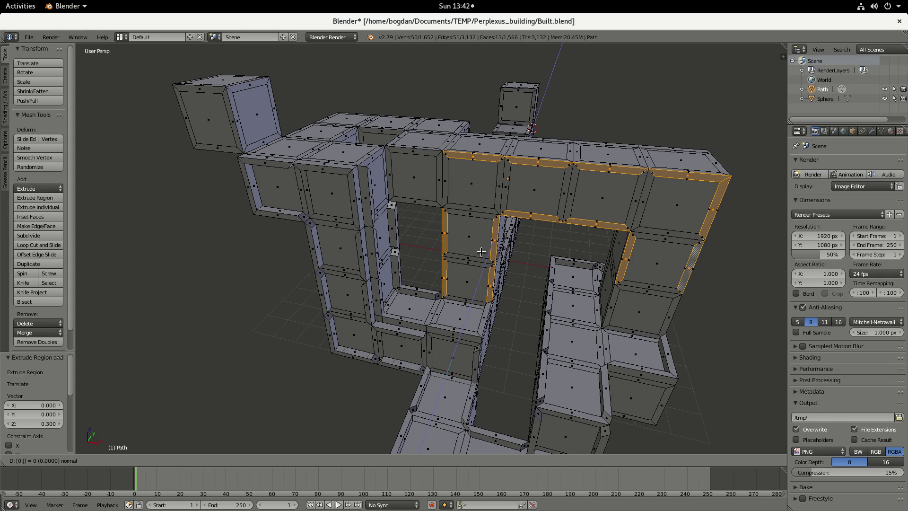
pyautogui.press('Return')
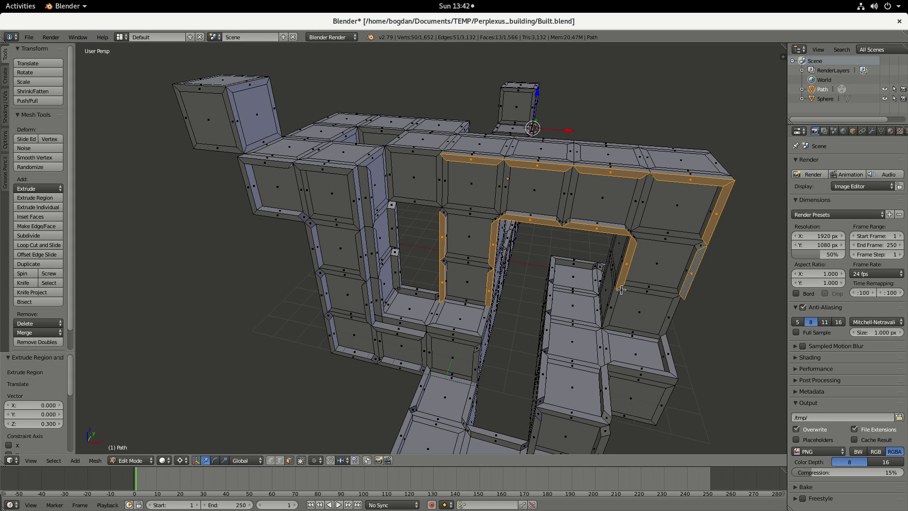
# Extrude the paired border faces at the beam's first front joint and across the end column's lower joint by 1, and clear the selection.
pyautogui.rightClick(443, 179)
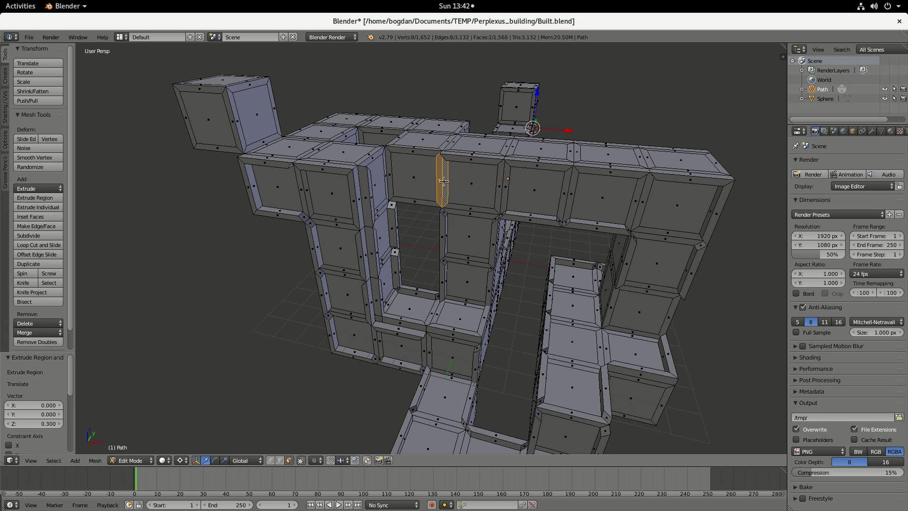
pyautogui.keyDown('shift'); pyautogui.rightClick(648, 289); pyautogui.keyUp('shift')
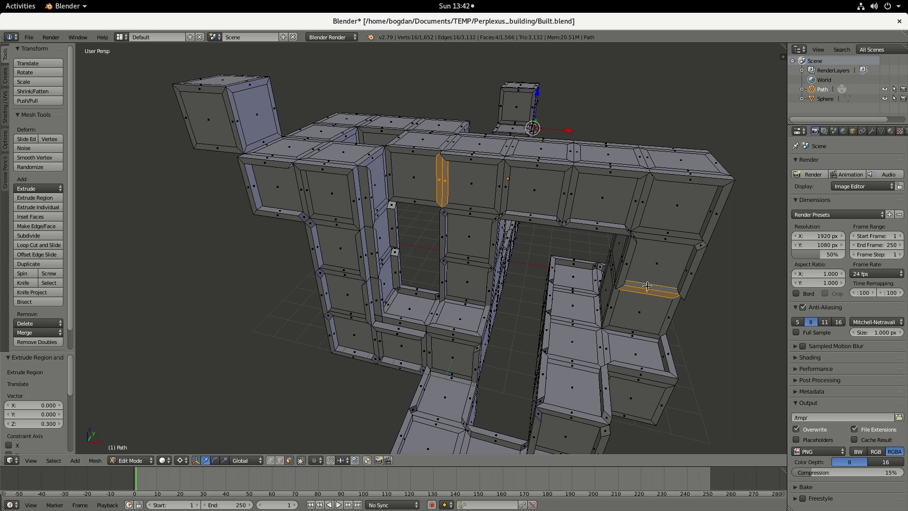
pyautogui.press('e')
pyautogui.click(584, 245)
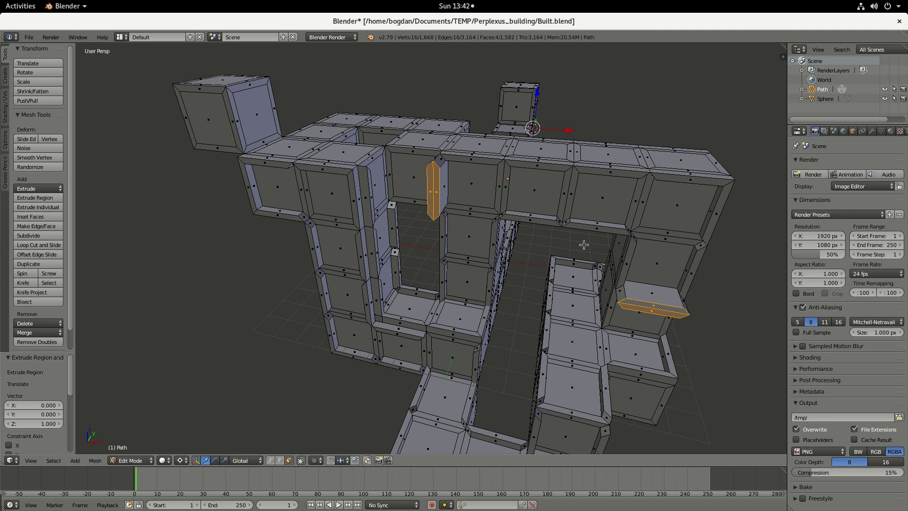
pyautogui.press('a')
# Select the top border faces along the outer edges of the upper blocks and around their square opening.
pyautogui.moveTo(591, 275); pyautogui.dragTo(629, 275, button='middle')
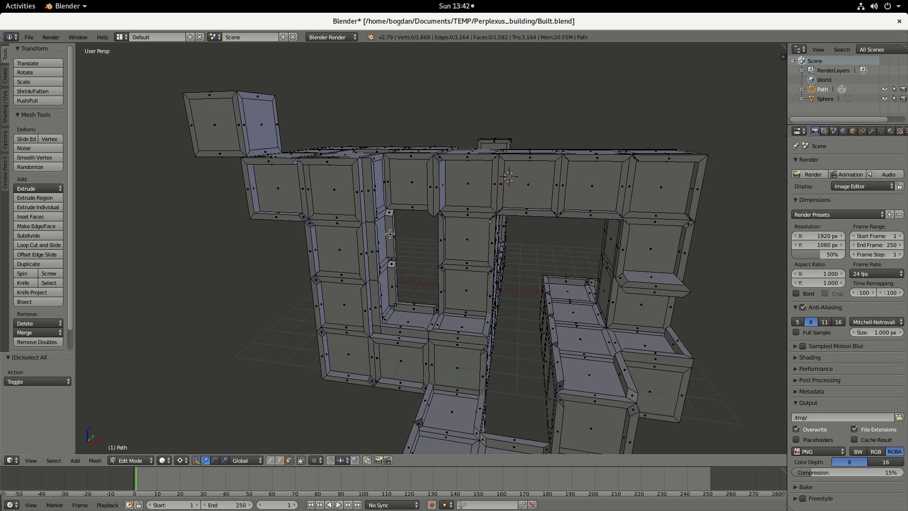
pyautogui.moveTo(418, 181); pyautogui.dragTo(359, 173, button='middle')
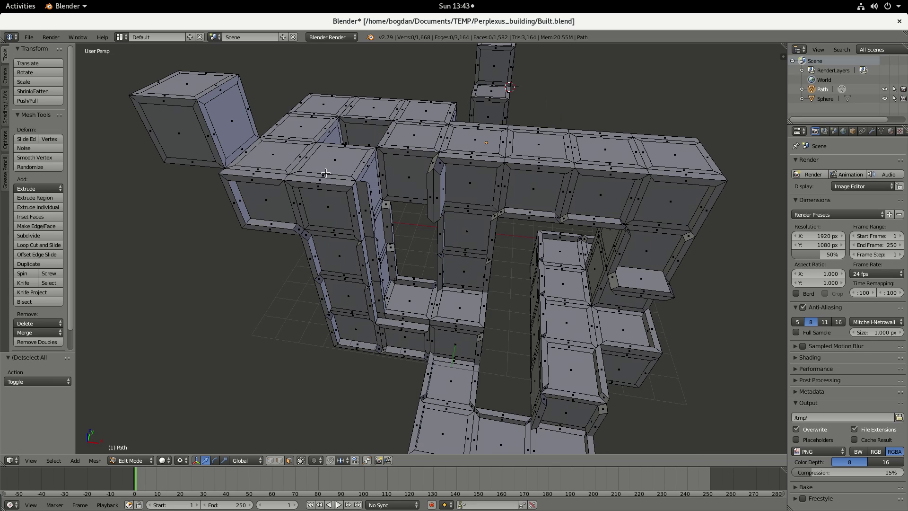
pyautogui.keyDown('alt'); pyautogui.rightClick(349, 147); pyautogui.keyUp('alt')
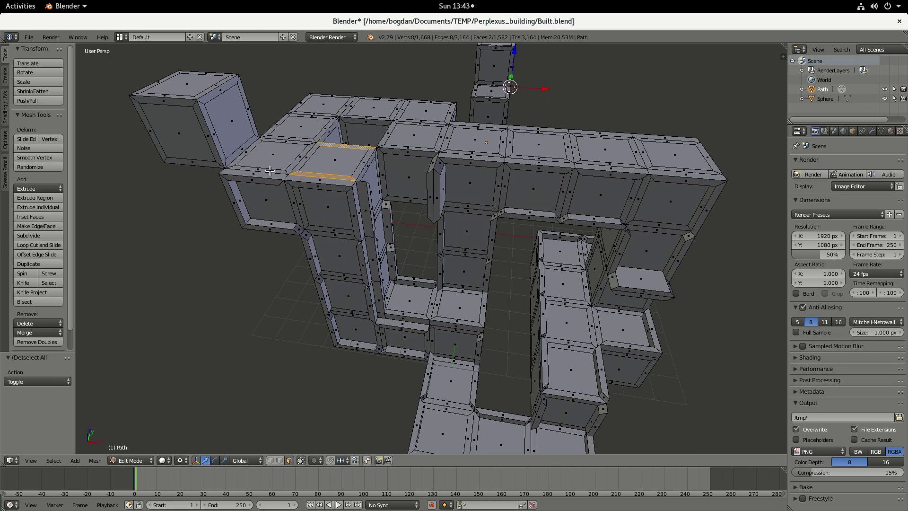
pyautogui.keyDown('alt'); pyautogui.keyDown('shift'); pyautogui.rightClick(278, 125); pyautogui.keyUp('shift'); pyautogui.keyUp('alt')
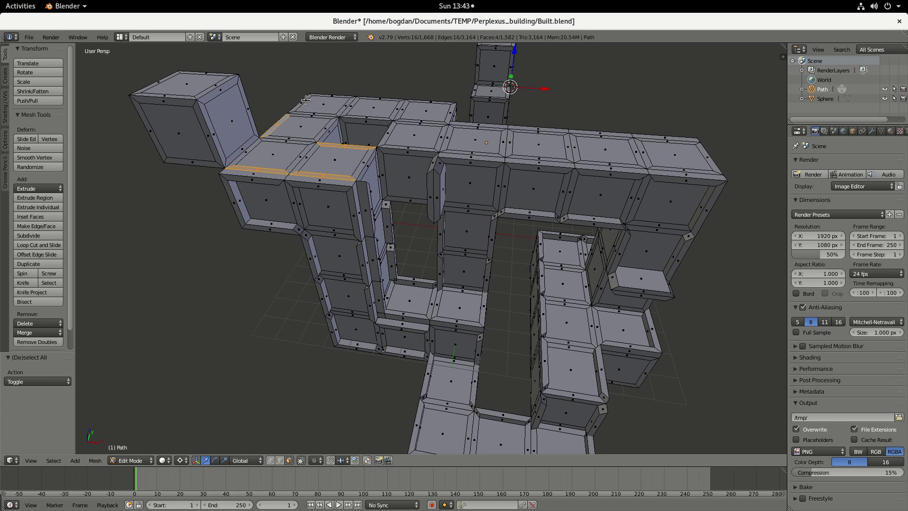
pyautogui.keyDown('alt'); pyautogui.keyDown('shift'); pyautogui.rightClick(338, 97); pyautogui.keyUp('shift'); pyautogui.keyUp('alt')
pyautogui.keyDown('alt'); pyautogui.keyDown('shift'); pyautogui.rightClick(378, 101); pyautogui.keyUp('shift'); pyautogui.keyUp('alt')
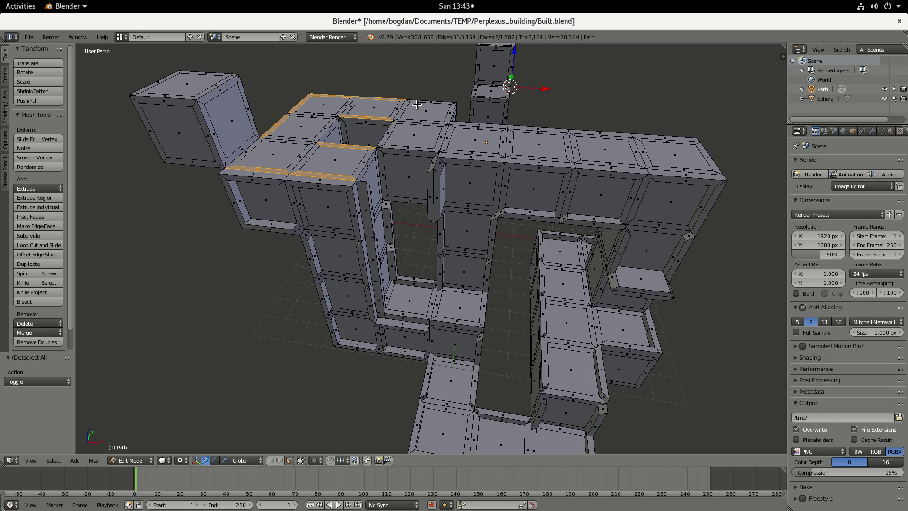
pyautogui.keyDown('alt'); pyautogui.keyDown('shift'); pyautogui.rightClick(388, 133); pyautogui.keyUp('shift'); pyautogui.keyUp('alt')
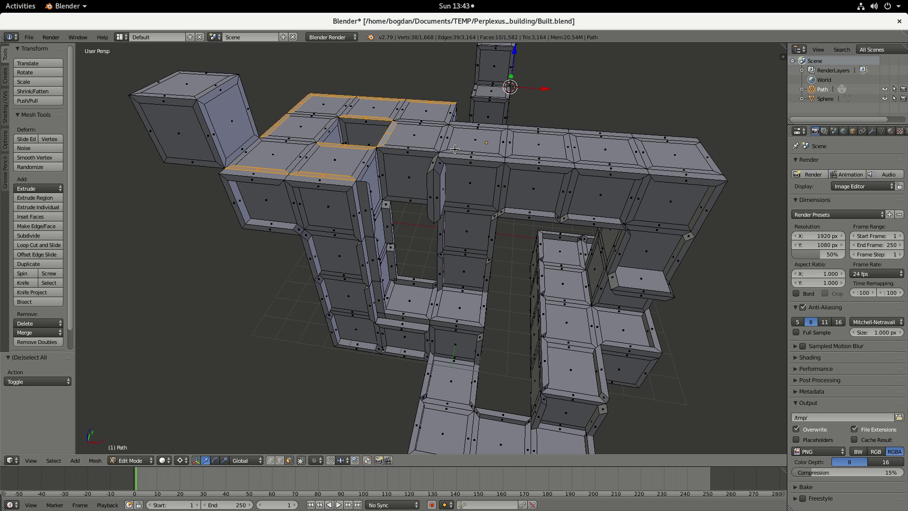
# Add the near top border of the beam's first block, the back row's end border and the far border of the beam's second block.
pyautogui.press('KP_Decimal')
pyautogui.scroll(-1, 517, 236)
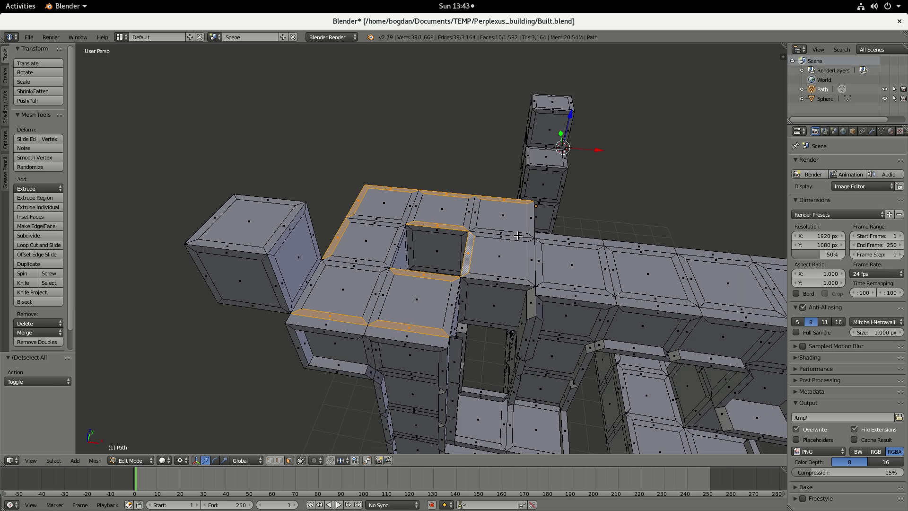
pyautogui.press('KP_6')
pyautogui.press('KP_8')
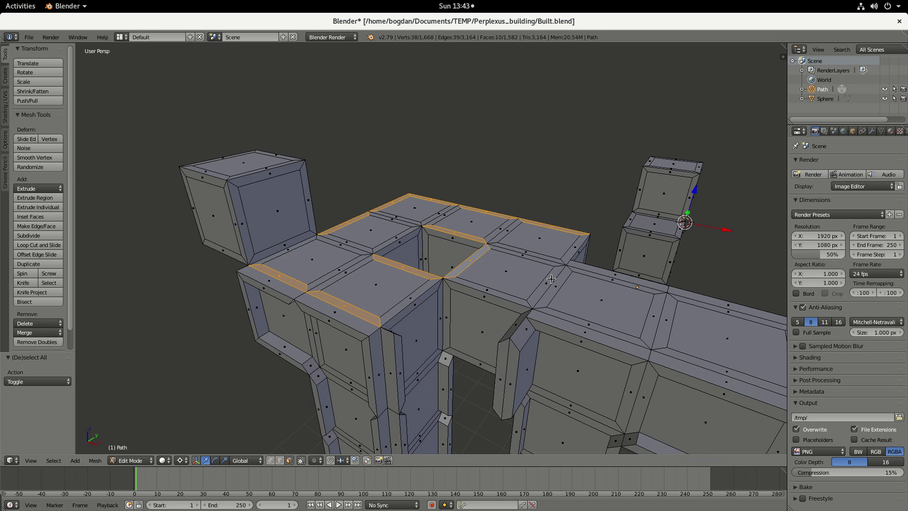
pyautogui.keyDown('shift'); pyautogui.rightClick(538, 308); pyautogui.keyUp('shift')
pyautogui.scroll(1, 538, 308)
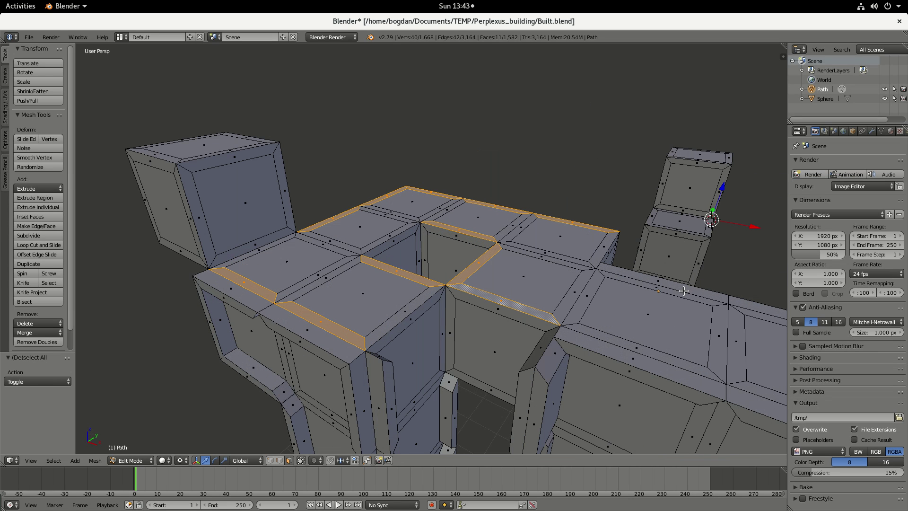
pyautogui.keyDown('shift'); pyautogui.rightClick(599, 246); pyautogui.keyUp('shift')
pyautogui.press('KP_4')
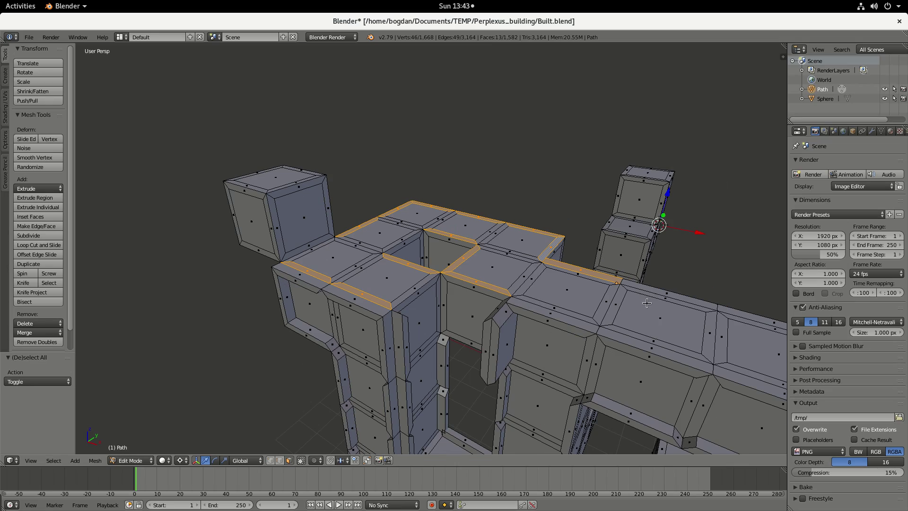
# Remove the far top border face of the beam's second block from the selection.
pyautogui.moveTo(647, 303); pyautogui.dragTo(546, 311, button='middle')
pyautogui.press('KP_6')
pyautogui.press('KP_6')
pyautogui.press('KP_6')
pyautogui.press('KP_6')
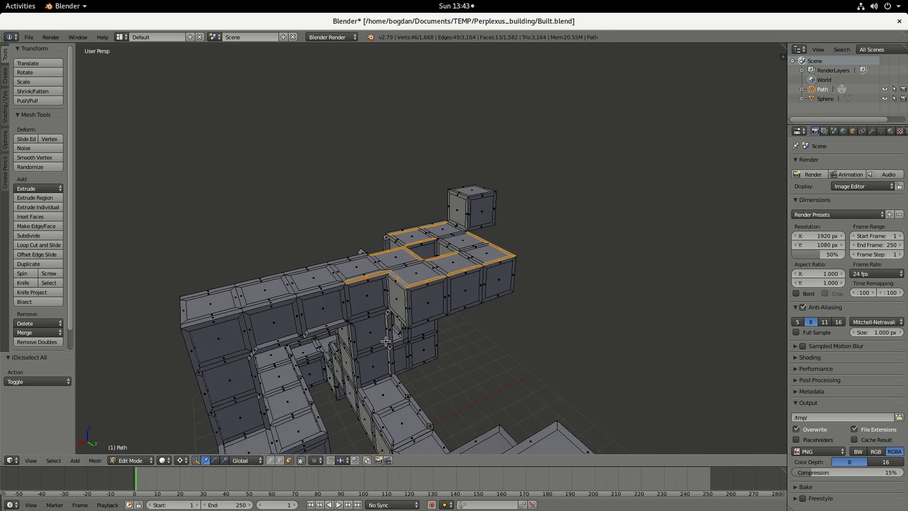
pyautogui.moveTo(412, 345); pyautogui.dragTo(431, 348, button='middle')
pyautogui.moveTo(454, 348); pyautogui.dragTo(437, 326, button='middle')
pyautogui.scroll(2, 435, 323)
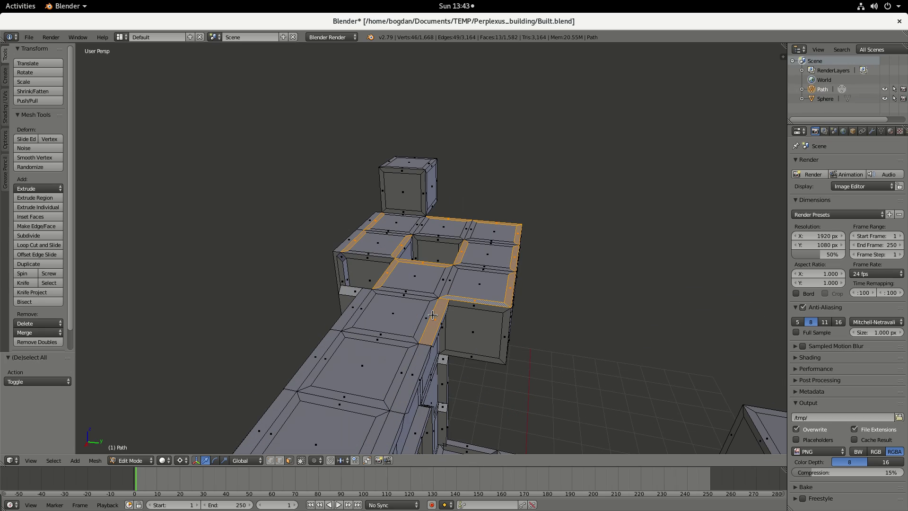
pyautogui.keyDown('shift'); pyautogui.rightClick(433, 315); pyautogui.keyUp('shift')
# Add the near top border of the beam's second block and both long borders of its third block to the selection.
pyautogui.scroll(-2, 433, 315)
pyautogui.scroll(-1, 456, 343)
pyautogui.moveTo(454, 344); pyautogui.dragTo(506, 302, button='middle')
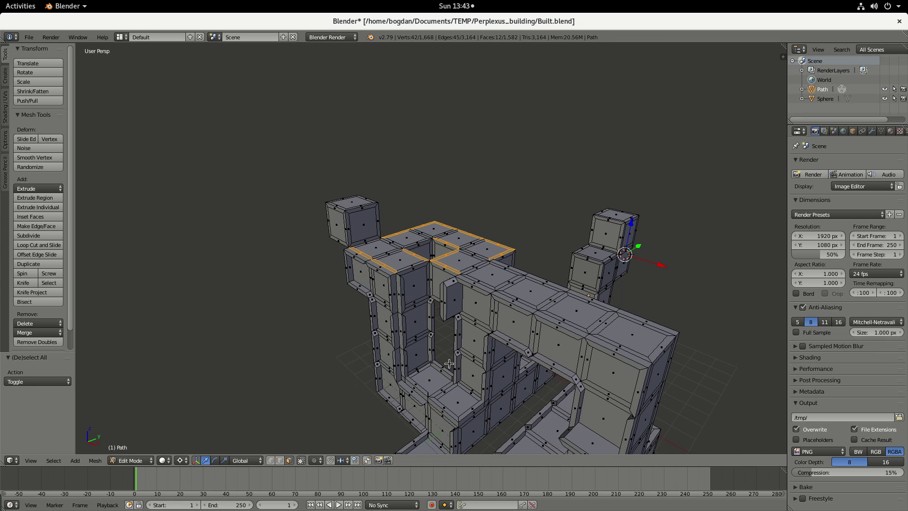
pyautogui.moveTo(539, 315); pyautogui.dragTo(440, 319, button='middle')
pyautogui.keyDown('shift'); pyautogui.rightClick(440, 320); pyautogui.keyUp('shift')
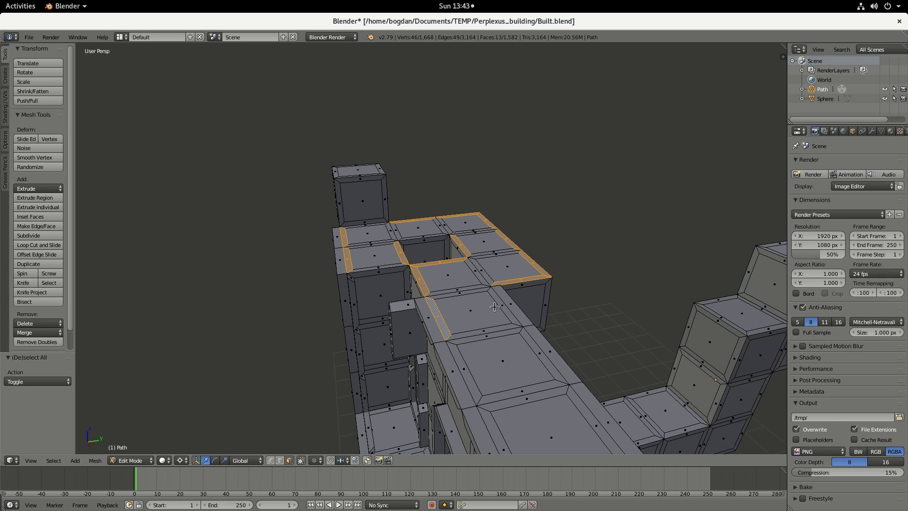
pyautogui.keyDown('shift'); pyautogui.rightClick(536, 349); pyautogui.keyUp('shift')
pyautogui.keyDown('shift'); pyautogui.rightClick(466, 378); pyautogui.keyUp('shift')
# Add the remaining top border faces along the beam and across its free end, and extrude all selected top borders by 0.3.
pyautogui.scroll(-2, 487, 372)
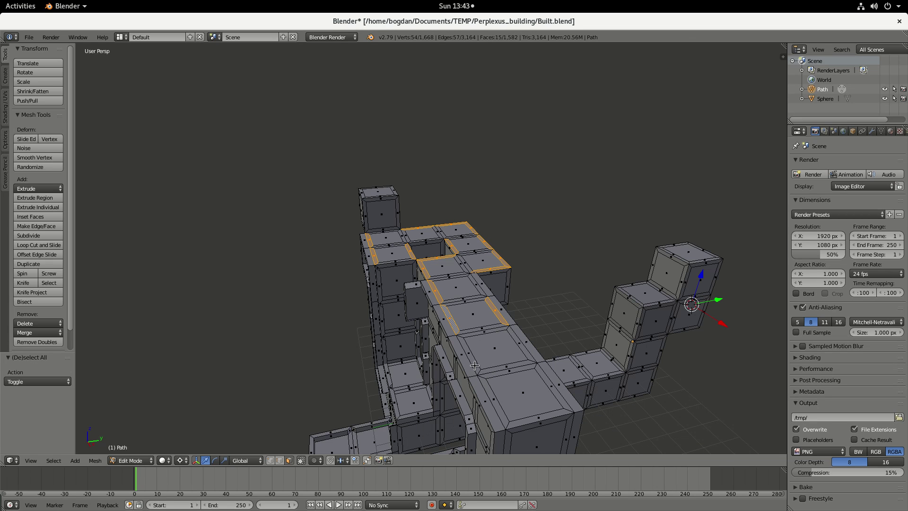
pyautogui.keyDown('shift'); pyautogui.rightClick(523, 349); pyautogui.keyUp('shift')
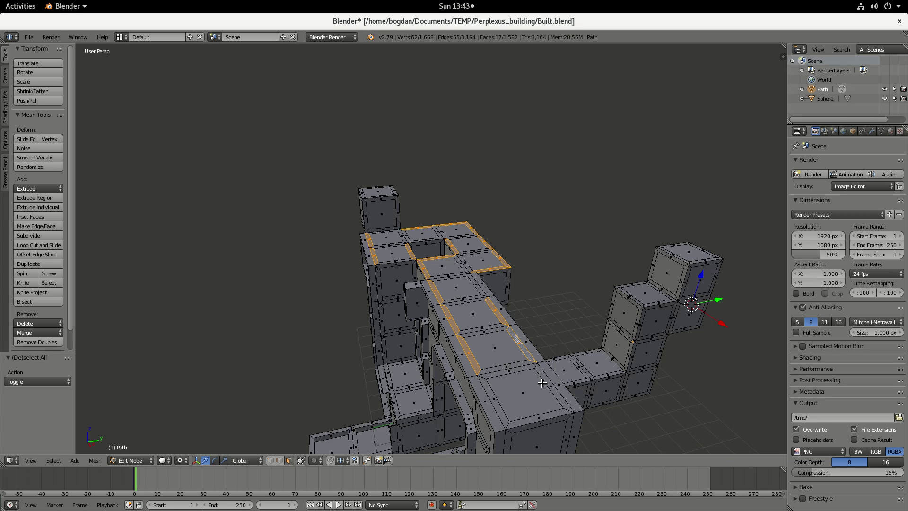
pyautogui.keyDown('shift'); pyautogui.rightClick(546, 384); pyautogui.keyUp('shift')
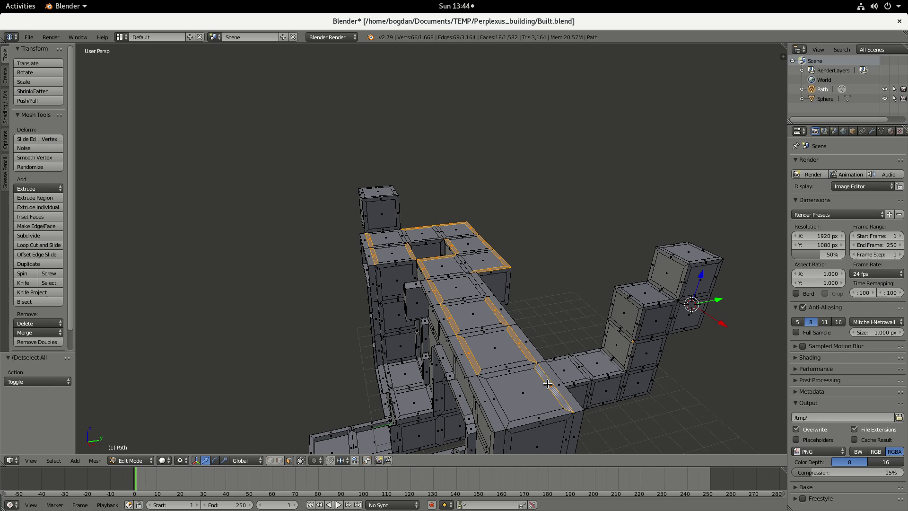
pyautogui.keyDown('alt'); pyautogui.keyDown('shift'); pyautogui.rightClick(497, 401); pyautogui.keyUp('shift'); pyautogui.keyUp('alt')
pyautogui.moveTo(474, 357); pyautogui.dragTo(513, 326, button='middle')
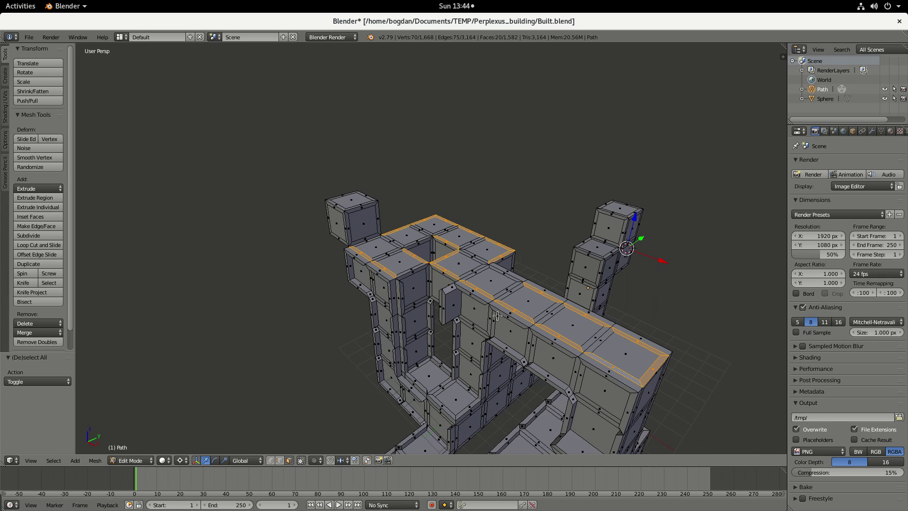
pyautogui.write('e')
pyautogui.write('0.3')
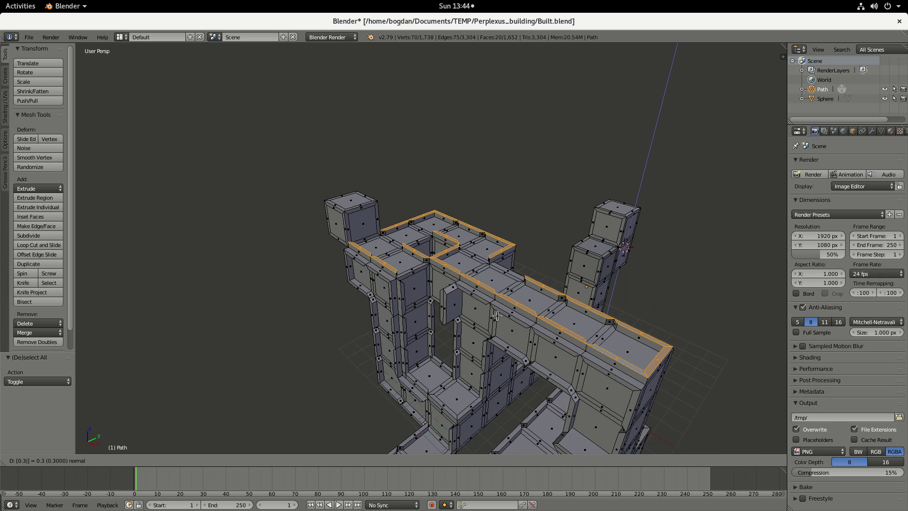
pyautogui.press('Return')
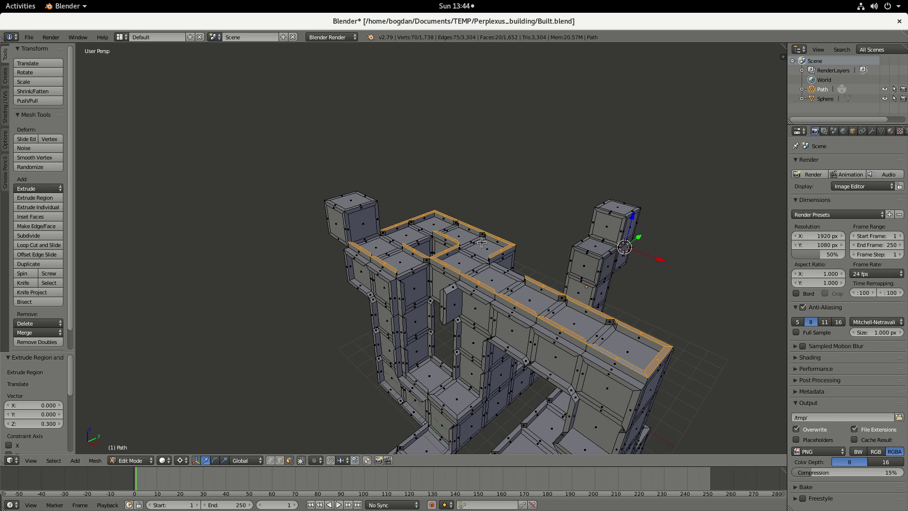
# Clear the selection, extrude the side and top borders of the isolated raised cube's beam-facing face by 0.3, and deselect everything.
pyautogui.scroll(2, 514, 249)
pyautogui.press('a')
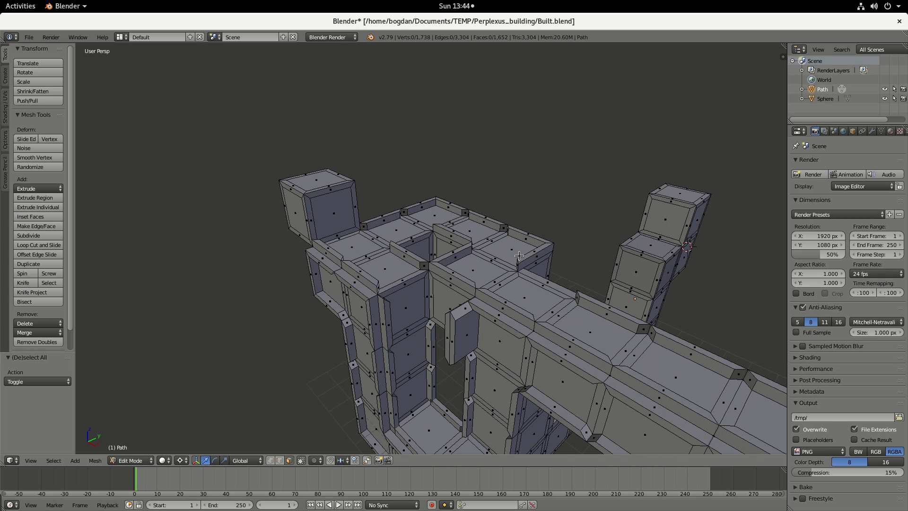
pyautogui.moveTo(519, 256); pyautogui.dragTo(521, 258, button='middle')
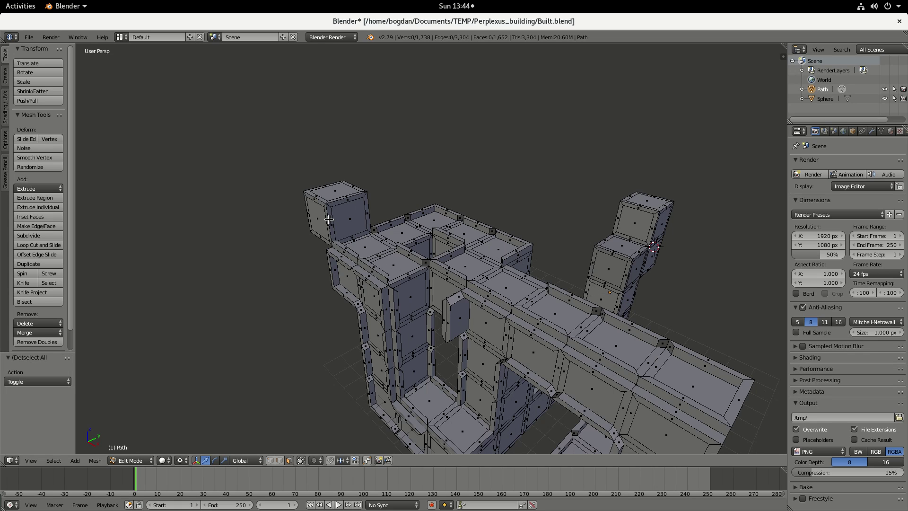
pyautogui.keyDown('alt'); pyautogui.rightClick(355, 200); pyautogui.keyUp('alt')
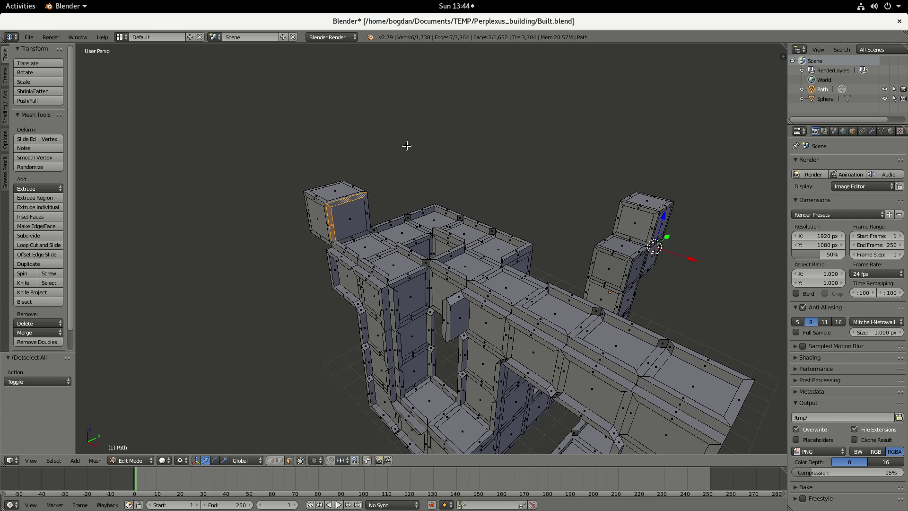
pyautogui.press('e')
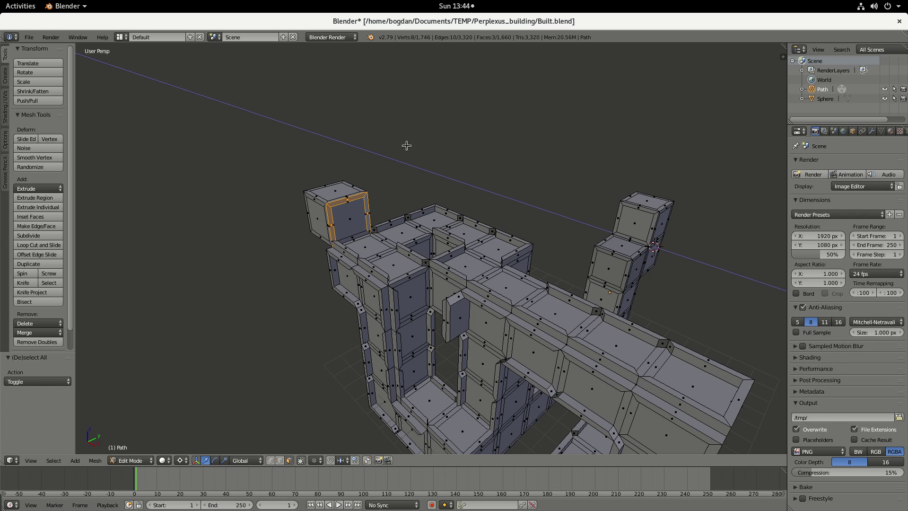
pyautogui.write('0.3')
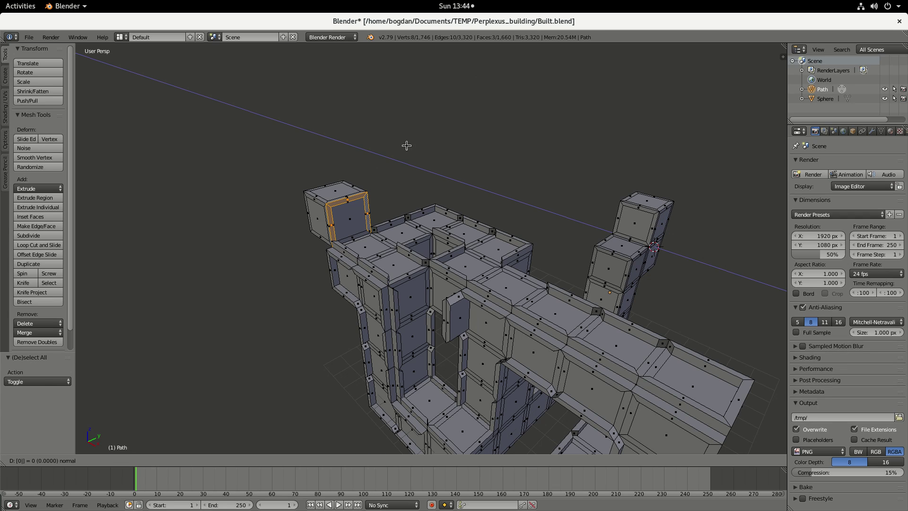
pyautogui.press('Return')
pyautogui.press('a')
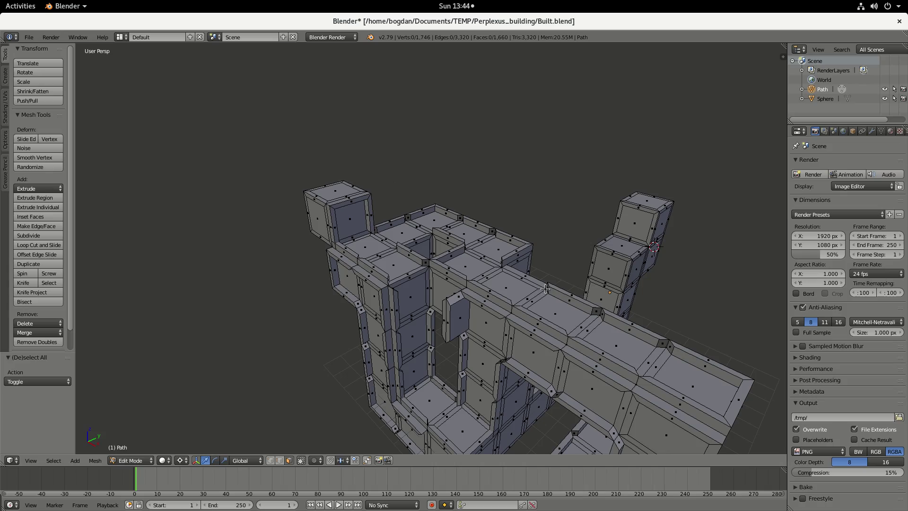
# Extrude both long top borders of the two low path blocks nearest the stepped column by 0.3.
pyautogui.moveTo(510, 306); pyautogui.dragTo(470, 293, button='middle')
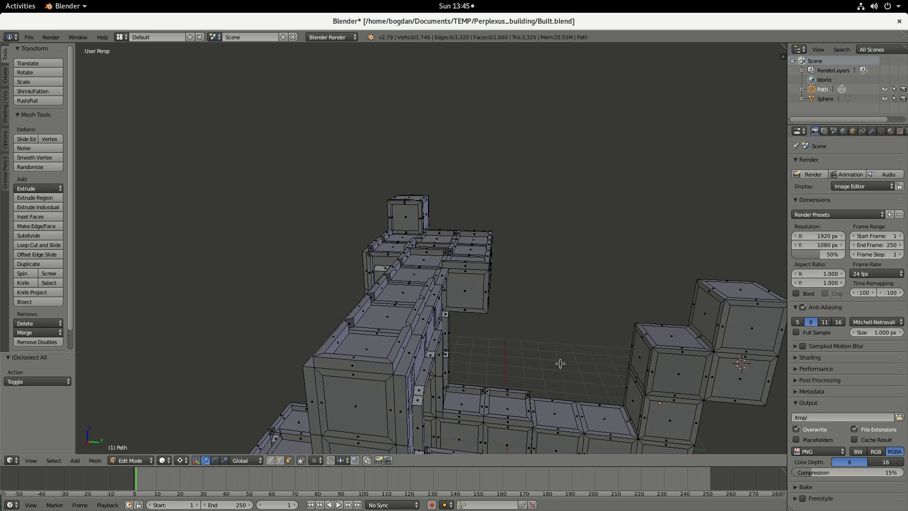
pyautogui.moveTo(560, 364); pyautogui.dragTo(504, 393, button='middle')
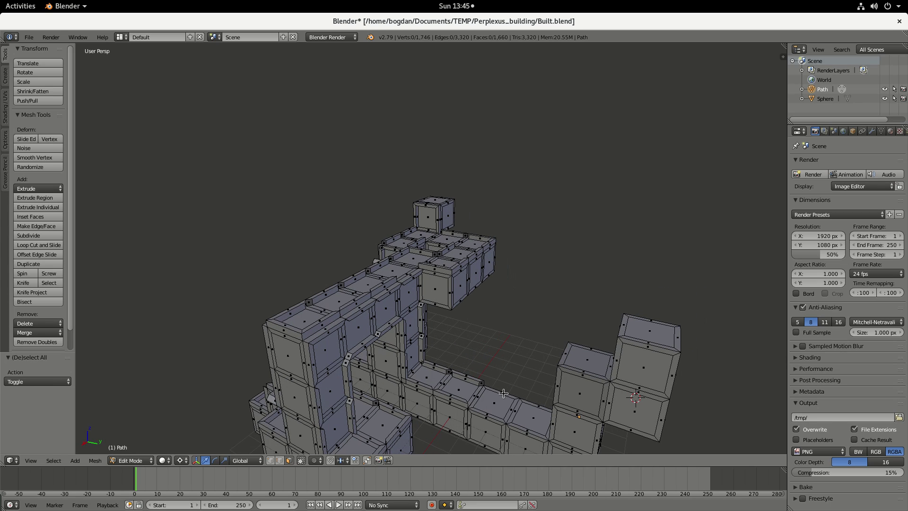
pyautogui.keyDown('alt'); pyautogui.rightClick(491, 415); pyautogui.keyUp('alt')
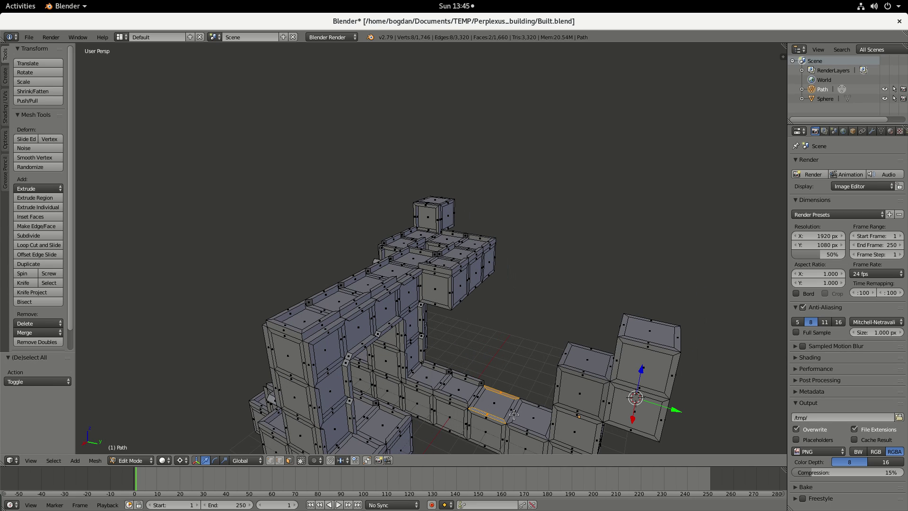
pyautogui.keyDown('alt'); pyautogui.keyDown('shift'); pyautogui.rightClick(533, 429); pyautogui.keyUp('shift'); pyautogui.keyUp('alt')
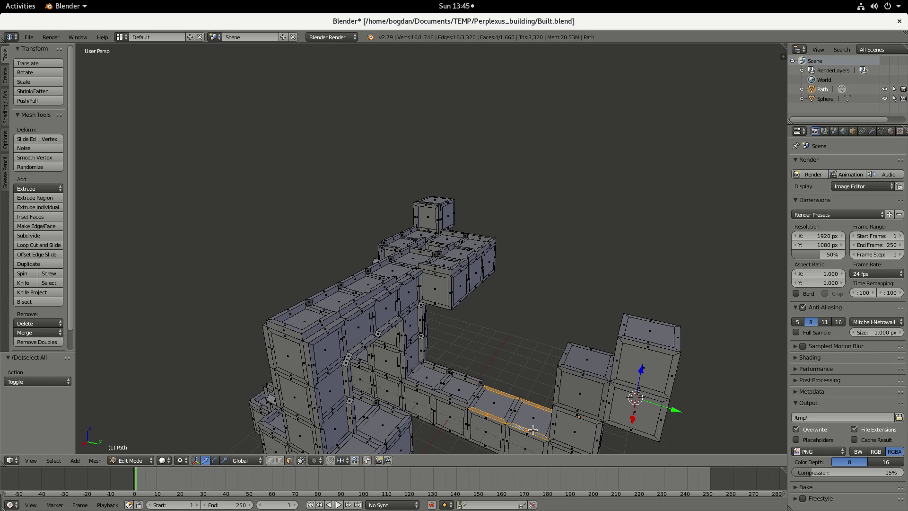
pyautogui.press('e')
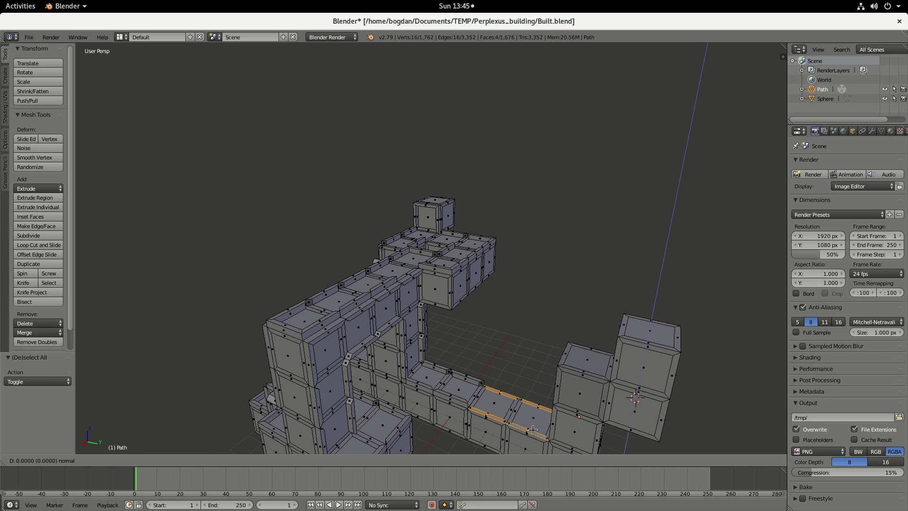
pyautogui.click(533, 428)
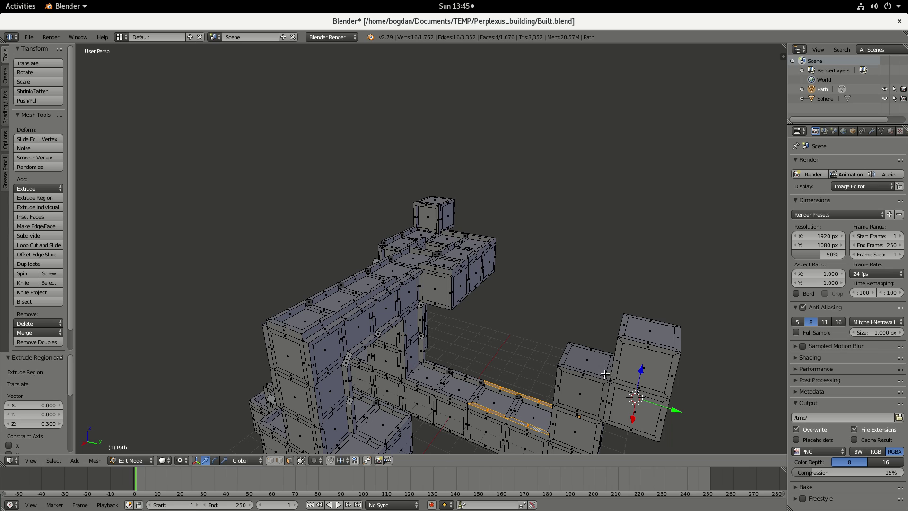
# Select the path-facing inner faces of the stepped column's two stacked blocks and frame them in the view.
pyautogui.moveTo(530, 426); pyautogui.dragTo(542, 404, button='middle')
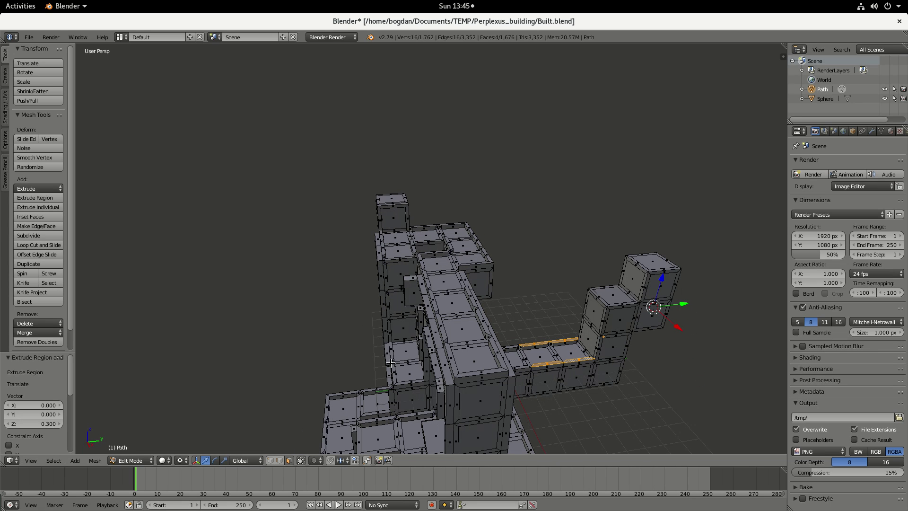
pyautogui.moveTo(393, 363); pyautogui.dragTo(417, 365, button='middle')
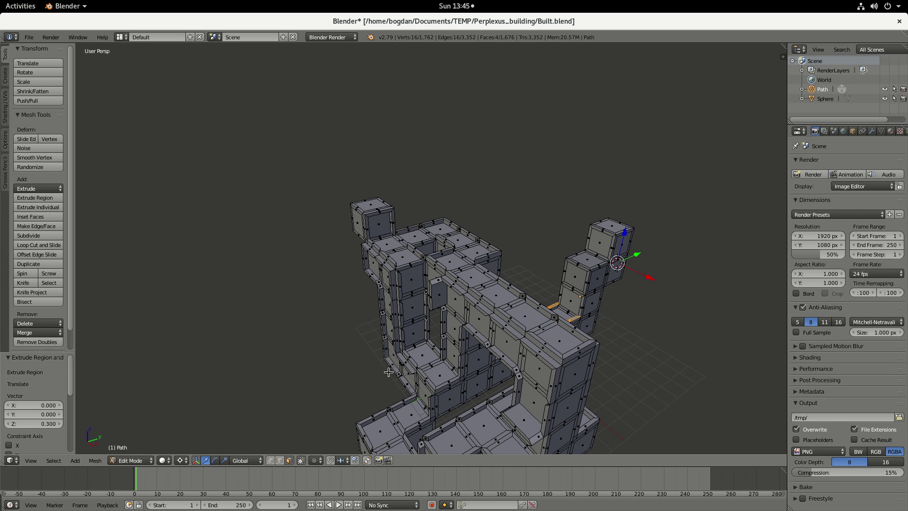
pyautogui.moveTo(397, 373); pyautogui.dragTo(400, 374, button='middle')
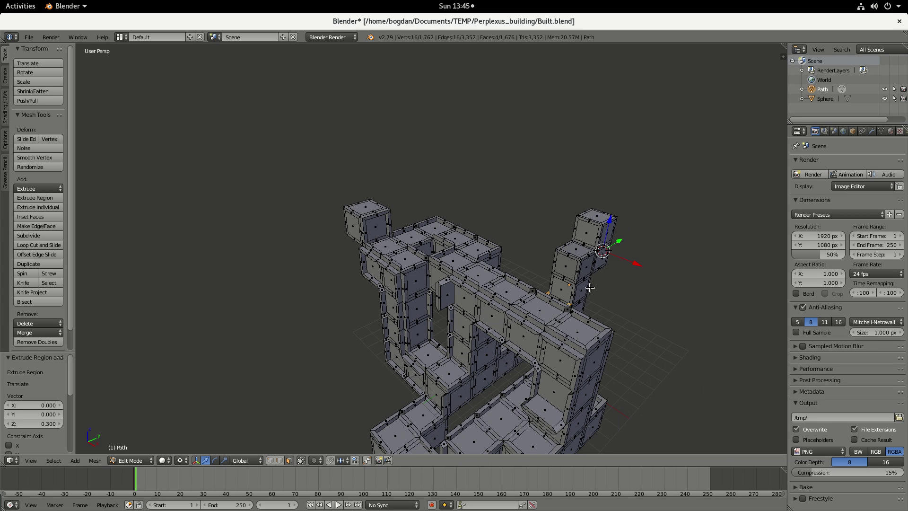
pyautogui.rightClick(565, 277)
pyautogui.moveTo(565, 277); pyautogui.dragTo(564, 278, button='middle')
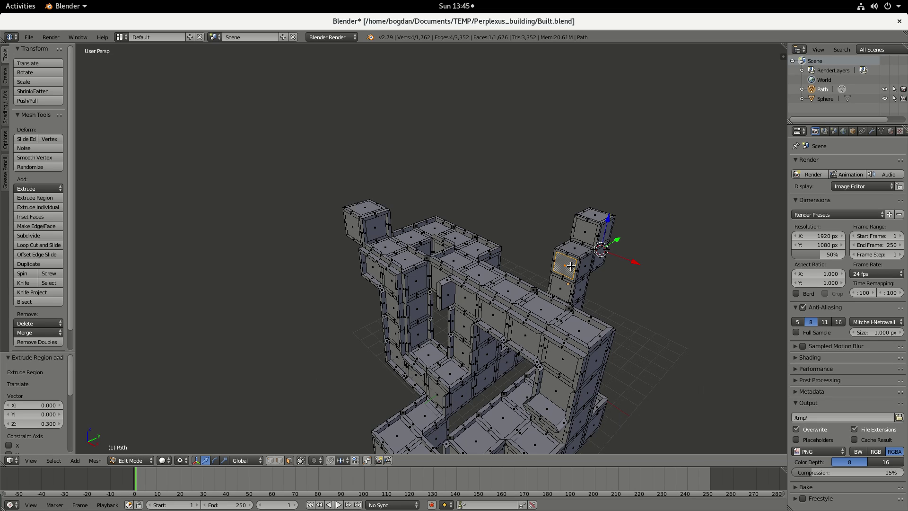
pyautogui.keyDown('shift'); pyautogui.click(560, 290); pyautogui.keyUp('shift')
pyautogui.press('KP_Decimal')
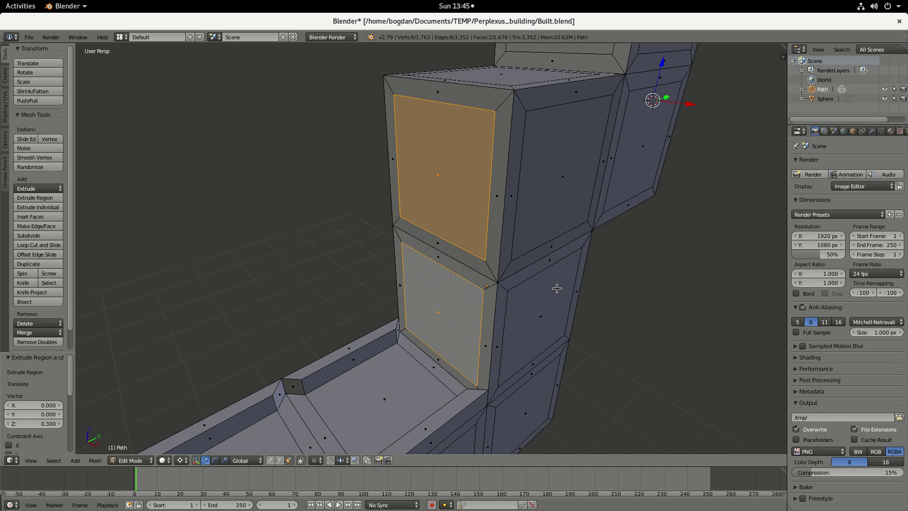
# Extrude the vertical borders on both sides of the column's two stacked path-facing faces by 0.3.
pyautogui.click(387, 255)
pyautogui.moveTo(387, 256); pyautogui.dragTo(387, 179, button='middle')
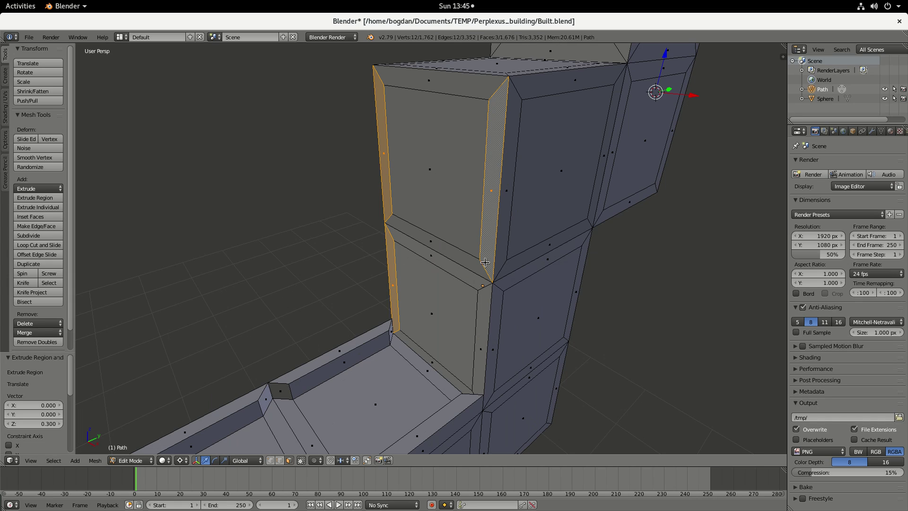
pyautogui.keyDown('ctrl'); pyautogui.rightClick(490, 164); pyautogui.keyUp('ctrl')
pyautogui.keyDown('ctrl'); pyautogui.rightClick(483, 301); pyautogui.keyUp('ctrl')
pyautogui.write('e')
pyautogui.write('0.3')
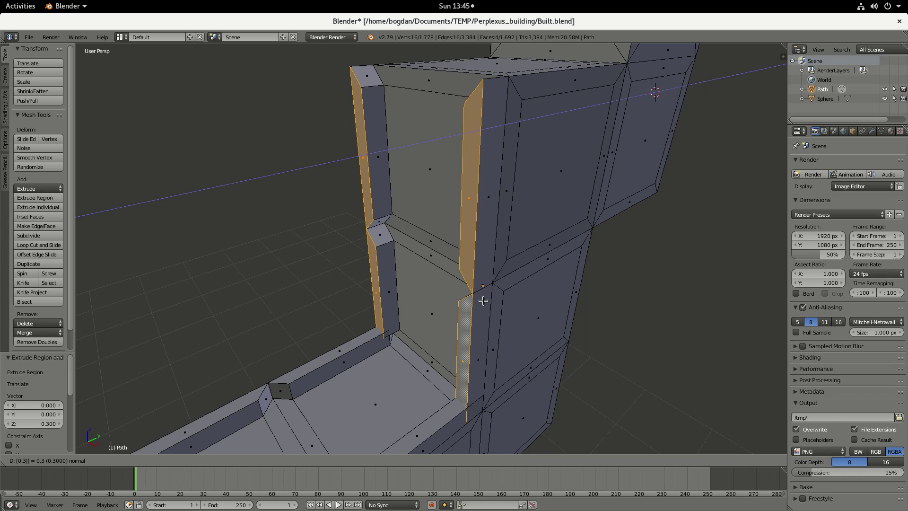
pyautogui.press('Return')
pyautogui.scroll(-3, 483, 301)
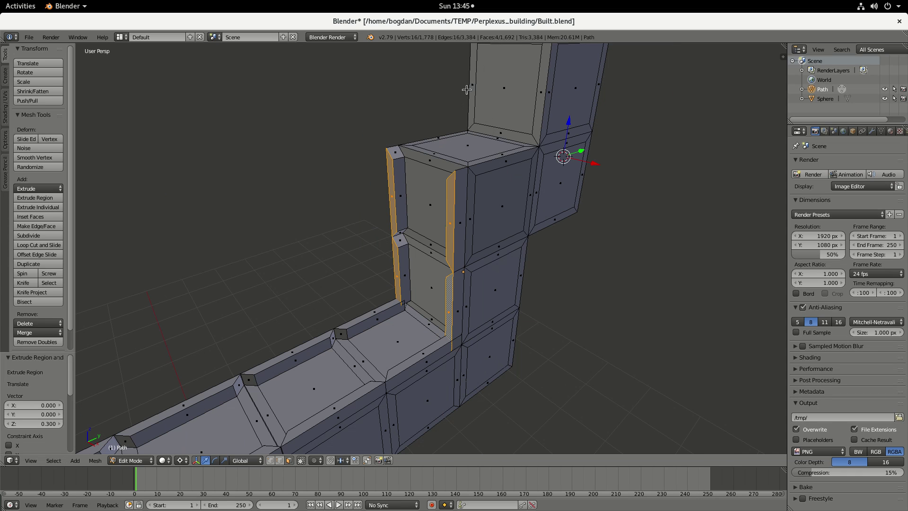
pyautogui.scroll(-1, 466, 89)
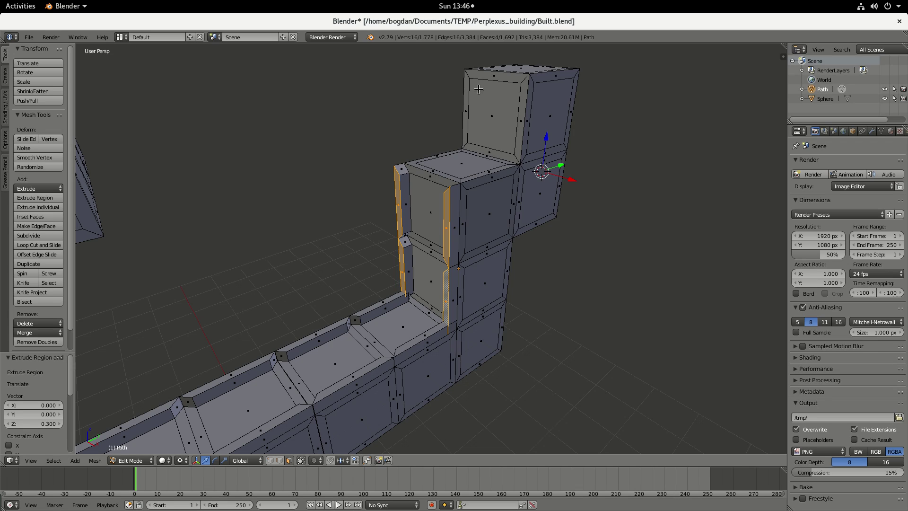
pyautogui.keyDown('alt'); pyautogui.rightClick(515, 77); pyautogui.keyUp('alt')
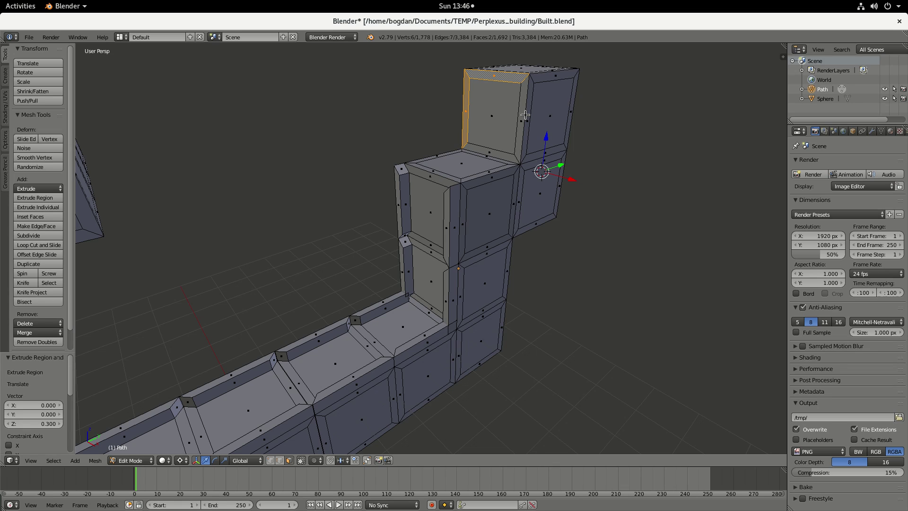
pyautogui.keyDown('alt'); pyautogui.keyDown('shift'); pyautogui.rightClick(435, 158); pyautogui.keyUp('shift'); pyautogui.keyUp('alt')
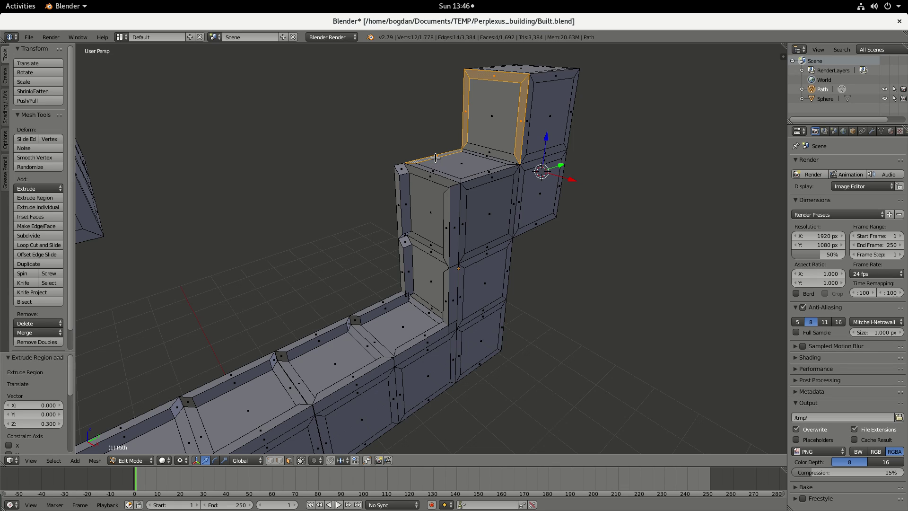
pyautogui.write('e')
pyautogui.write('1')
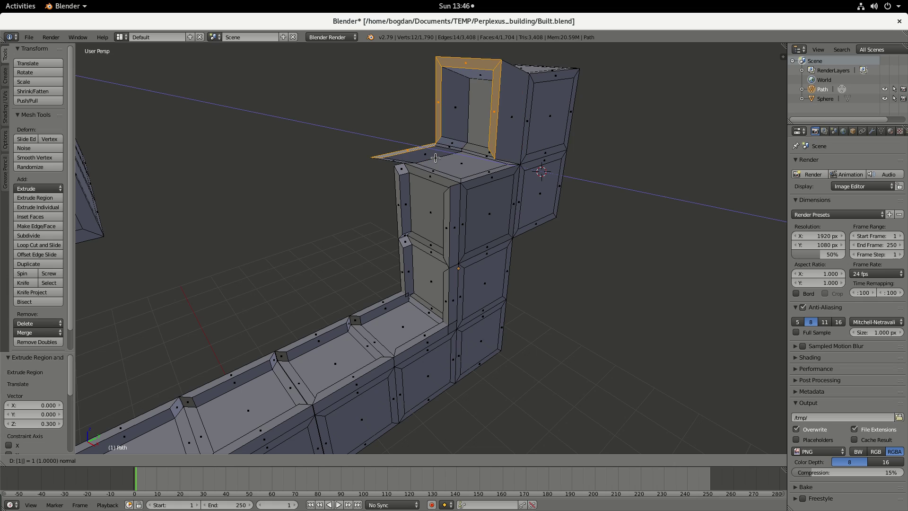
pyautogui.write('x')
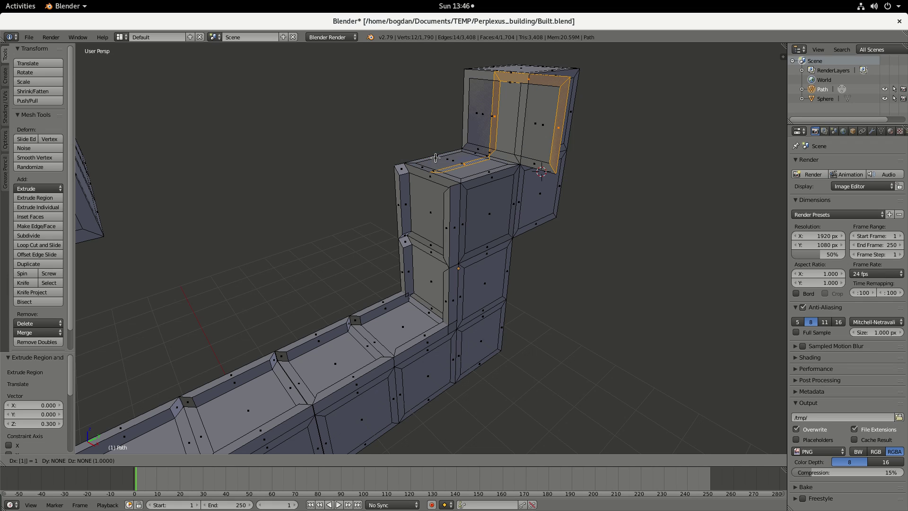
pyautogui.press('Escape')
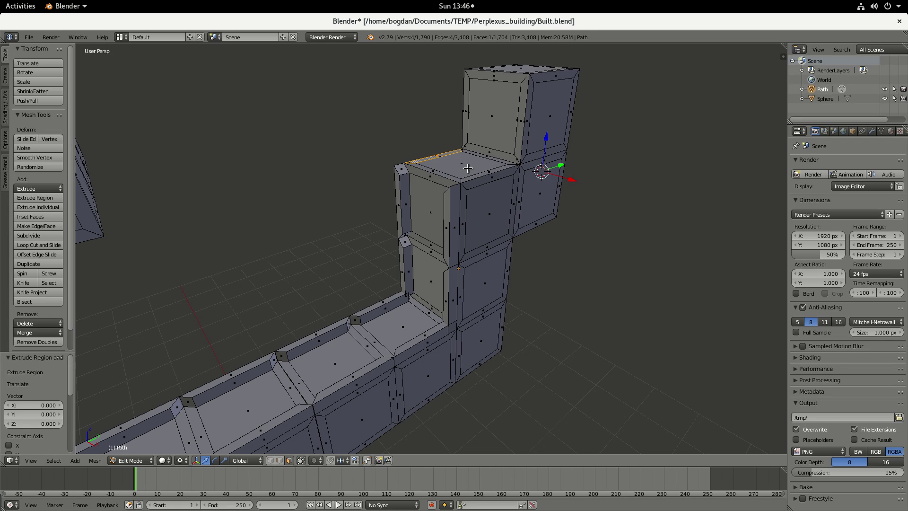
# Extrude the column ledge's two long borders by 0.3, and likewise the side and top borders of the topmost block's path-facing face.
pyautogui.write('e0.3')
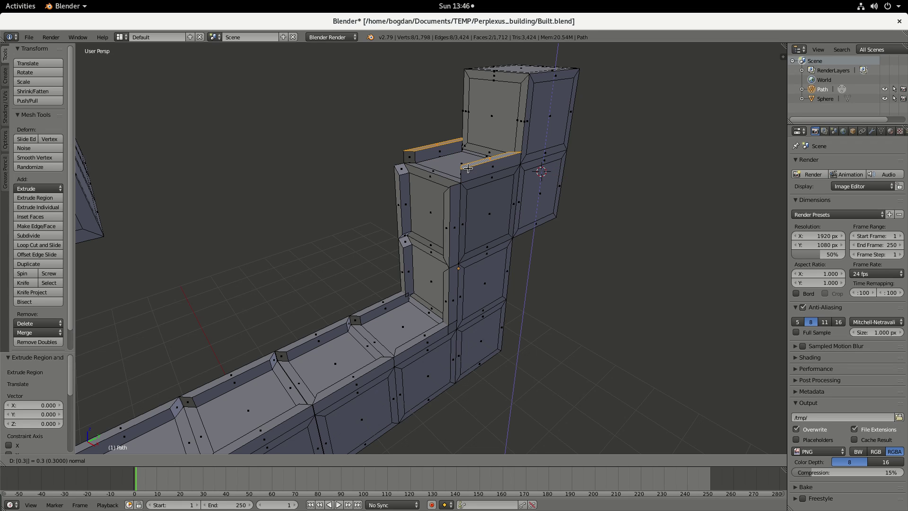
pyautogui.press('Return')
pyautogui.rightClick(467, 99)
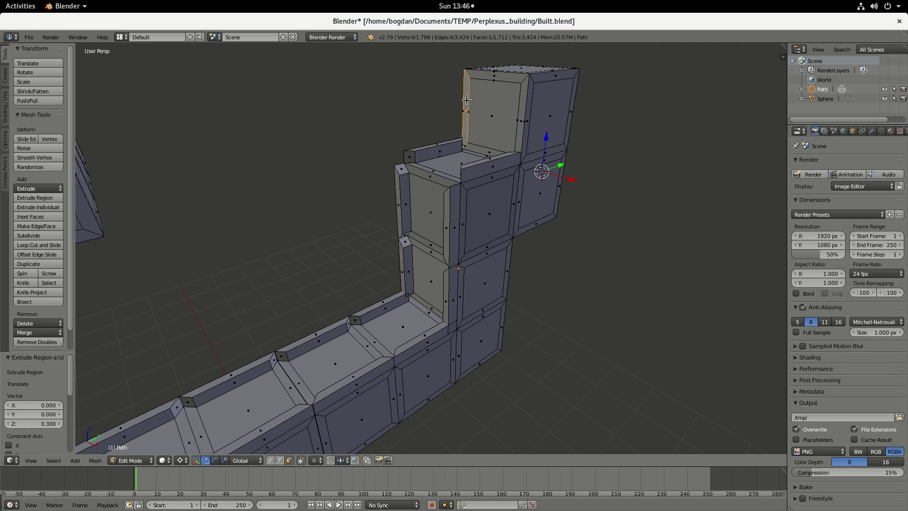
pyautogui.keyDown('shift'); pyautogui.rightClick(521, 118); pyautogui.keyUp('shift')
pyautogui.keyDown('shift'); pyautogui.rightClick(496, 77); pyautogui.keyUp('shift')
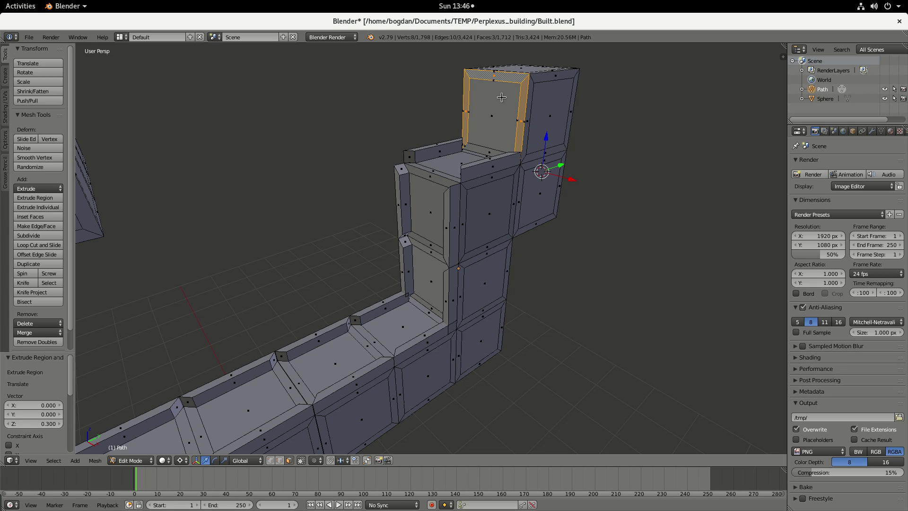
pyautogui.write('e')
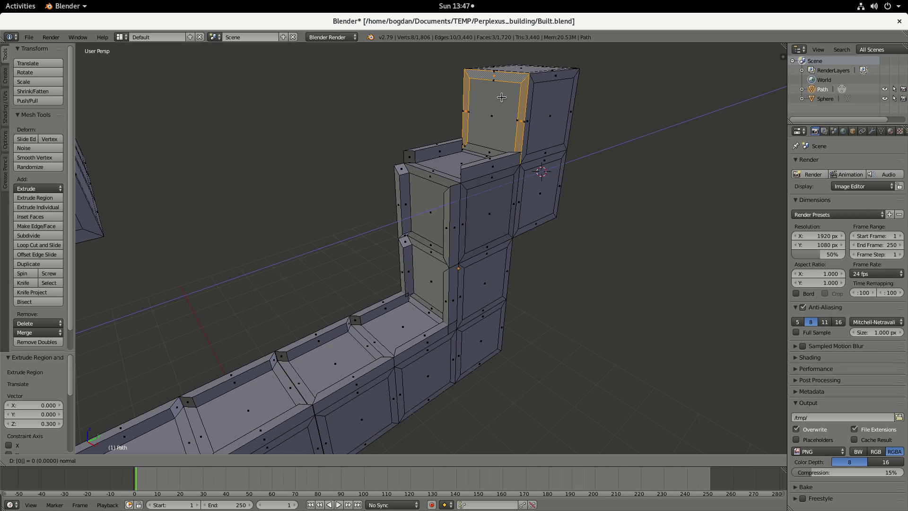
pyautogui.write('0.3')
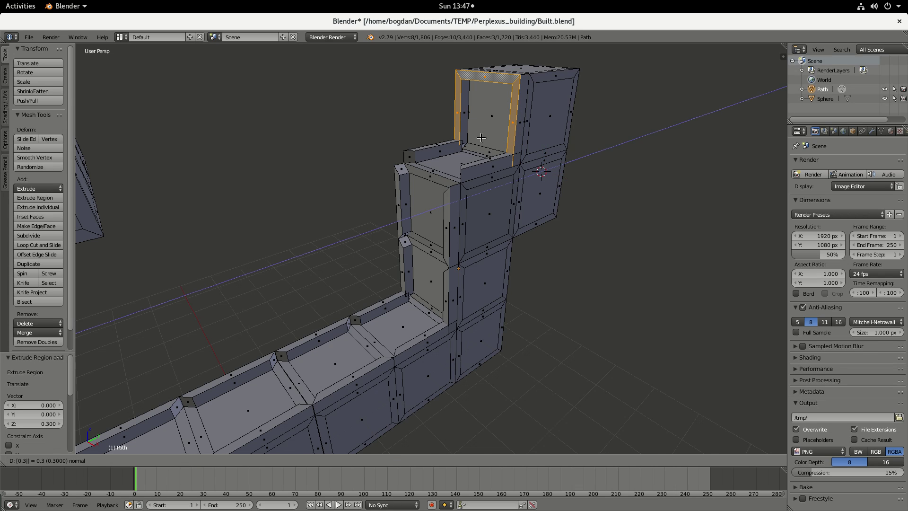
pyautogui.press('Return')
# Leave mesh editing of the path and save Built.blend.
pyautogui.moveTo(482, 137); pyautogui.dragTo(487, 135, button='middle')
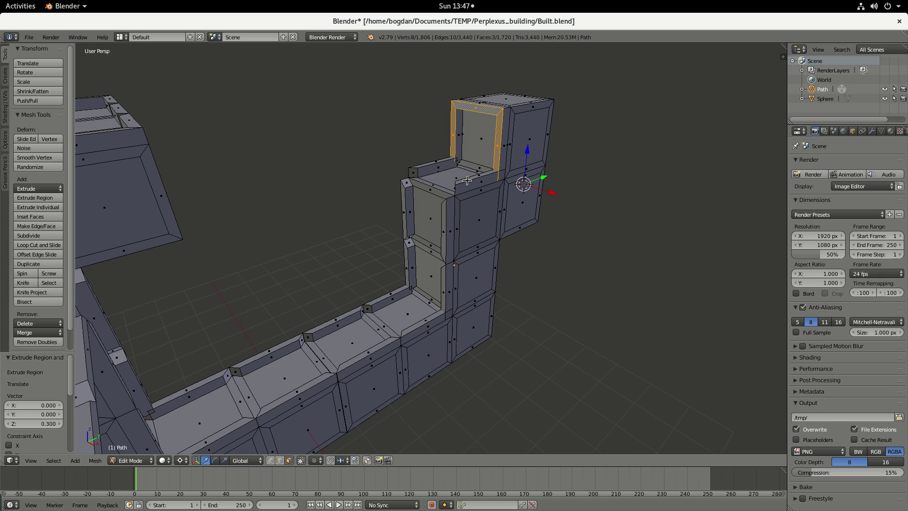
pyautogui.moveTo(461, 213); pyautogui.dragTo(335, 194, button='middle')
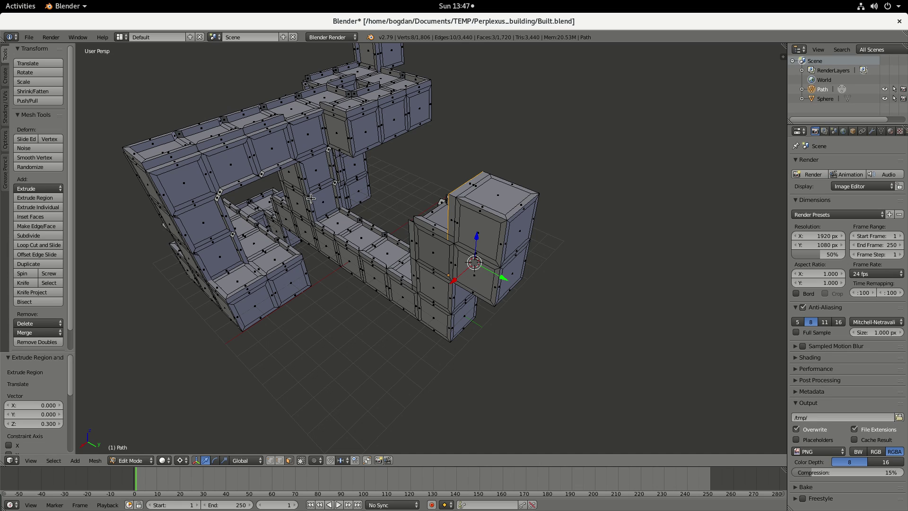
pyautogui.press('Tab')
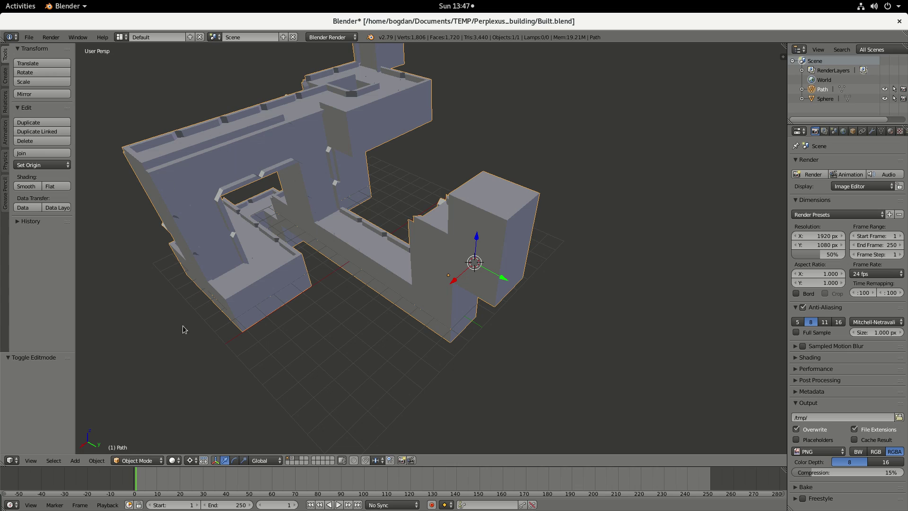
pyautogui.click(28, 38)
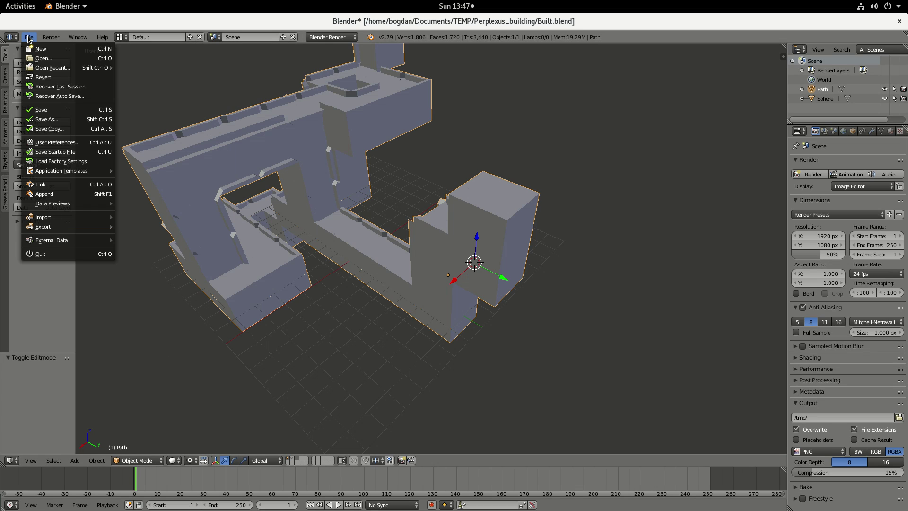
pyautogui.click(42, 110)
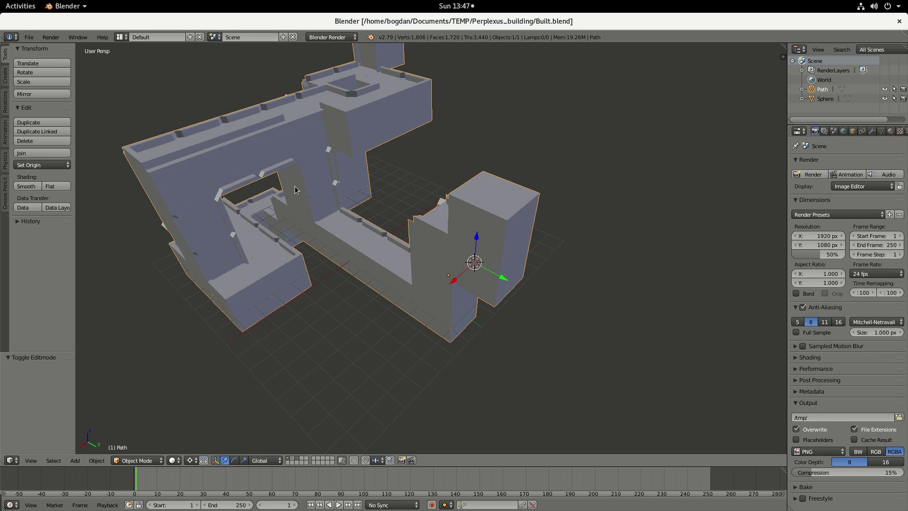
# Snap the 3D cursor to the top inner face of the low path block at the wall's foot, opposite the stepped column.
pyautogui.scroll(2, 309, 168)
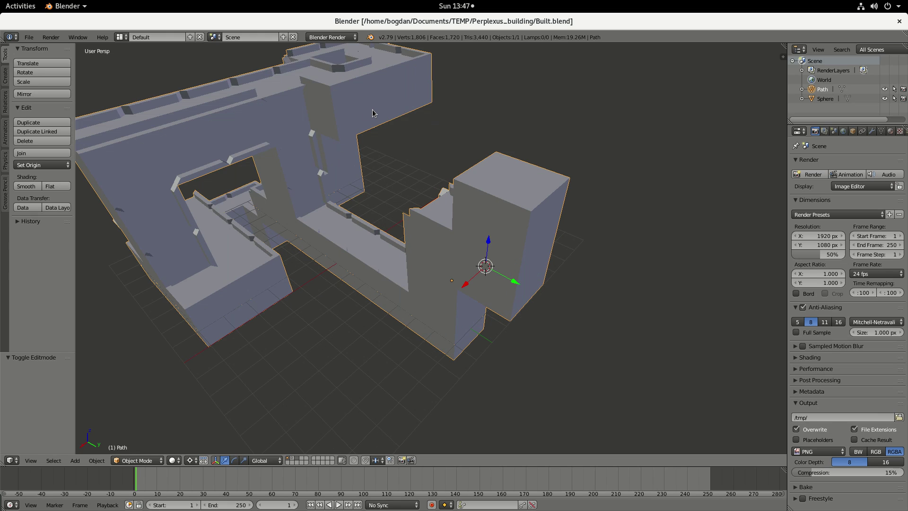
pyautogui.press('Tab')
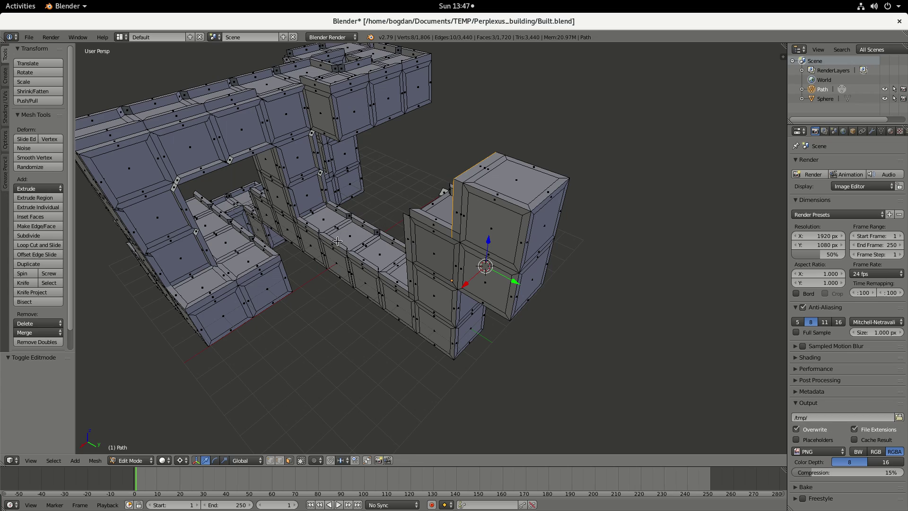
pyautogui.moveTo(348, 243); pyautogui.dragTo(415, 277, button='middle')
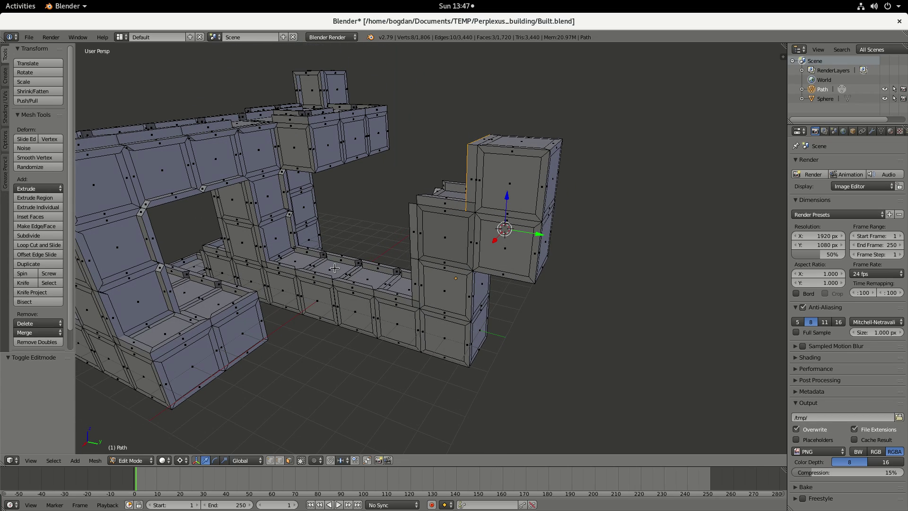
pyautogui.rightClick(296, 259)
pyautogui.hotkey('shift', 's')
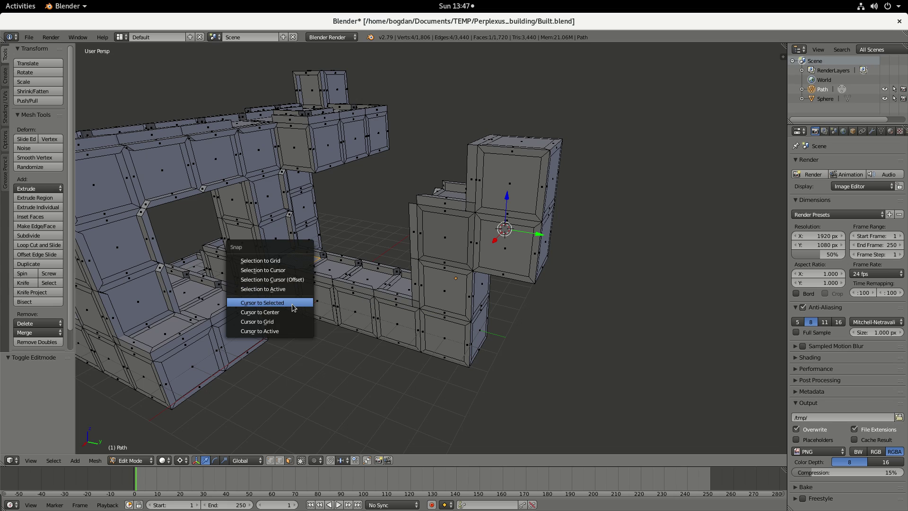
pyautogui.click(268, 307)
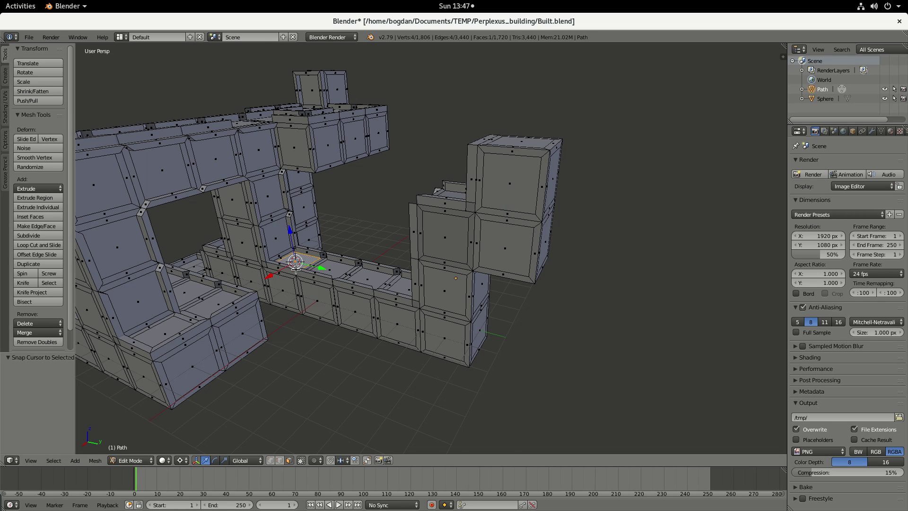
# Frame the selected floor face up close and snap the 3D cursor to it again.
pyautogui.scroll(2, 241, 283)
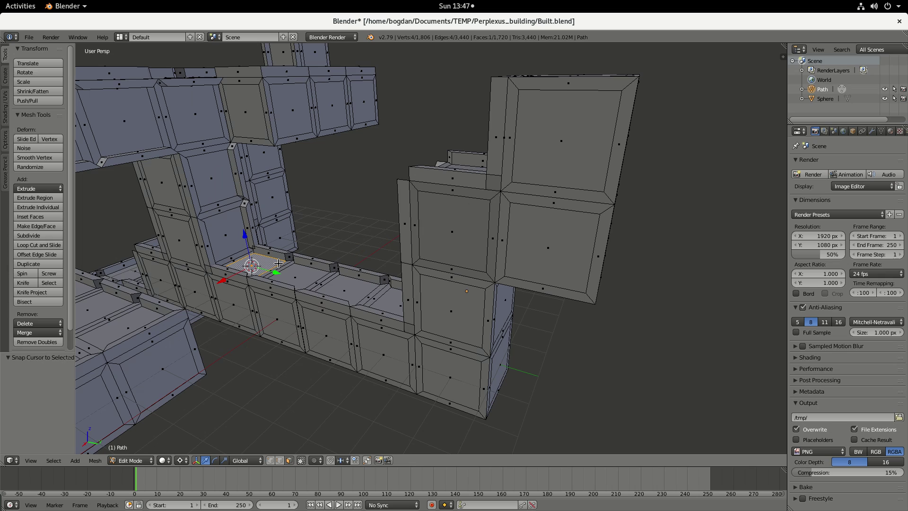
pyautogui.press('KP_Decimal')
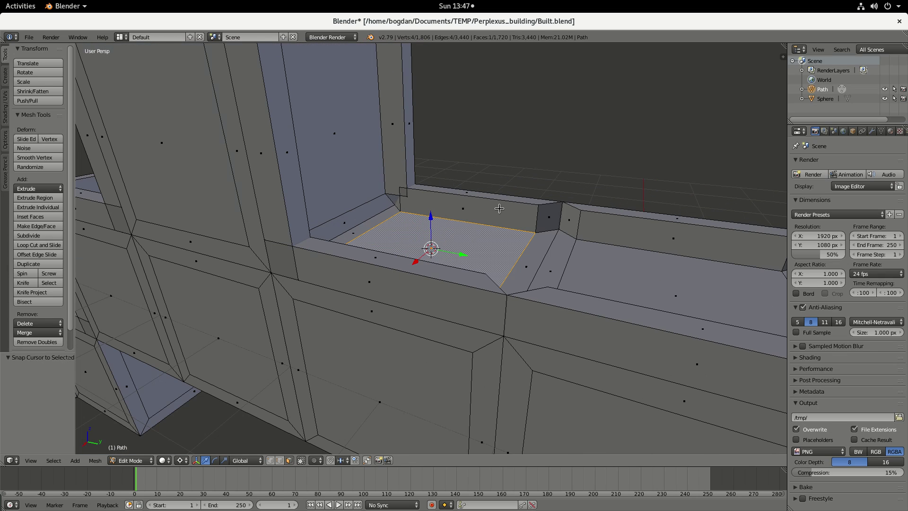
pyautogui.scroll(-3, 499, 208)
pyautogui.moveTo(502, 214); pyautogui.dragTo(478, 222, button='middle')
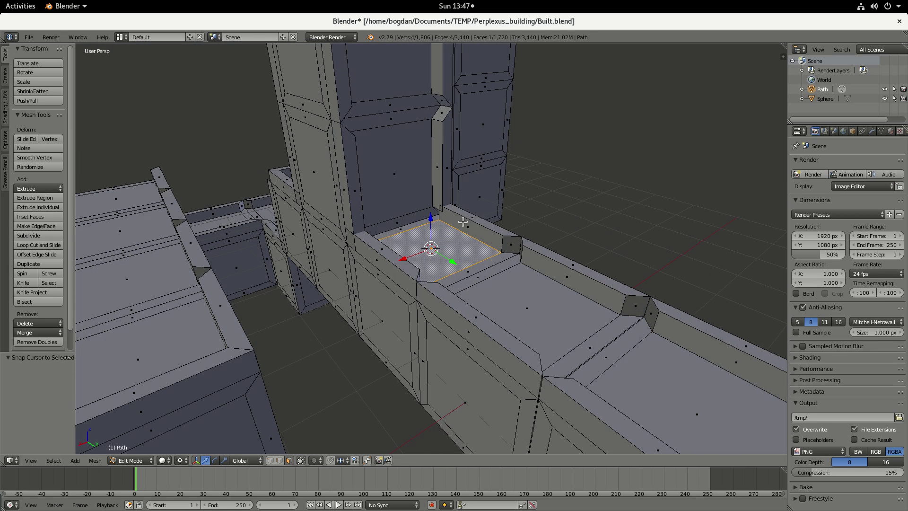
pyautogui.scroll(3, 463, 221)
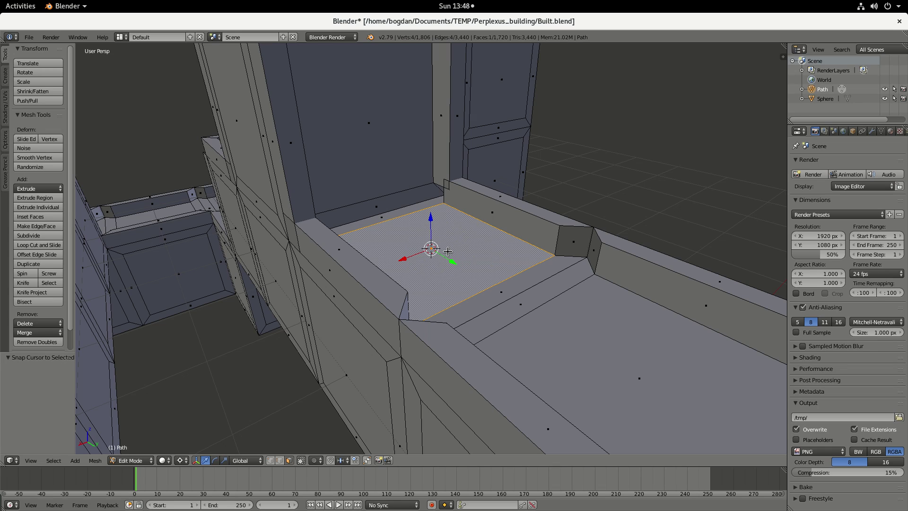
pyautogui.hotkey('shift', 's')
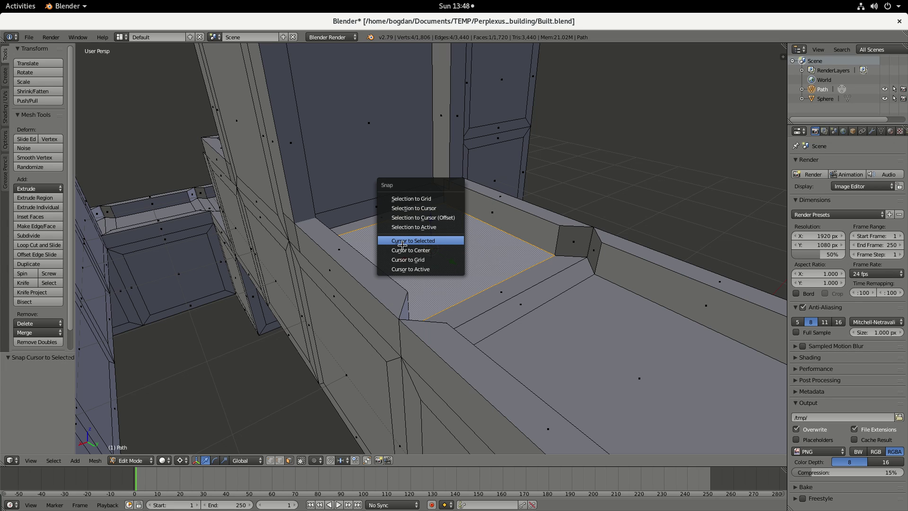
pyautogui.click(447, 241)
pyautogui.hotkey('alt', 'Home')
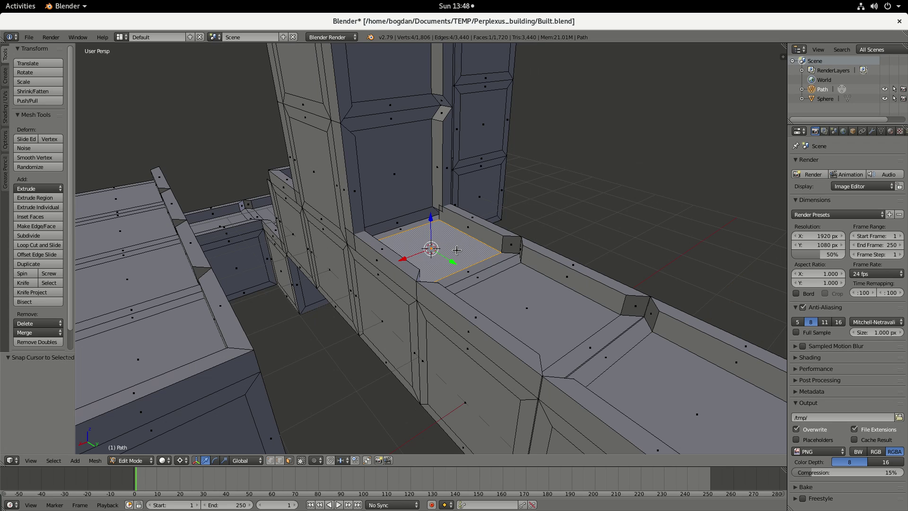
# Return to Object Mode with nothing selected, and open CheckPoints.blend from the Perplexus_building folder in Files.
pyautogui.press('Tab')
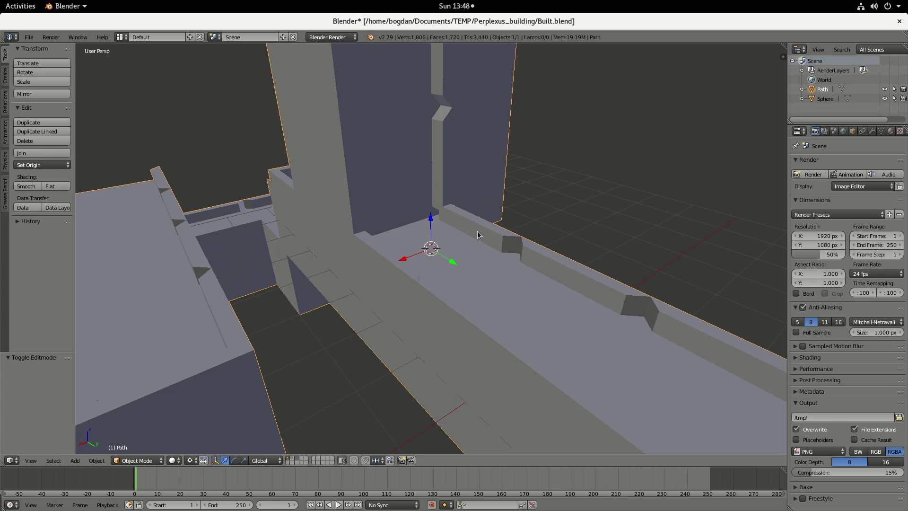
pyautogui.press('a')
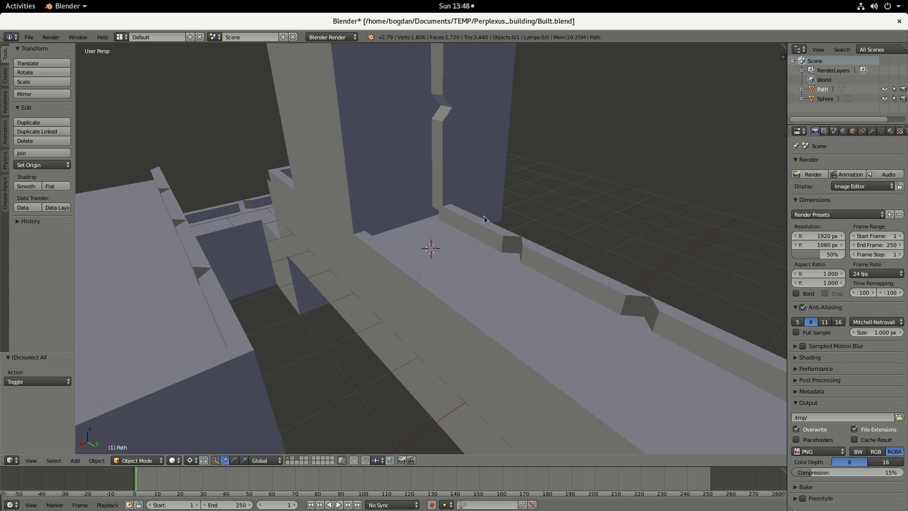
pyautogui.moveTo(484, 216); pyautogui.dragTo(471, 246, button='middle')
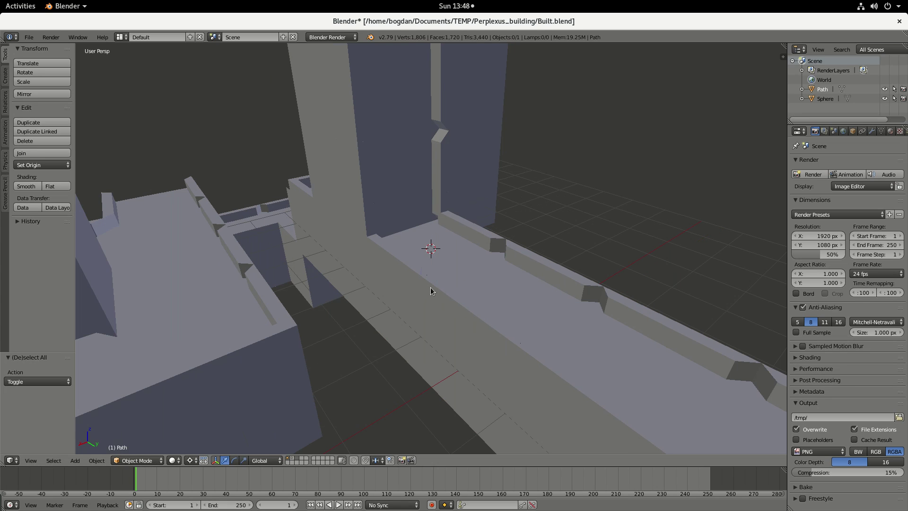
pyautogui.hotkey('alt', 'Tab')
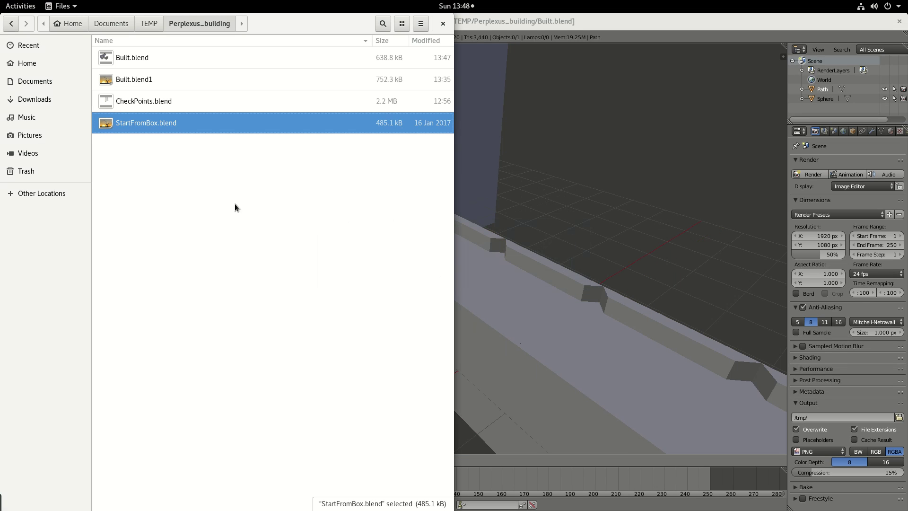
pyautogui.doubleClick(142, 100)
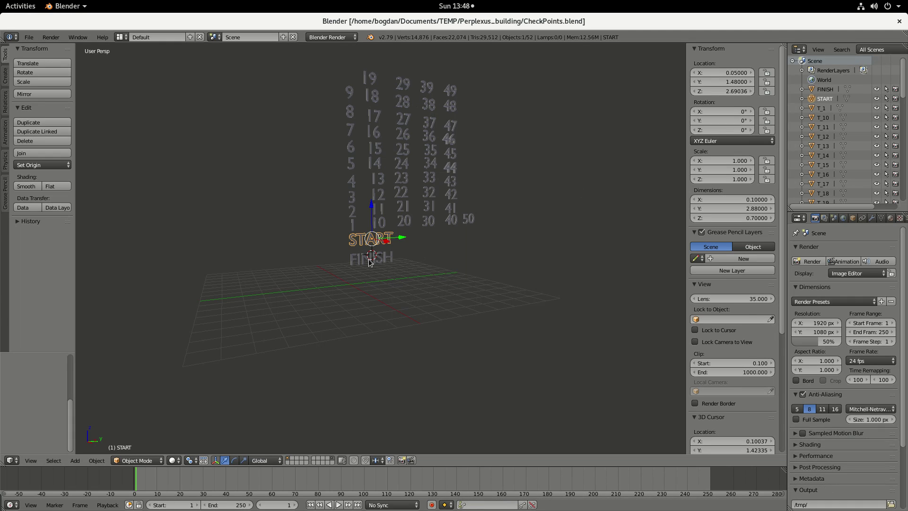
# Copy the START text object in CheckPoints.blend and paste it into the Built.blend window.
pyautogui.rightClick(380, 223)
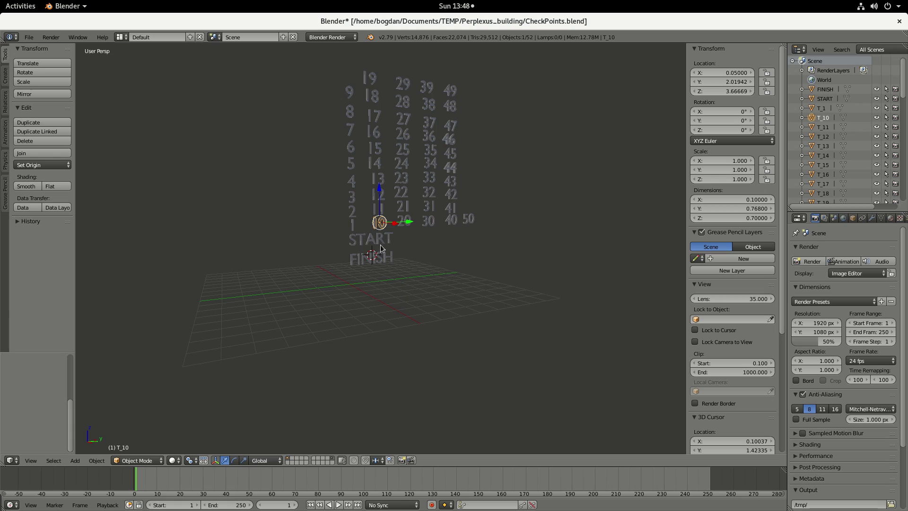
pyautogui.hotkey('ctrl', 'v')
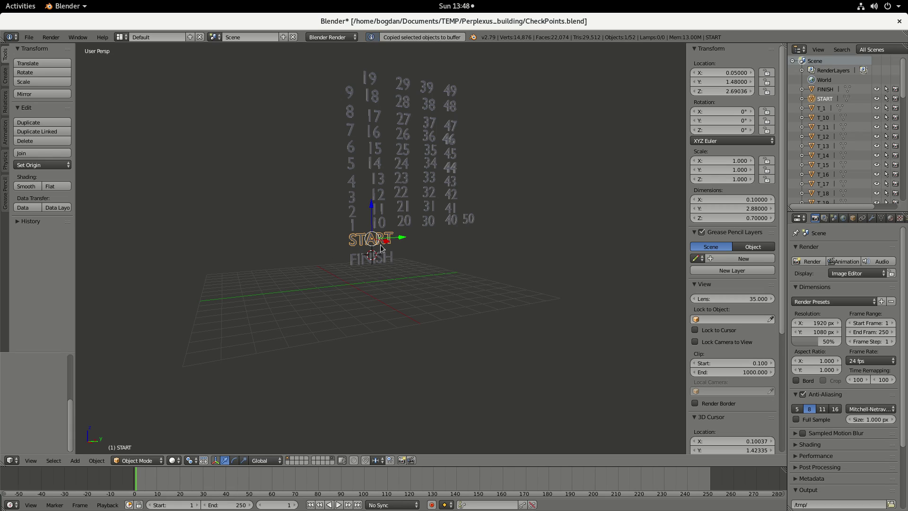
pyautogui.hotkey('alt', 'Tab')
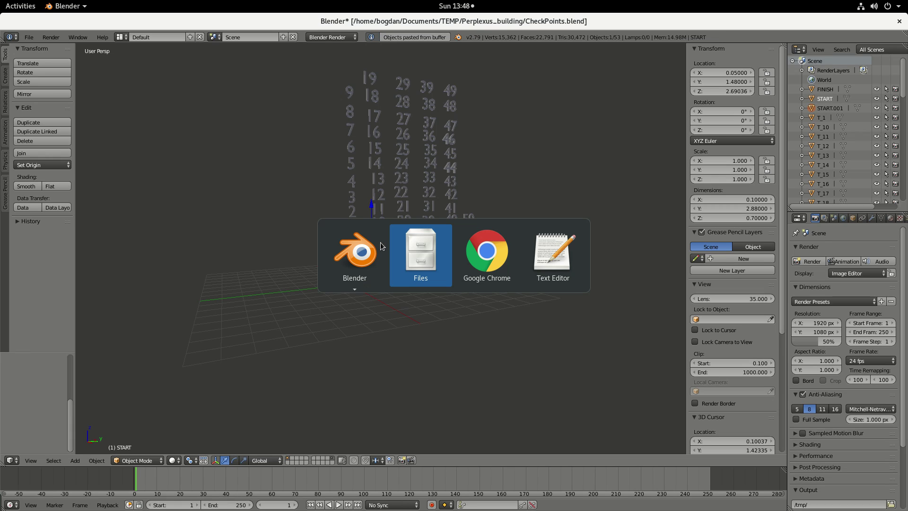
pyautogui.hotkey('alt', 'shift', 'Tab')
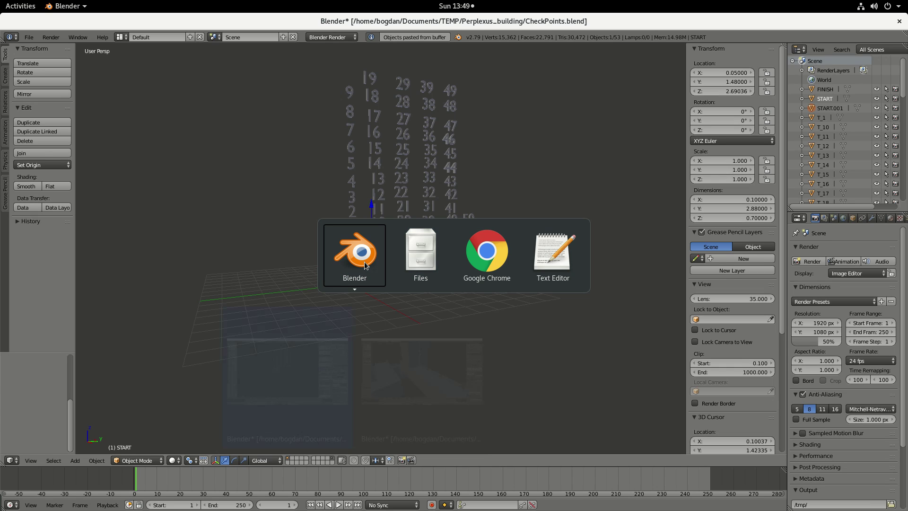
pyautogui.hotkey('alt', '`')
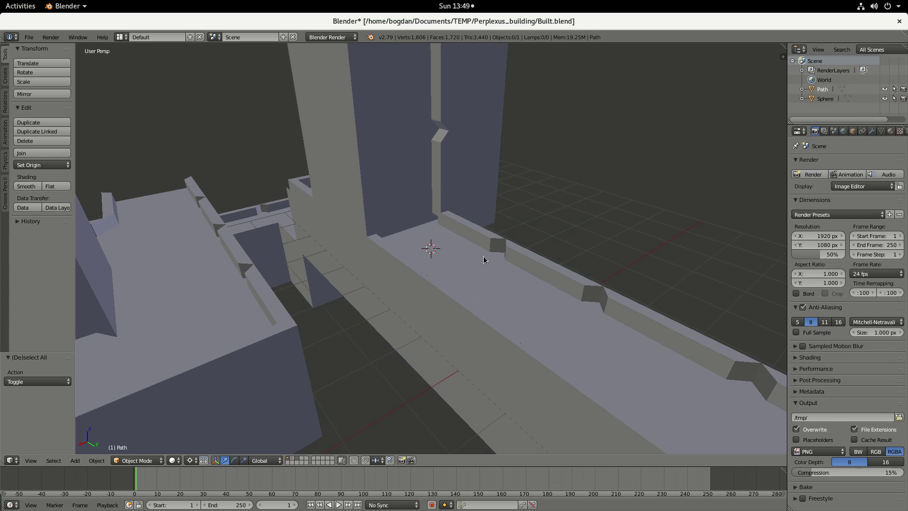
pyautogui.hotkey('ctrl', 'v')
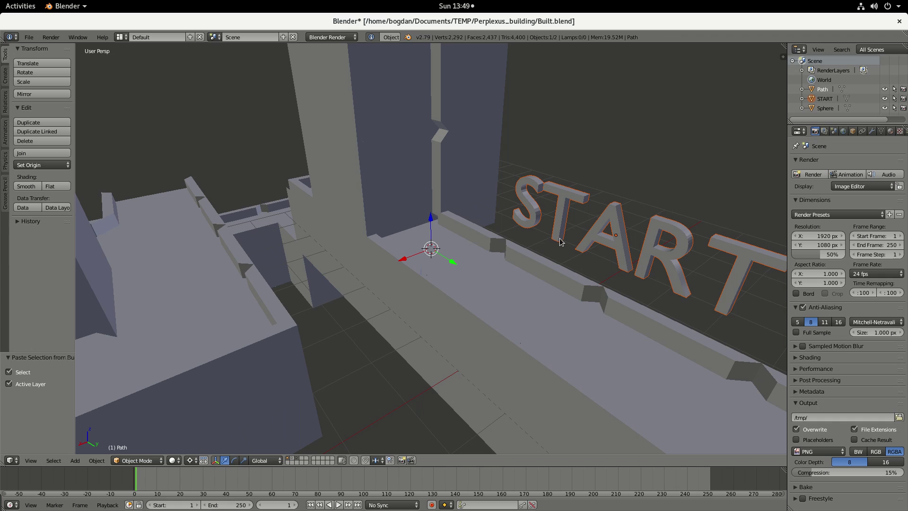
# Move the START text to the 3D cursor and raise it about 0.4 along Z.
pyautogui.hotkey('shift', 's')
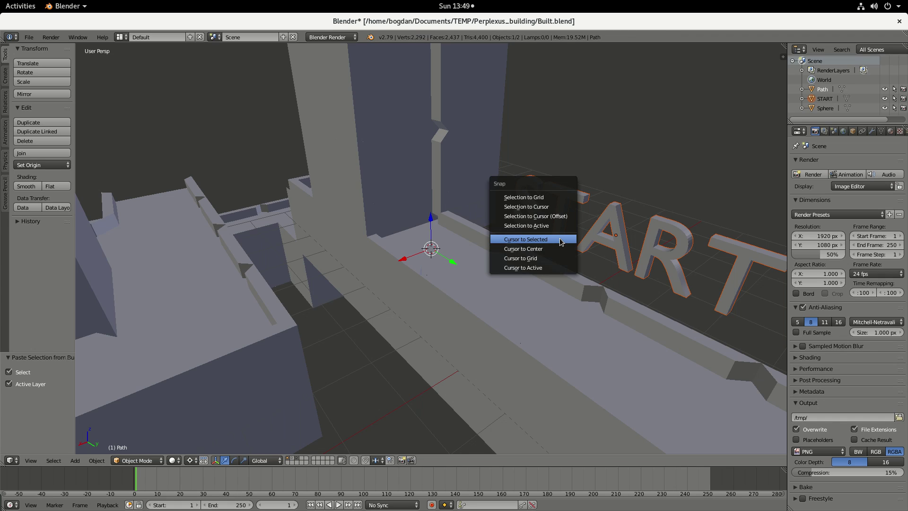
pyautogui.click(541, 208)
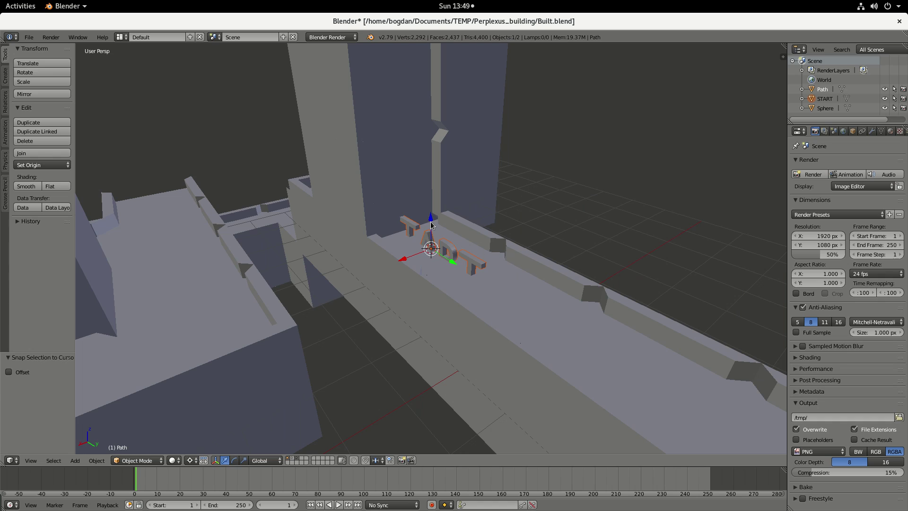
pyautogui.moveTo(431, 222); pyautogui.dragTo(431, 201)
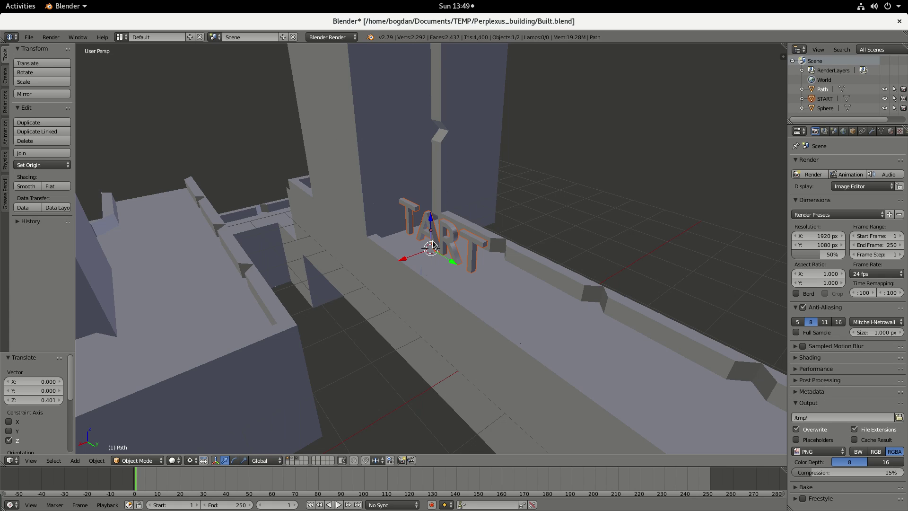
# Rotate the START text 90° about the global Z axis so it stands across the path.
pyautogui.press('r')
pyautogui.press('z')
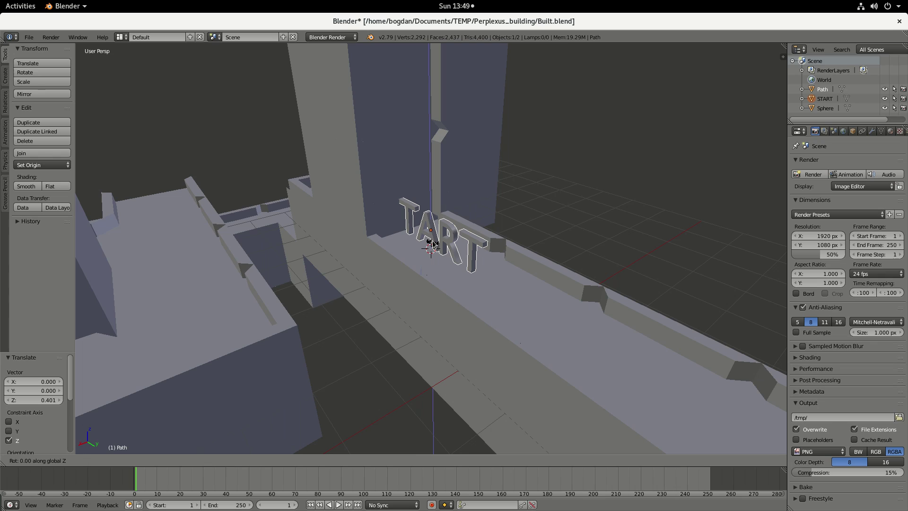
pyautogui.write('90')
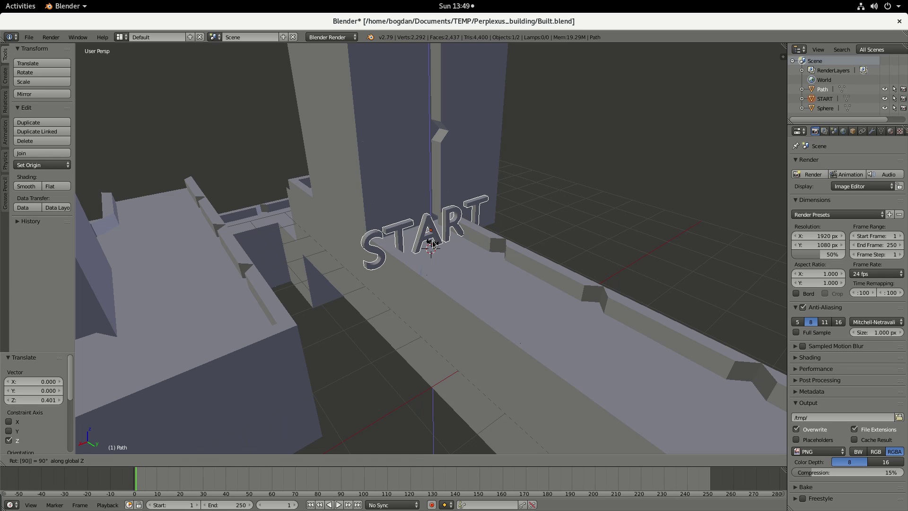
pyautogui.press('Return')
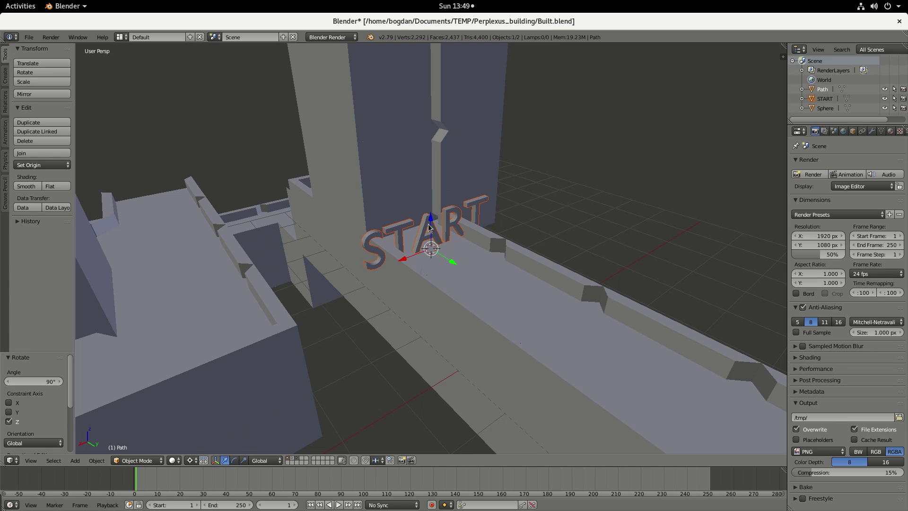
pyautogui.moveTo(429, 228); pyautogui.dragTo(432, 222, button='middle')
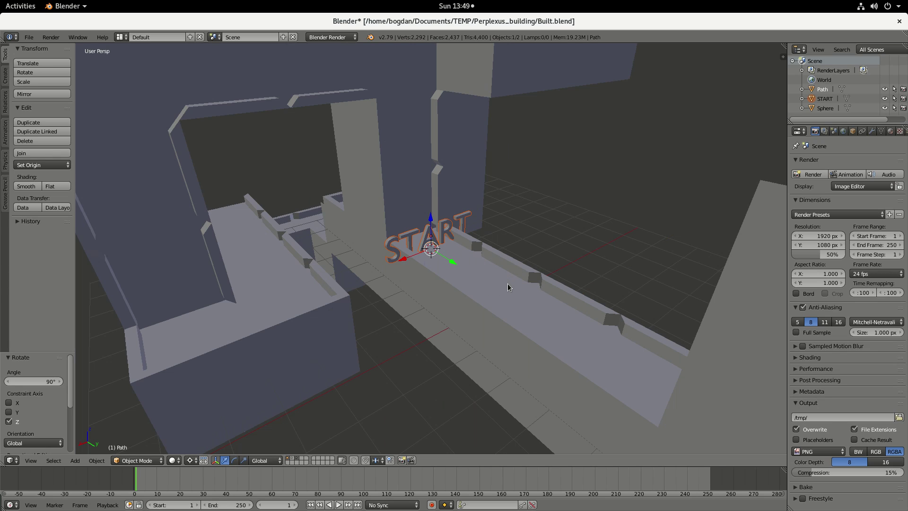
pyautogui.moveTo(416, 146); pyautogui.dragTo(414, 143, button='middle')
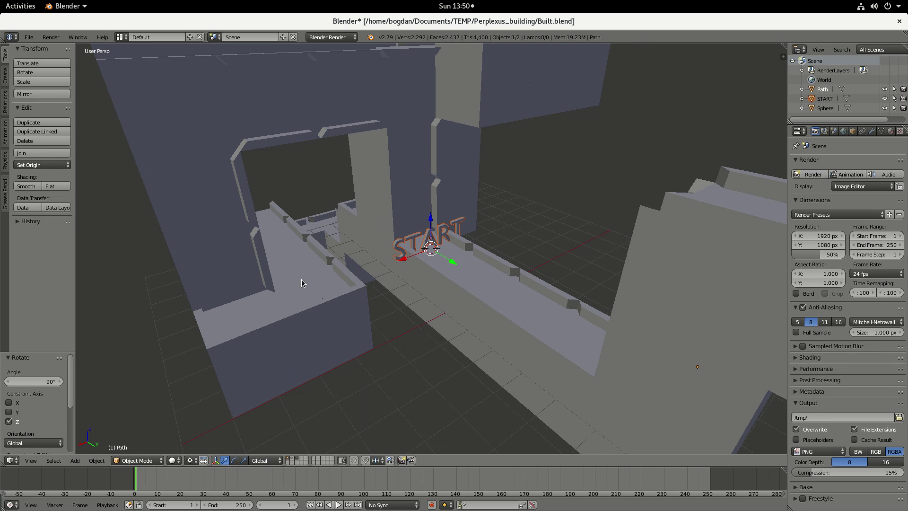
# Snap the 3D cursor to the centre of the Path's floor face at the foot of the tall corner column.
pyautogui.moveTo(302, 282); pyautogui.dragTo(331, 302, button='middle')
pyautogui.rightClick(282, 193)
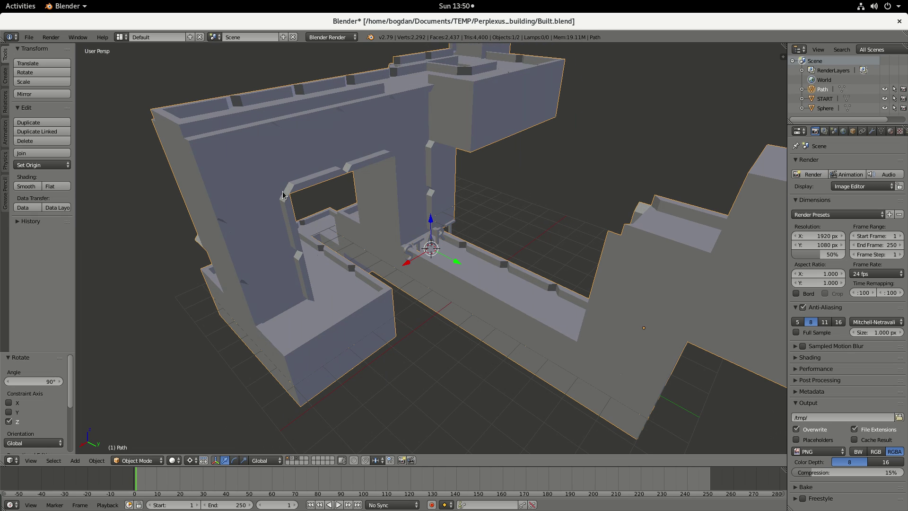
pyautogui.press('Tab')
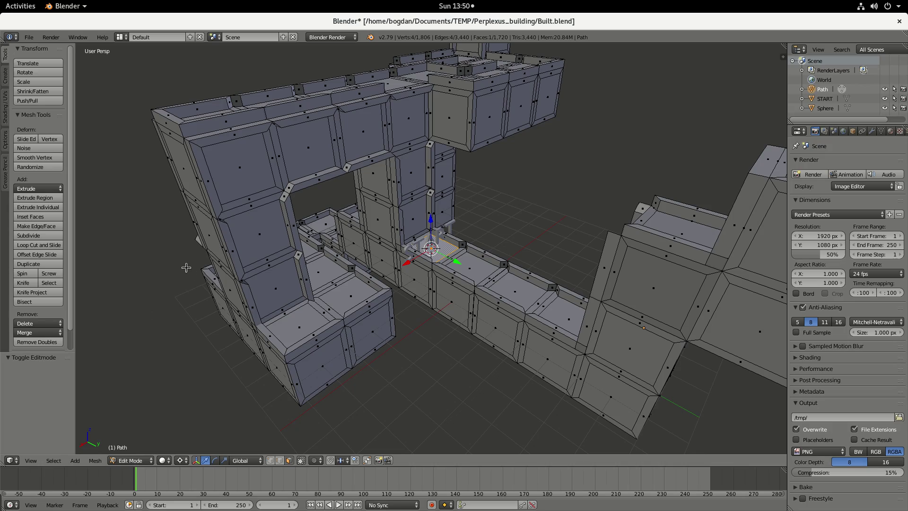
pyautogui.moveTo(186, 267); pyautogui.dragTo(295, 260, button='middle')
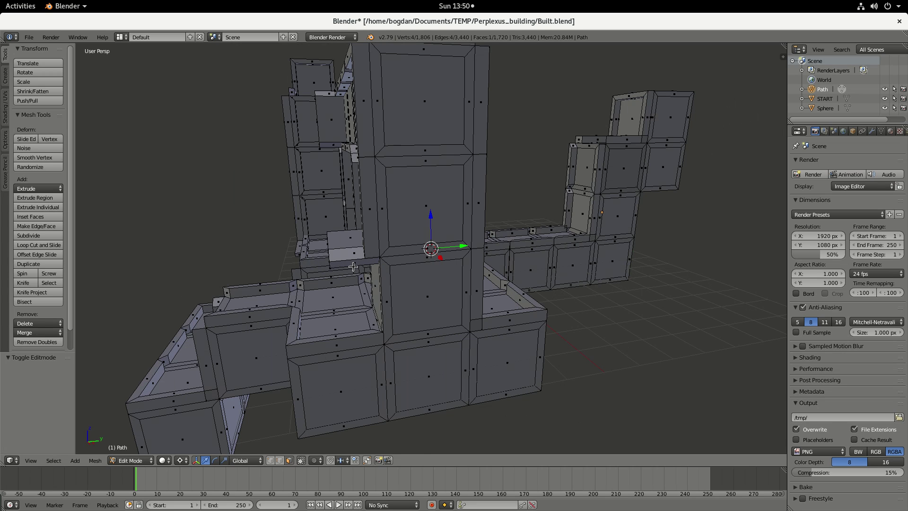
pyautogui.moveTo(353, 266); pyautogui.dragTo(532, 305, button='middle')
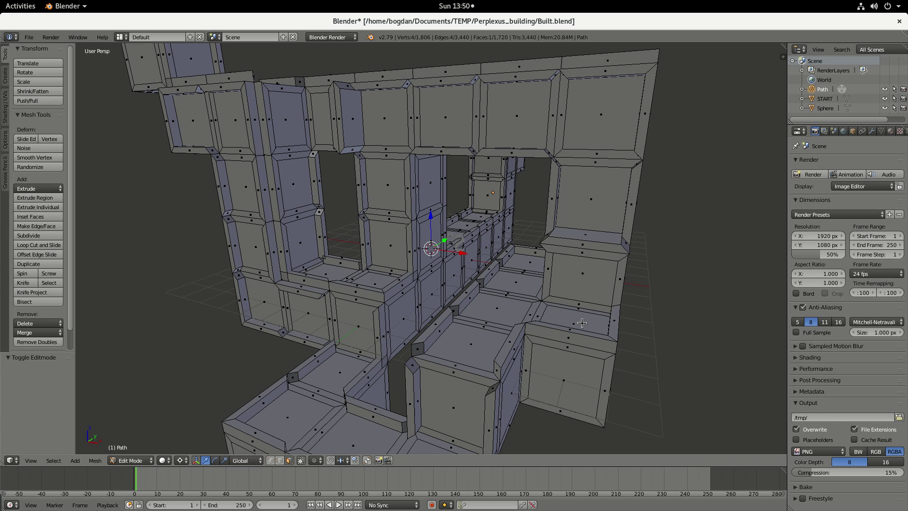
pyautogui.rightClick(508, 304)
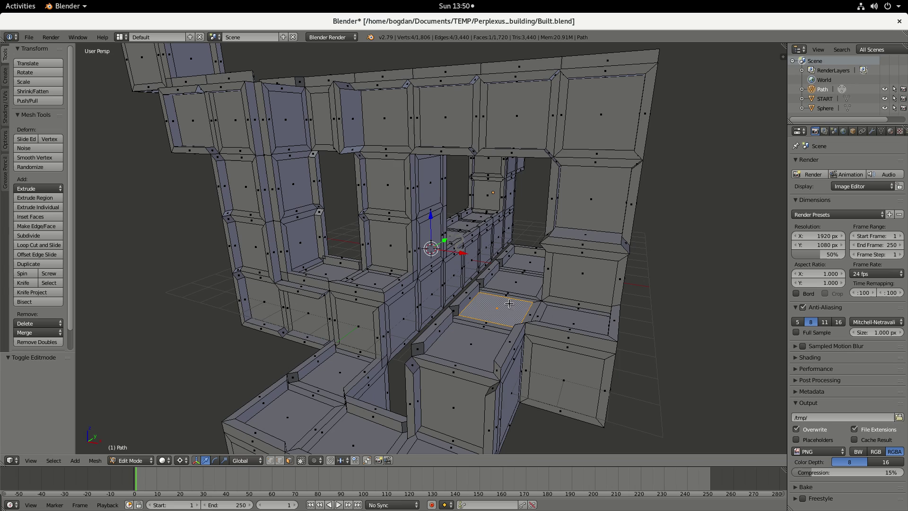
pyautogui.rightClick(569, 324)
pyautogui.hotkey('shift', 's')
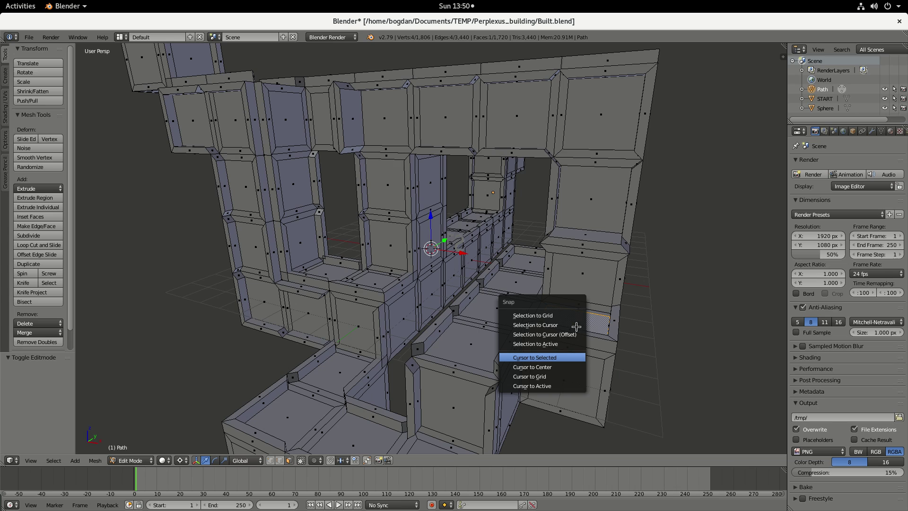
pyautogui.press('Return')
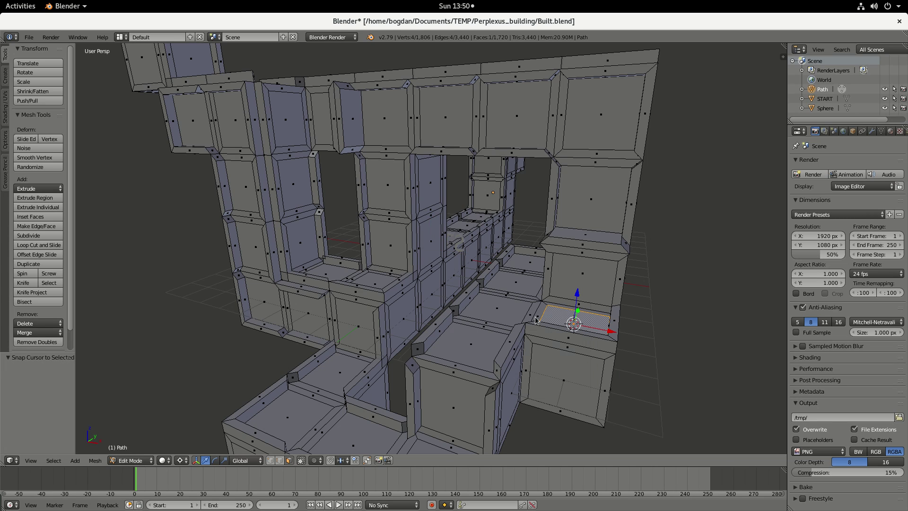
# Copy the number 1 text from CheckPoints.blend and paste it into Built.blend in Object Mode with the Path deselected.
pyautogui.hotkey('alt', '`')
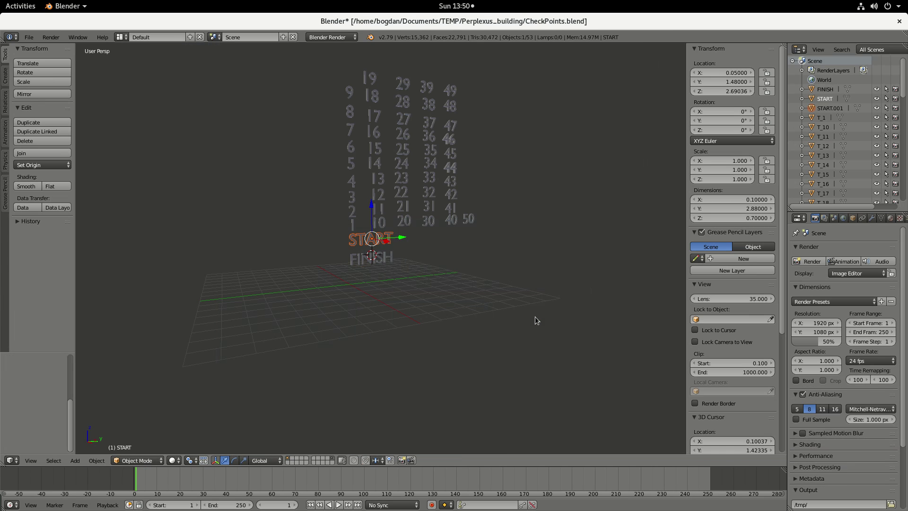
pyautogui.rightClick(352, 230)
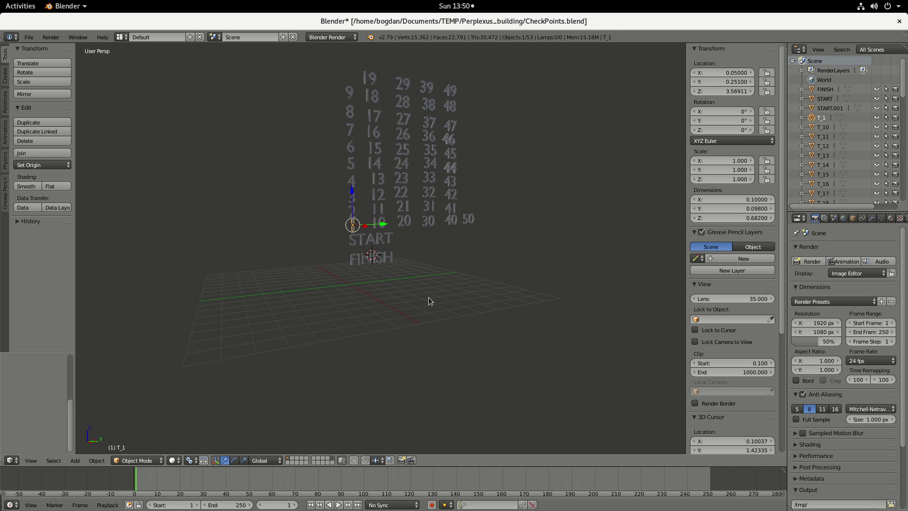
pyautogui.hotkey('ctrl', 'v')
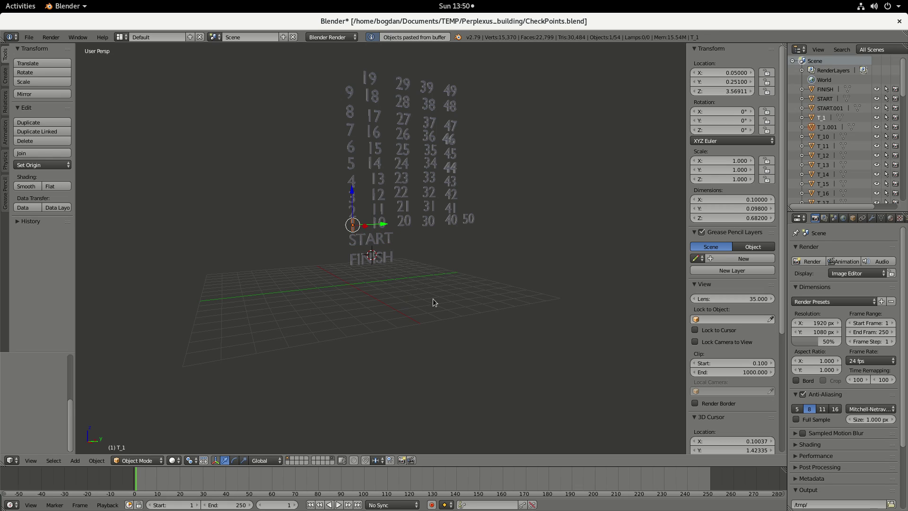
pyautogui.hotkey('alt', 'Tab')
pyautogui.hotkey('alt', 'shift', 'Tab')
pyautogui.hotkey('alt', '`')
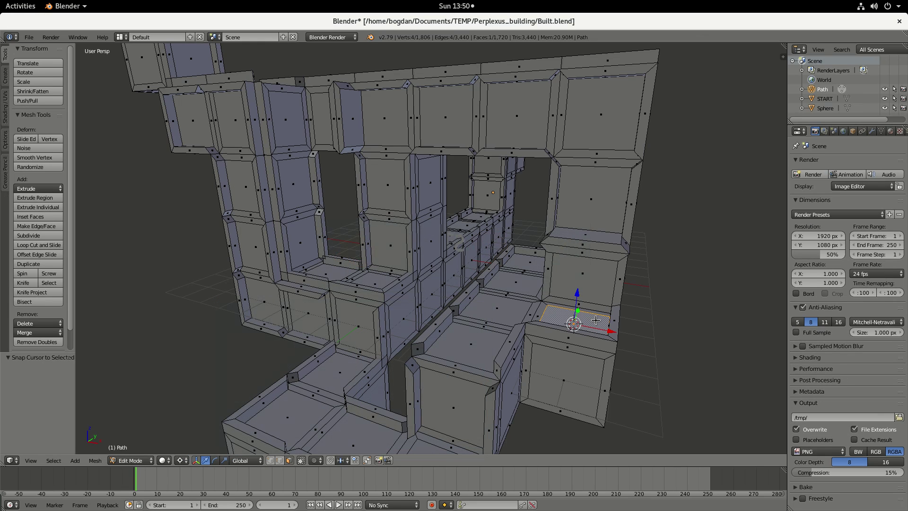
pyautogui.press('Tab')
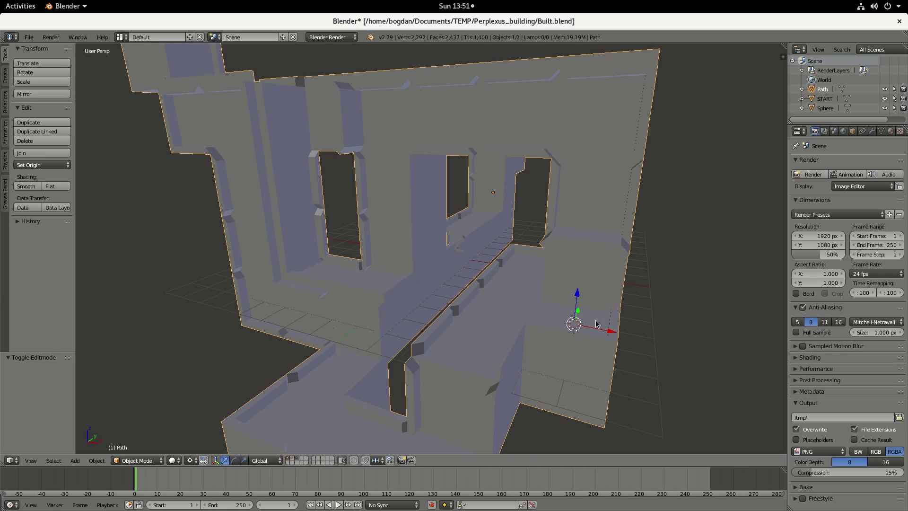
pyautogui.press('a')
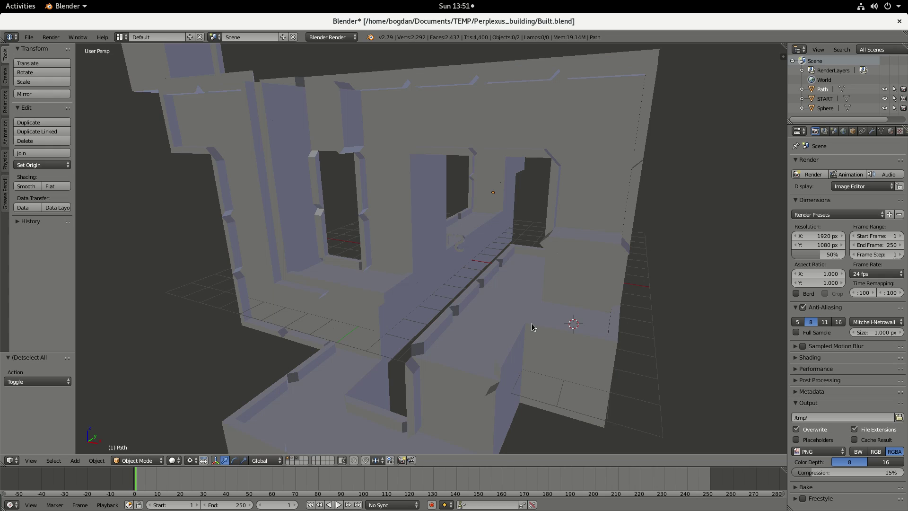
pyautogui.hotkey('ctrl', 'v')
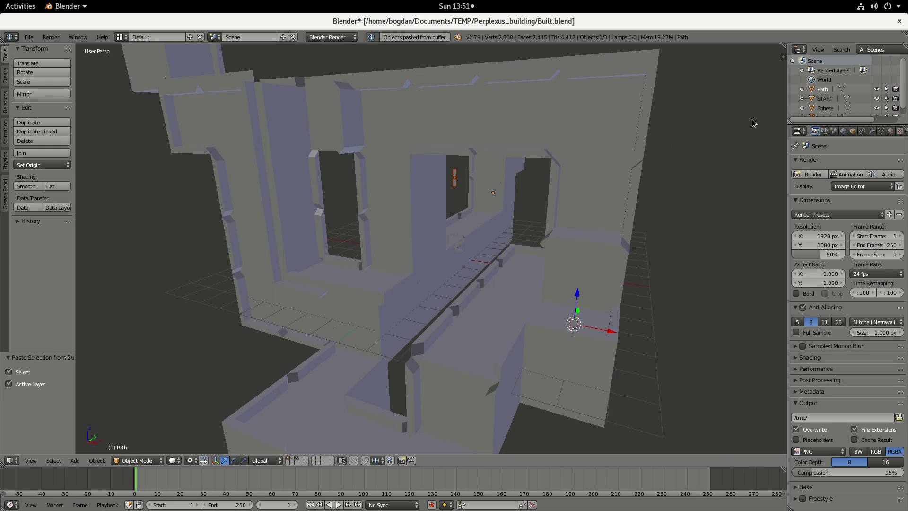
# Select the pasted T_1 object and move it to the 3D cursor.
pyautogui.scroll(-1, 820, 111)
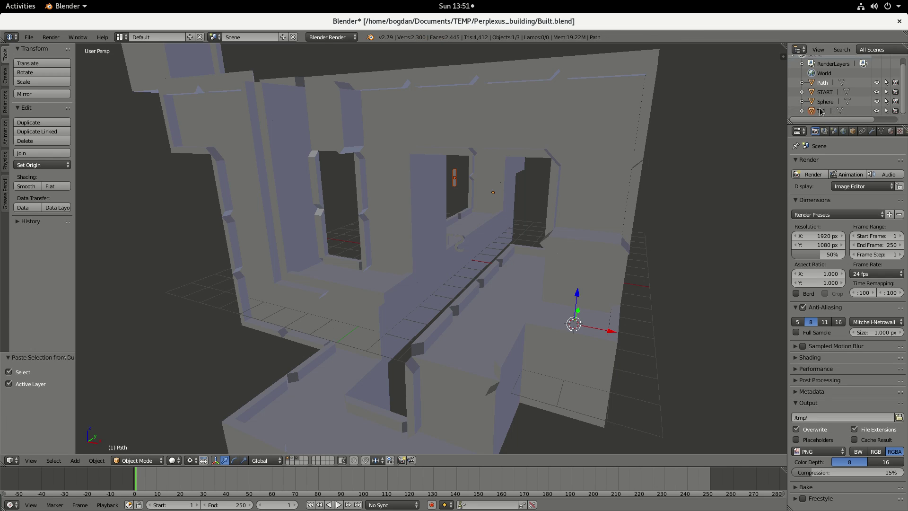
pyautogui.click(823, 102)
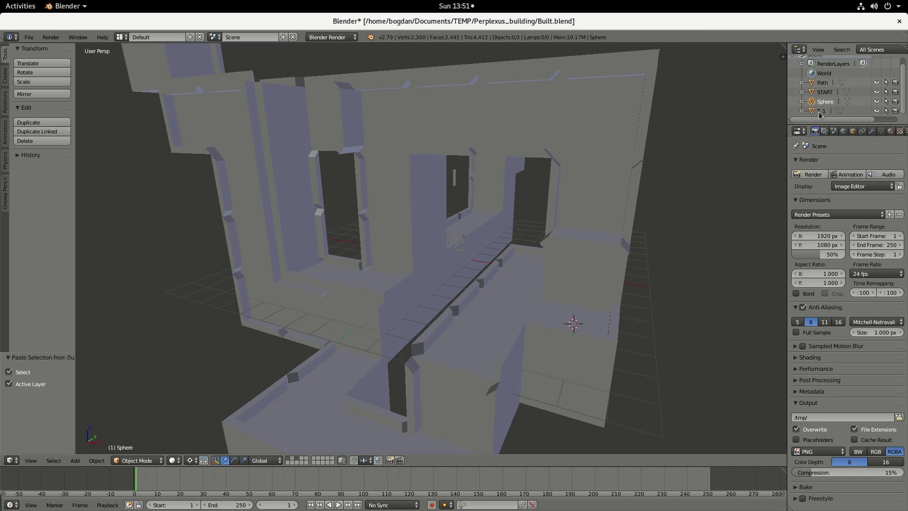
pyautogui.click(820, 111)
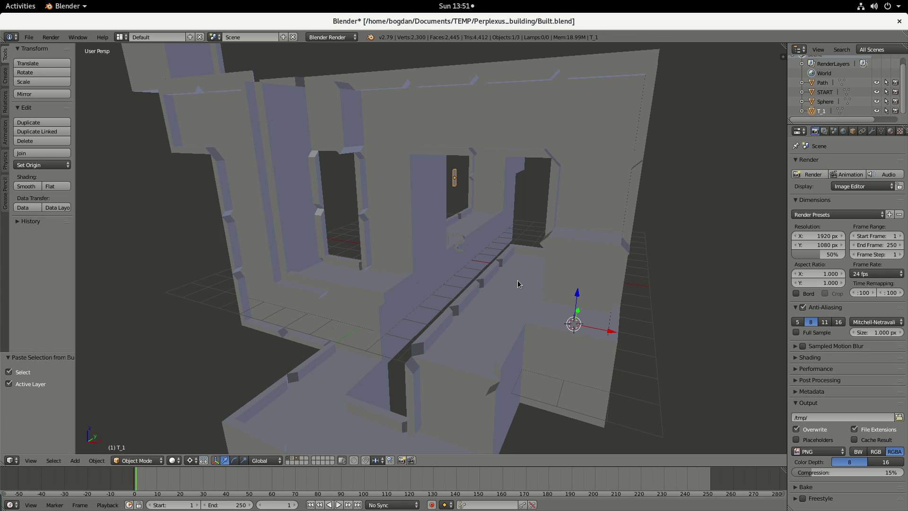
pyautogui.hotkey('shift', 's')
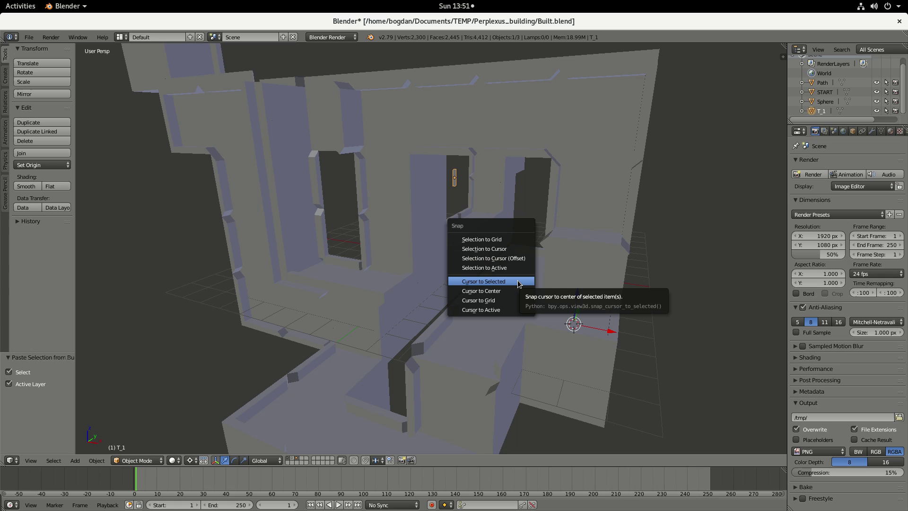
pyautogui.click(497, 255)
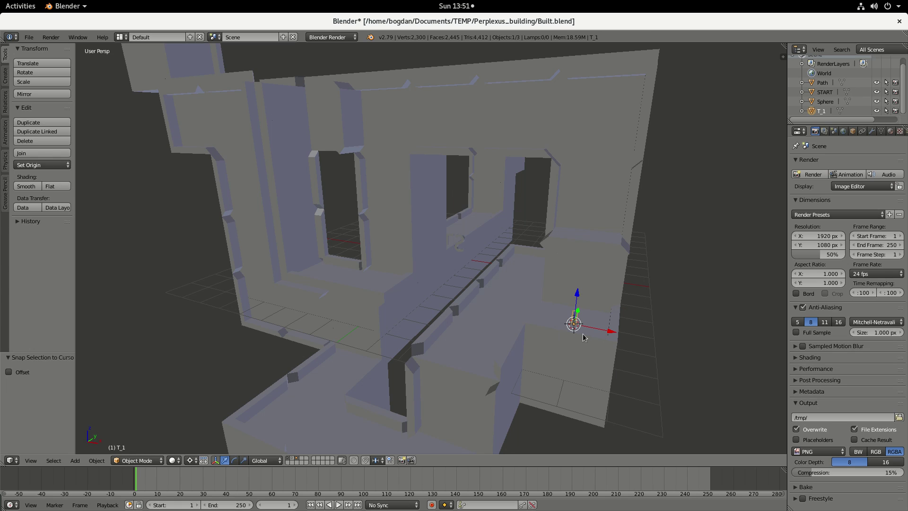
# Raise the T_1 number about 0.39 along Z so that its base rests on the path floor.
pyautogui.press('KP_Decimal')
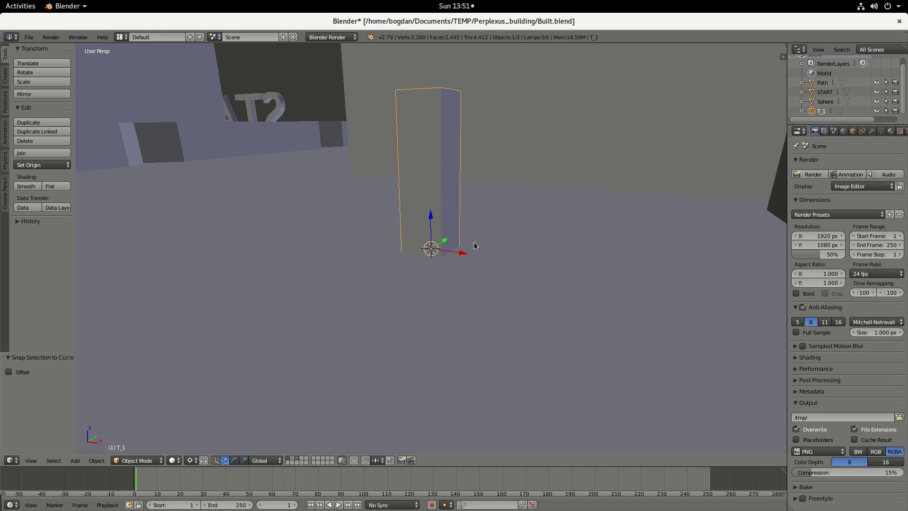
pyautogui.scroll(-8, 474, 242)
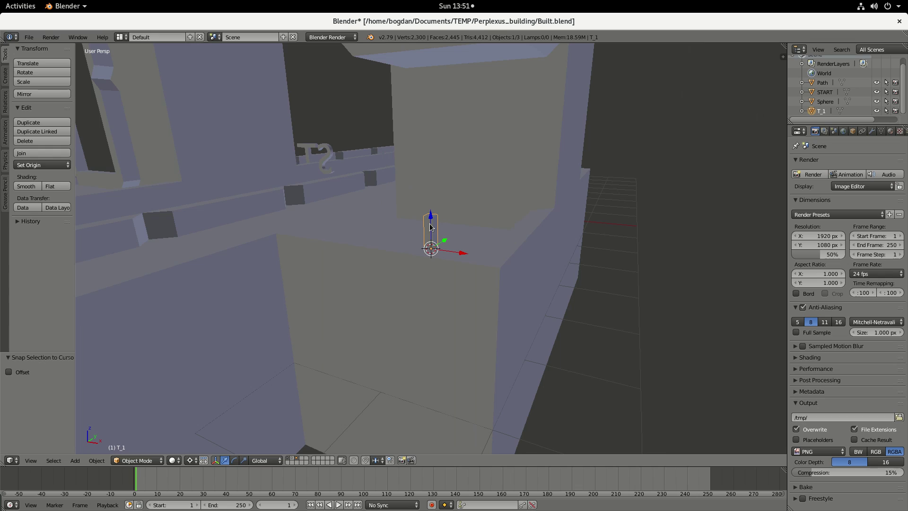
pyautogui.moveTo(430, 227); pyautogui.dragTo(430, 176)
pyautogui.rightClick(427, 204)
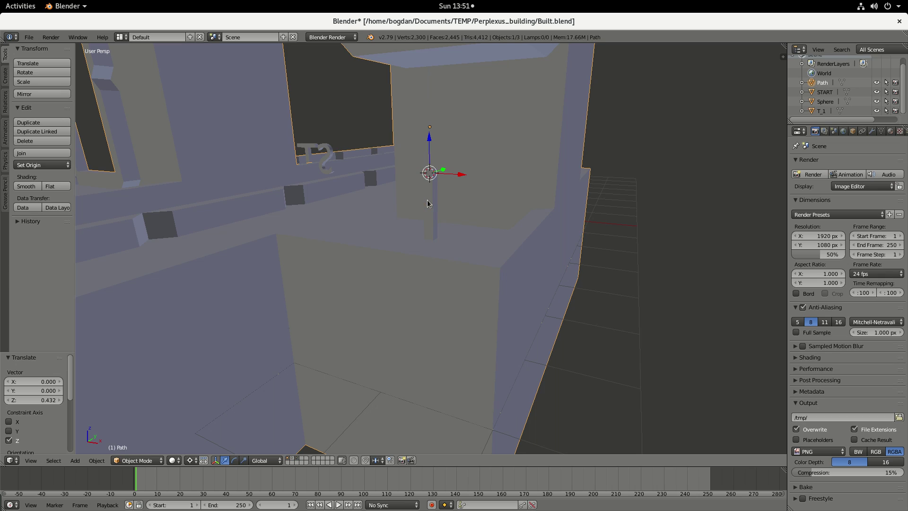
pyautogui.hotkey('ctrl', 'z')
pyautogui.click(430, 145)
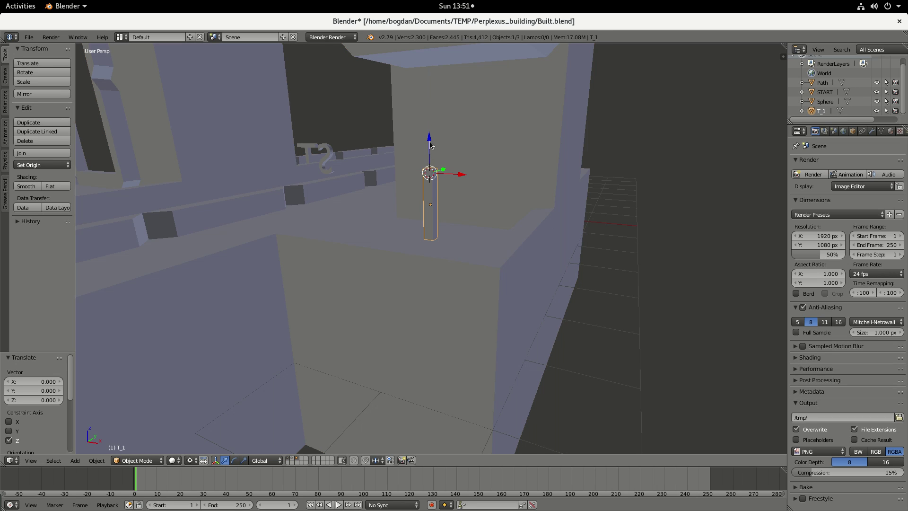
pyautogui.moveTo(430, 144)
pyautogui.mouseDown()
pyautogui.moveTo(430, 133)
pyautogui.moveTo(435, 150)
pyautogui.mouseUp()
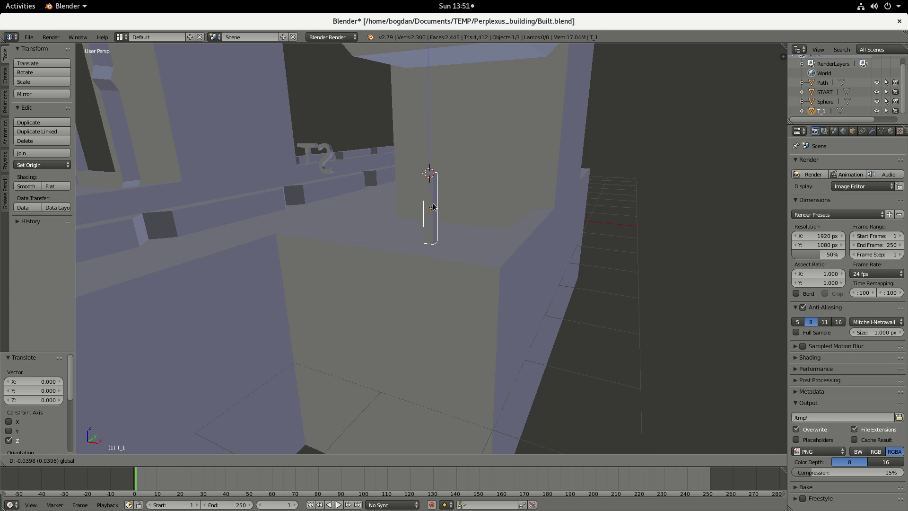
pyautogui.moveTo(435, 207); pyautogui.dragTo(413, 292, button='middle')
# Snap the 3D cursor to the Path's vertical column face above the number 1 and return to Object Mode.
pyautogui.rightClick(401, 279)
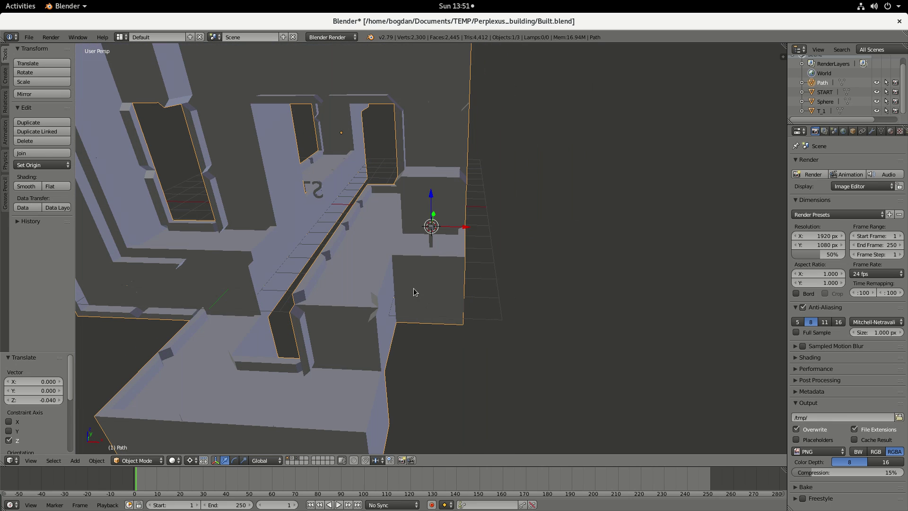
pyautogui.scroll(-3, 287, 339)
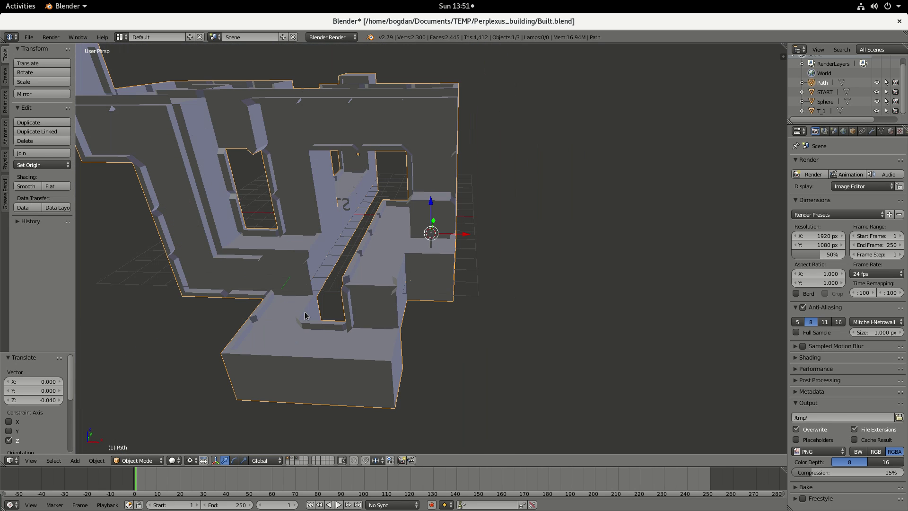
pyautogui.scroll(-1, 307, 314)
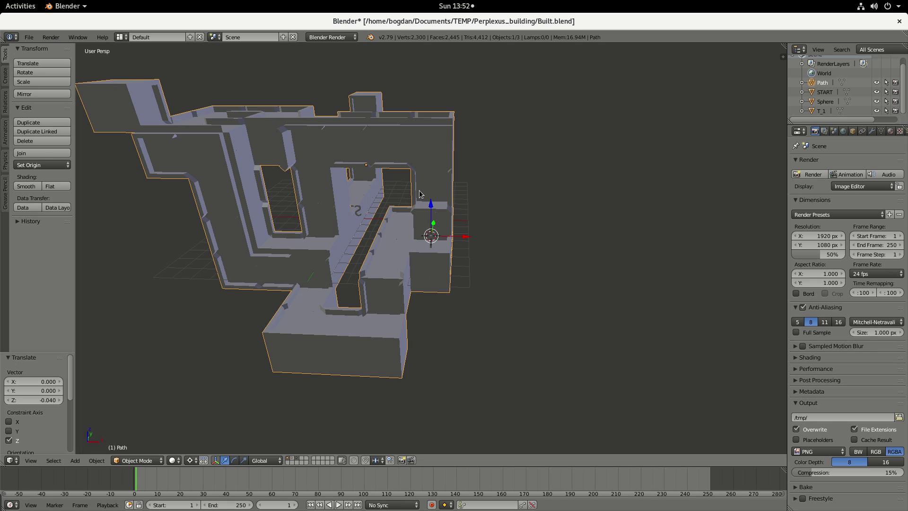
pyautogui.press('Tab')
pyautogui.rightClick(433, 194)
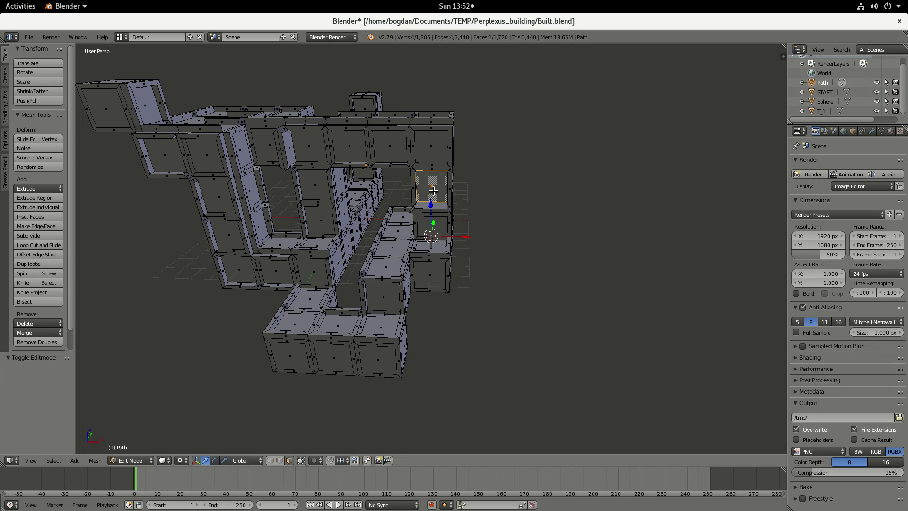
pyautogui.press('Tab')
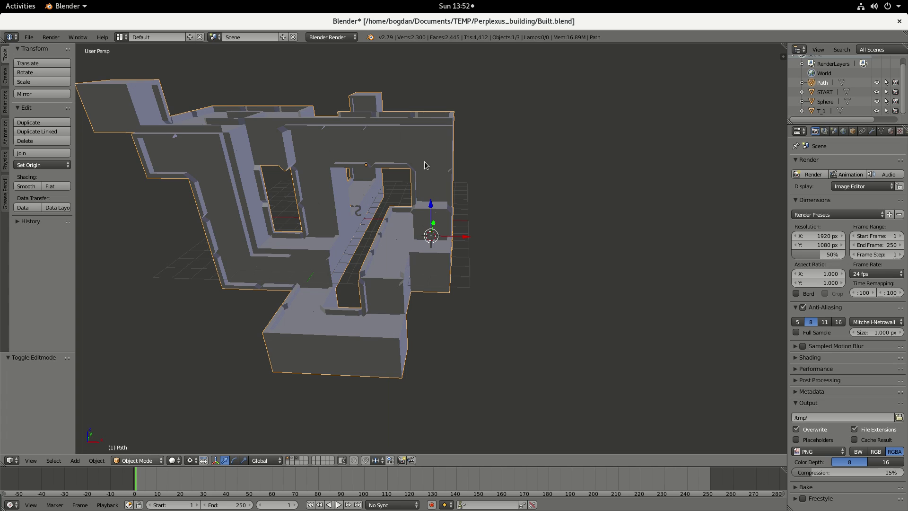
pyautogui.press('Tab')
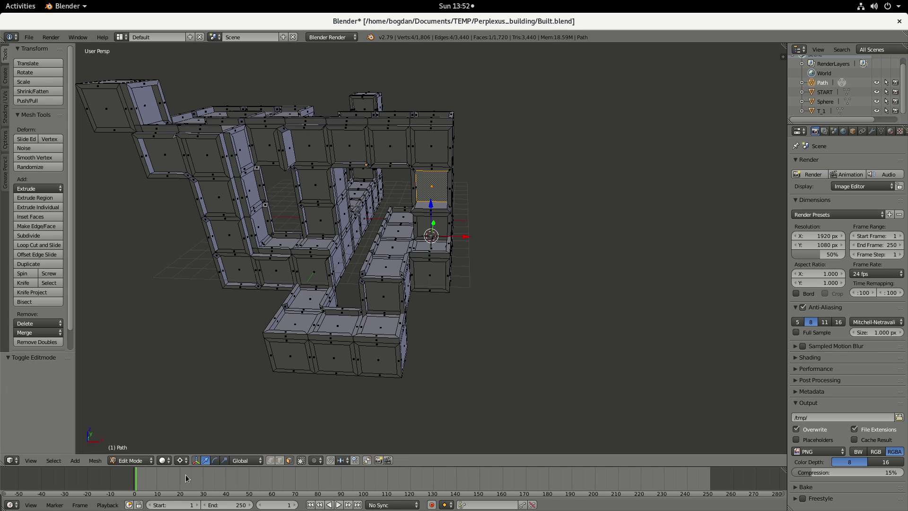
pyautogui.rightClick(419, 161)
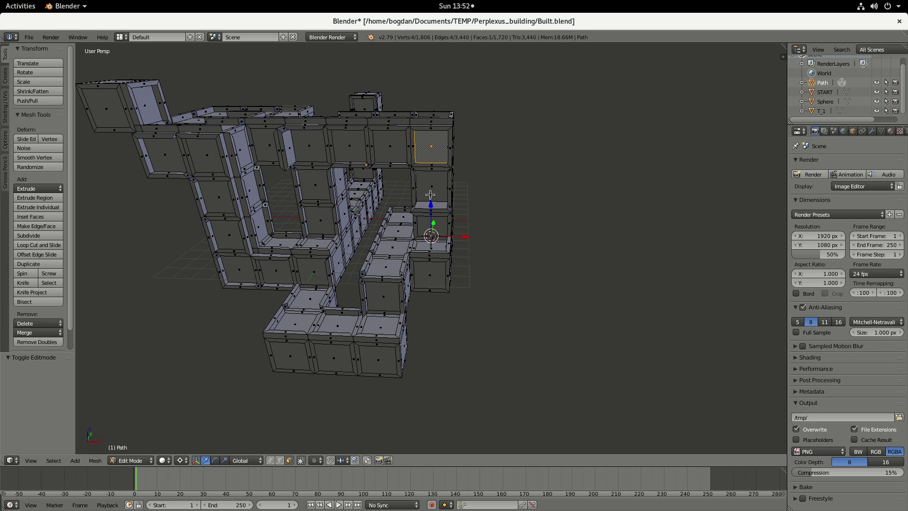
pyautogui.scroll(2, 432, 167)
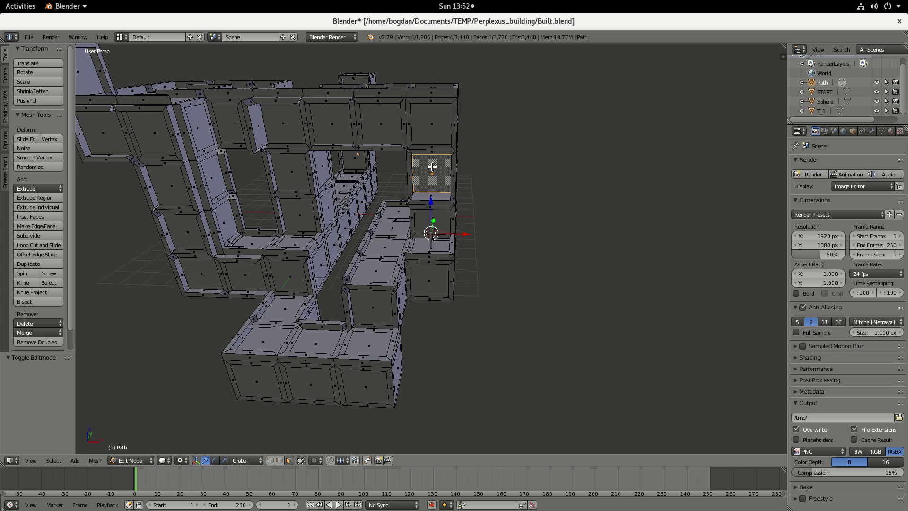
pyautogui.scroll(1, 431, 167)
pyautogui.hotkey('shift', 's')
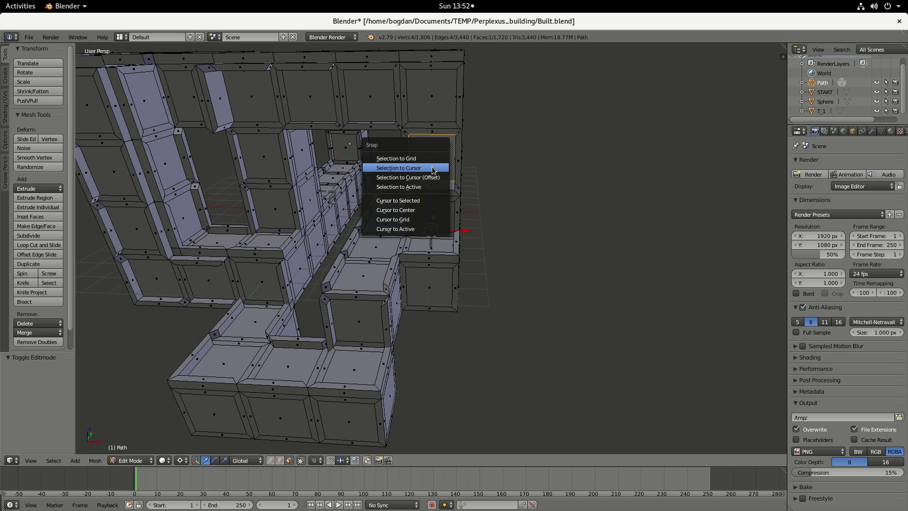
pyautogui.click(425, 203)
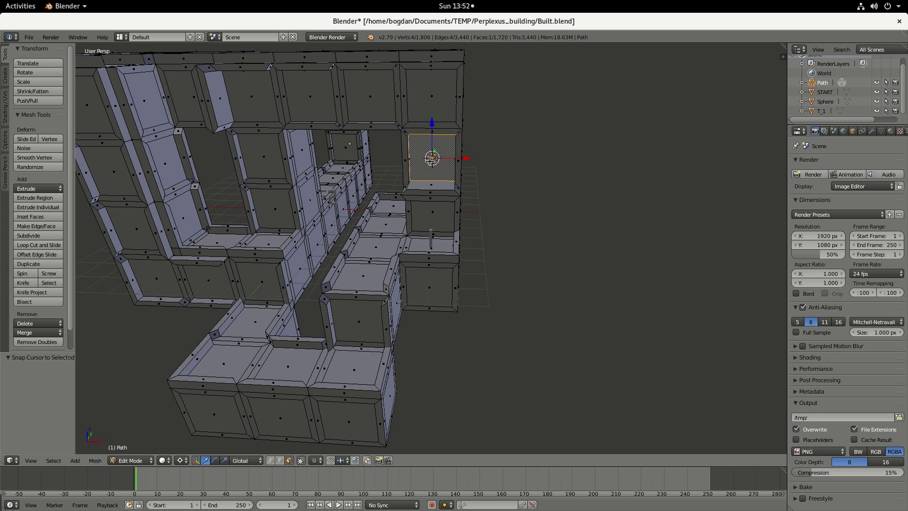
pyautogui.press('Tab')
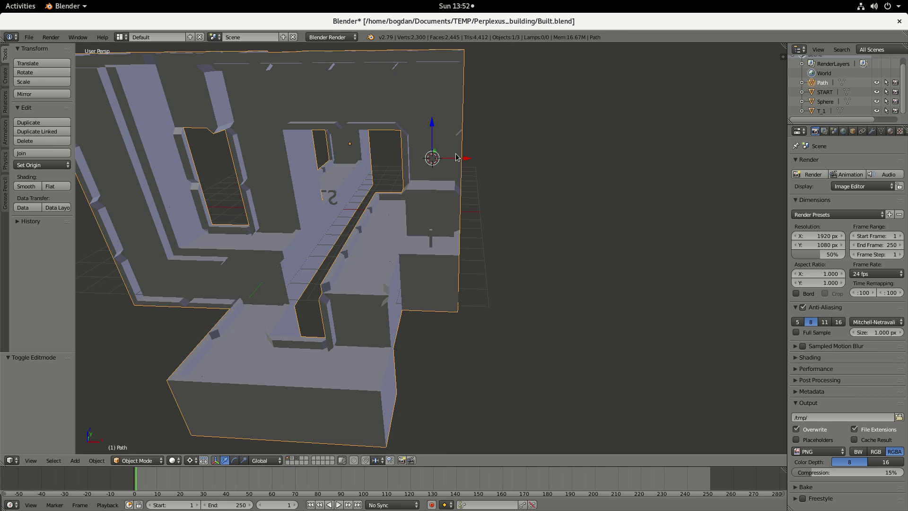
# Deselect all objects in Built.blend.
pyautogui.press('a')
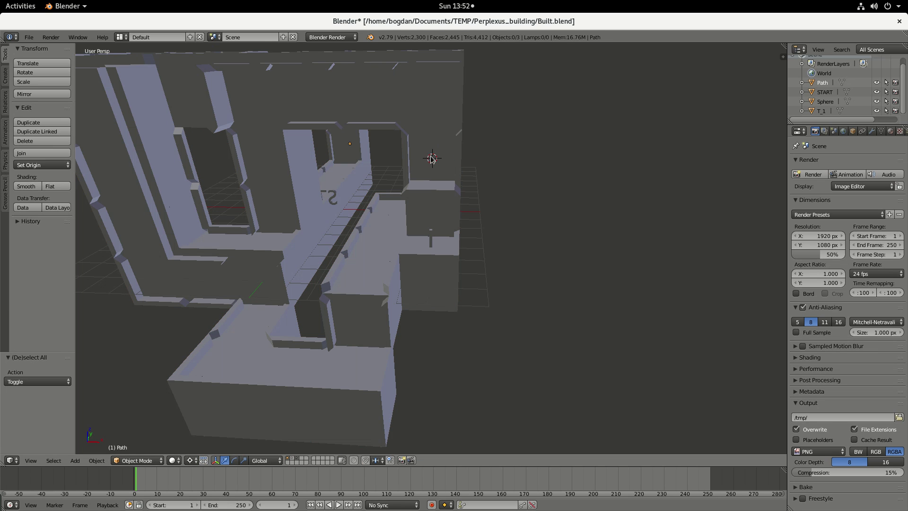
pyautogui.press('a')
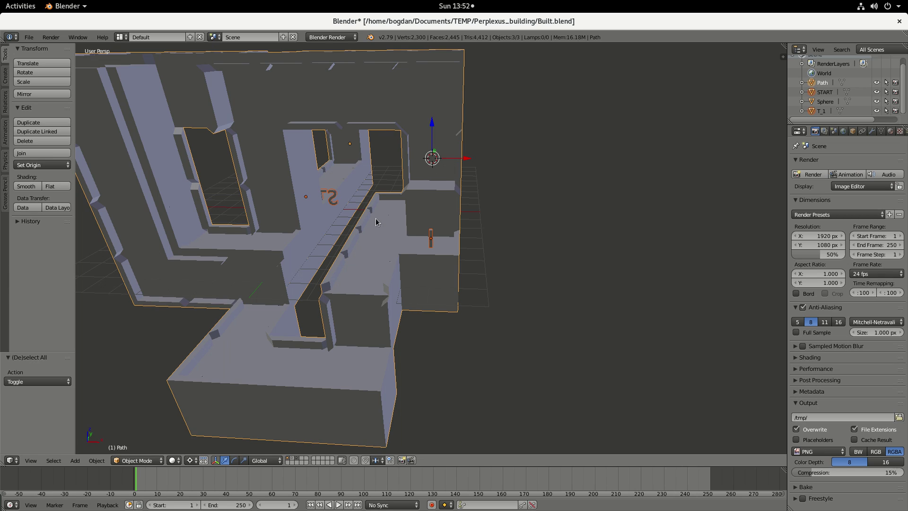
pyautogui.press('a')
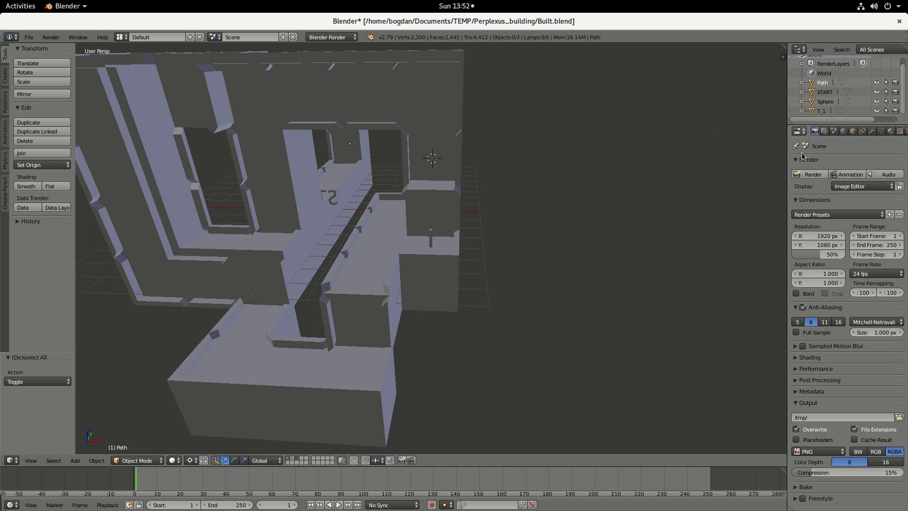
pyautogui.click(823, 83)
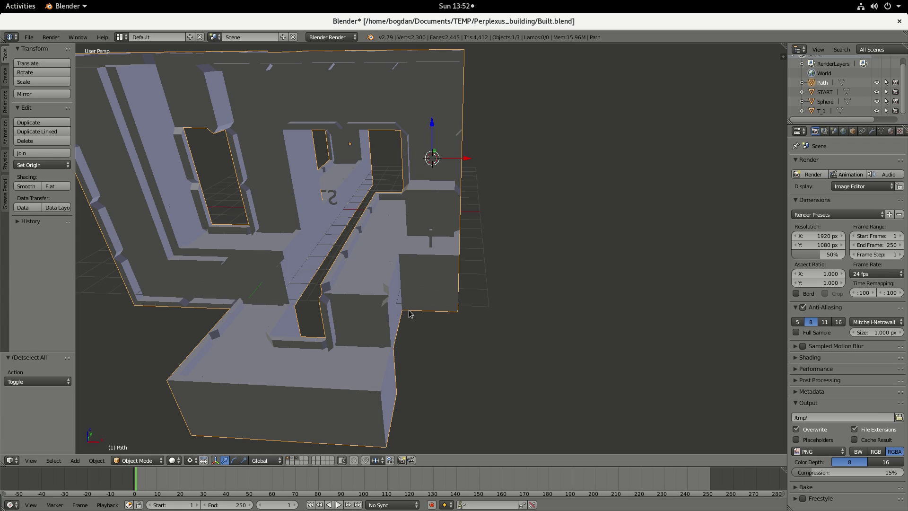
pyautogui.press('a')
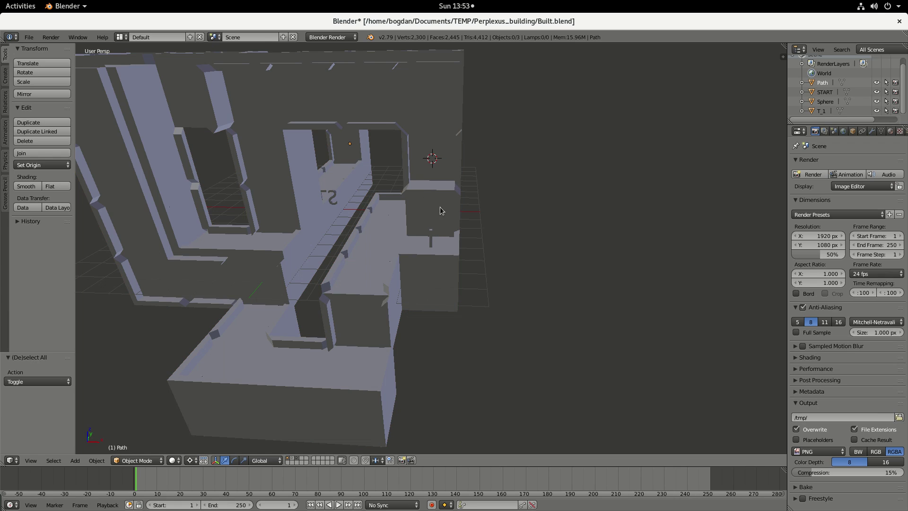
# Copy the number 2 text from CheckPoints.blend and paste it into Built.blend.
pyautogui.hotkey('alt', 'Tab')
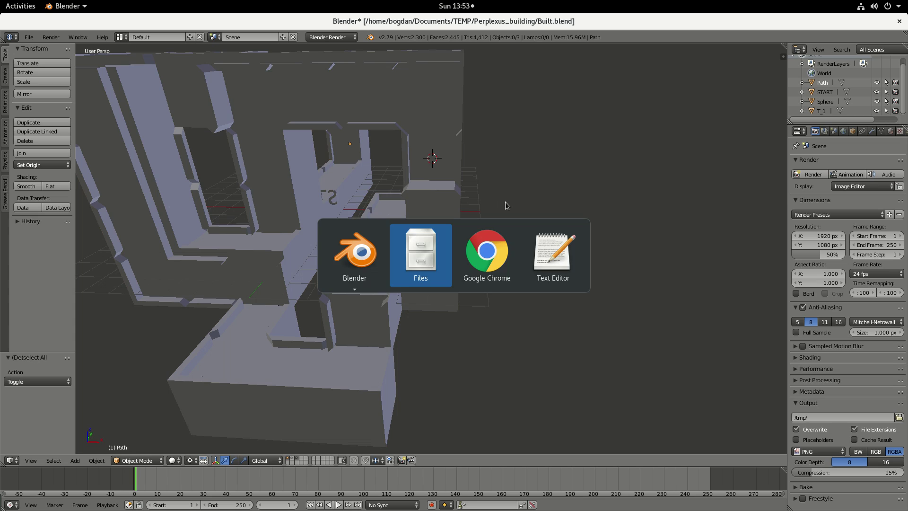
pyautogui.hotkey('alt', 'shift', 'Tab')
pyautogui.hotkey('alt', '`')
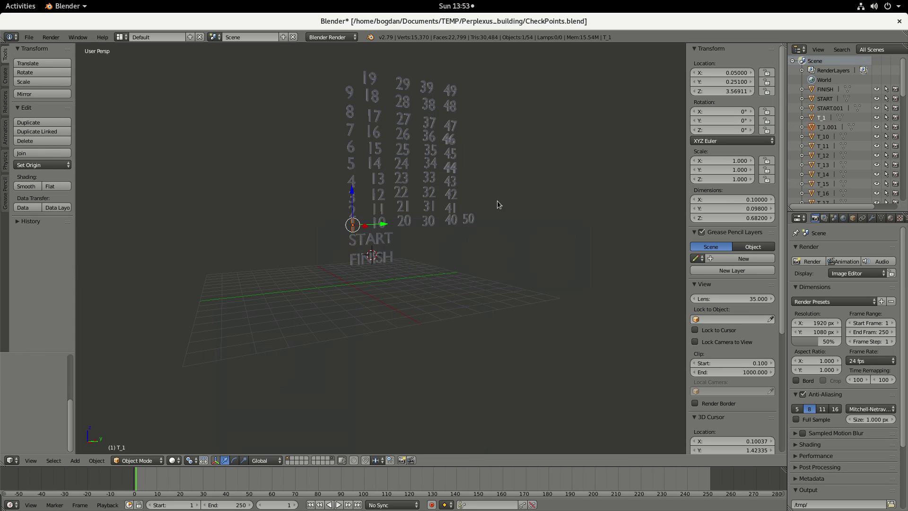
pyautogui.rightClick(348, 217)
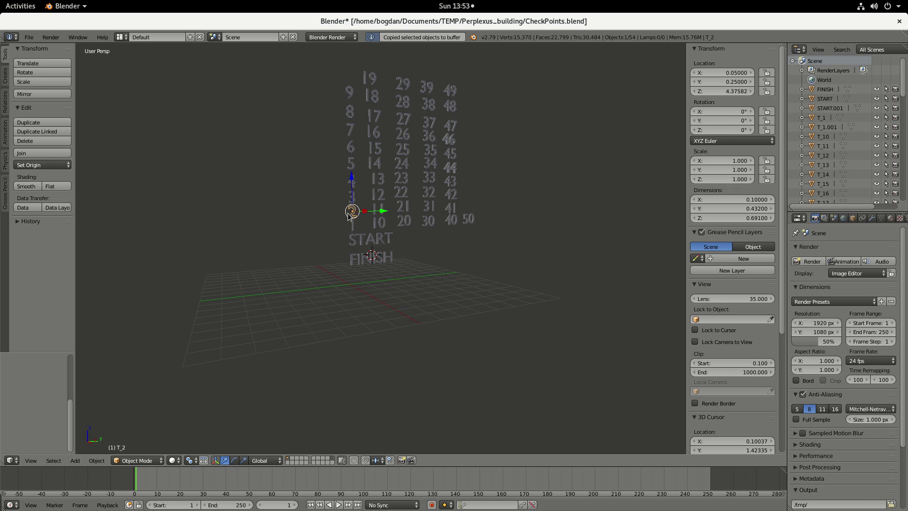
pyautogui.hotkey('alt', 'Tab')
pyautogui.hotkey('alt', 'Tab')
pyautogui.hotkey('alt', 'Tab')
pyautogui.hotkey('alt', 'shift', 'Tab')
pyautogui.hotkey('alt', '`')
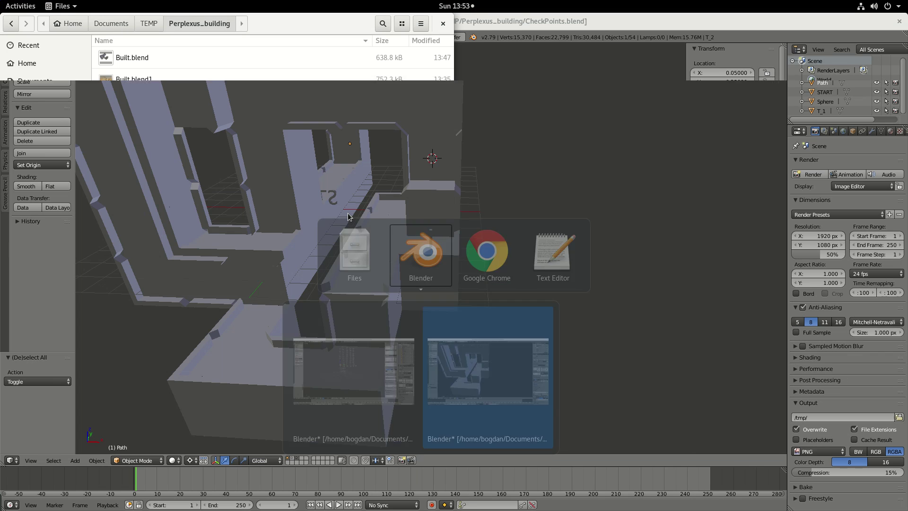
pyautogui.hotkey('ctrl', 'v')
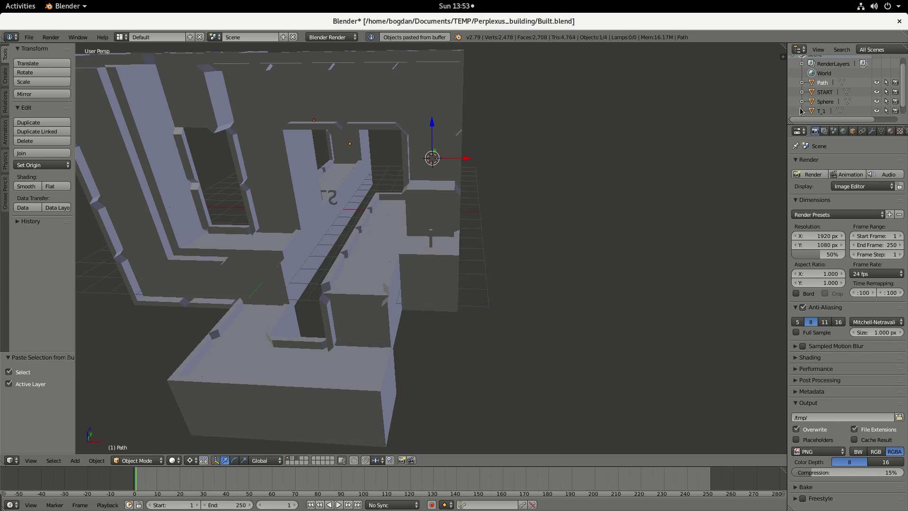
# Enlarge the object list, select the pasted T_2 object and move it to the 3D cursor.
pyautogui.scroll(-1, 847, 108)
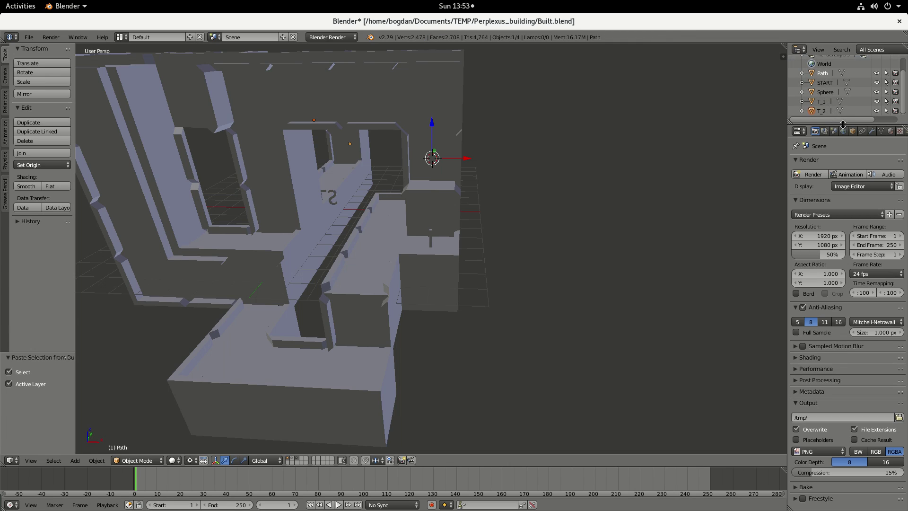
pyautogui.moveTo(837, 124); pyautogui.dragTo(847, 186)
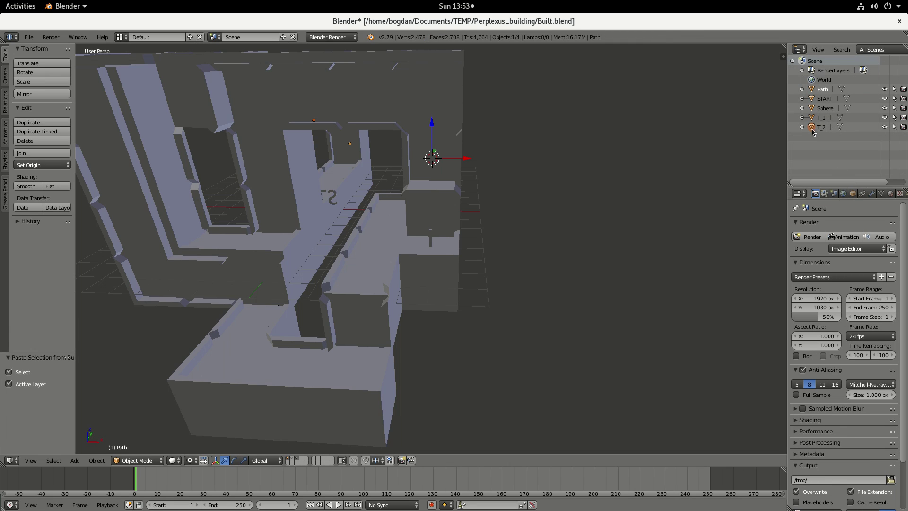
pyautogui.click(820, 118)
pyautogui.click(822, 128)
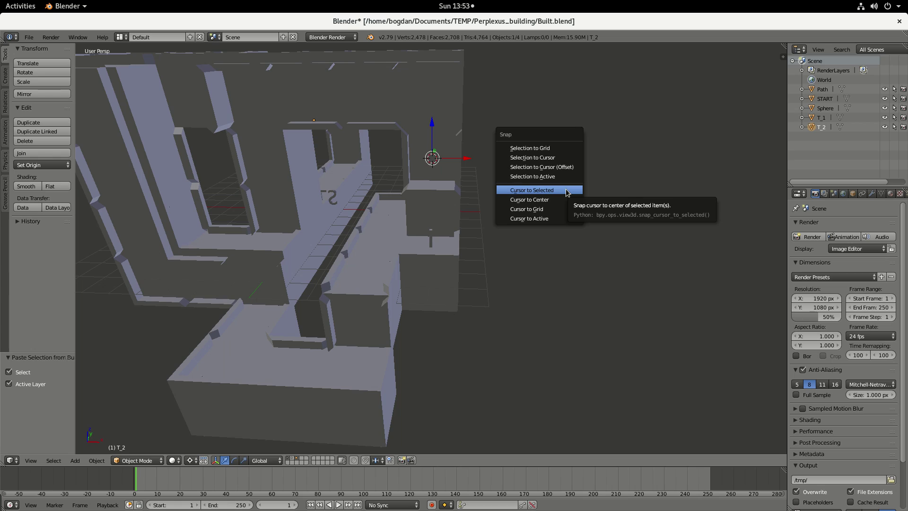
pyautogui.click(550, 158)
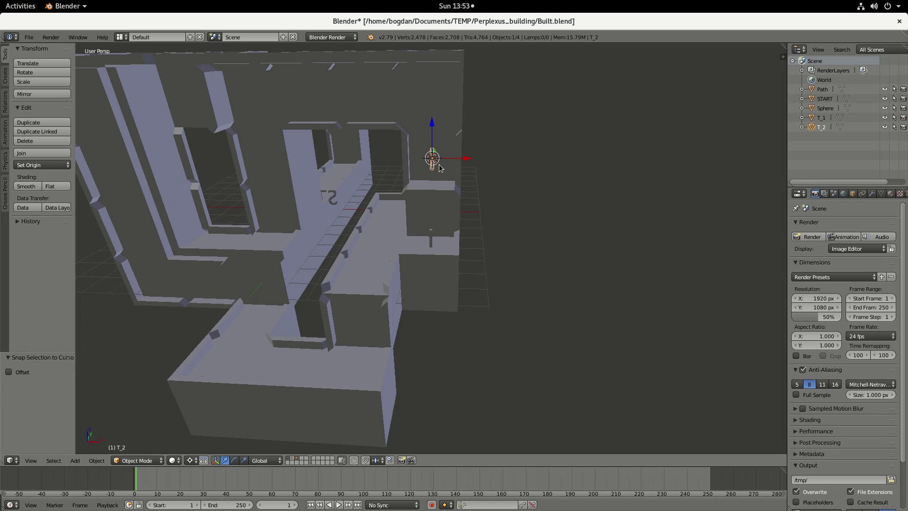
# Rotate the T_2 number 90° about the global X axis and shift it about -0.41 along Y, out from the column face.
pyautogui.press('KP_Decimal')
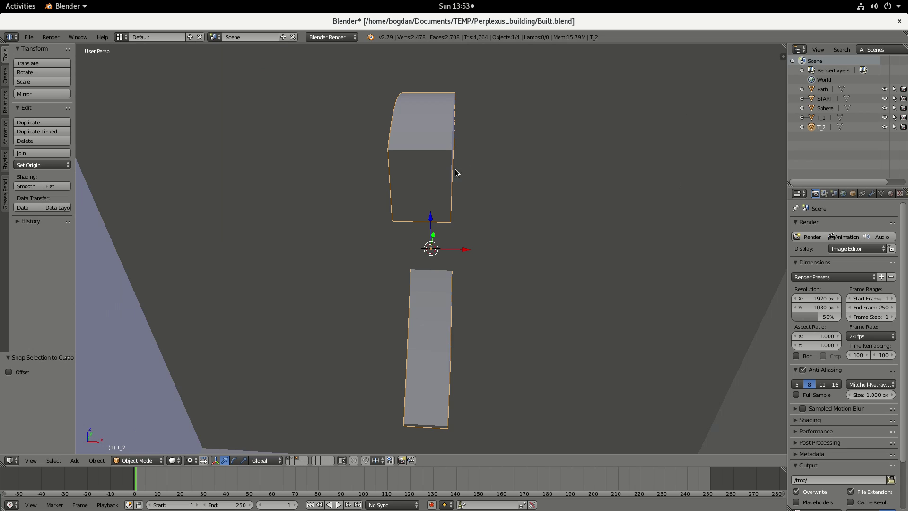
pyautogui.scroll(-6, 468, 203)
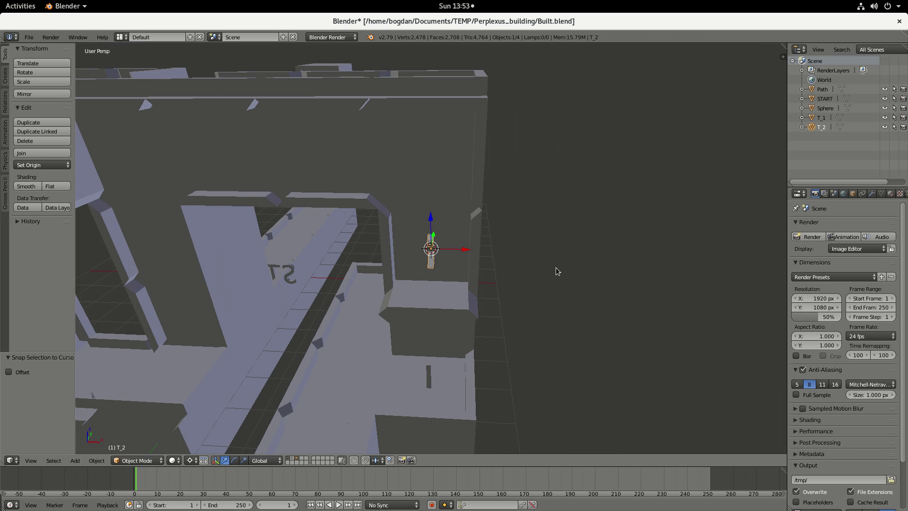
pyautogui.moveTo(564, 264); pyautogui.dragTo(515, 256, button='middle')
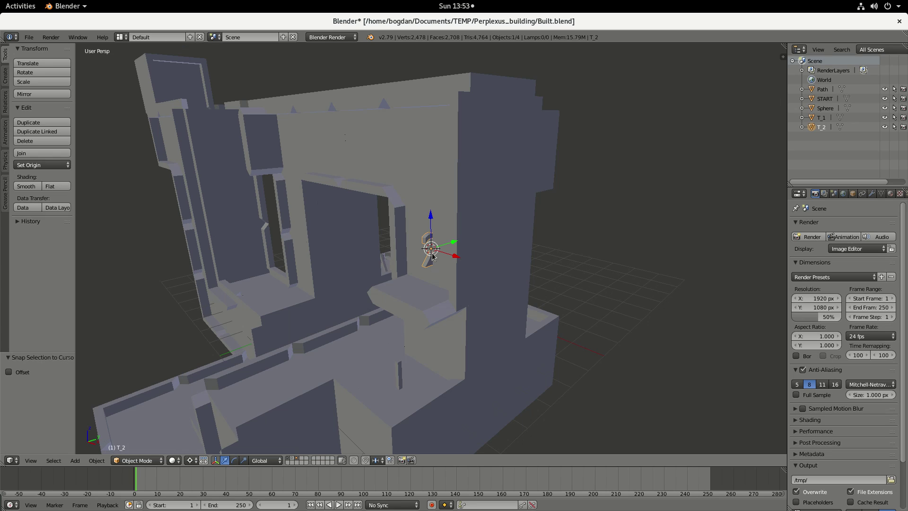
pyautogui.write('rx')
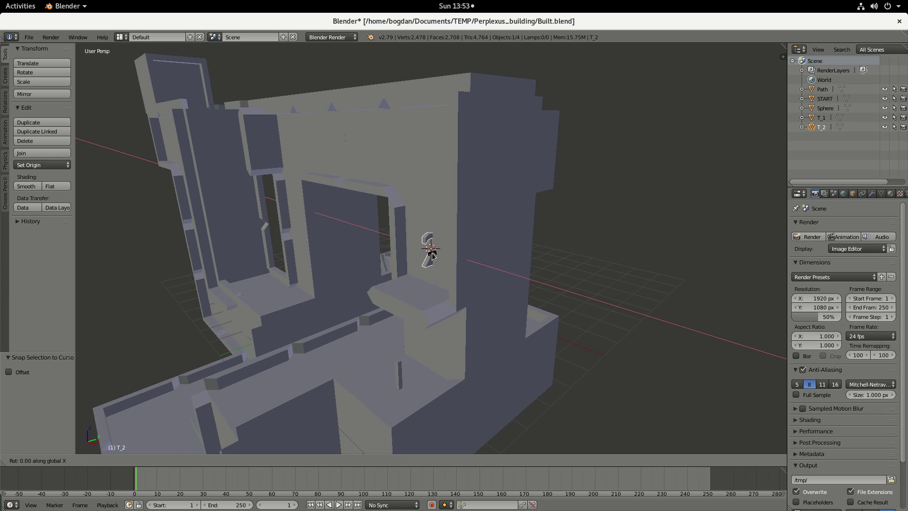
pyautogui.write('90')
pyautogui.press('Return')
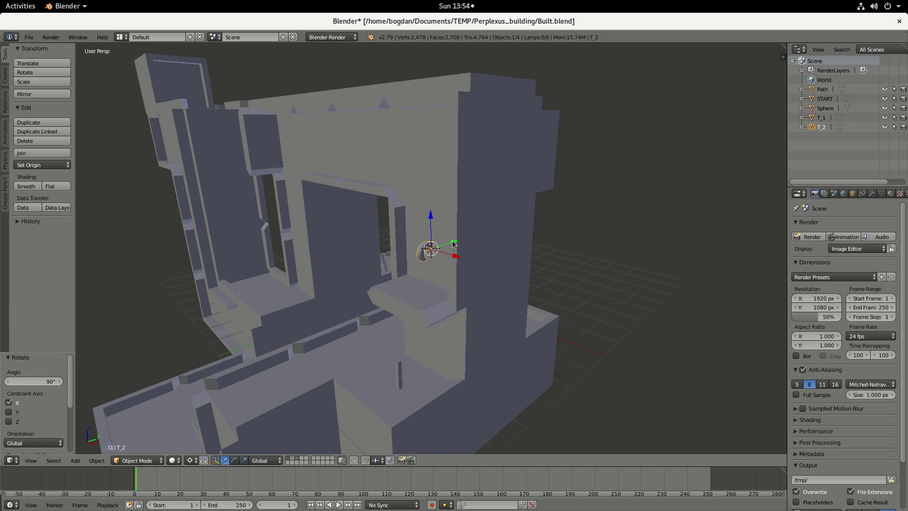
pyautogui.moveTo(453, 245); pyautogui.dragTo(439, 253)
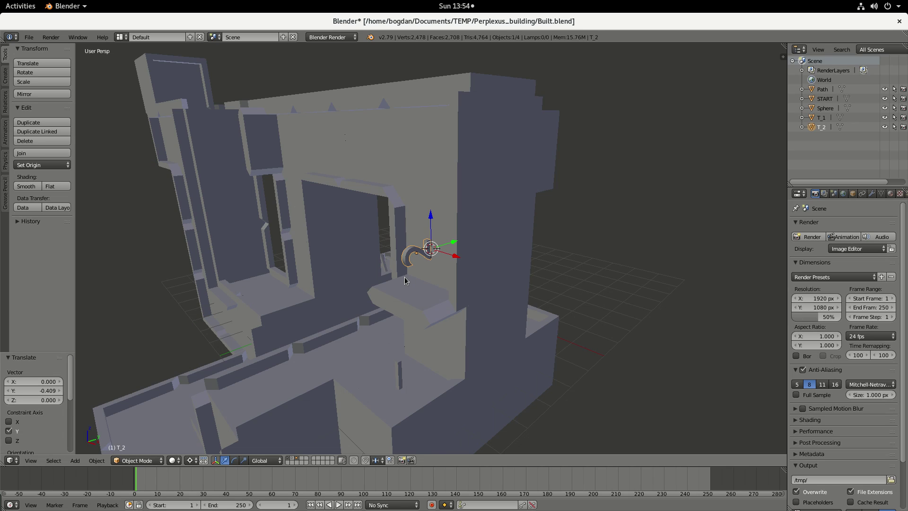
# Rotate the T_2 number 90° about the global Y axis.
pyautogui.press('r')
pyautogui.press('y')
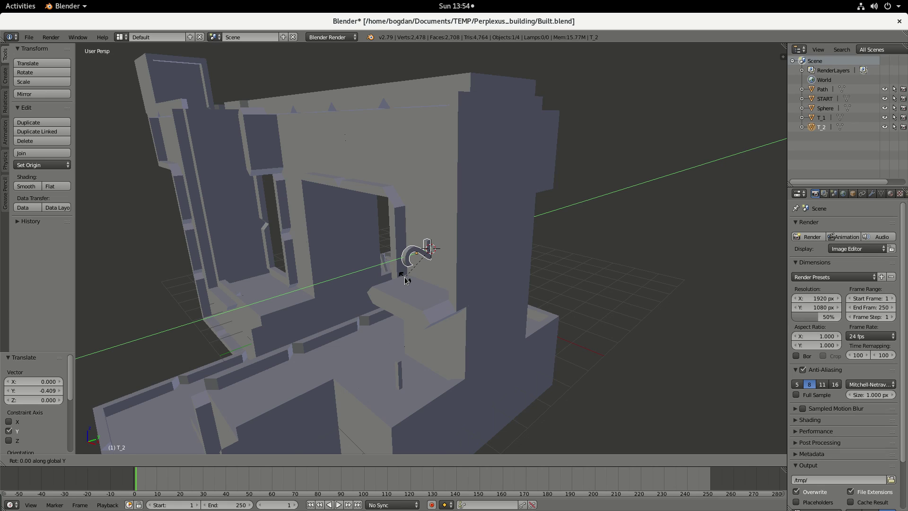
pyautogui.write('90')
pyautogui.press('Return')
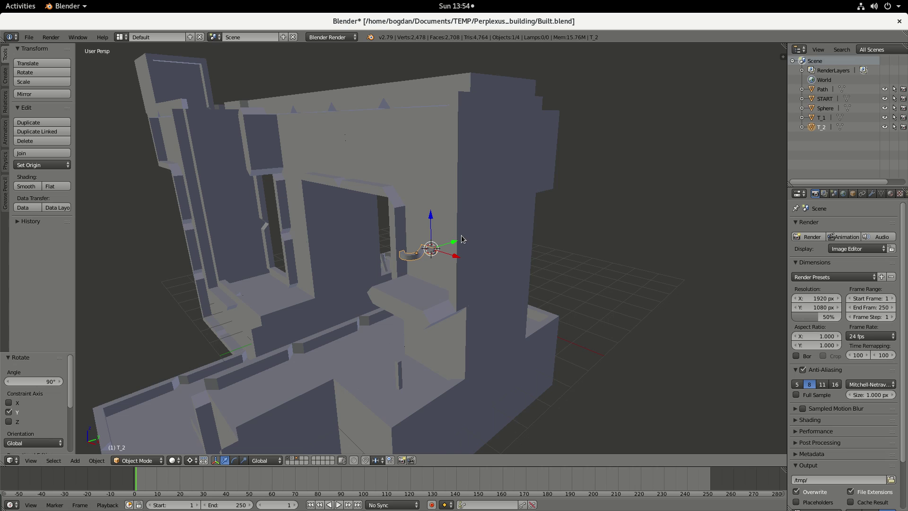
# Rotate the T_2 number a further 180° about the global Y axis and check its orientation on the column.
pyautogui.moveTo(461, 238); pyautogui.dragTo(505, 255, button='middle')
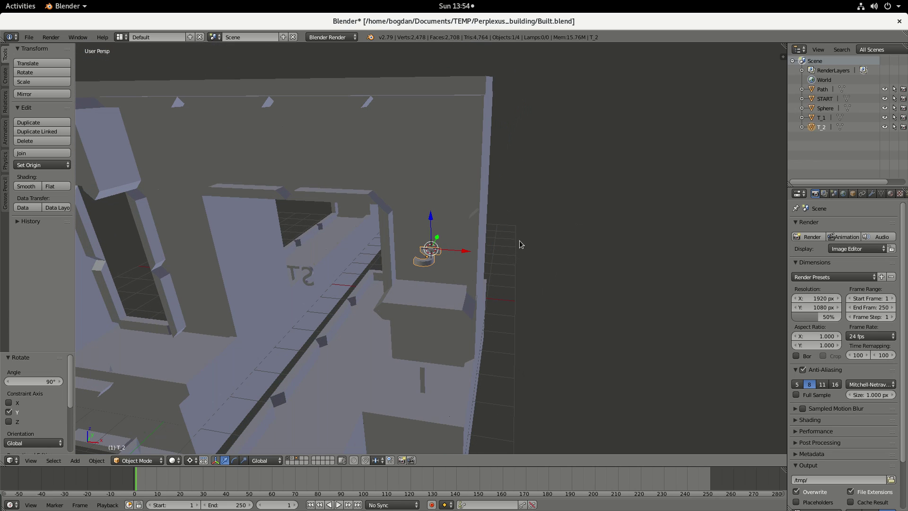
pyautogui.moveTo(552, 254); pyautogui.dragTo(570, 261, button='middle')
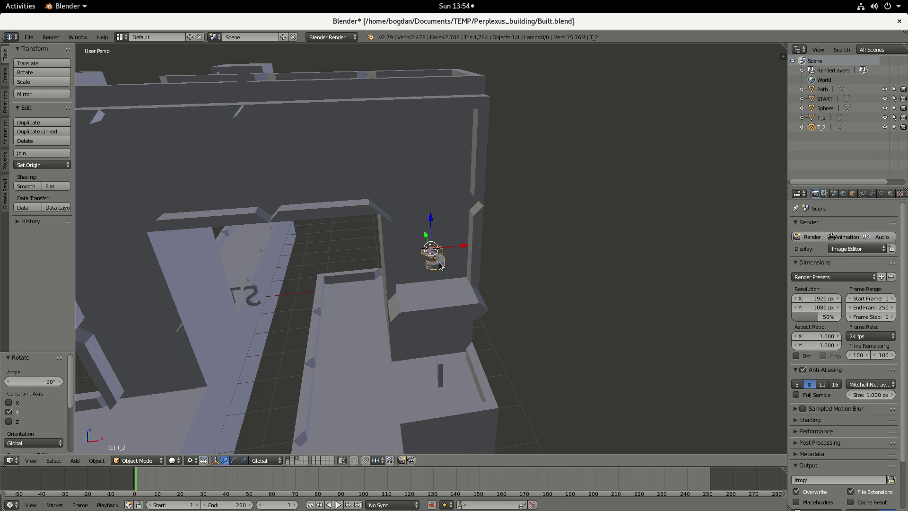
pyautogui.moveTo(530, 273); pyautogui.dragTo(492, 279, button='middle')
pyautogui.moveTo(621, 294); pyautogui.dragTo(436, 403, button='middle')
pyautogui.moveTo(418, 311); pyautogui.dragTo(427, 294, button='middle')
pyautogui.press('r')
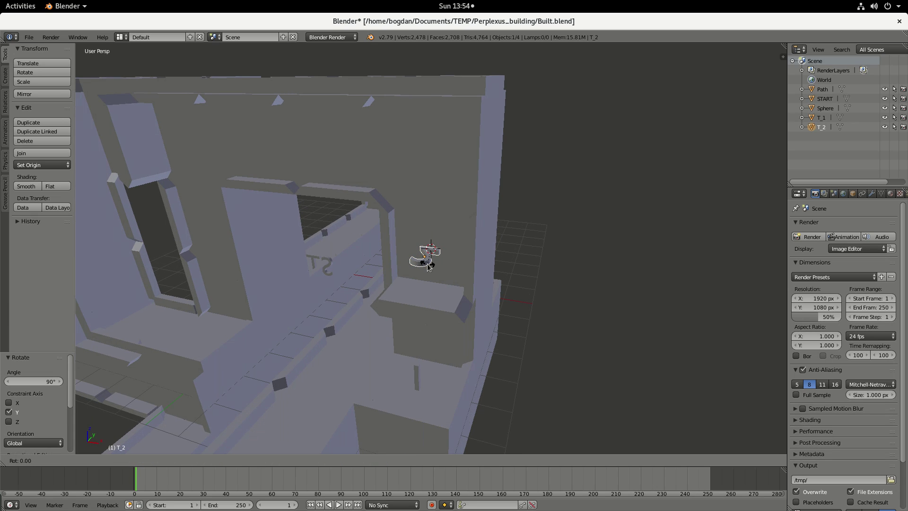
pyautogui.write('y180')
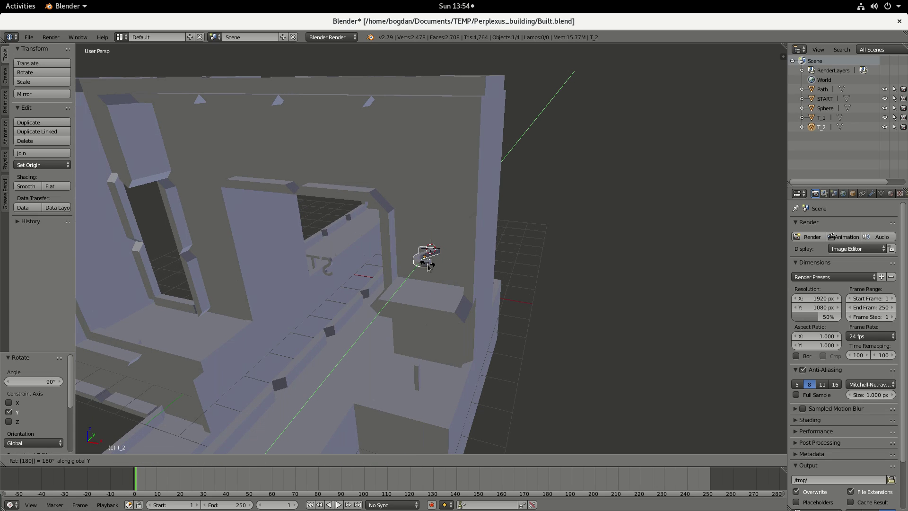
pyautogui.press('Return')
pyautogui.moveTo(534, 198); pyautogui.dragTo(464, 278, button='middle')
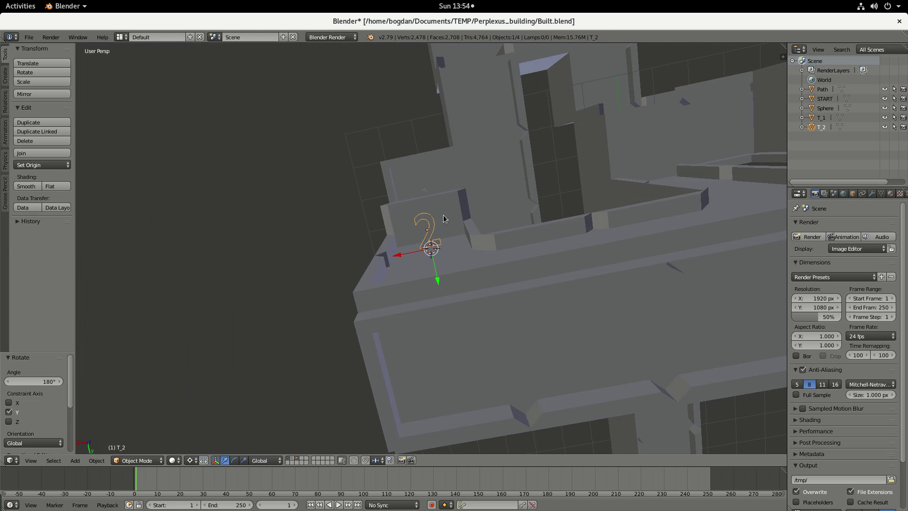
pyautogui.moveTo(367, 335); pyautogui.dragTo(255, 268, button='middle')
# Snap the 3D cursor to the centre of the Path's vertical panel face at the end of the upper side track, below the protruding block.
pyautogui.scroll(-3, 255, 268)
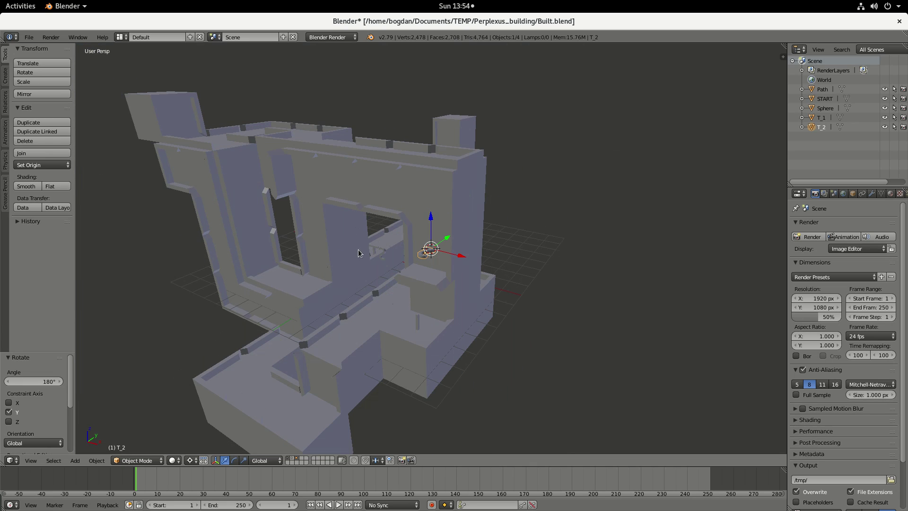
pyautogui.moveTo(365, 287); pyautogui.dragTo(339, 289, button='middle')
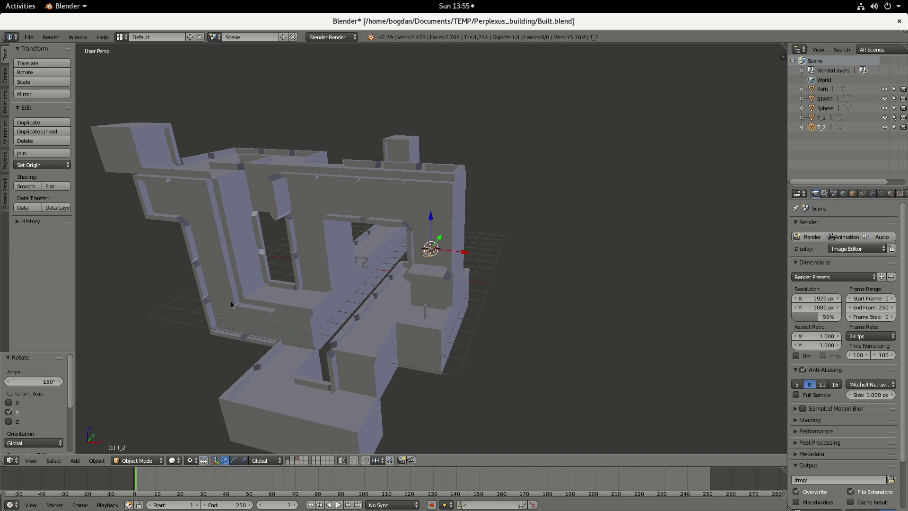
pyautogui.rightClick(168, 194)
pyautogui.press('Tab')
pyautogui.rightClick(163, 196)
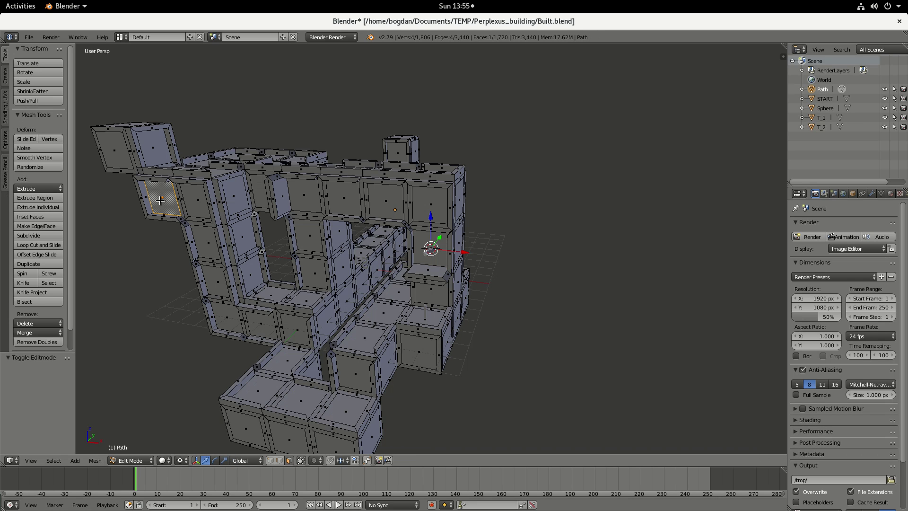
pyautogui.press('Tab')
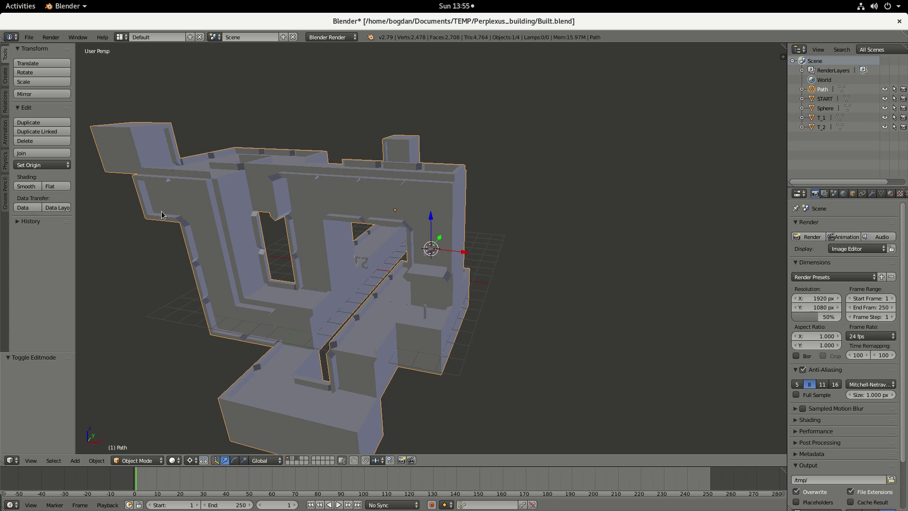
pyautogui.press('Tab')
pyautogui.click(134, 460)
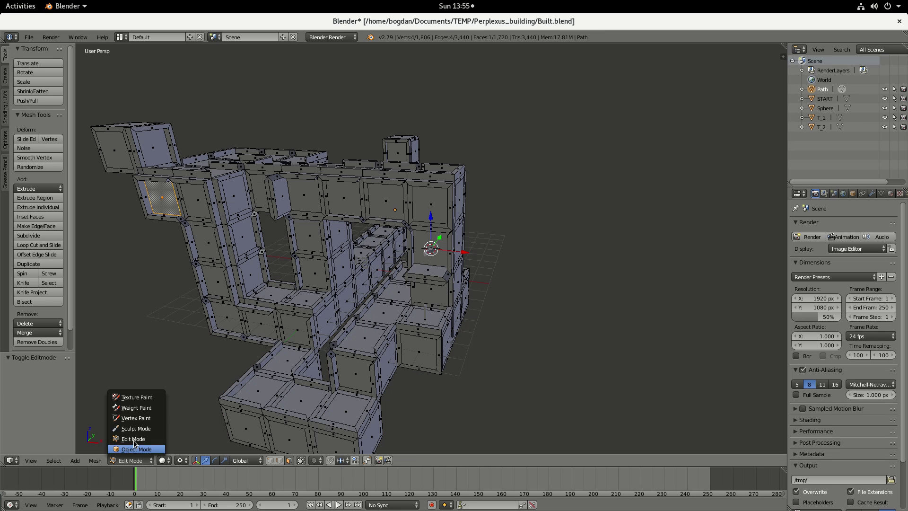
pyautogui.click(141, 439)
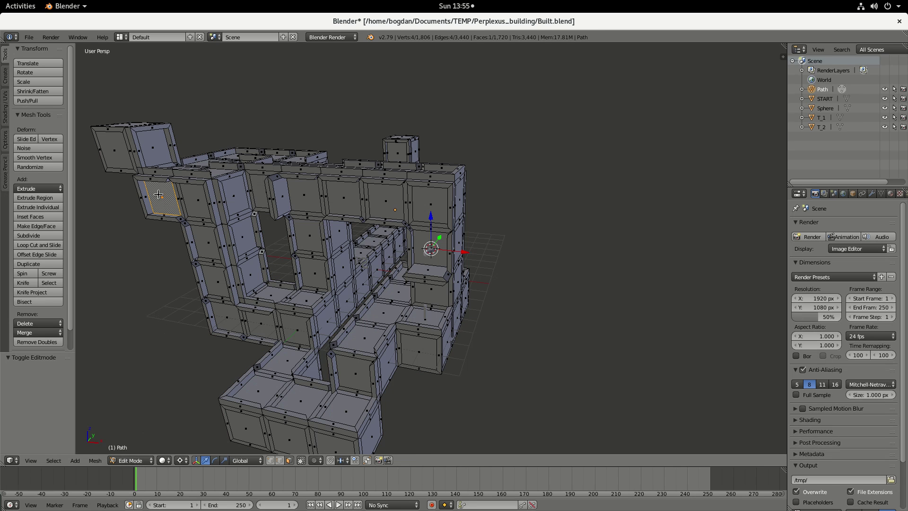
pyautogui.rightClick(141, 199)
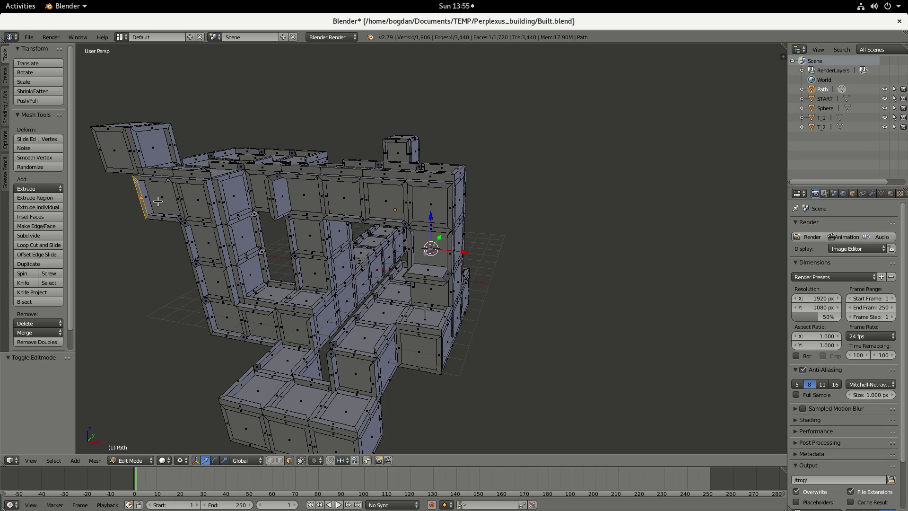
pyautogui.hotkey('shift', 's')
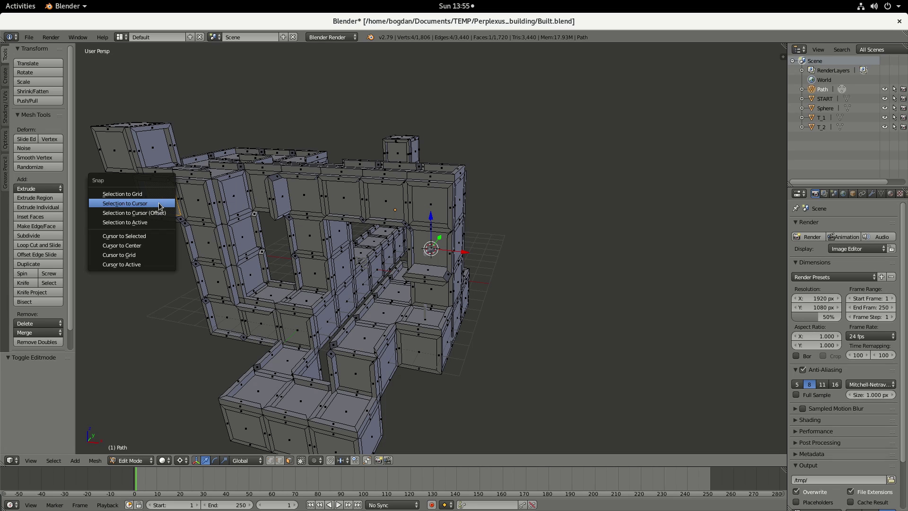
pyautogui.click(159, 236)
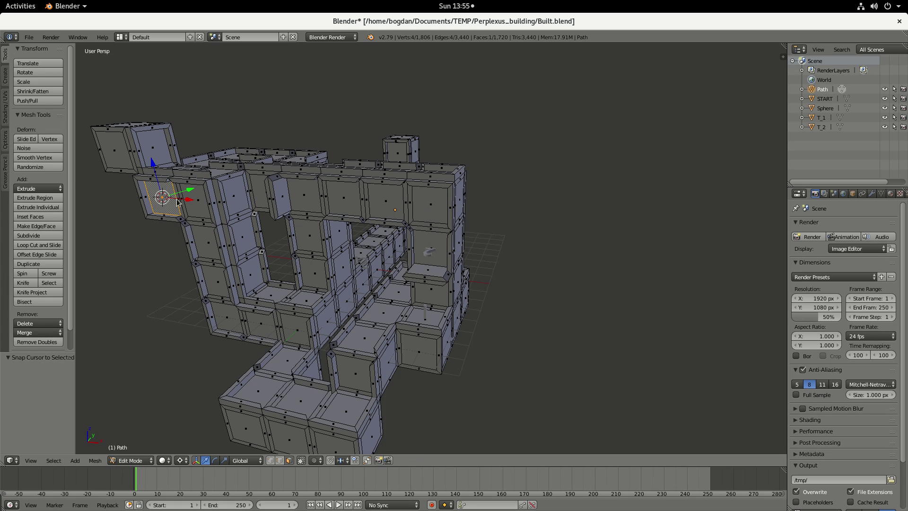
pyautogui.press('Tab')
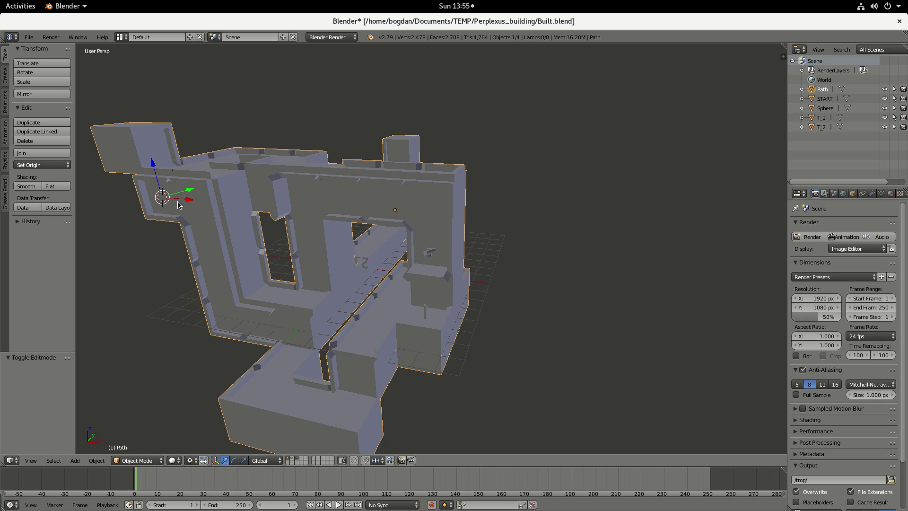
# Copy the number 3 text from CheckPoints.blend and paste it into Built.blend with everything else deselected.
pyautogui.press('a')
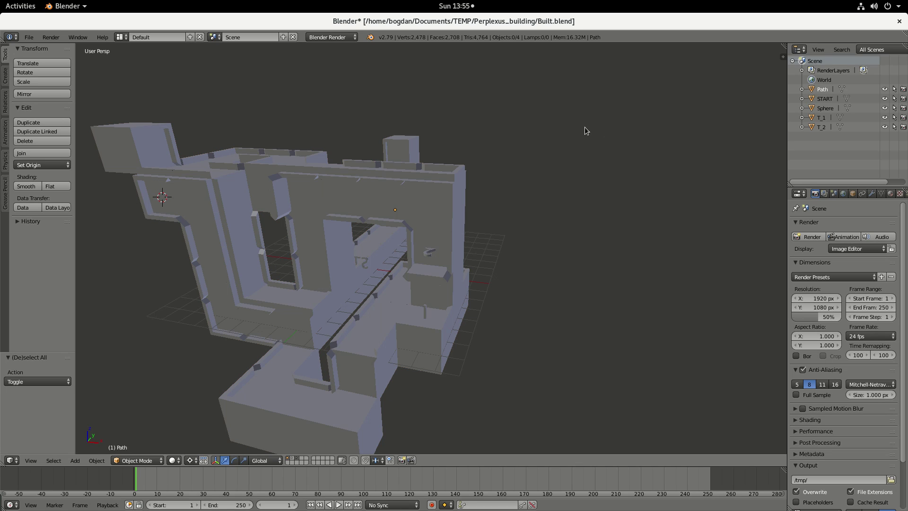
pyautogui.hotkey('alt', 'Tab')
pyautogui.hotkey('alt', 'shift', 'Tab')
pyautogui.hotkey('alt', '`')
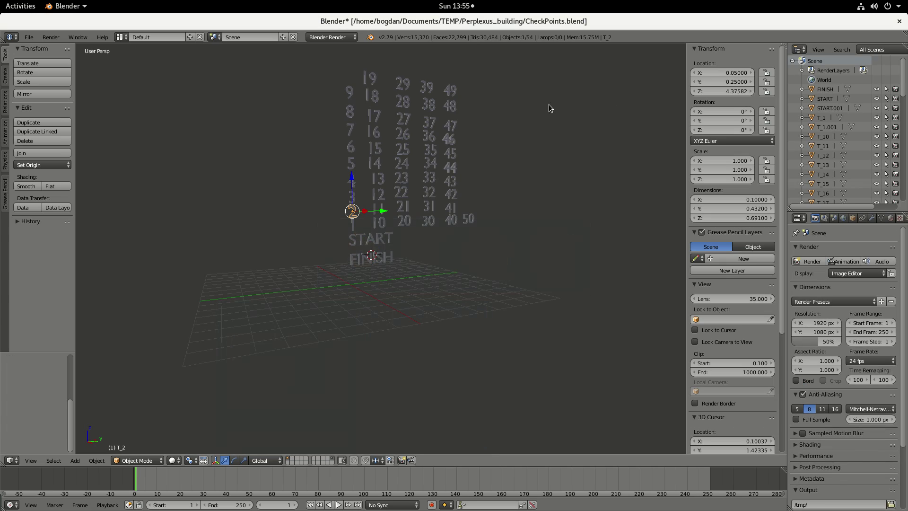
pyautogui.rightClick(356, 201)
pyautogui.hotkey('alt', 'Tab')
pyautogui.hotkey('alt', 'Tab')
pyautogui.hotkey('alt', 'shift', 'Tab')
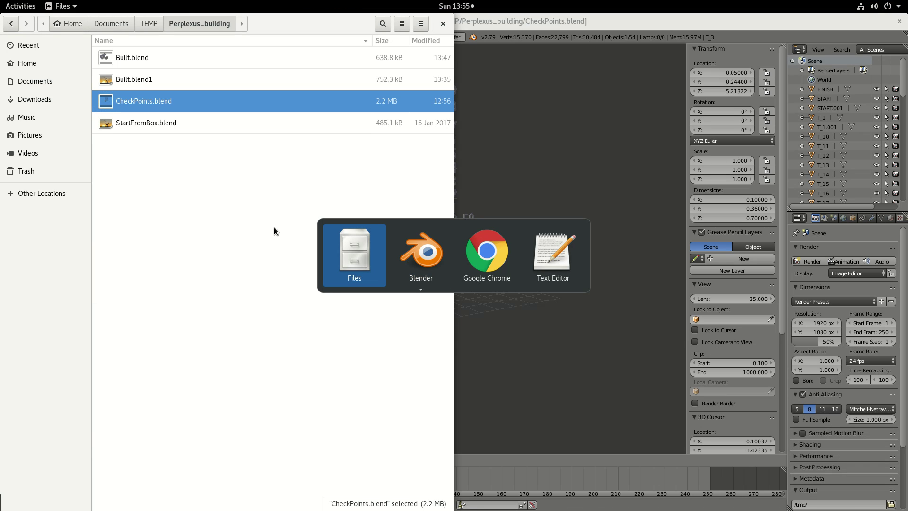
pyautogui.hotkey('alt', 'Tab')
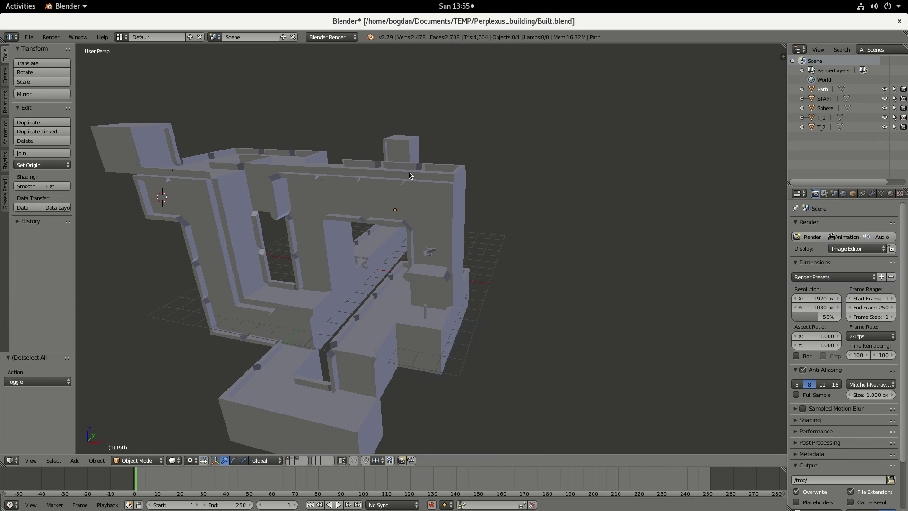
pyautogui.hotkey('ctrl', 'v')
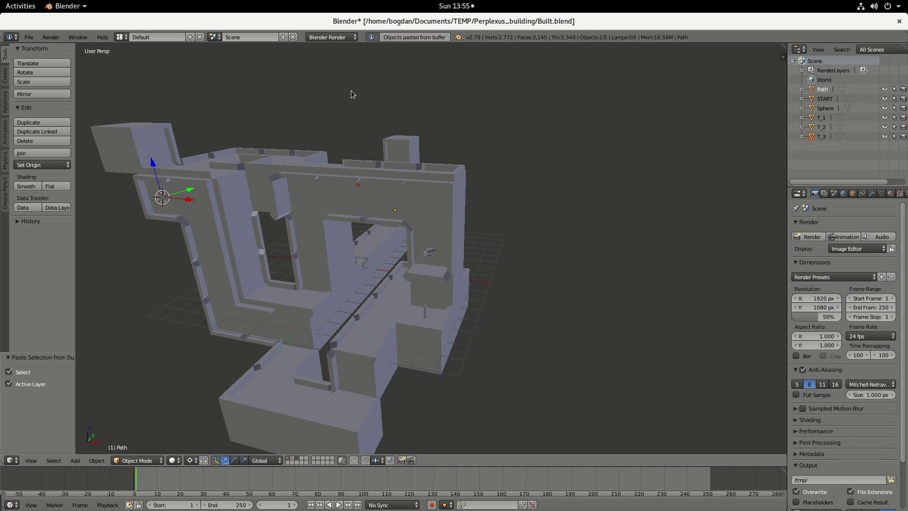
# Move the pasted T_3 number to the 3D cursor and shift it about -0.52 along Y, out from the wall face.
pyautogui.hotkey('shift', 's')
pyautogui.click(326, 63)
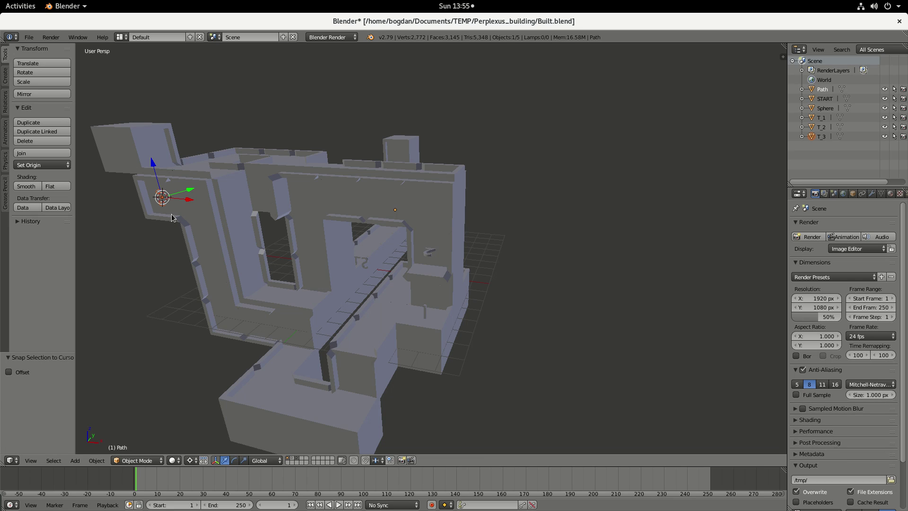
pyautogui.press('KP_Decimal')
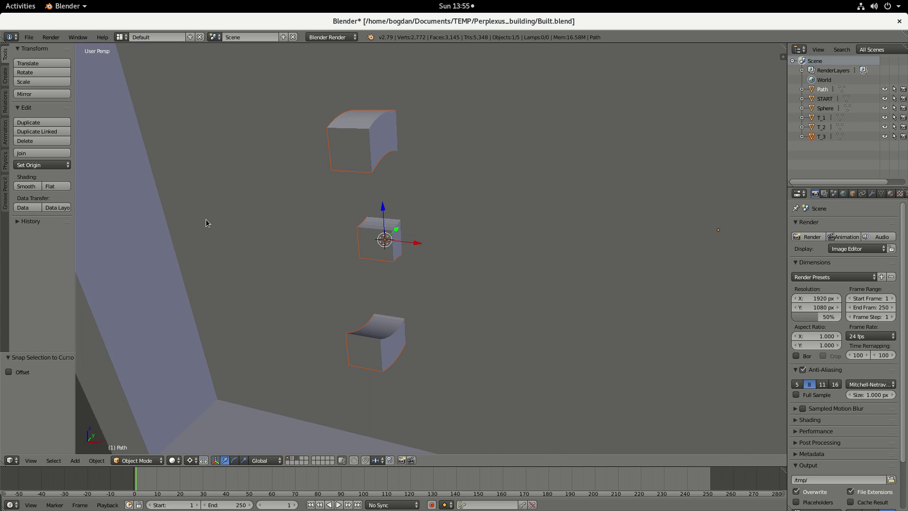
pyautogui.scroll(-4, 387, 202)
pyautogui.moveTo(388, 202); pyautogui.dragTo(434, 265, button='middle')
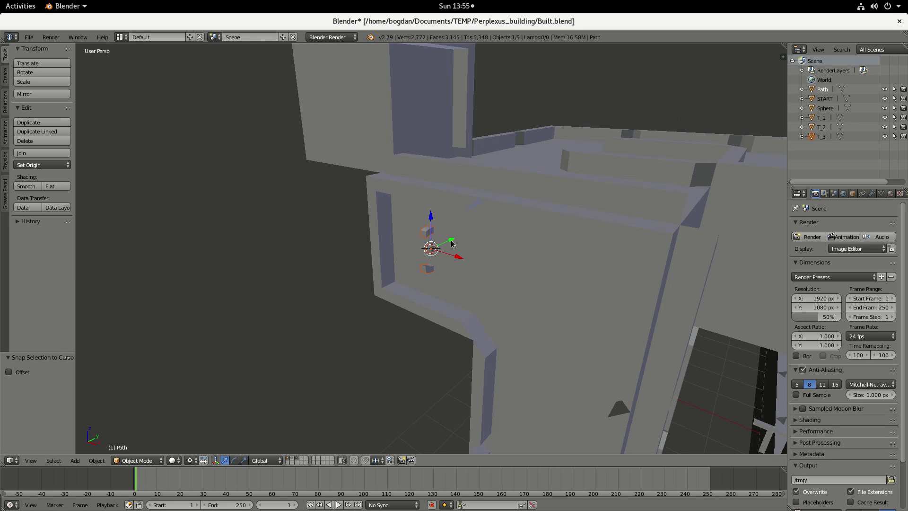
pyautogui.moveTo(452, 243); pyautogui.dragTo(428, 258)
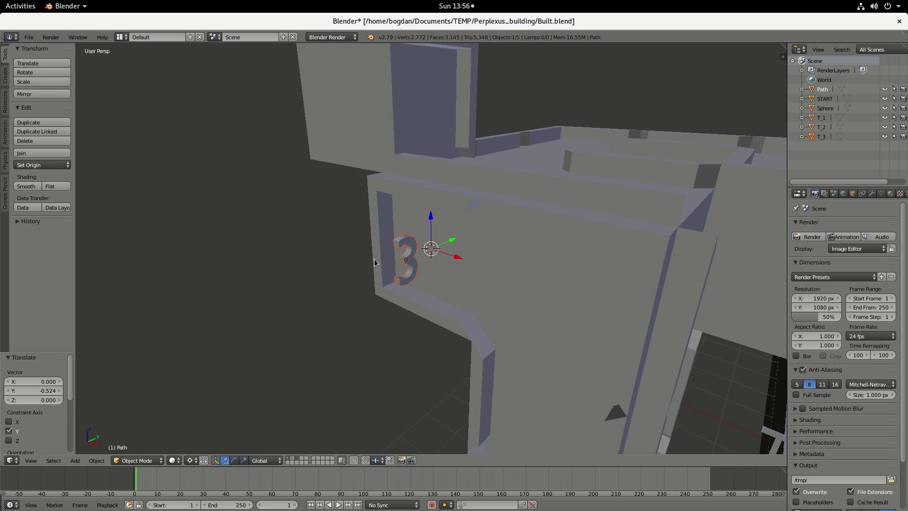
pyautogui.press('r')
pyautogui.press('x')
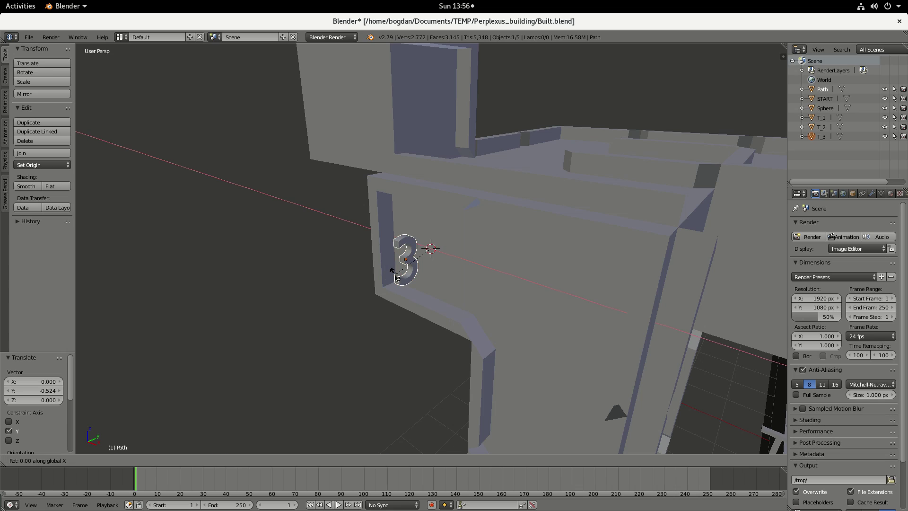
pyautogui.write('90')
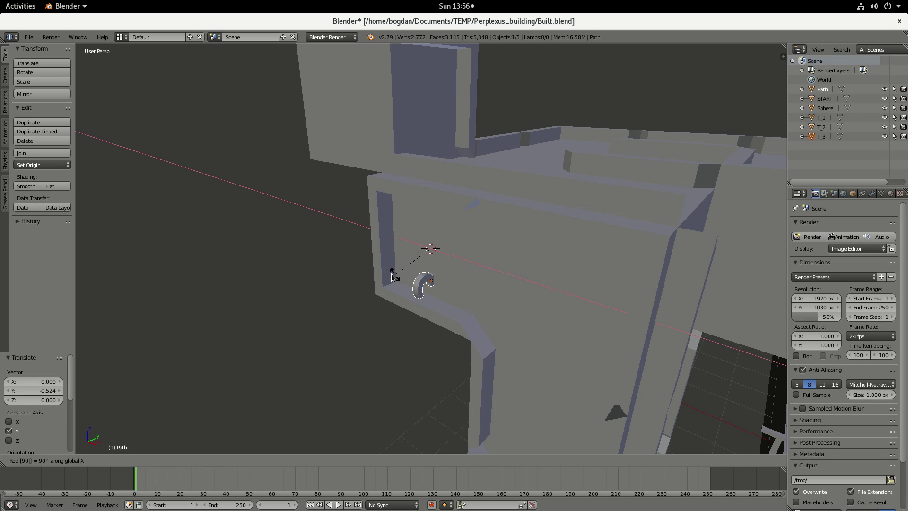
pyautogui.press('Escape')
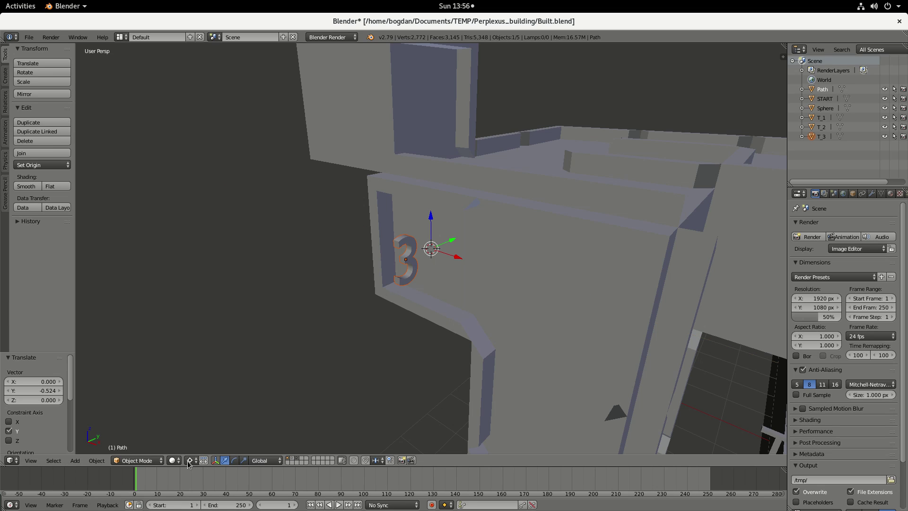
# Set the transform pivot point to Median Point instead of the 3D cursor.
pyautogui.click(189, 461)
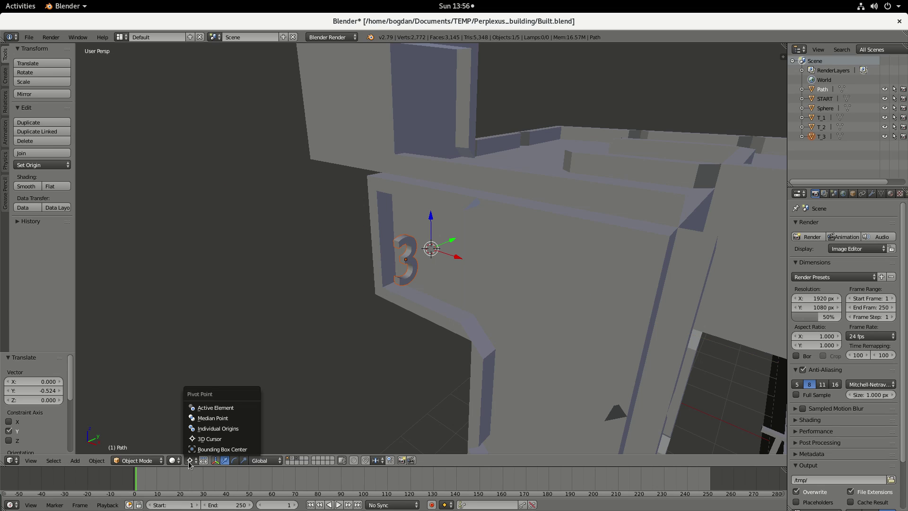
pyautogui.click(218, 419)
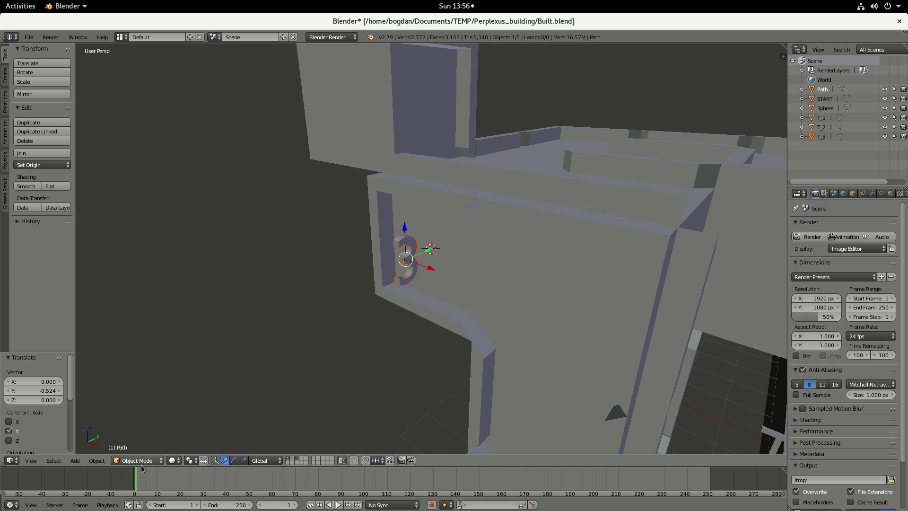
pyautogui.click(190, 461)
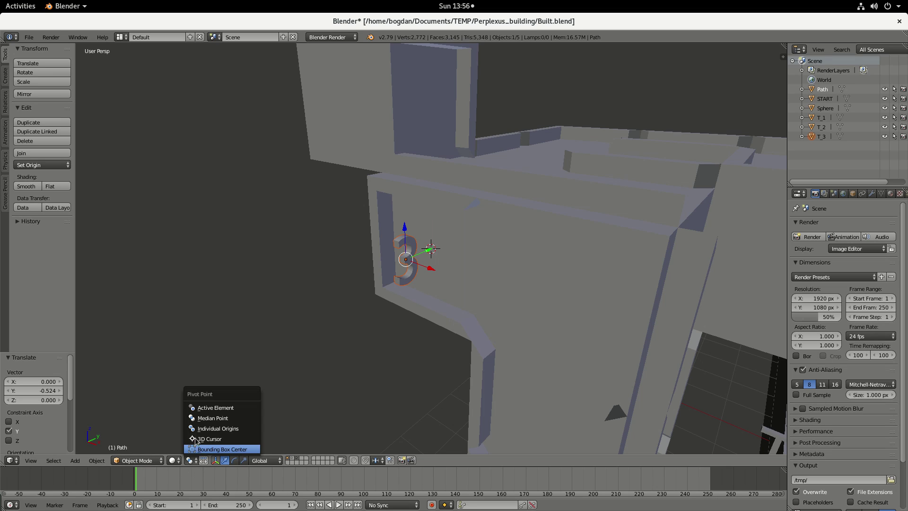
pyautogui.click(213, 418)
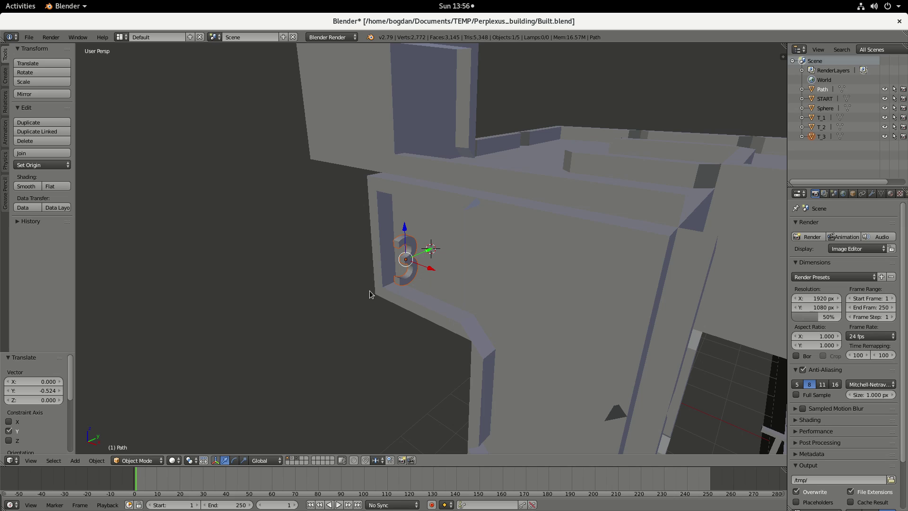
# Rotate the T_3 number 90° about the global X axis and shift it about 0.11 along Y, back towards the wall face.
pyautogui.press('r')
pyautogui.press('y')
pyautogui.write('x')
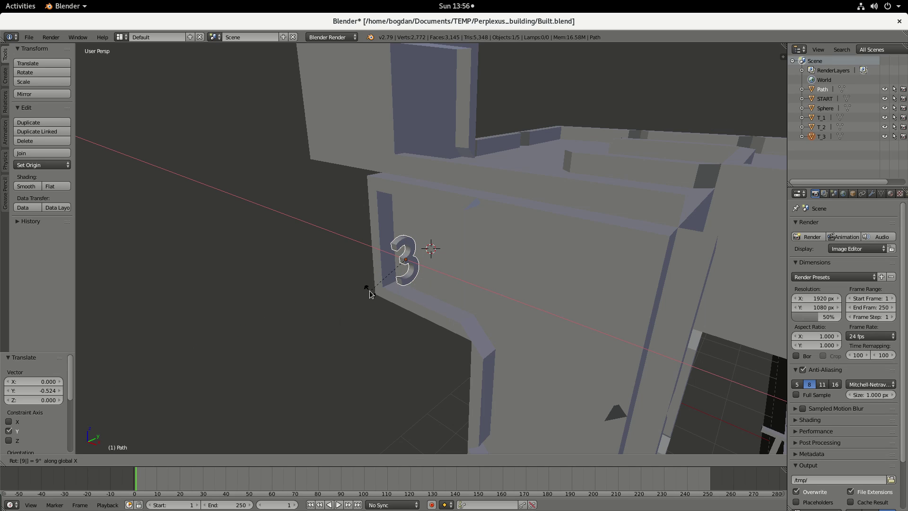
pyautogui.write('90')
pyautogui.press('Return')
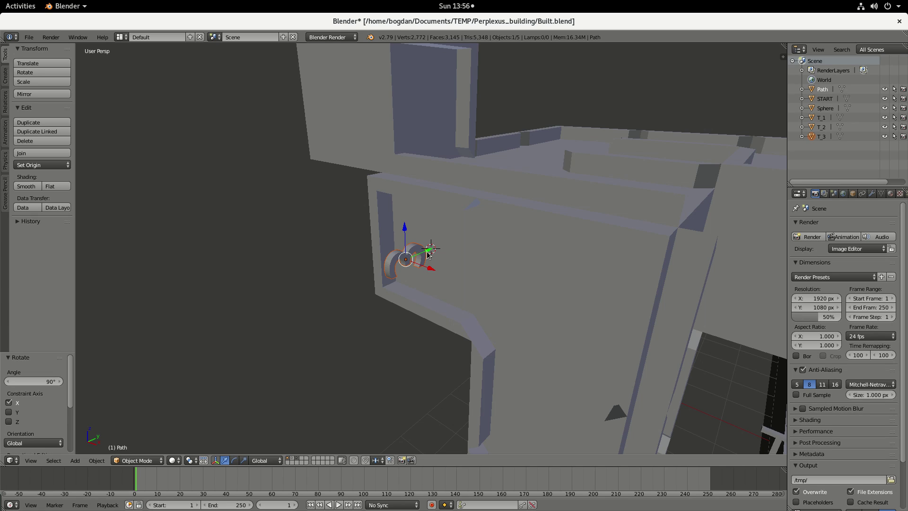
pyautogui.moveTo(428, 254); pyautogui.dragTo(431, 254)
# In Edit Mode on the Path object, select the floor face at the far end of the long top channel.
pyautogui.moveTo(442, 280); pyautogui.dragTo(497, 335, button='middle')
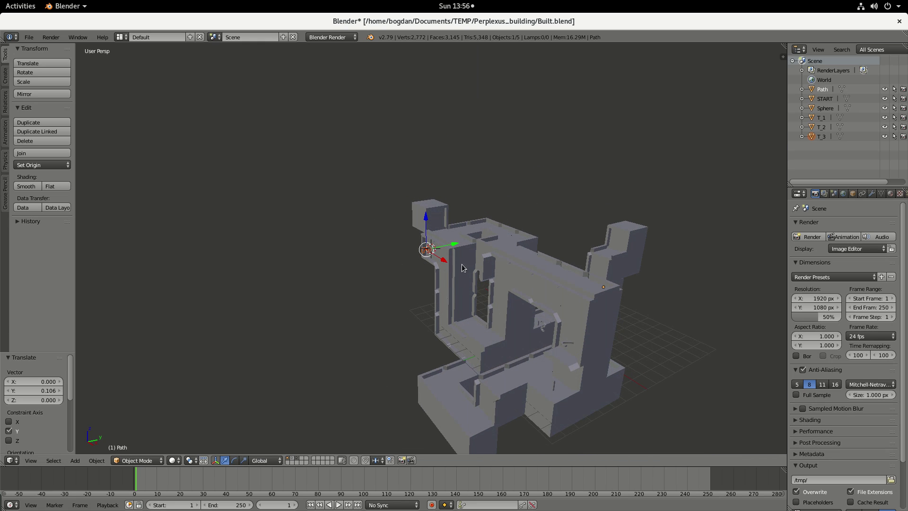
pyautogui.scroll(4, 463, 266)
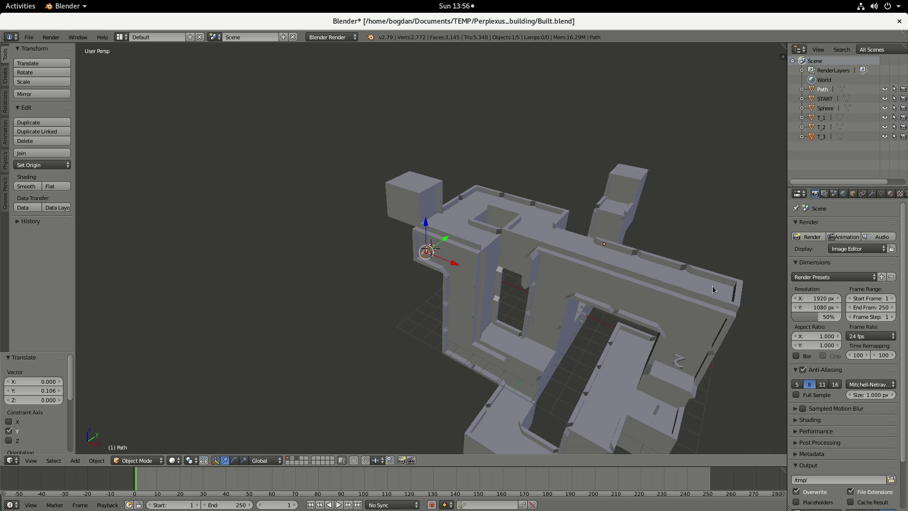
pyautogui.moveTo(499, 331); pyautogui.dragTo(500, 402, button='middle')
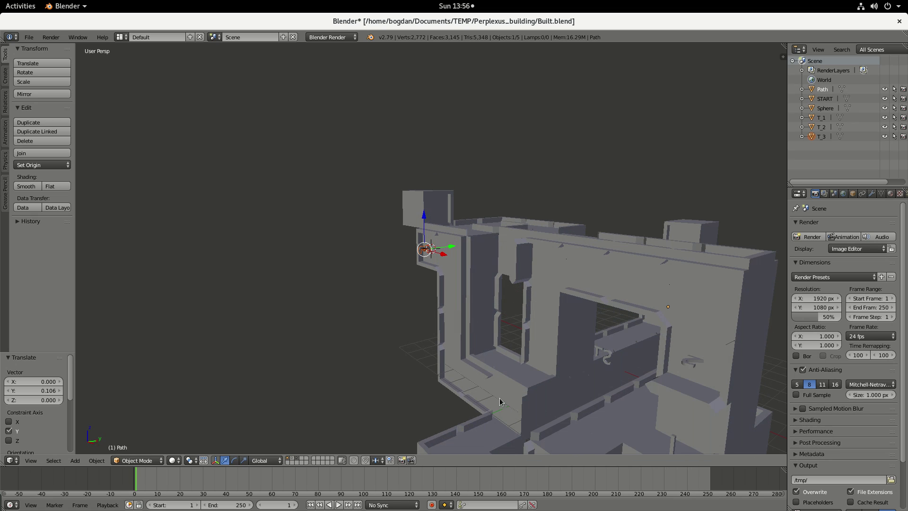
pyautogui.moveTo(541, 324); pyautogui.dragTo(481, 244, button='middle')
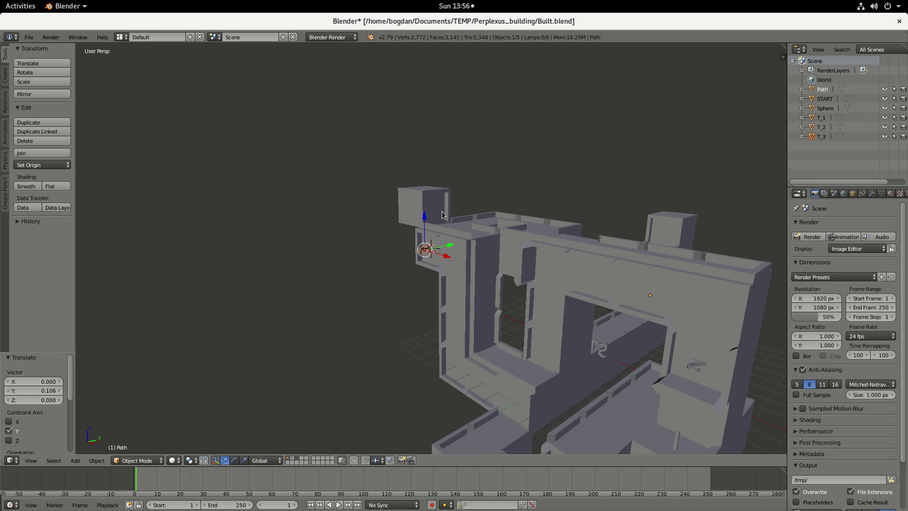
pyautogui.moveTo(730, 298); pyautogui.dragTo(739, 333, button='middle')
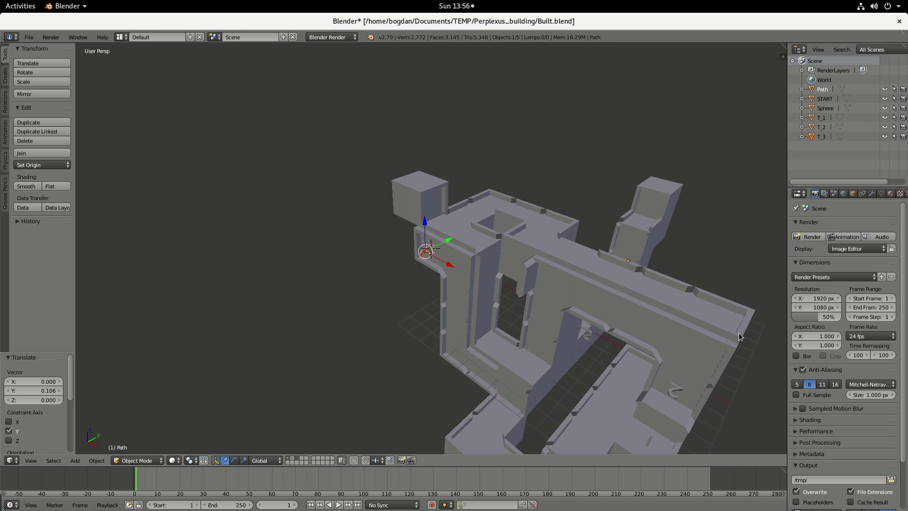
pyautogui.rightClick(719, 315)
pyautogui.press('Tab')
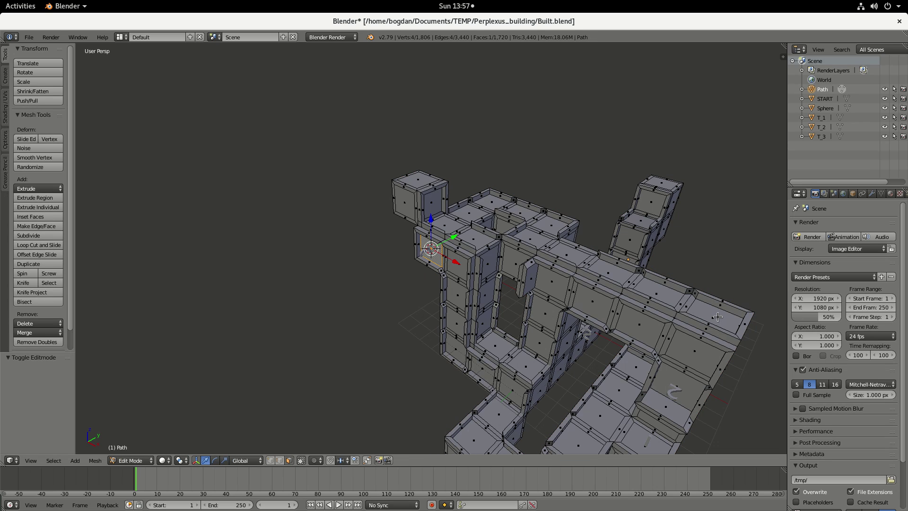
pyautogui.rightClick(718, 316)
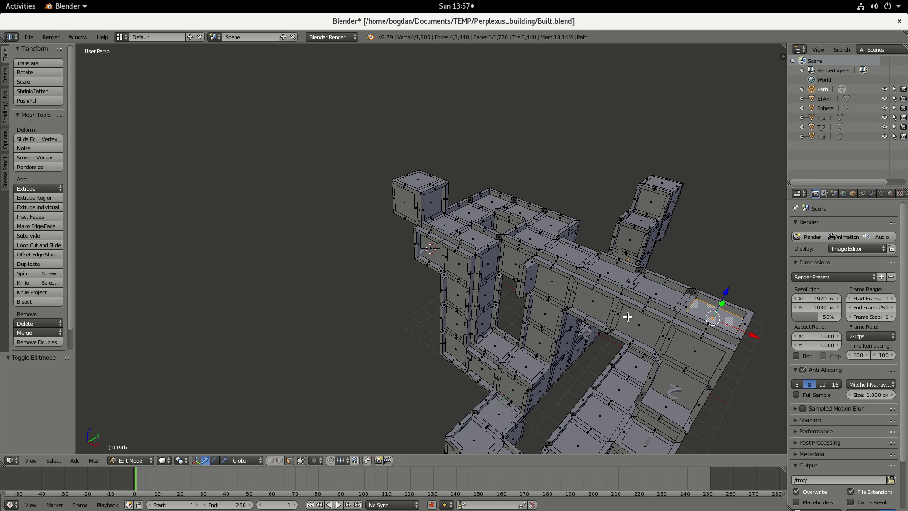
pyautogui.press('Tab')
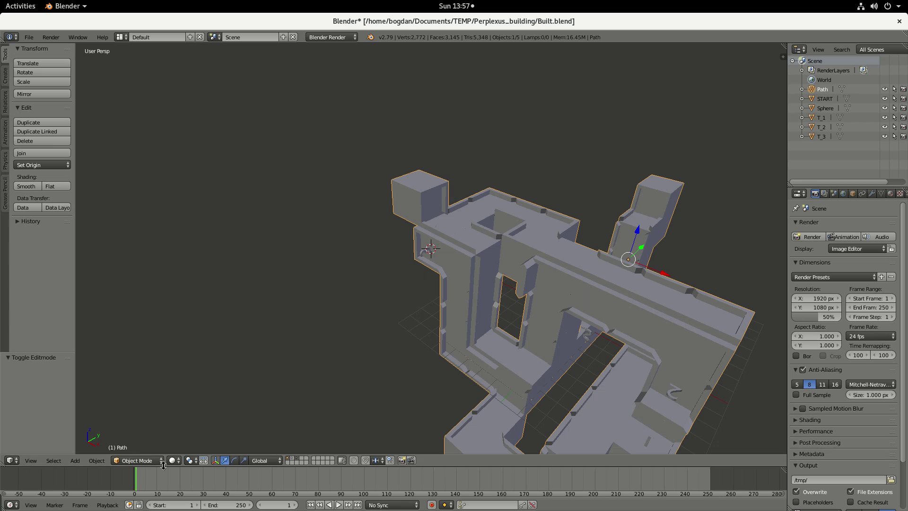
pyautogui.click(137, 461)
pyautogui.click(143, 437)
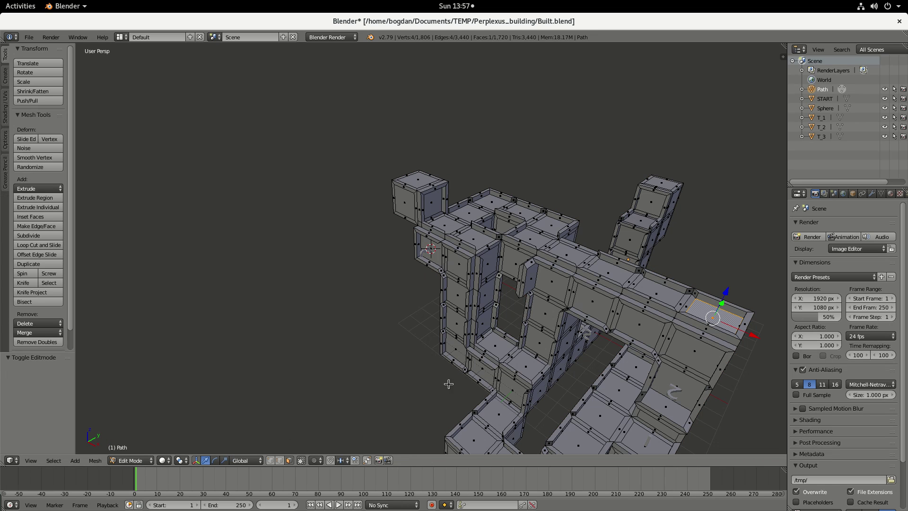
pyautogui.rightClick(651, 299)
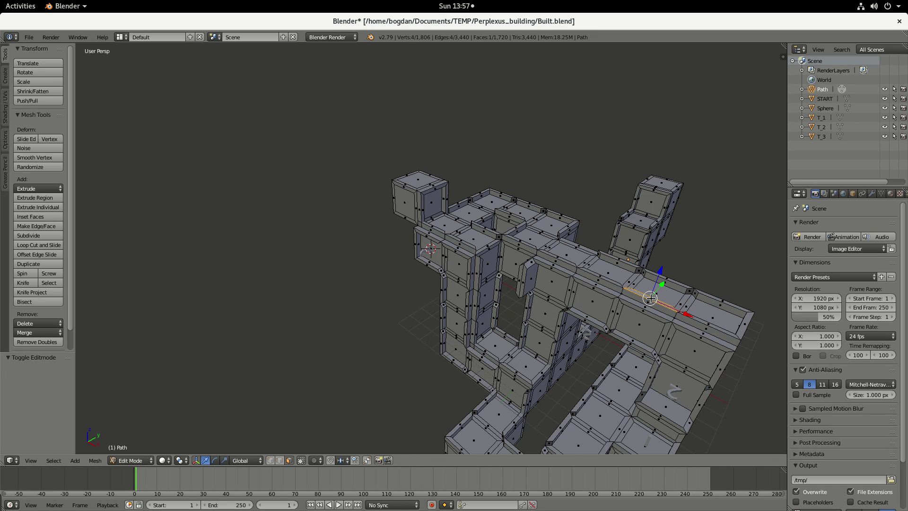
pyautogui.rightClick(699, 316)
pyautogui.hotkey('shift', 's')
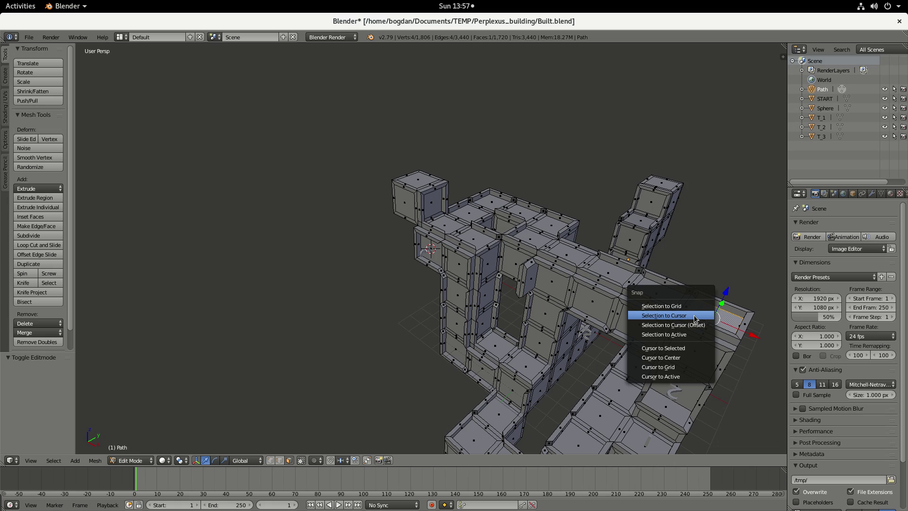
pyautogui.click(675, 337)
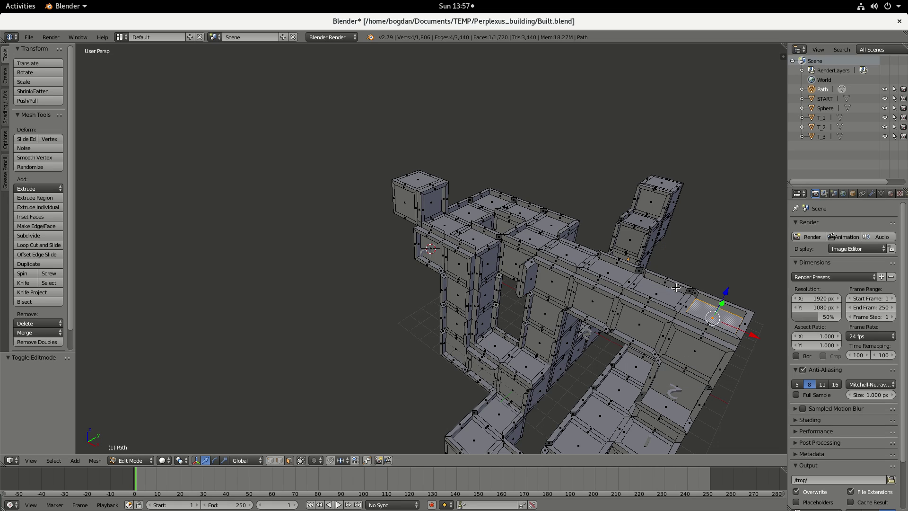
pyautogui.hotkey('alt', 'Tab')
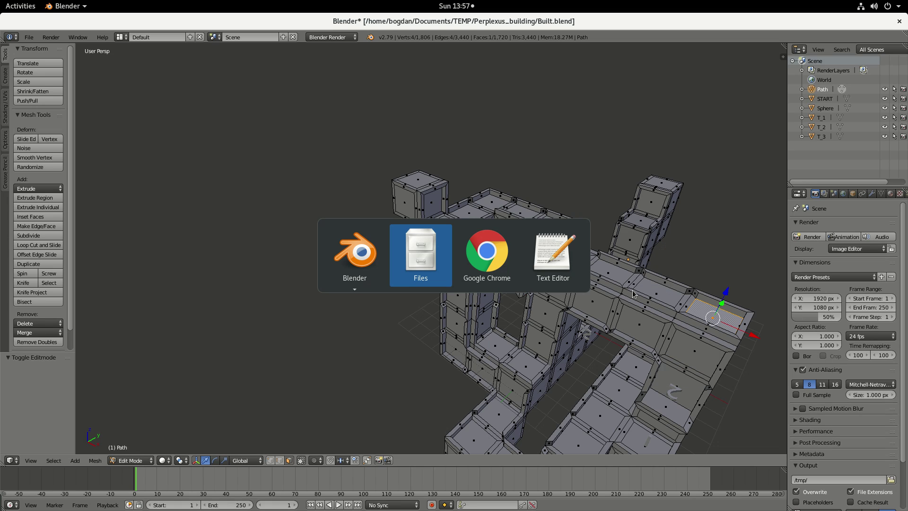
pyautogui.press('Escape')
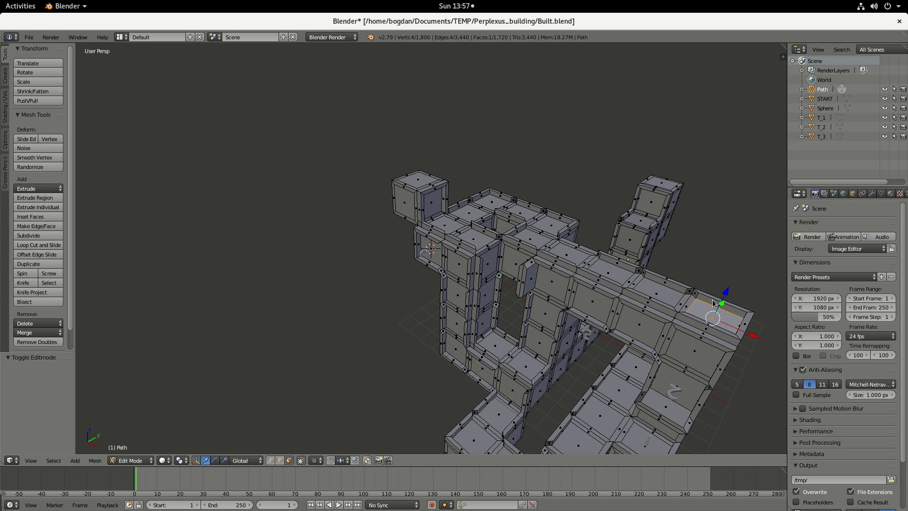
# Snap the 3D cursor to the selected floor face and return to Object Mode.
pyautogui.hotkey('shift', 's')
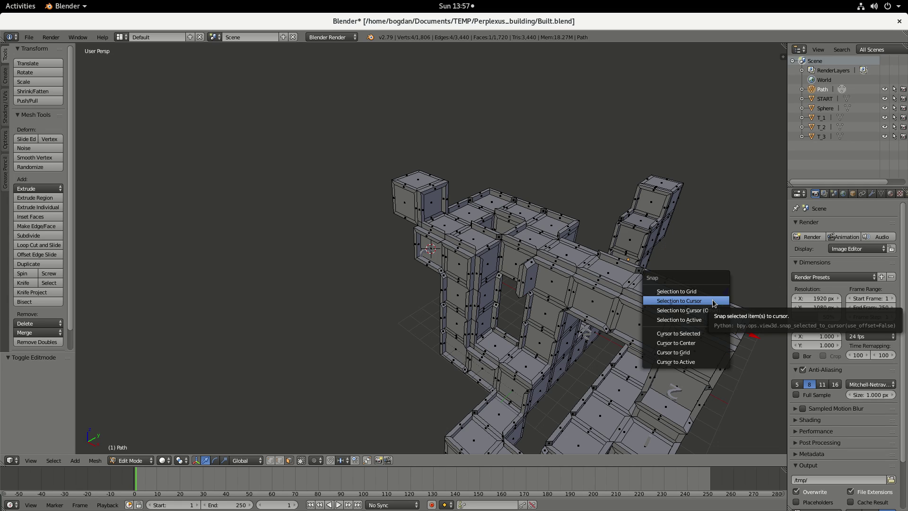
pyautogui.click(674, 335)
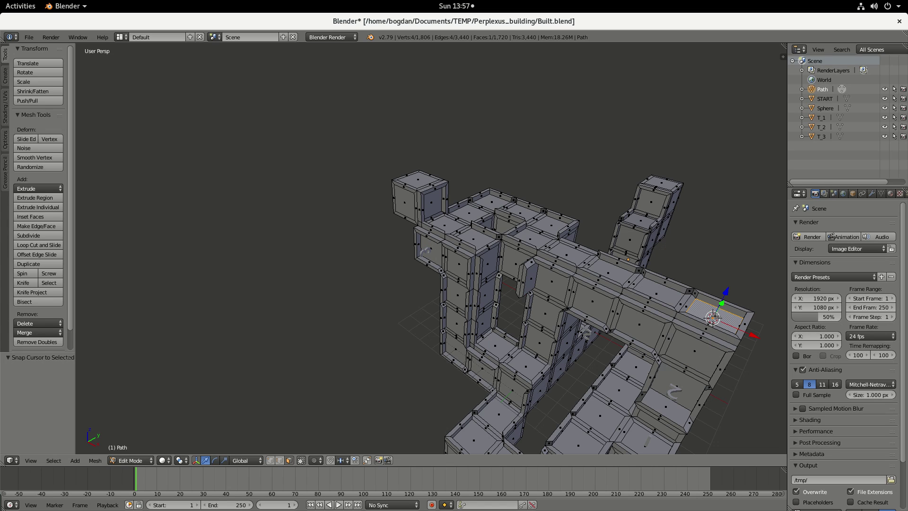
pyautogui.press('Tab')
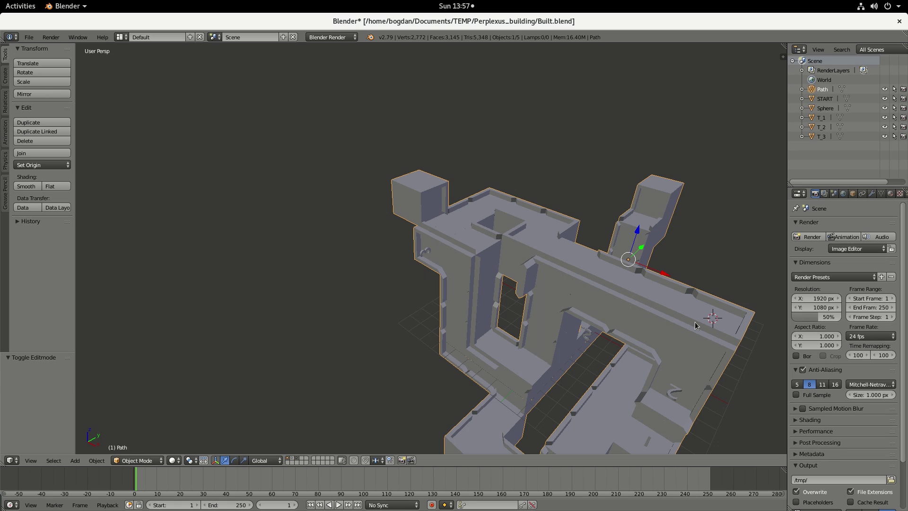
# Deselect everything, copy the number 4 text from CheckPoints.blend, and paste it into Built.blend.
pyautogui.press('a')
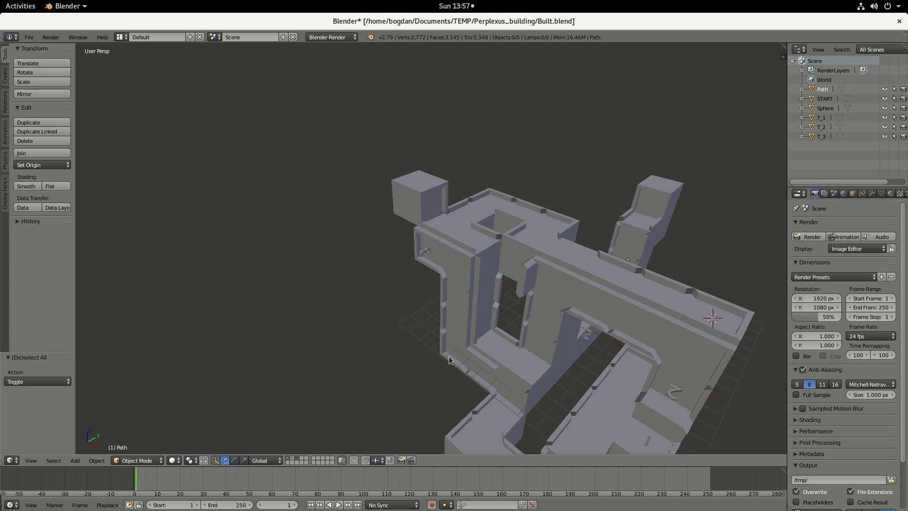
pyautogui.hotkey('alt', 'Tab')
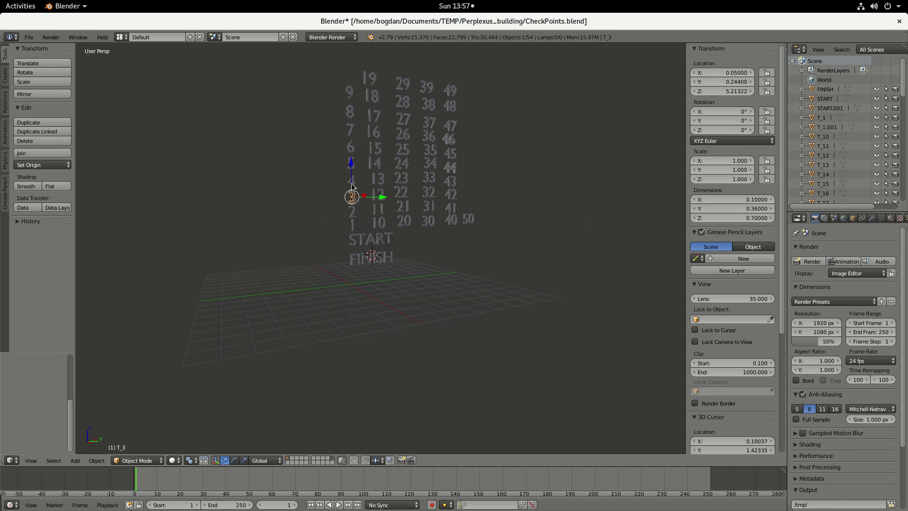
pyautogui.click(352, 182)
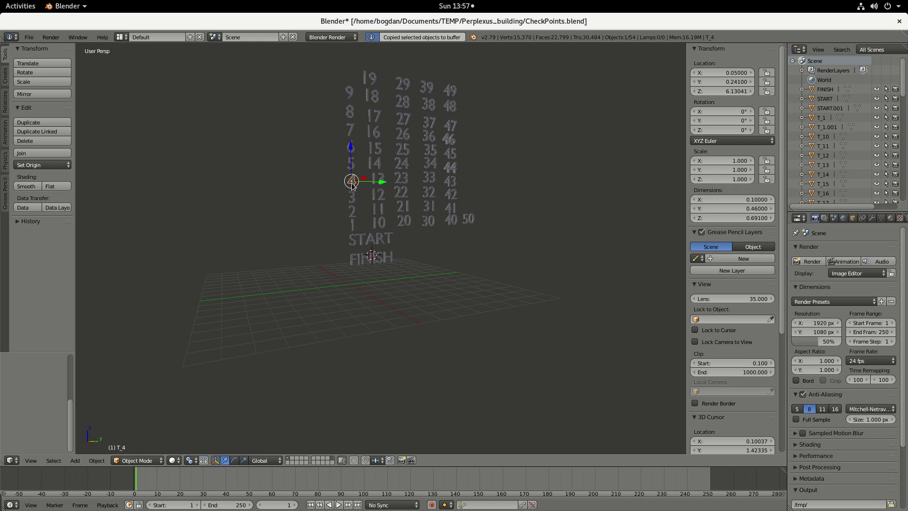
pyautogui.hotkey('alt', 'Tab')
pyautogui.hotkey('alt', 'Tab')
pyautogui.hotkey('alt', 'shift', 'Tab')
pyautogui.hotkey('alt', 'Tab')
pyautogui.hotkey('alt', '`')
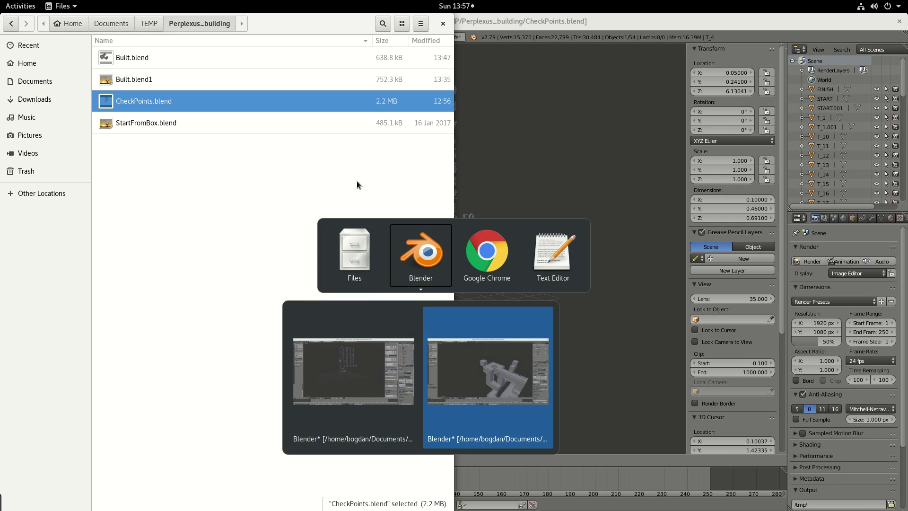
pyautogui.scroll(-2, 567, 161)
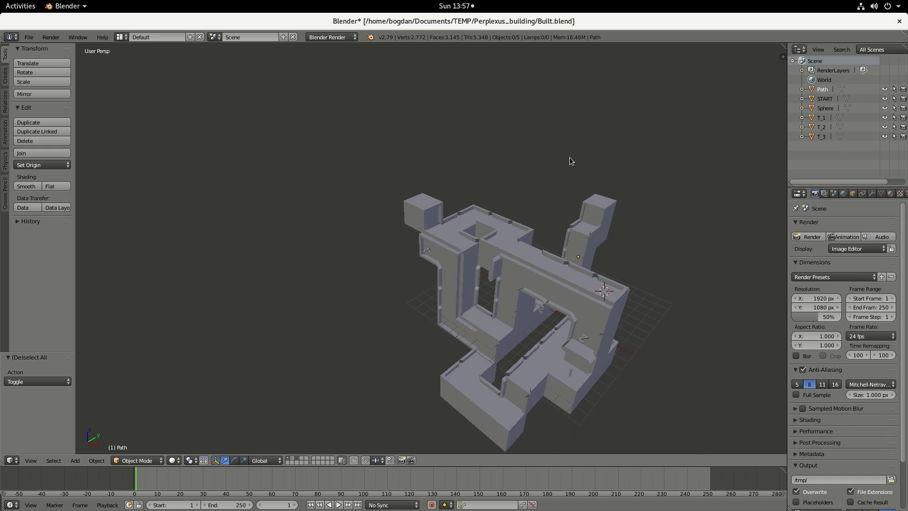
pyautogui.hotkey('ctrl', 'v')
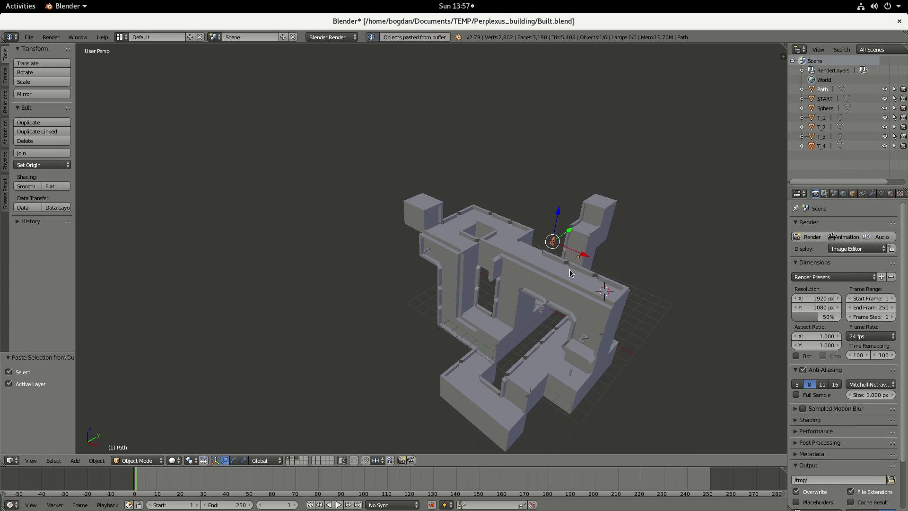
# Move the pasted T_4 number to the 3D cursor and raise it about 0.36 along Z above the channel floor.
pyautogui.hotkey('shift', 's')
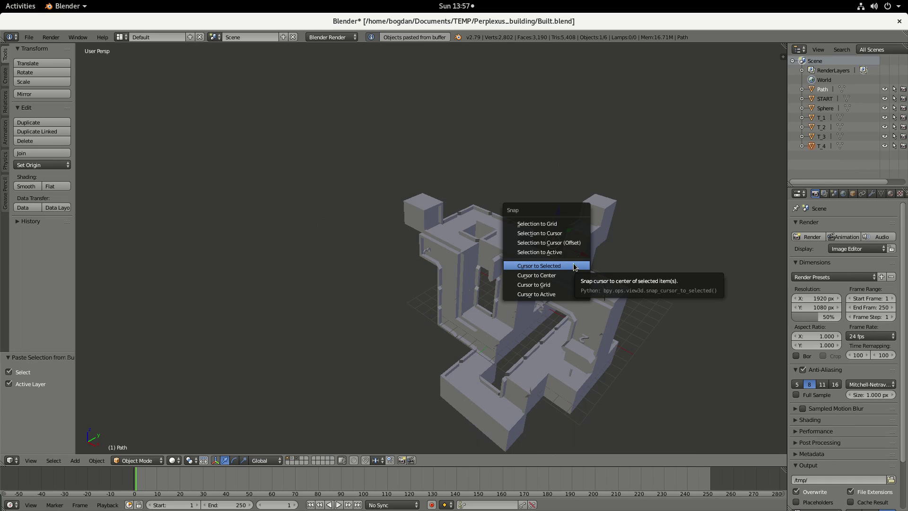
pyautogui.click(560, 234)
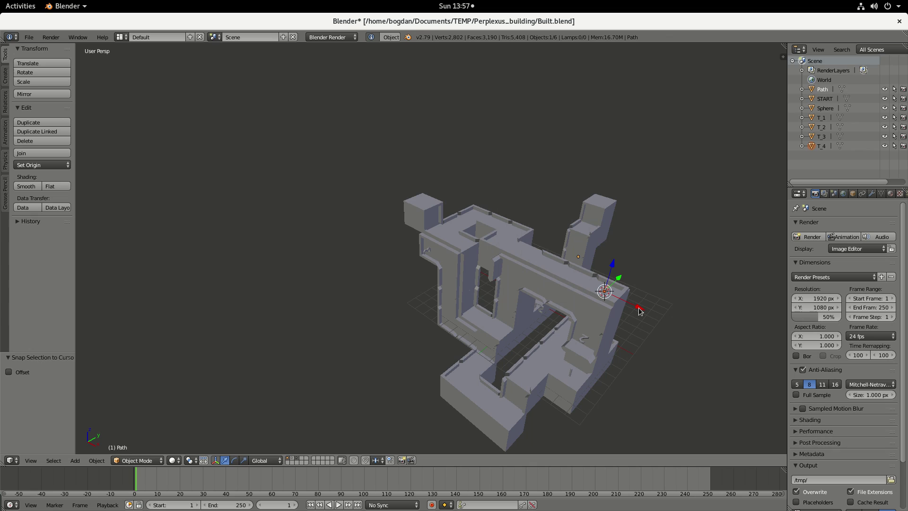
pyautogui.press('KP_Decimal')
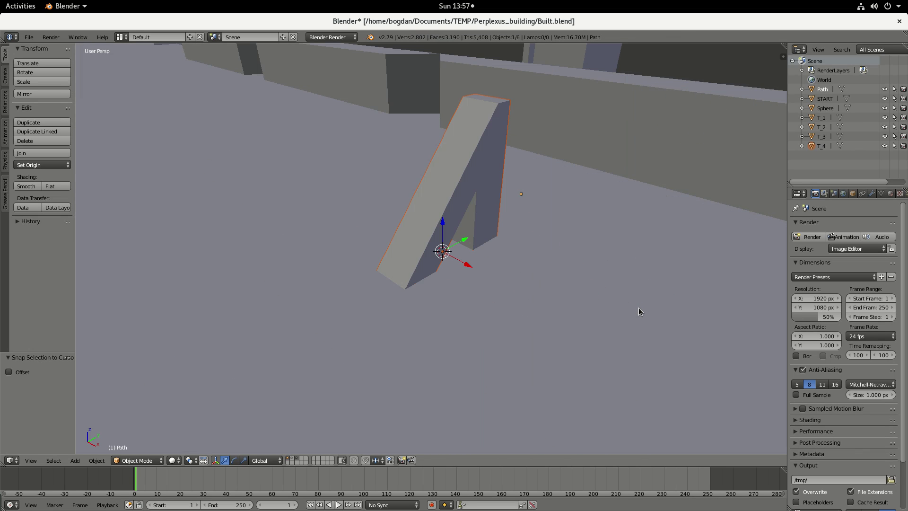
pyautogui.scroll(-4, 578, 236)
pyautogui.moveTo(578, 237); pyautogui.dragTo(472, 247, button='middle')
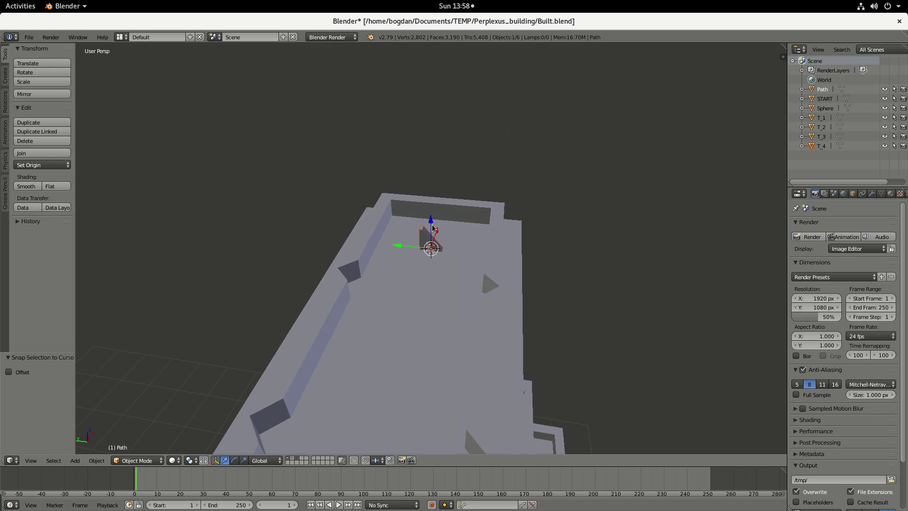
pyautogui.moveTo(431, 221)
pyautogui.mouseDown()
pyautogui.moveTo(430, 228)
pyautogui.moveTo(428, 206)
pyautogui.mouseUp()
pyautogui.moveTo(448, 208); pyautogui.dragTo(450, 192, button='middle')
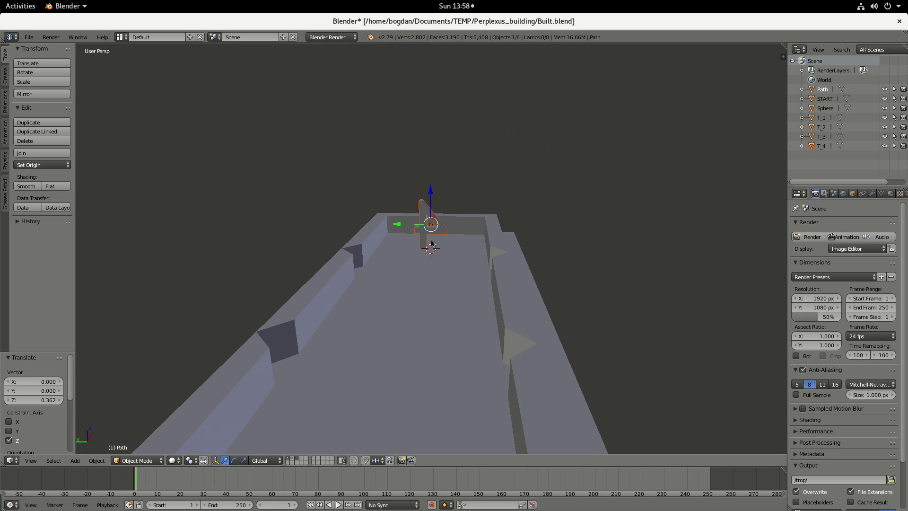
# Rotate the T_4 number 180° about the global Z axis.
pyautogui.write('rz')
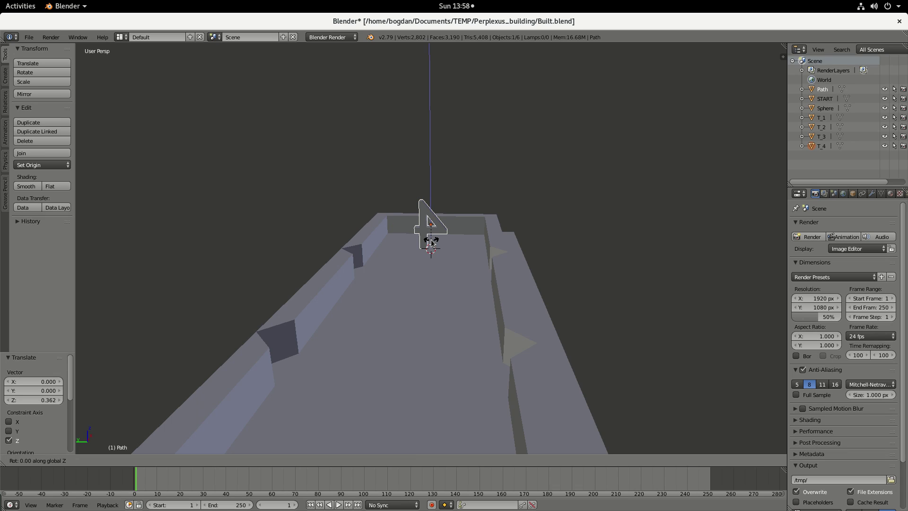
pyautogui.write('180')
pyautogui.press('Return')
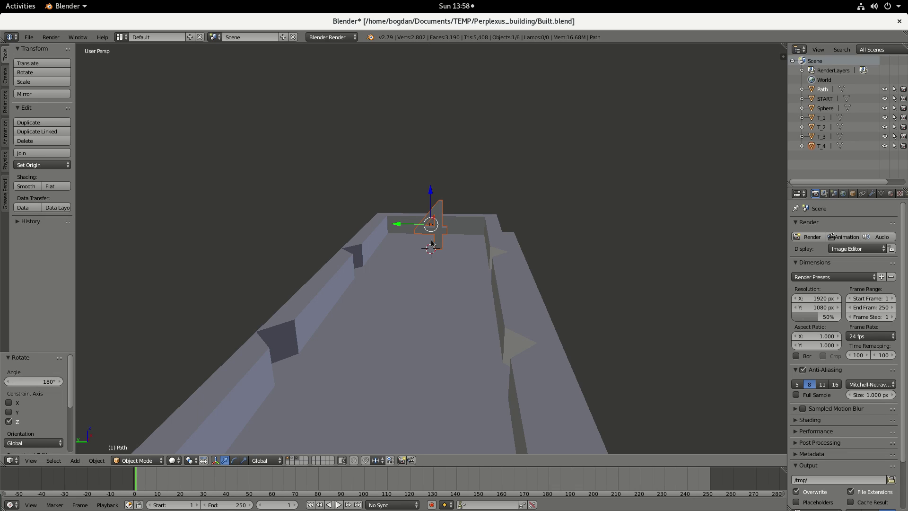
# Select the Path object and enter Edit Mode at the lower block section below the number 4.
pyautogui.moveTo(433, 262); pyautogui.dragTo(467, 260, button='middle')
pyautogui.moveTo(602, 242); pyautogui.dragTo(421, 239, button='middle')
pyautogui.scroll(3, 435, 245)
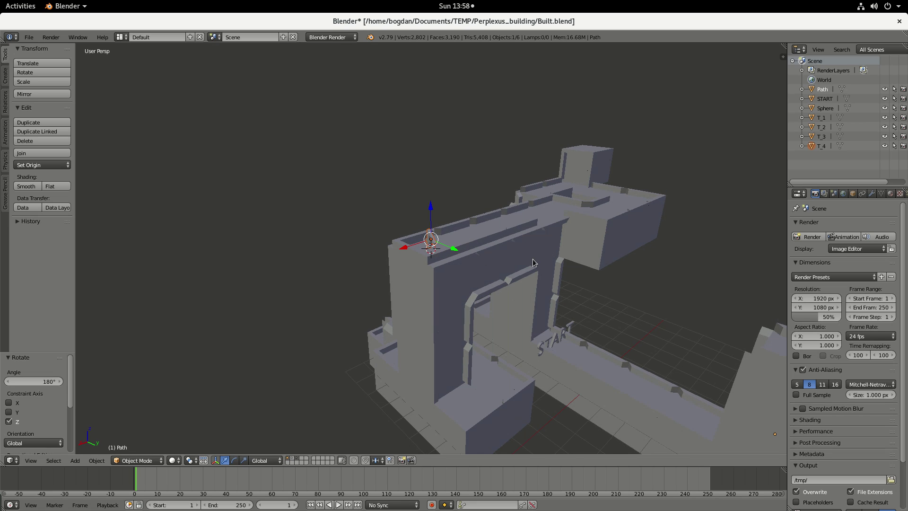
pyautogui.moveTo(533, 259)
pyautogui.mouseDown(button='middle')
pyautogui.moveTo(475, 300)
pyautogui.moveTo(503, 271)
pyautogui.moveTo(516, 277)
pyautogui.moveTo(503, 259)
pyautogui.moveTo(518, 262)
pyautogui.mouseUp(button='middle')
pyautogui.moveTo(476, 296); pyautogui.dragTo(469, 387, button='middle')
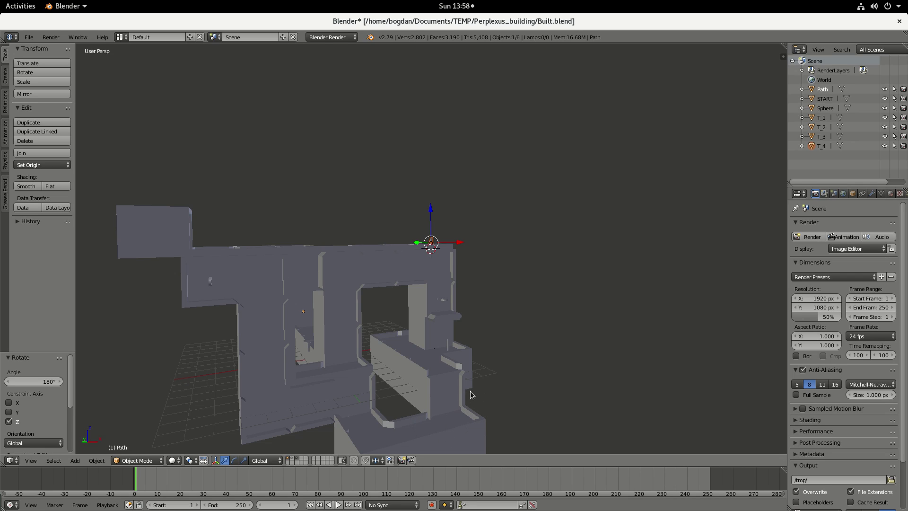
pyautogui.rightClick(463, 395)
pyautogui.press('space')
pyautogui.press('Escape')
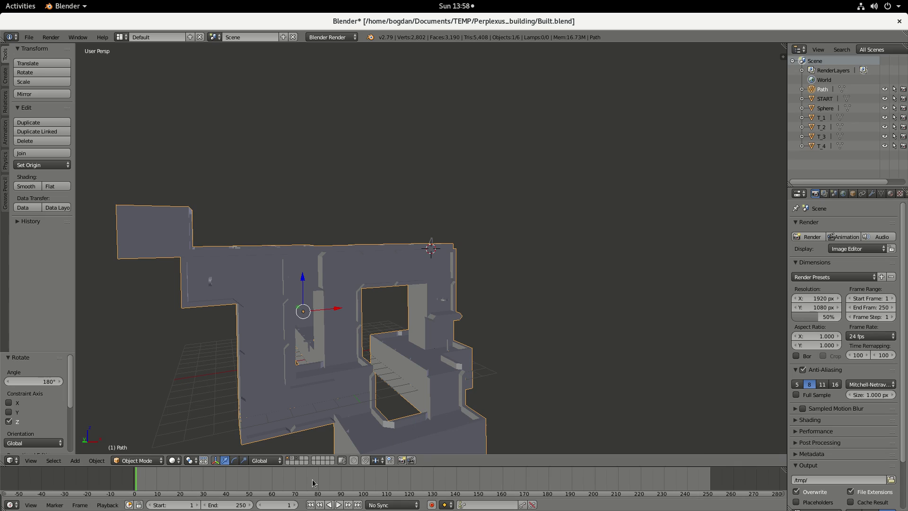
pyautogui.press('Tab')
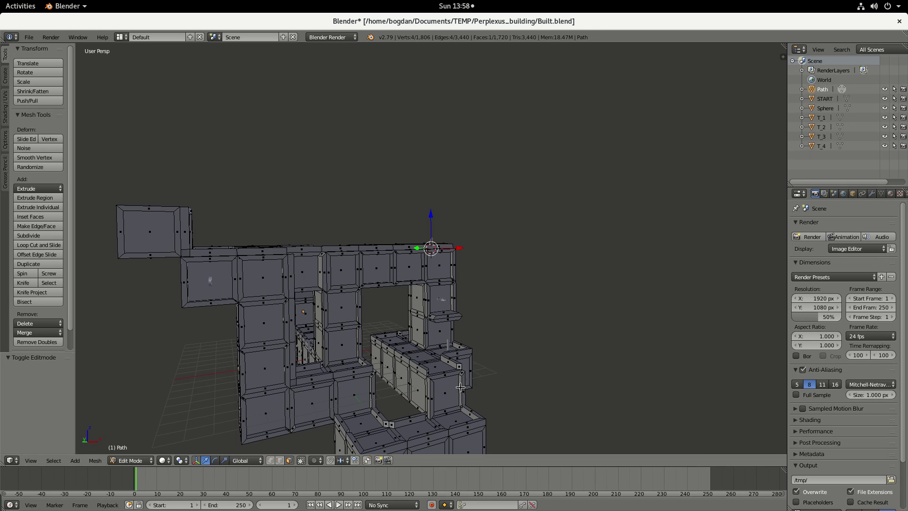
# Select the side and top faces of the vertical rail at the lower block's corner and delete those three faces.
pyautogui.keyDown('shift'); pyautogui.rightClick(462, 389); pyautogui.keyUp('shift')
pyautogui.press('KP_Decimal')
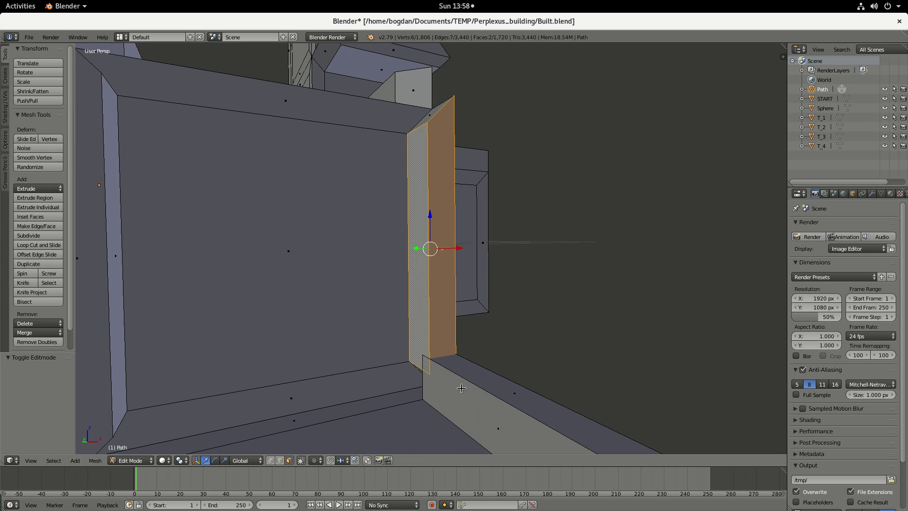
pyautogui.keyDown('shift'); pyautogui.rightClick(430, 114); pyautogui.keyUp('shift')
pyautogui.press('x')
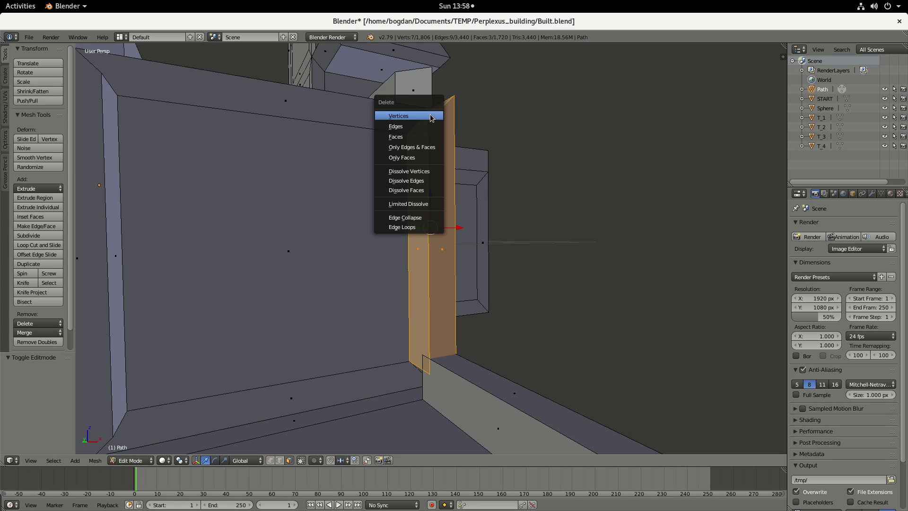
pyautogui.click(404, 137)
# Delete the two remaining faces of the vertical corner rail, including the one at its base.
pyautogui.moveTo(429, 182); pyautogui.dragTo(467, 204, button='middle')
pyautogui.rightClick(448, 197)
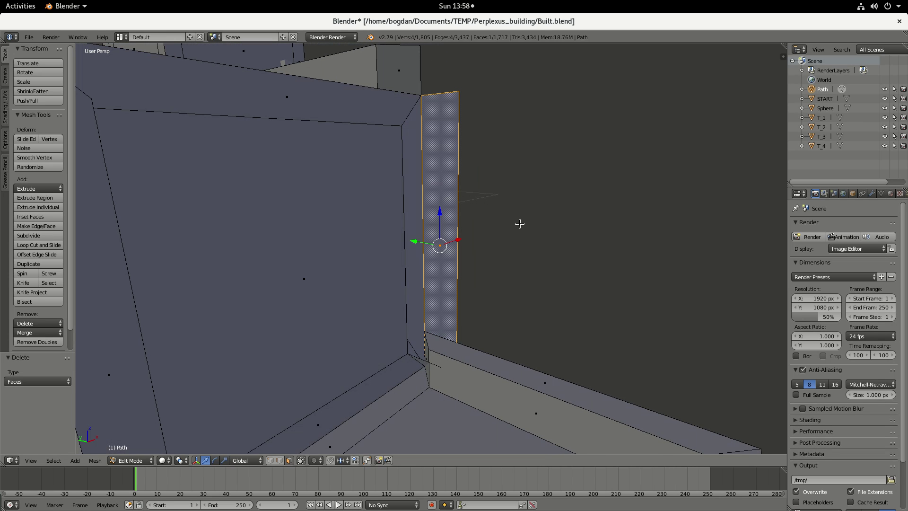
pyautogui.hotkey('shift', 's')
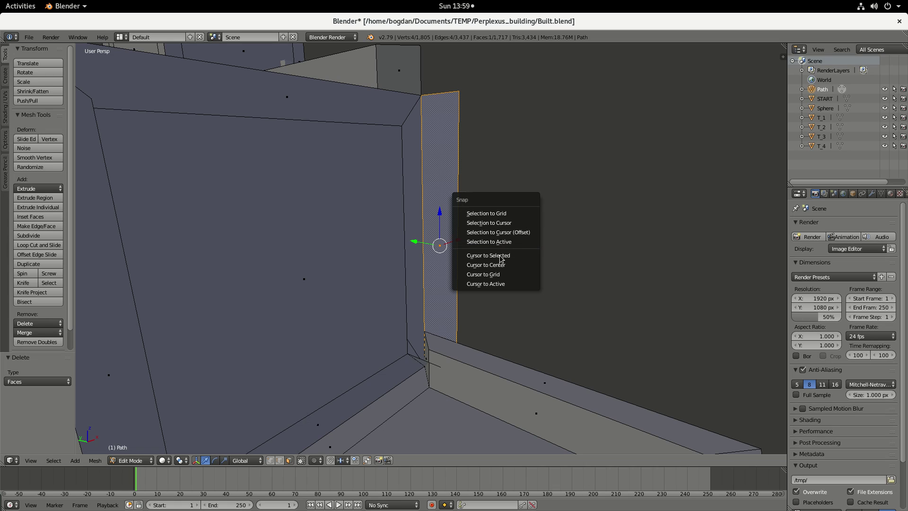
pyautogui.click(488, 242)
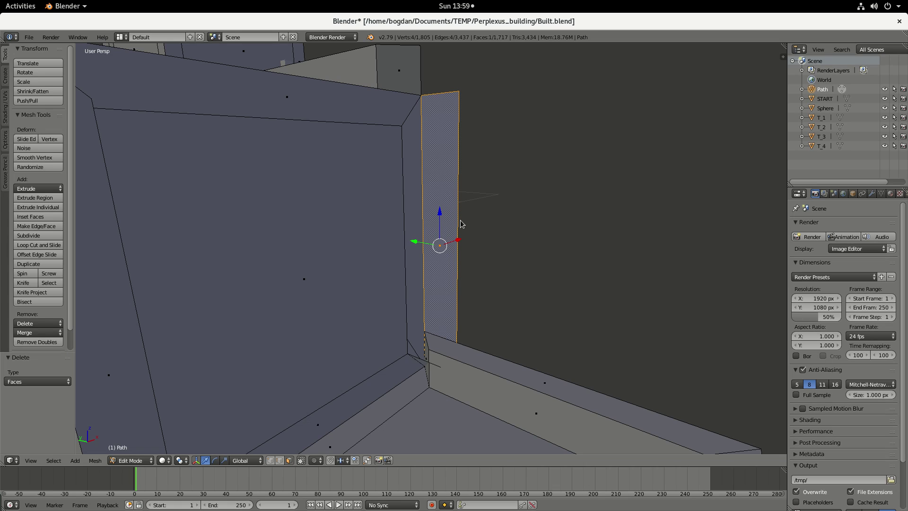
pyautogui.press('x')
pyautogui.click(453, 219)
pyautogui.moveTo(436, 342); pyautogui.dragTo(465, 336, button='middle')
pyautogui.rightClick(426, 370)
pyautogui.press('x')
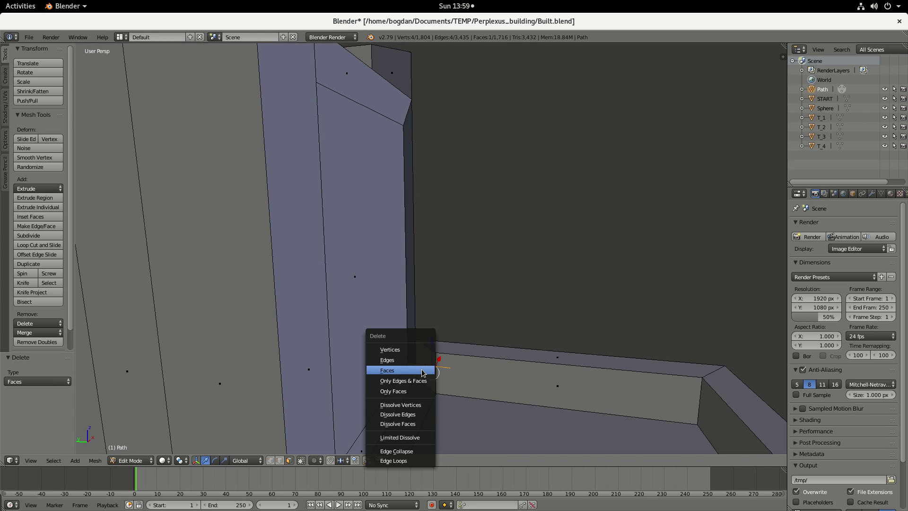
pyautogui.click(423, 373)
pyautogui.scroll(-6, 484, 284)
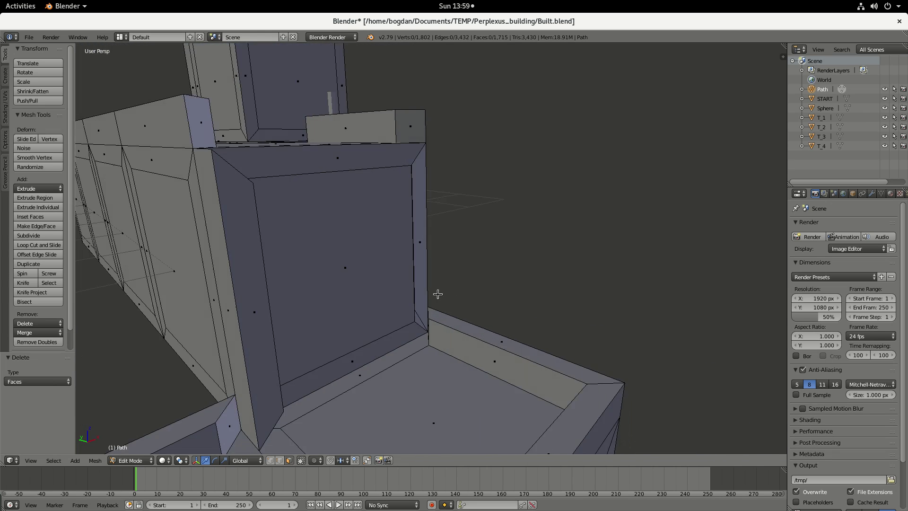
# Switch to vertex selection and try picking the corner vertices around the open strip where the rail was removed.
pyautogui.scroll(-2, 373, 291)
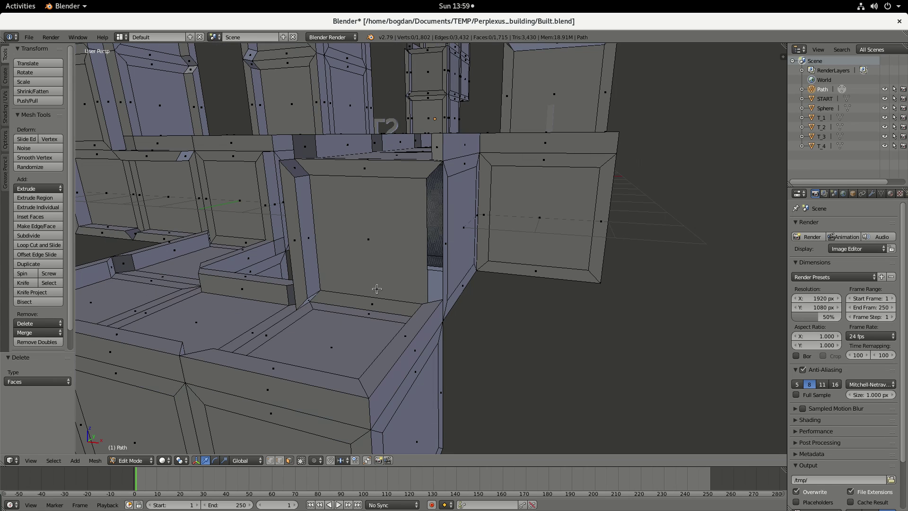
pyautogui.scroll(-2, 406, 260)
pyautogui.scroll(2, 397, 248)
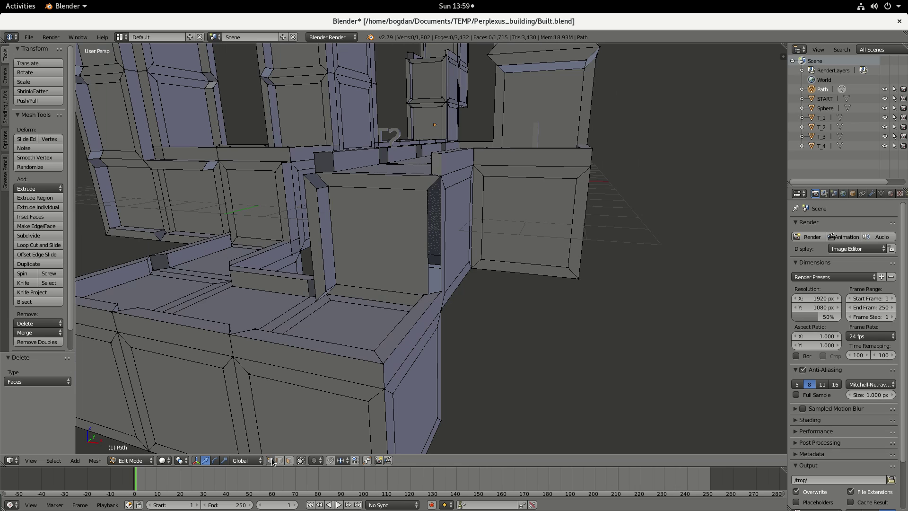
pyautogui.scroll(2, 446, 191)
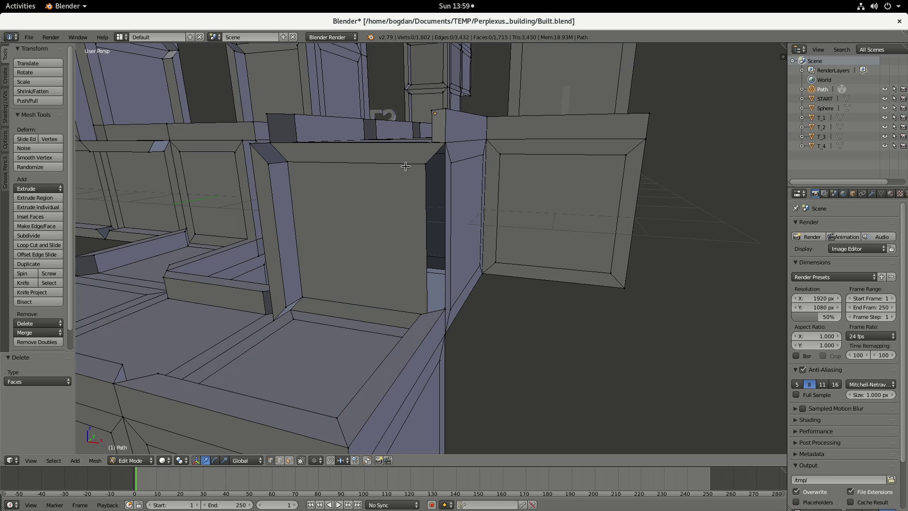
pyautogui.rightClick(426, 162)
pyautogui.moveTo(433, 194); pyautogui.dragTo(498, 290, button='middle')
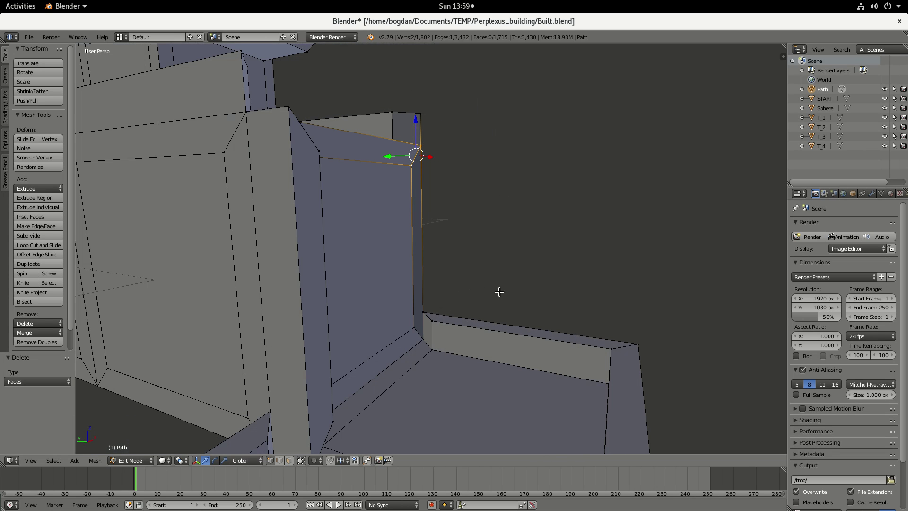
pyautogui.rightClick(423, 340)
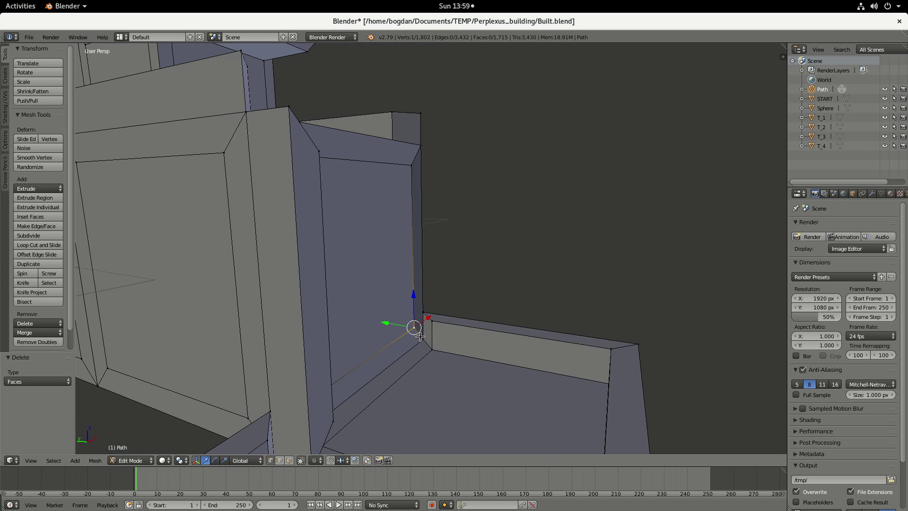
pyautogui.keyDown('shift'); pyautogui.rightClick(423, 148); pyautogui.keyUp('shift')
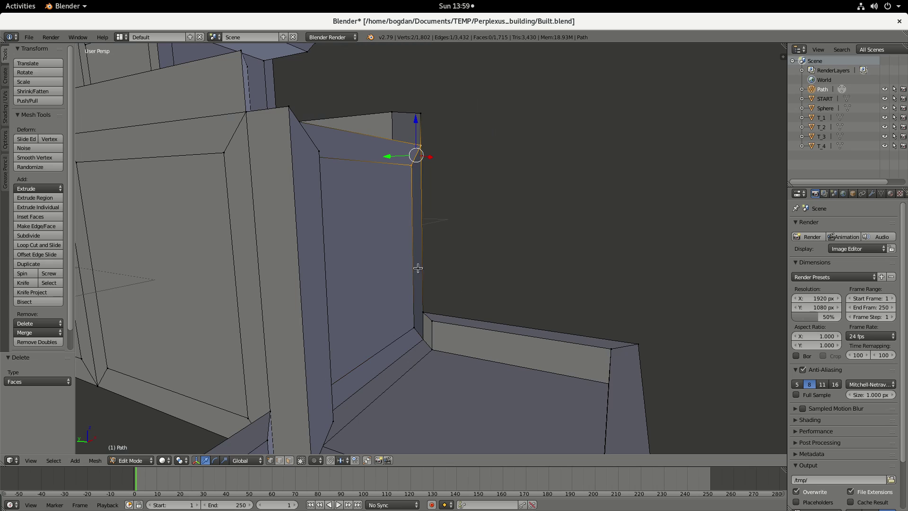
pyautogui.moveTo(424, 334); pyautogui.dragTo(416, 359, button='middle')
pyautogui.keyDown('shift'); pyautogui.rightClick(410, 388); pyautogui.keyUp('shift')
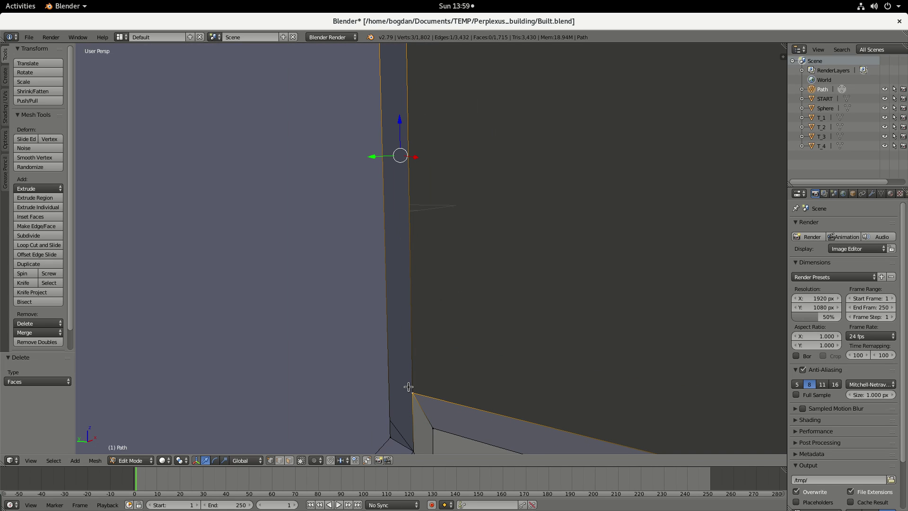
pyautogui.press('KP_Decimal')
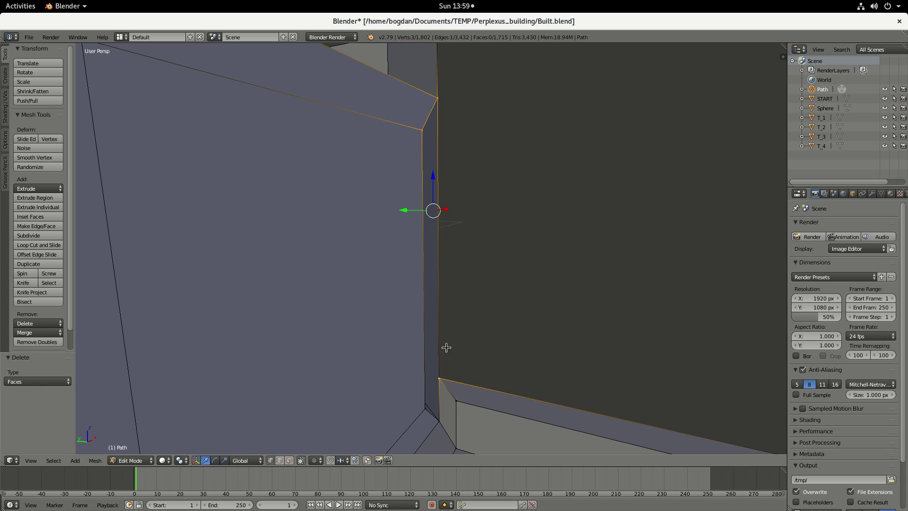
pyautogui.keyDown('shift'); pyautogui.rightClick(451, 424); pyautogui.keyUp('shift')
pyautogui.moveTo(450, 424)
pyautogui.mouseDown(button='middle')
pyautogui.moveTo(442, 441)
pyautogui.moveTo(440, 433)
pyautogui.mouseUp(button='middle')
# Select the four vertices bounding the open strip, fill it with a face, and deselect everything.
pyautogui.rightClick(439, 415)
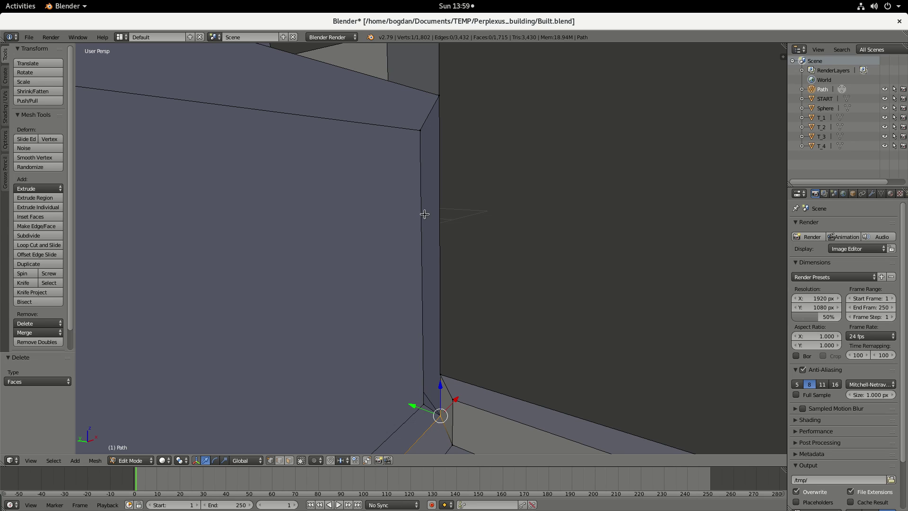
pyautogui.keyDown('shift'); pyautogui.rightClick(420, 131); pyautogui.keyUp('shift')
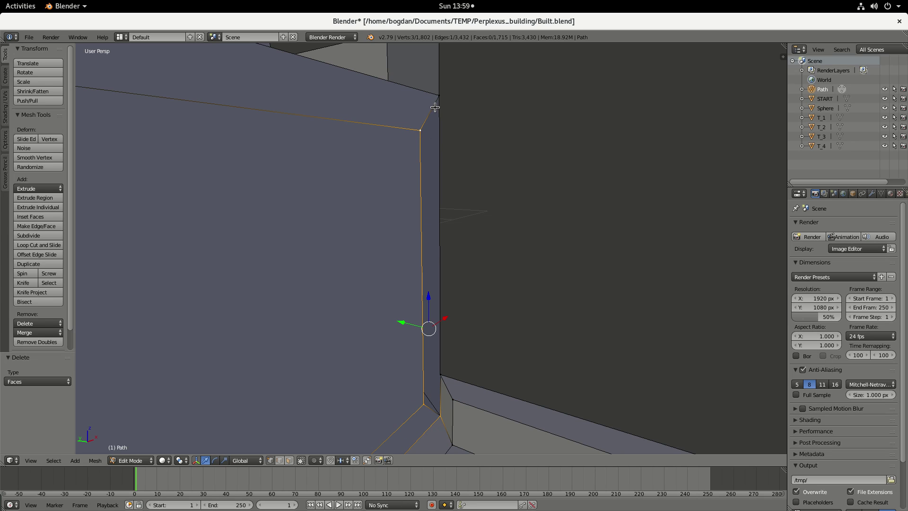
pyautogui.press('f')
pyautogui.press('a')
pyautogui.scroll(-3, 448, 243)
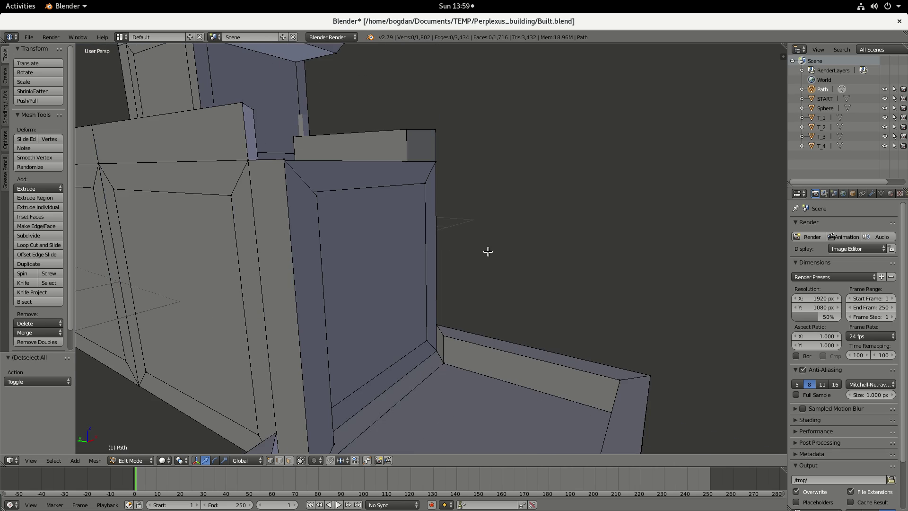
# In face selection mode, extrude the top and bottom border faces of the block's outer side panel by 0.3.
pyautogui.moveTo(488, 251); pyautogui.dragTo(363, 270, button='middle')
pyautogui.scroll(-4, 365, 270)
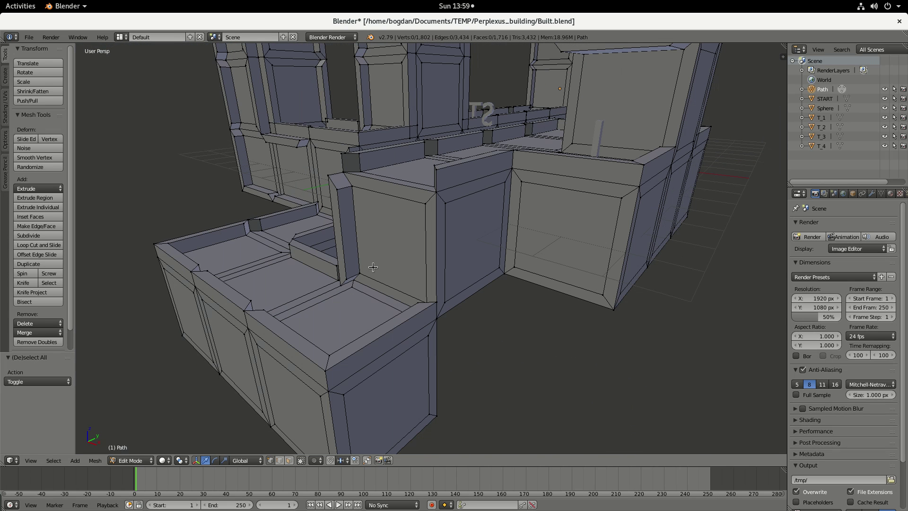
pyautogui.click(289, 461)
pyautogui.moveTo(395, 282); pyautogui.dragTo(364, 279, button='middle')
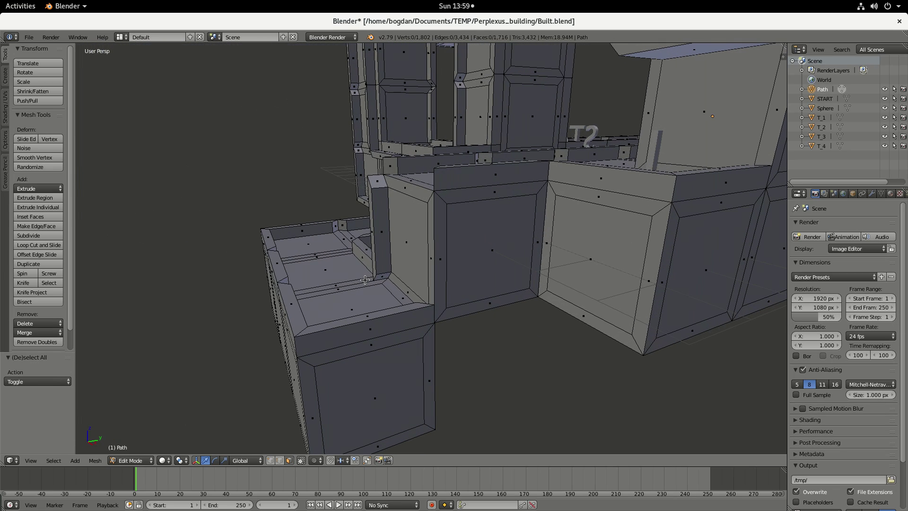
pyautogui.rightClick(495, 191)
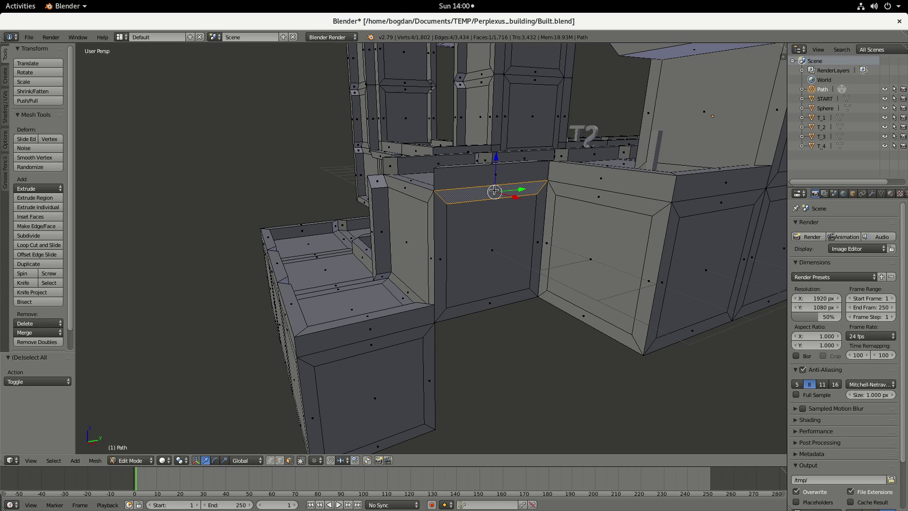
pyautogui.keyDown('shift'); pyautogui.rightClick(489, 305); pyautogui.keyUp('shift')
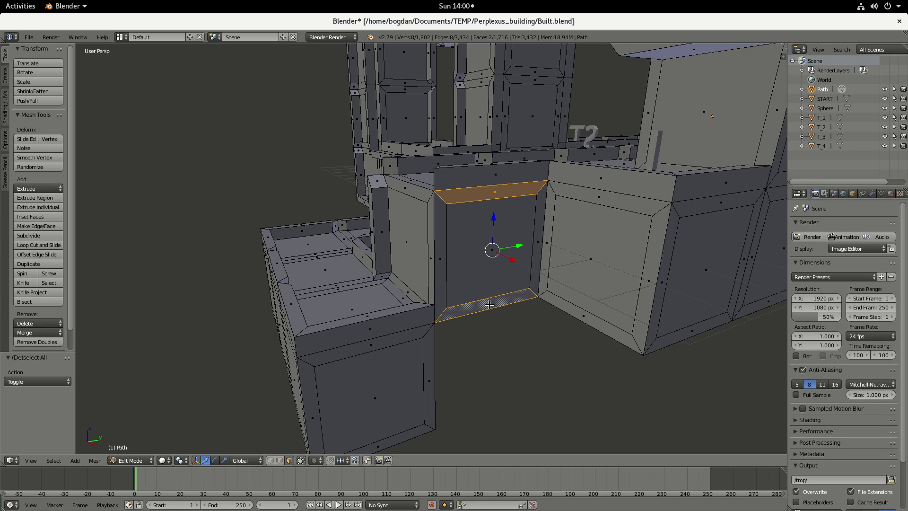
pyautogui.write('e0.3')
pyautogui.press('Return')
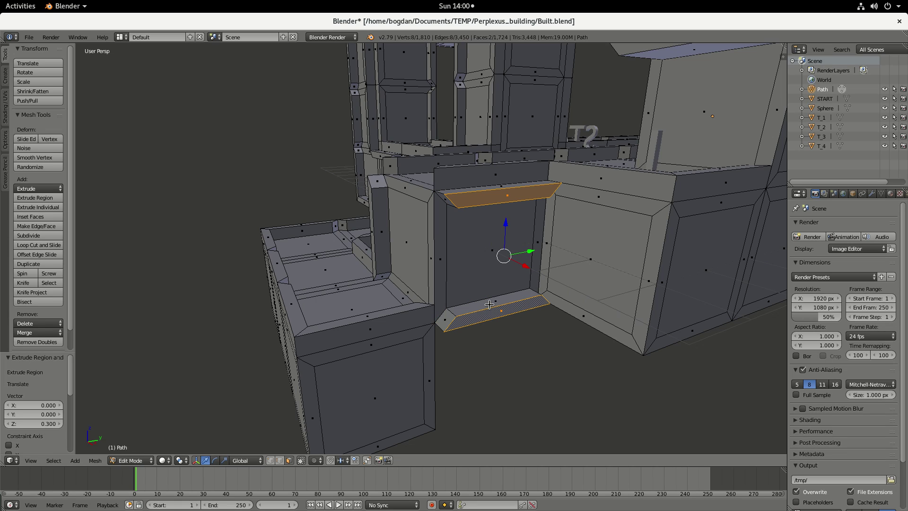
# Extrude the outer vertical and bottom border faces of the adjoining perpendicular panel into rails, leaving its top border out, and deselect everything.
pyautogui.rightClick(602, 200)
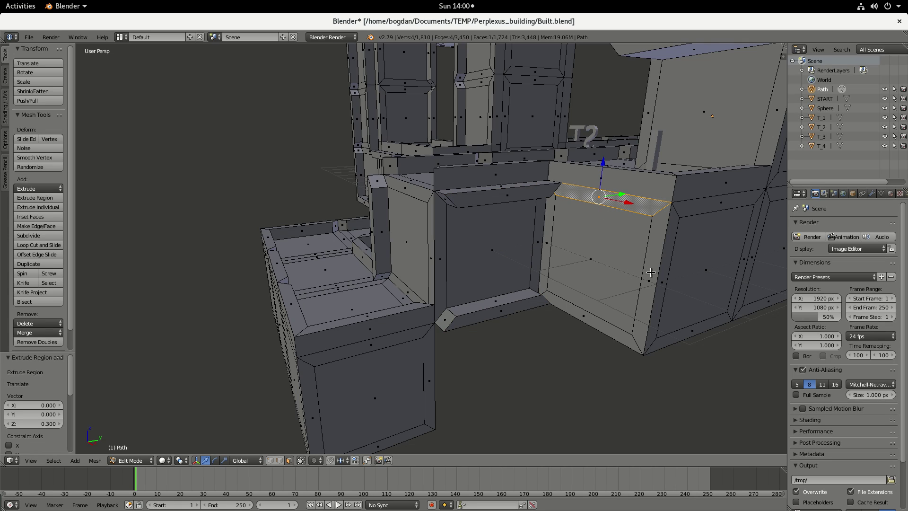
pyautogui.keyDown('ctrl'); pyautogui.rightClick(604, 327); pyautogui.keyUp('ctrl')
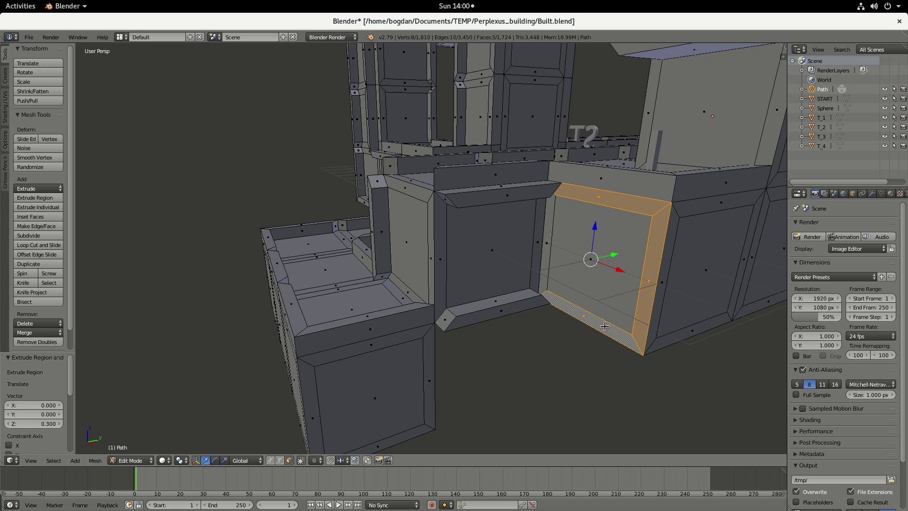
pyautogui.keyDown('shift'); pyautogui.rightClick(634, 189); pyautogui.keyUp('shift')
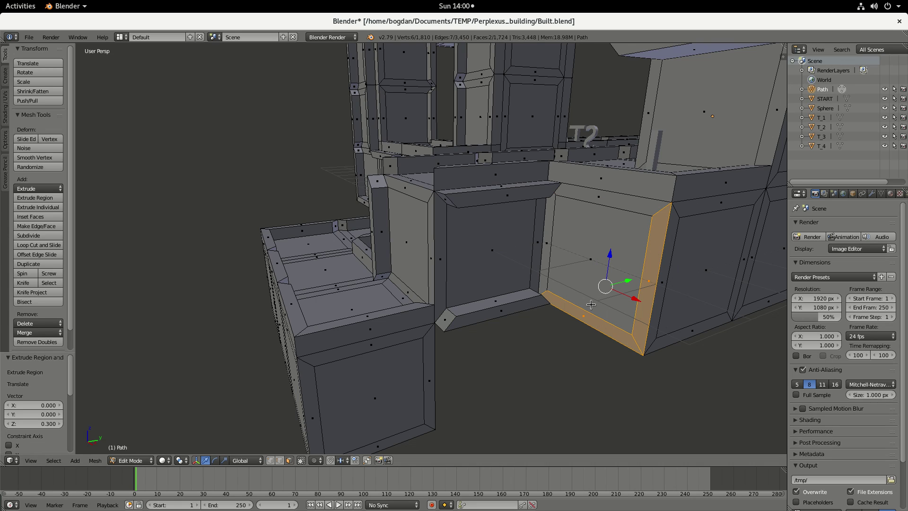
pyautogui.press('e')
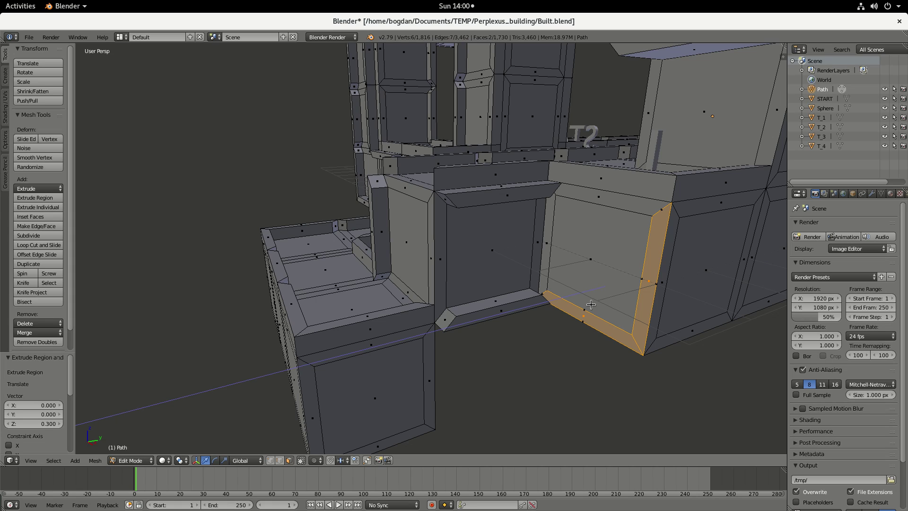
pyautogui.press('Escape')
pyautogui.press('a')
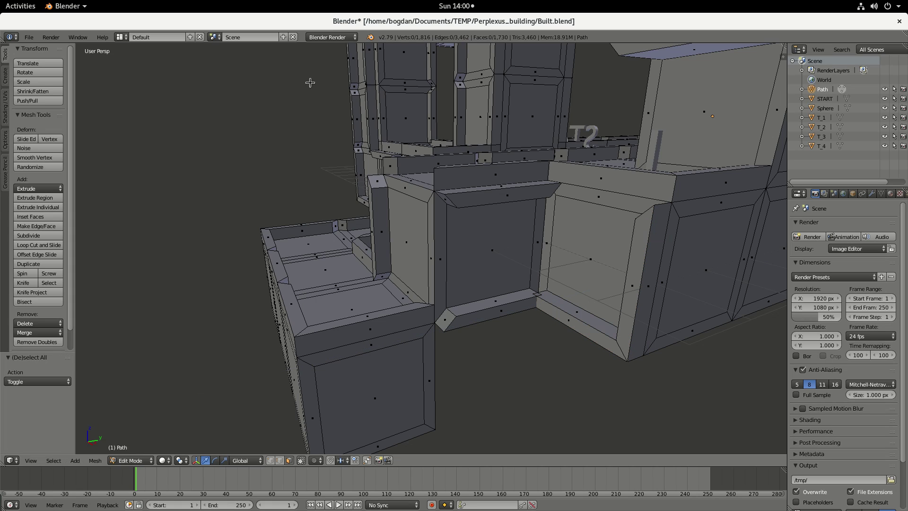
# Select the inner face of the newly railed panel and snap the 3D cursor to it.
pyautogui.rightClick(579, 251)
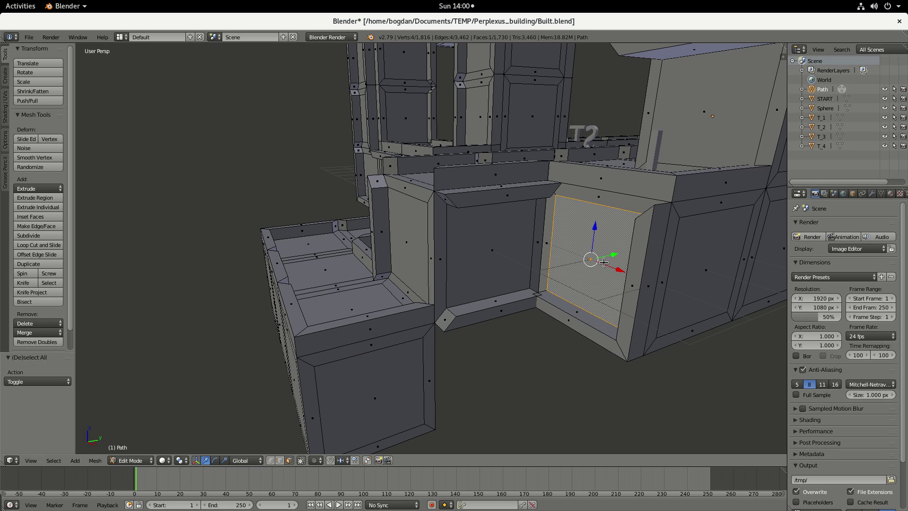
pyautogui.hotkey('shift', 's')
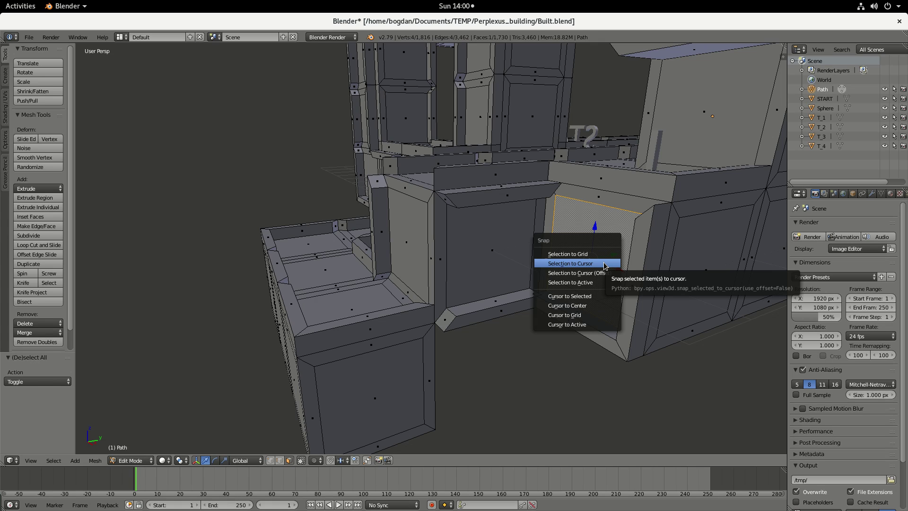
pyautogui.click(595, 296)
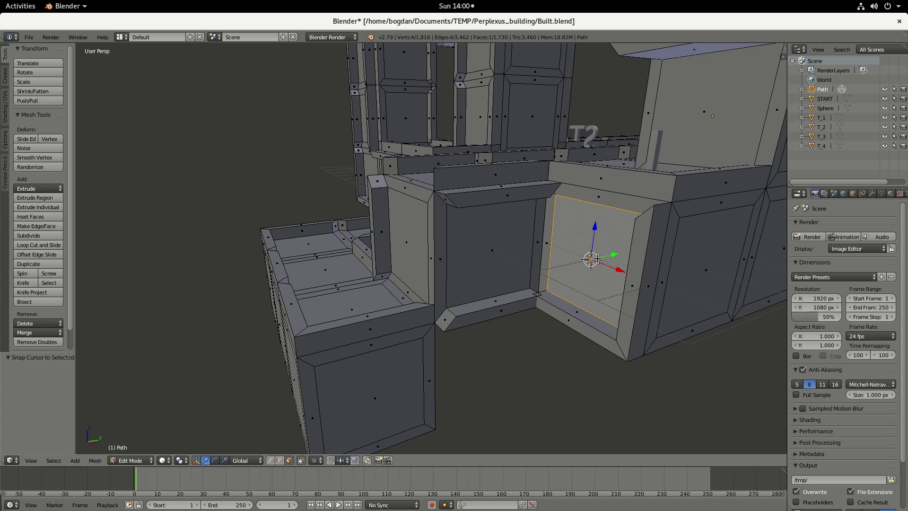
# Deselect everything in Object Mode and copy the number 5 text from the CheckPoints.blend window.
pyautogui.hotkey('alt', 'Tab')
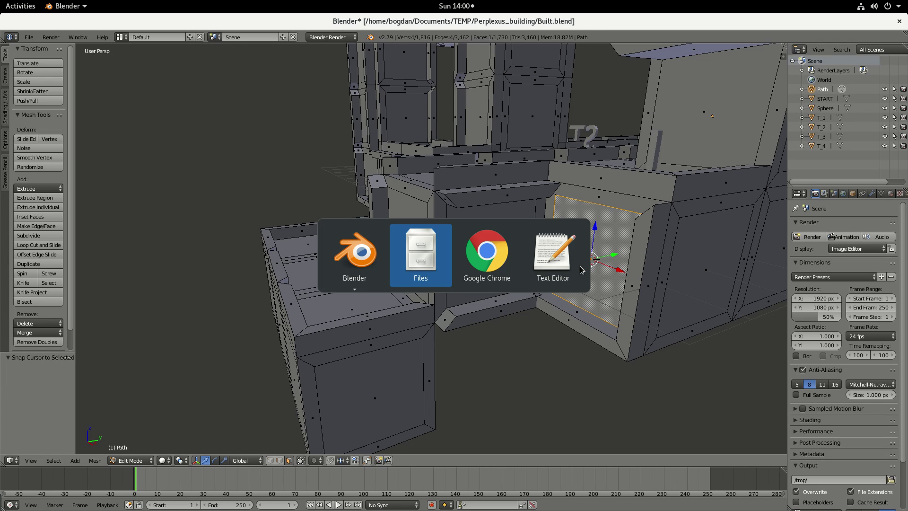
pyautogui.press('Escape')
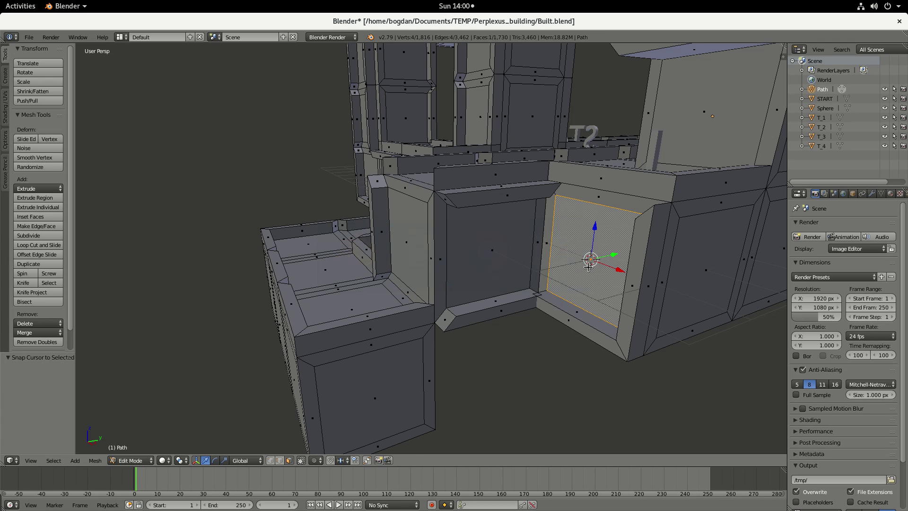
pyautogui.press('Tab')
pyautogui.press('a')
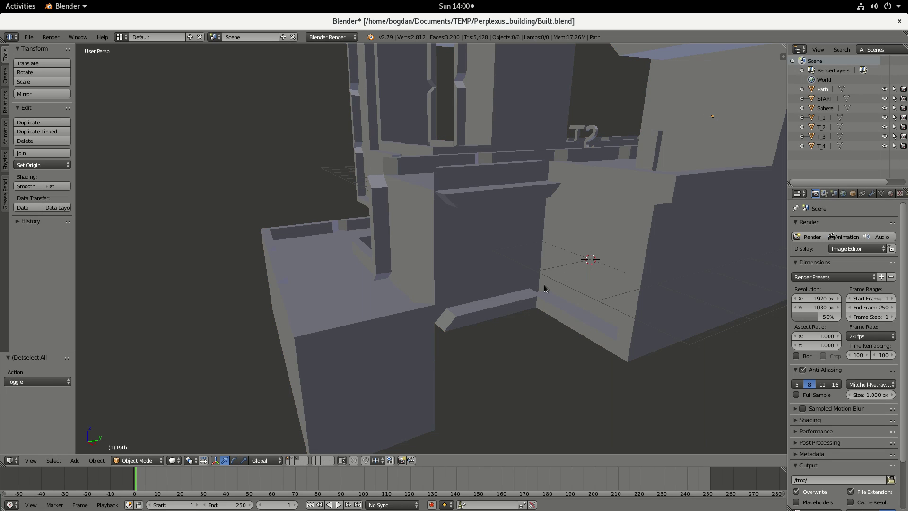
pyautogui.hotkey('alt', 'Tab')
pyautogui.hotkey('alt', 'shift', 'Tab')
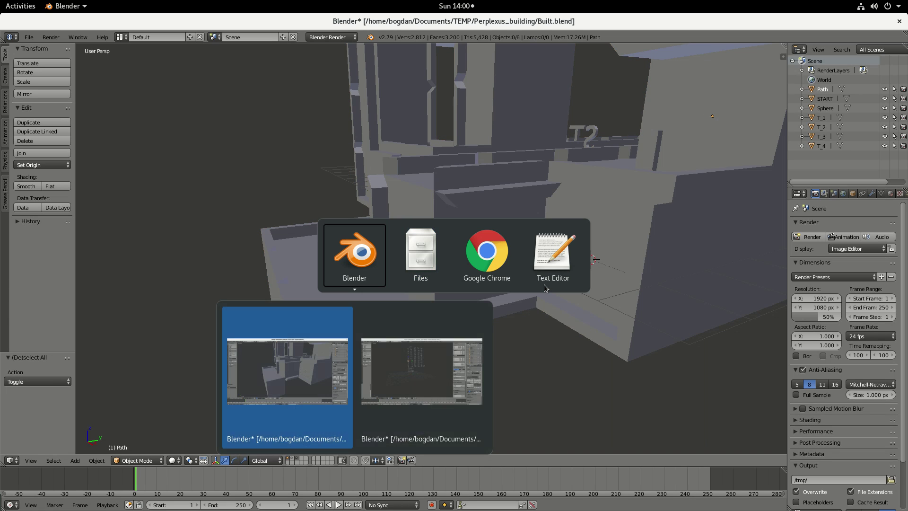
pyautogui.hotkey('alt', '`')
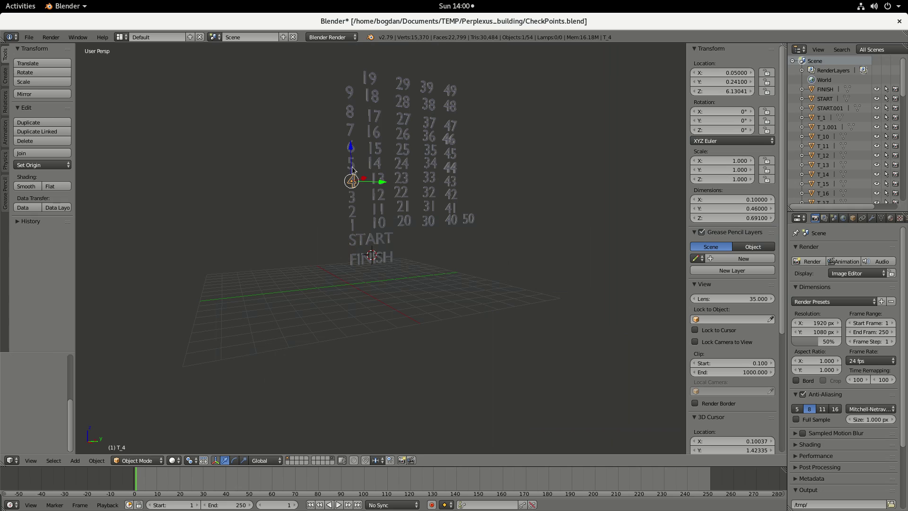
pyautogui.rightClick(358, 190)
pyautogui.hotkey('alt', 'Tab')
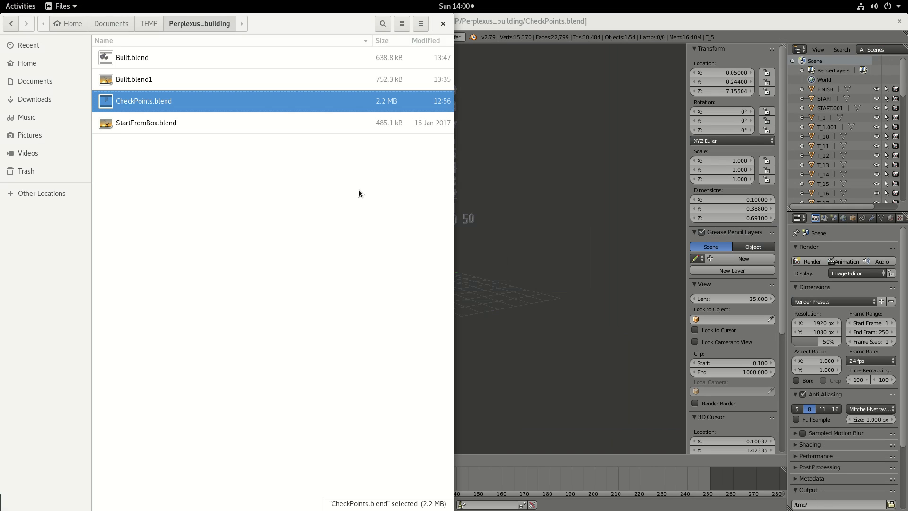
# Switch back to the Built.blend window, paste the number 5 text and snap it to the 3D cursor.
pyautogui.hotkey('alt', 'Tab')
pyautogui.hotkey('alt', 'Tab')
pyautogui.hotkey('alt', 'shift', 'Tab')
pyautogui.hotkey('alt', '`')
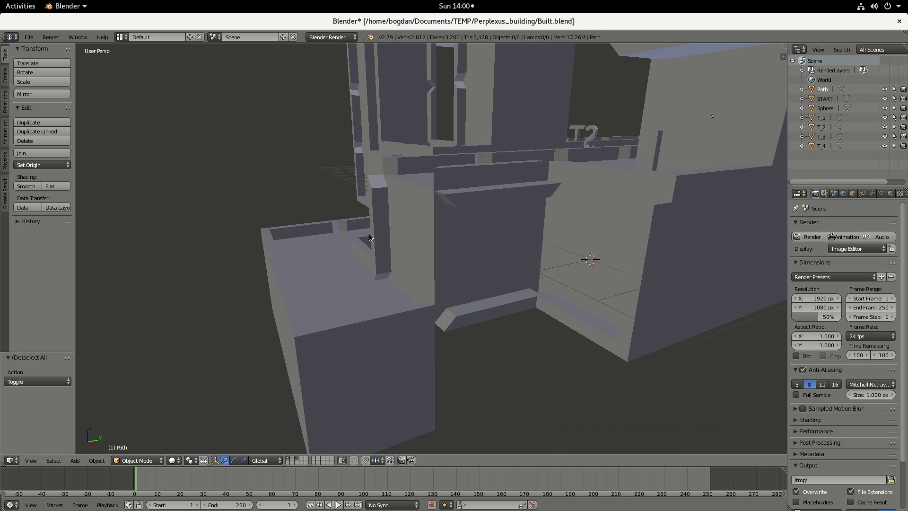
pyautogui.hotkey('ctrl', 'v')
pyautogui.hotkey('shift', 's')
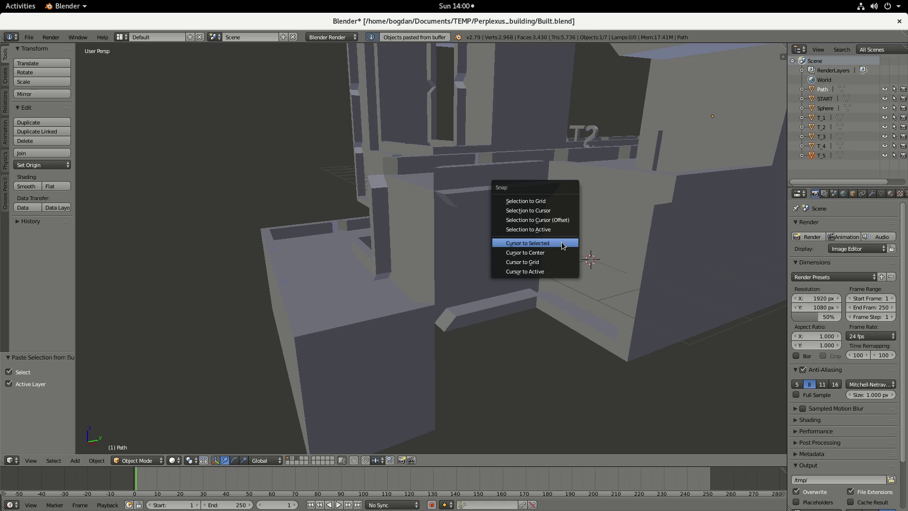
pyautogui.click(552, 211)
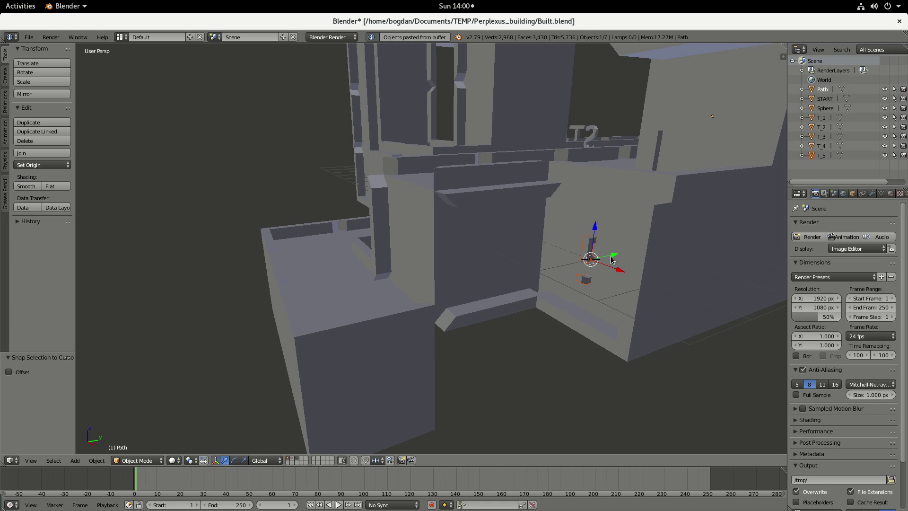
# Move the number 5 text about -0.469 along Y out of the wall panel and rotate it 90° about X.
pyautogui.moveTo(610, 257); pyautogui.dragTo(589, 268)
pyautogui.write('r')
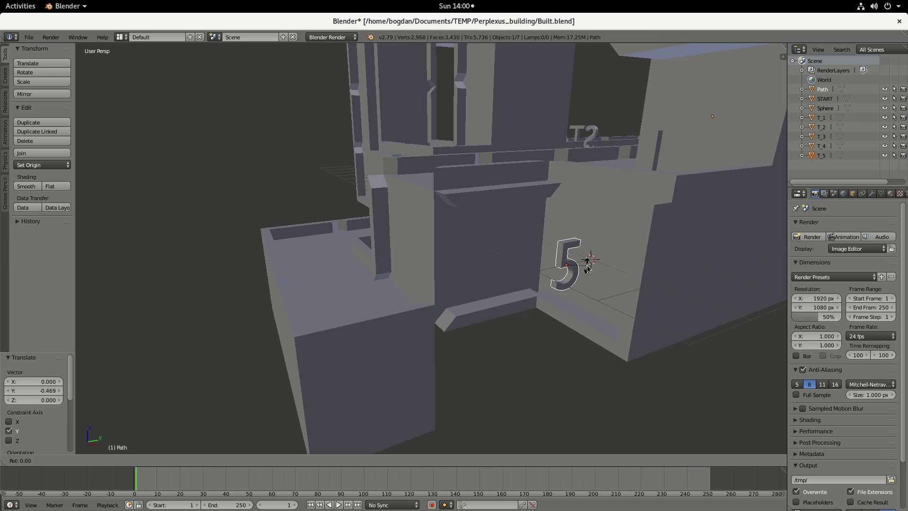
pyautogui.write('x90')
pyautogui.press('Return')
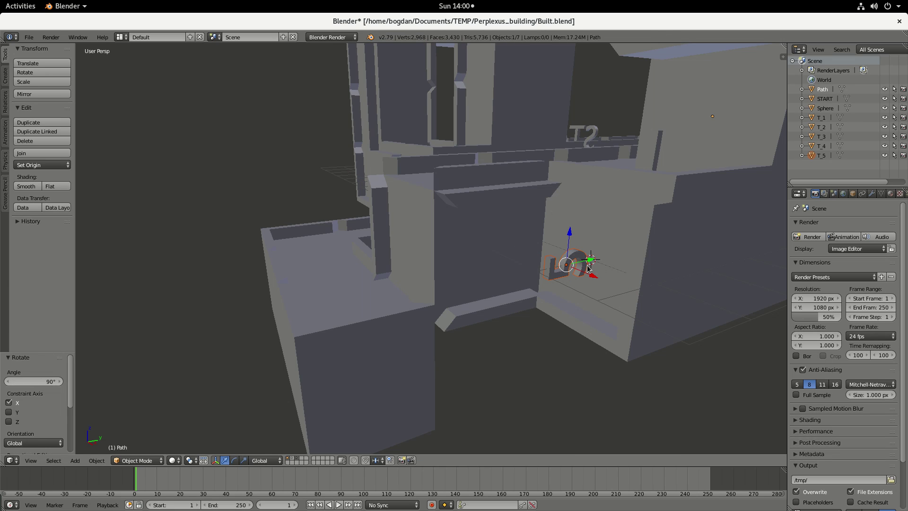
pyautogui.press('g')
pyautogui.press('x')
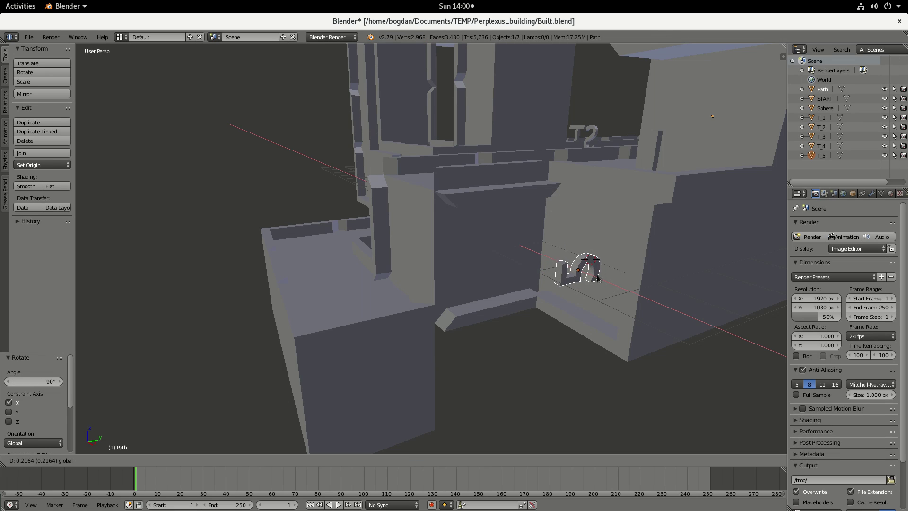
pyautogui.click(541, 293)
# Snap the 3D cursor to the floor face beside the tall end block of Path and deselect everything in Object Mode.
pyautogui.scroll(-3, 603, 302)
pyautogui.moveTo(603, 301); pyautogui.dragTo(609, 222, button='middle')
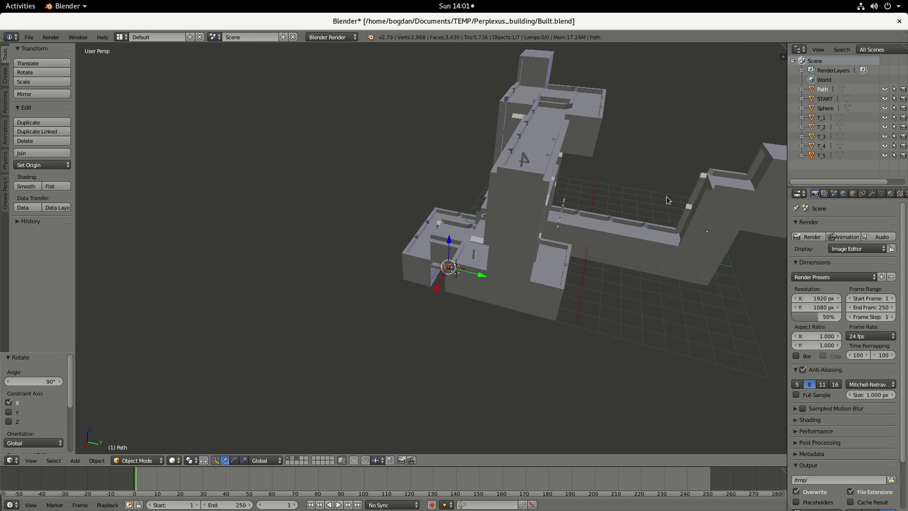
pyautogui.moveTo(676, 195); pyautogui.dragTo(686, 195, button='middle')
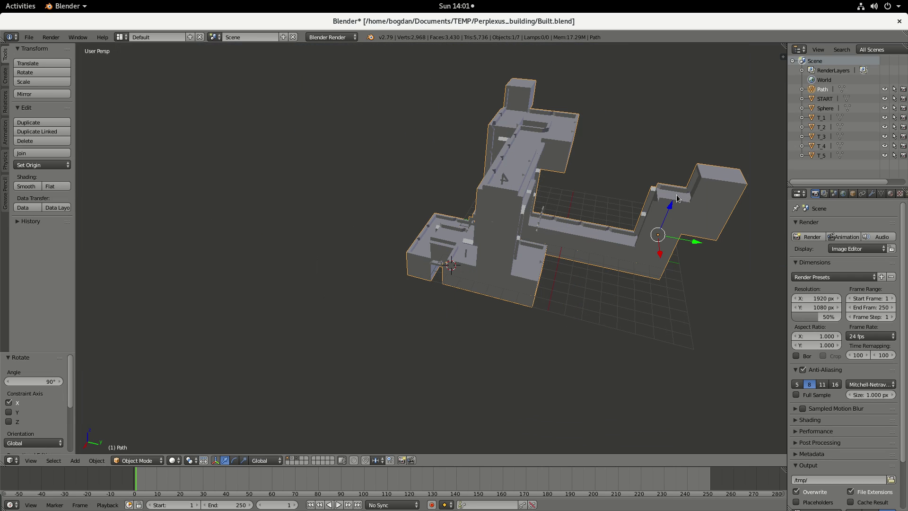
pyautogui.press('Tab')
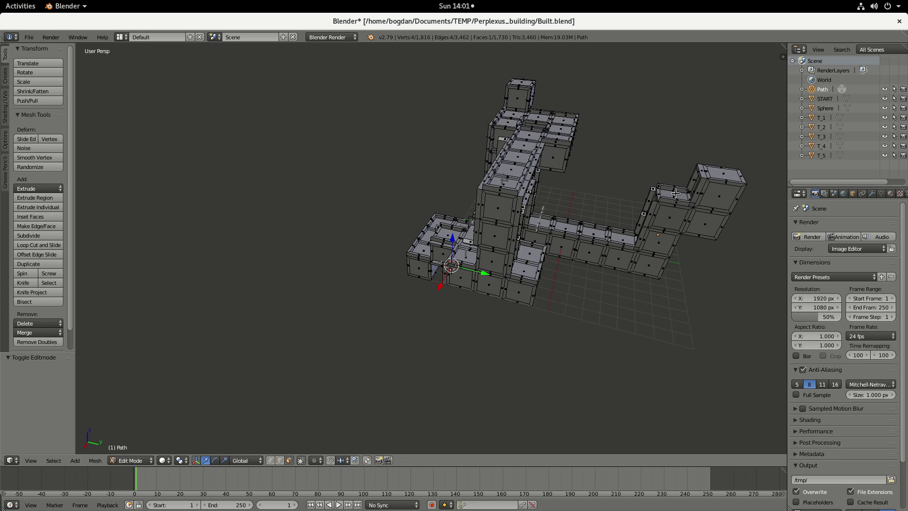
pyautogui.rightClick(675, 194)
pyautogui.press('KP_Decimal')
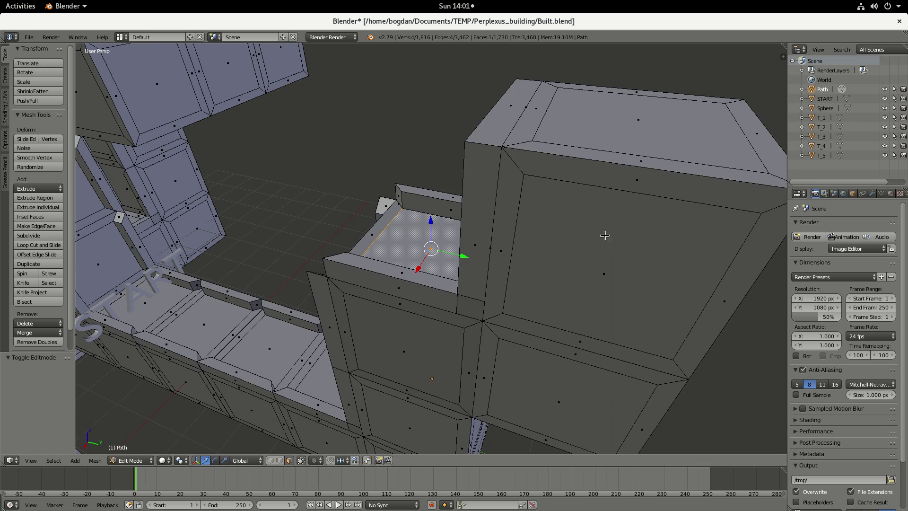
pyautogui.moveTo(404, 277); pyautogui.dragTo(472, 274, button='middle')
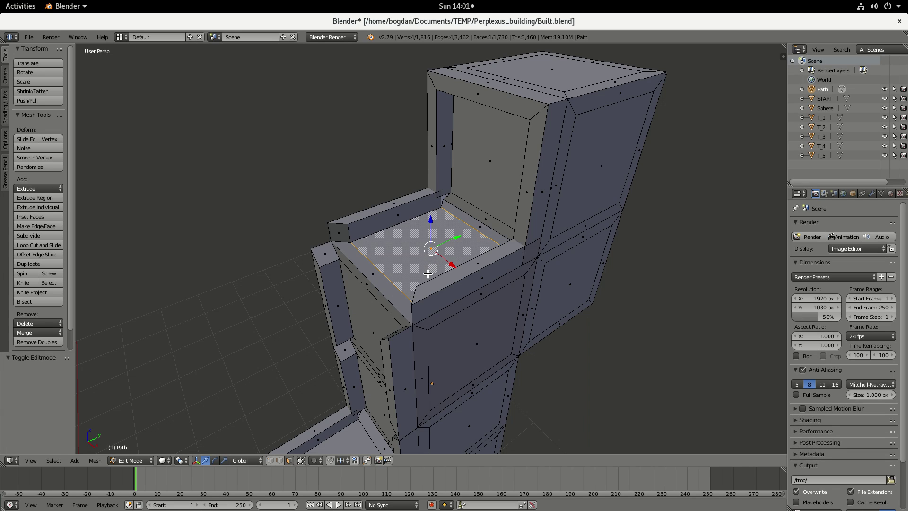
pyautogui.scroll(-1, 427, 273)
pyautogui.hotkey('shift', 's')
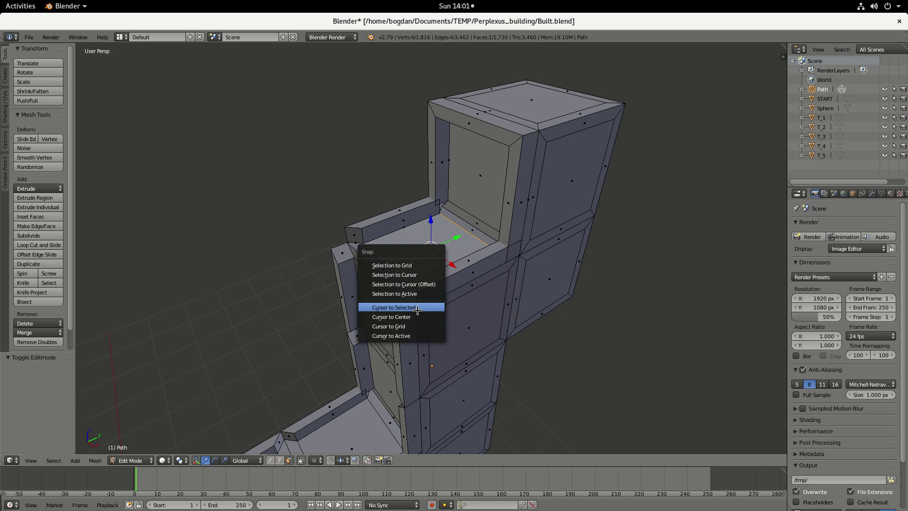
pyautogui.press('Return')
pyautogui.press('Tab')
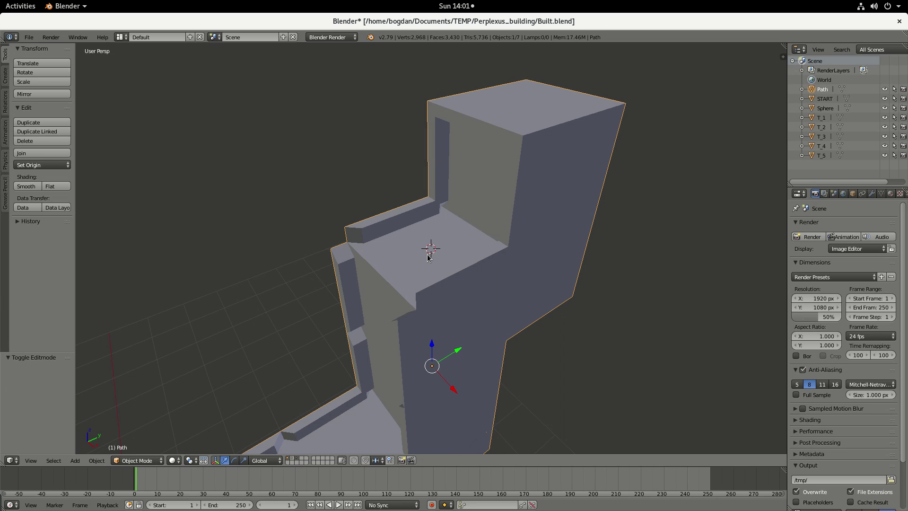
pyautogui.press('a')
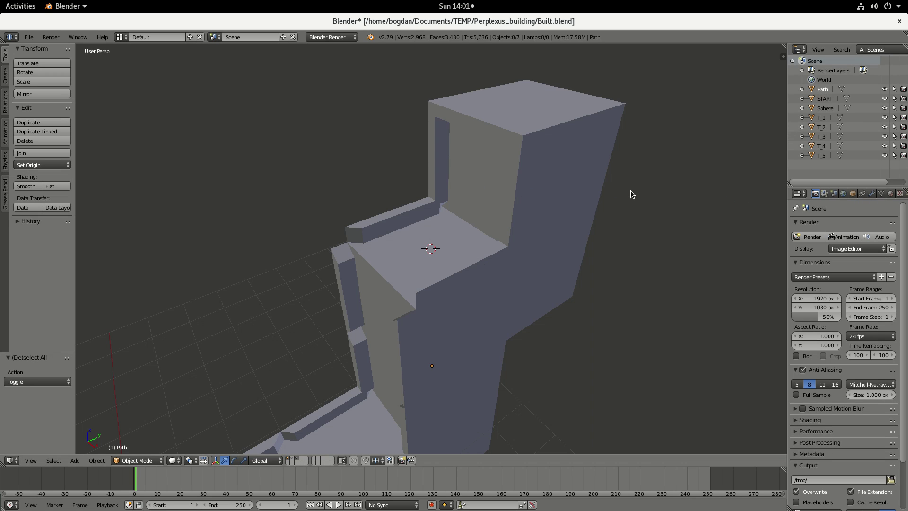
# Copy the FINISH text from the CheckPoints.blend window and paste it into Built.blend.
pyautogui.hotkey('alt', 'Tab')
pyautogui.rightClick(359, 260)
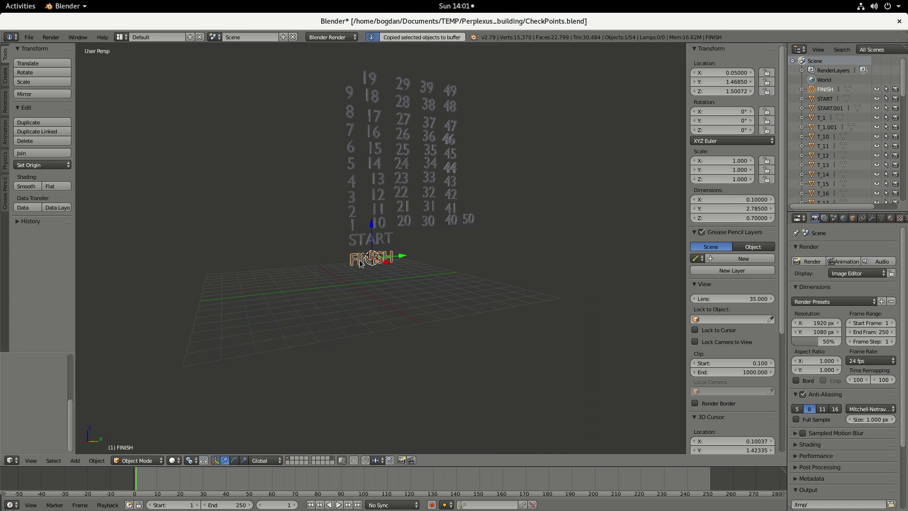
pyautogui.hotkey('alt', 'Tab')
pyautogui.hotkey('alt', 'Tab')
pyautogui.hotkey('alt', '`')
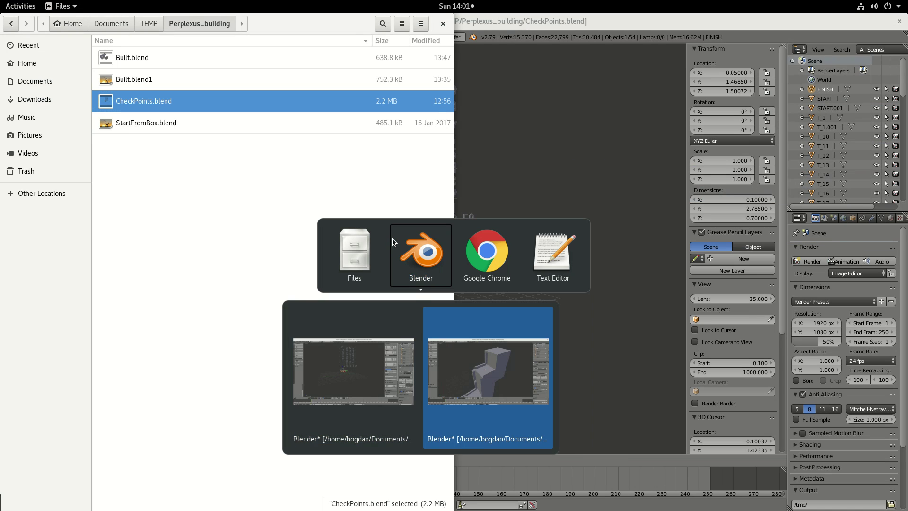
pyautogui.hotkey('ctrl', 'v')
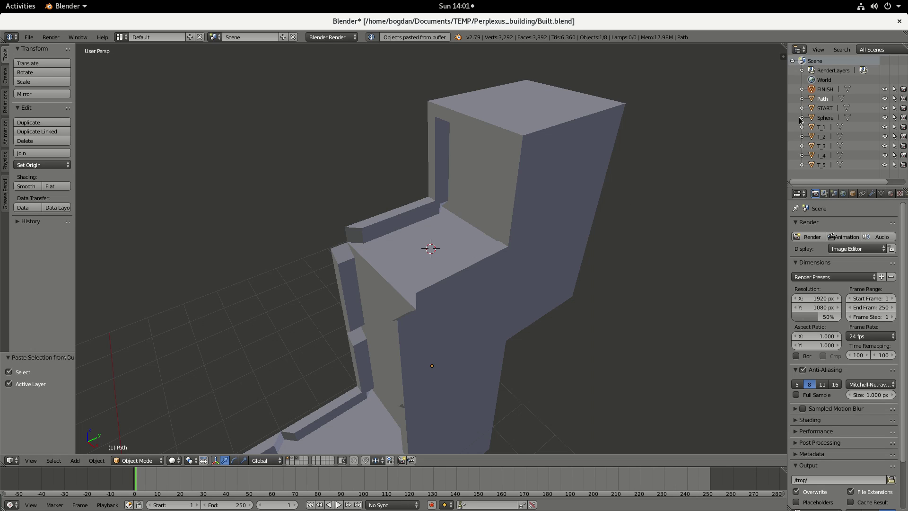
# Snap the pasted FINISH text to the 3D cursor and raise it about 0.358 along Z.
pyautogui.click(820, 89)
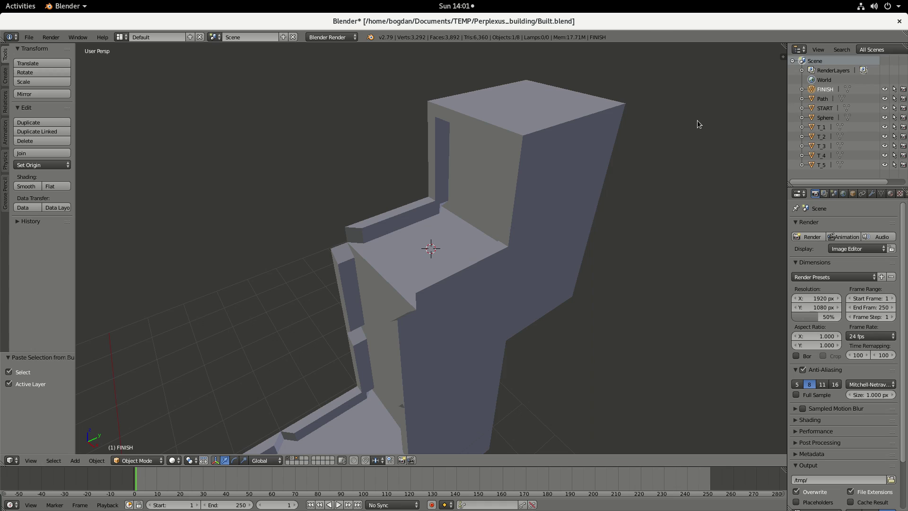
pyautogui.hotkey('shift', 's')
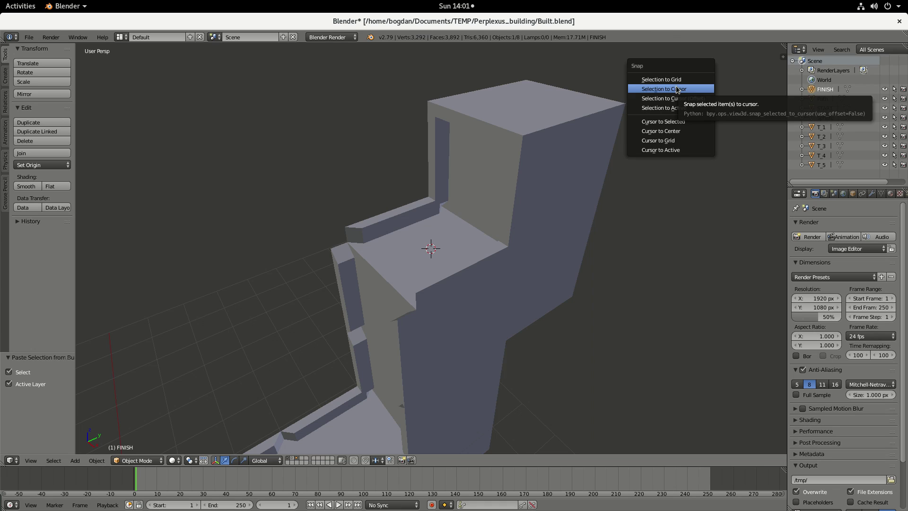
pyautogui.click(671, 87)
pyautogui.moveTo(432, 225); pyautogui.dragTo(433, 207)
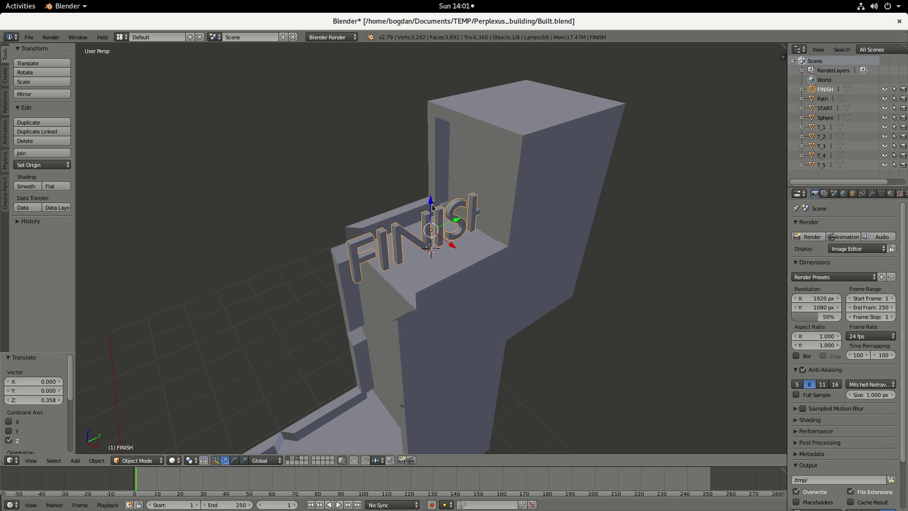
# Rotate the FINISH text 90° and a further 180° about Z, and raise it about 0.31 along Z.
pyautogui.press('r')
pyautogui.press('z')
pyautogui.press('z')
pyautogui.press('z')
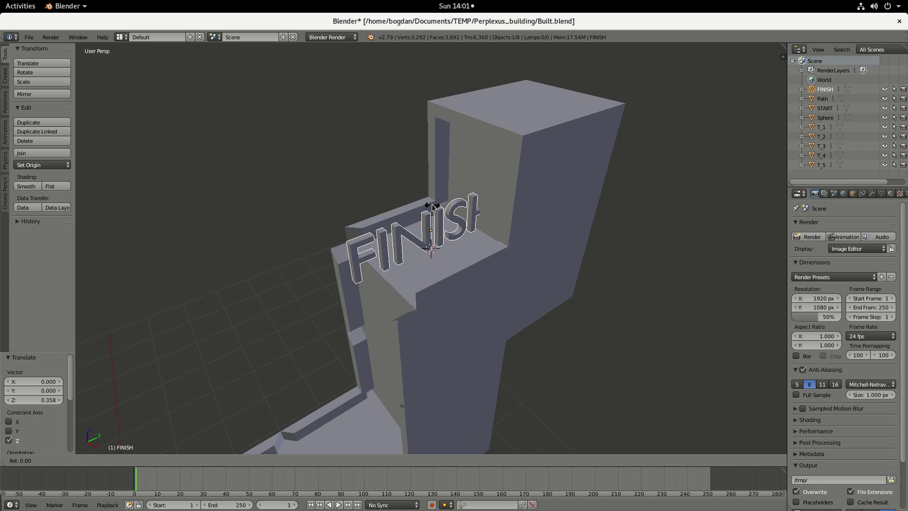
pyautogui.write('z90')
pyautogui.press('Return')
pyautogui.press('r')
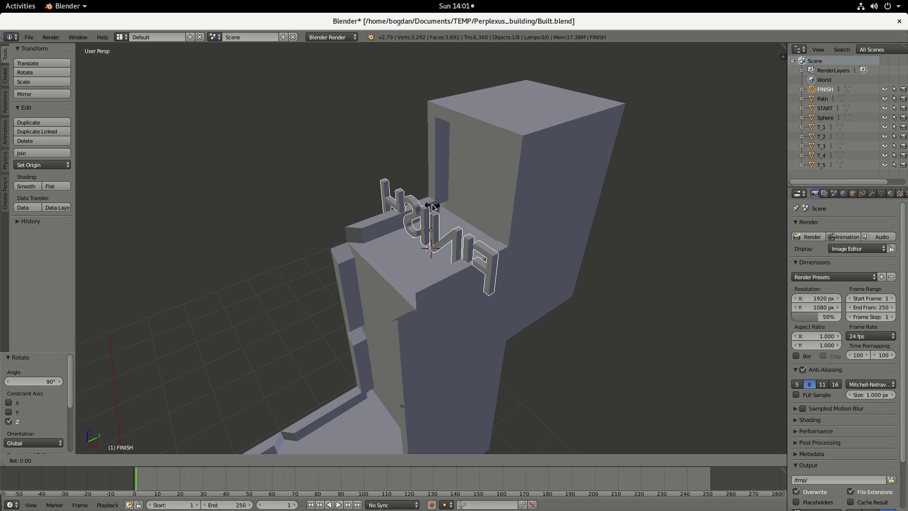
pyautogui.write('z180')
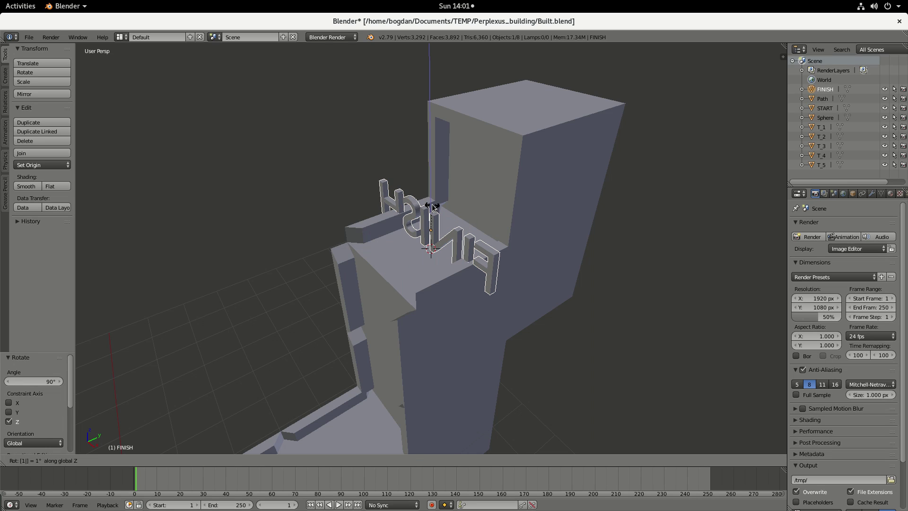
pyautogui.press('Return')
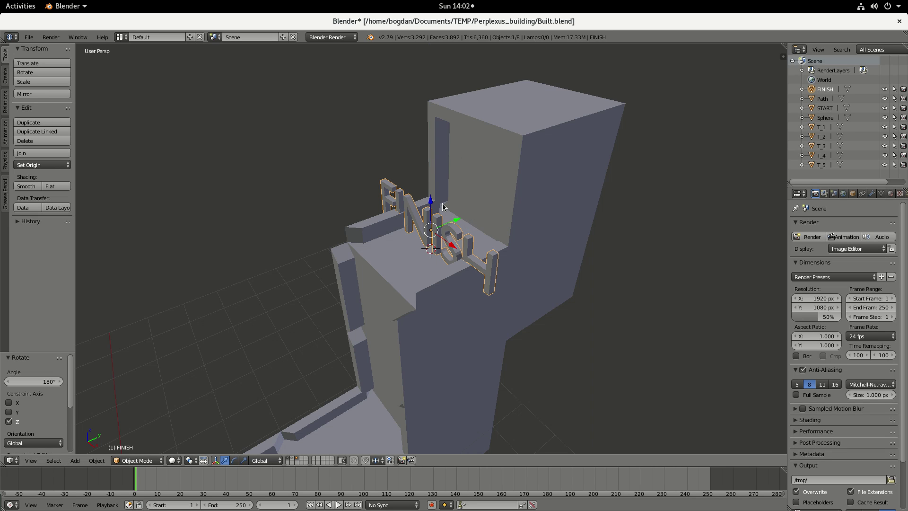
pyautogui.press('g')
pyautogui.press('z')
pyautogui.press('Return')
# Snap the 3D cursor to the midpoint between two adjacent floor faces of Path just past the START text.
pyautogui.moveTo(430, 202); pyautogui.dragTo(317, 324, button='middle')
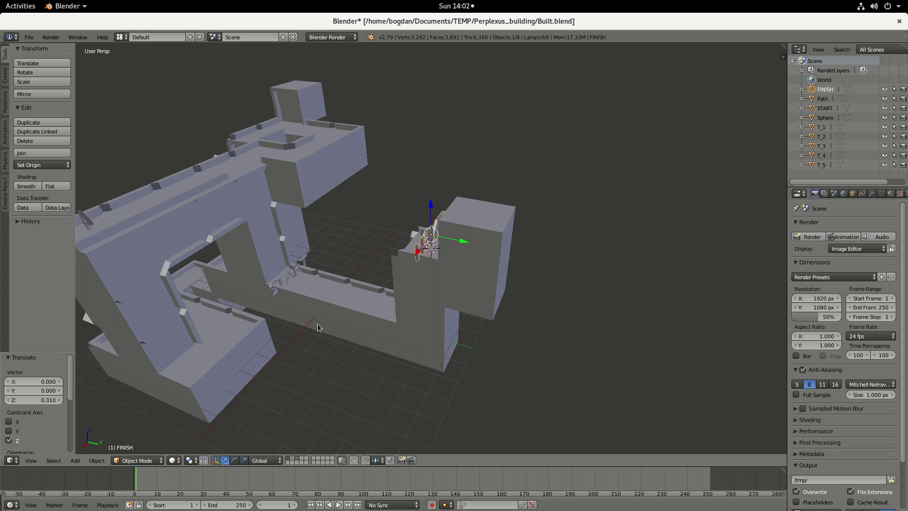
pyautogui.rightClick(332, 293)
pyautogui.press('Tab')
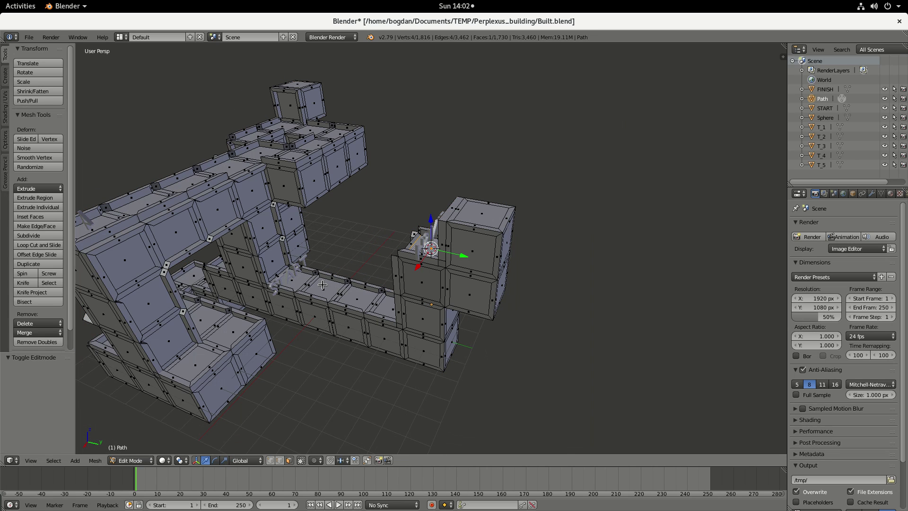
pyautogui.rightClick(322, 284)
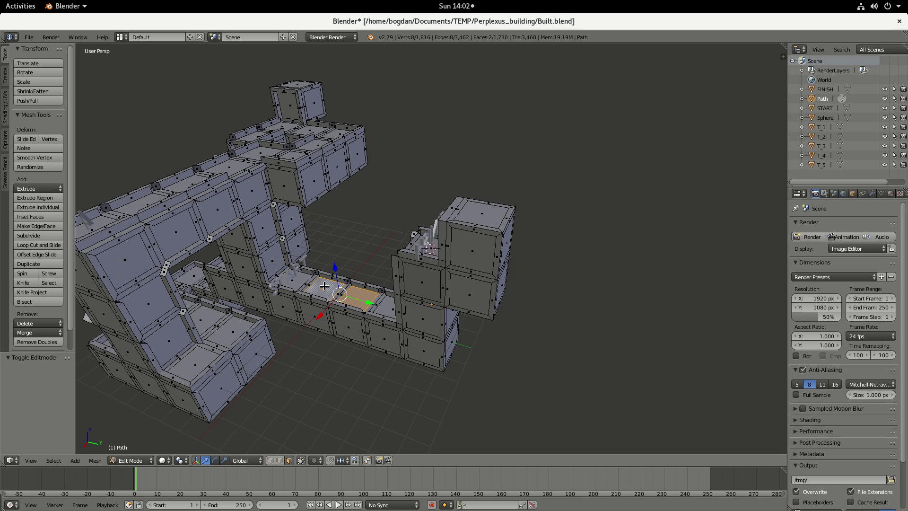
pyautogui.press('KP_Decimal')
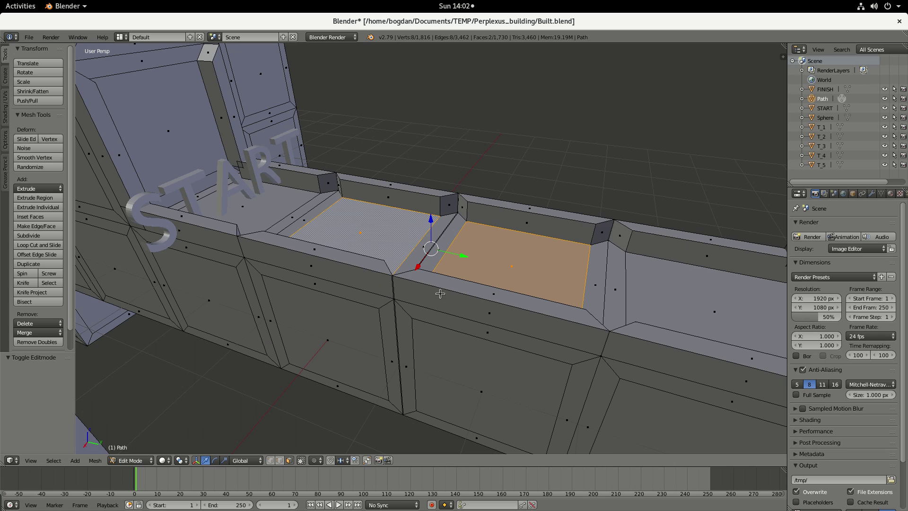
pyautogui.moveTo(470, 284)
pyautogui.mouseDown(button='middle')
pyautogui.moveTo(459, 261)
pyautogui.moveTo(457, 281)
pyautogui.mouseUp(button='middle')
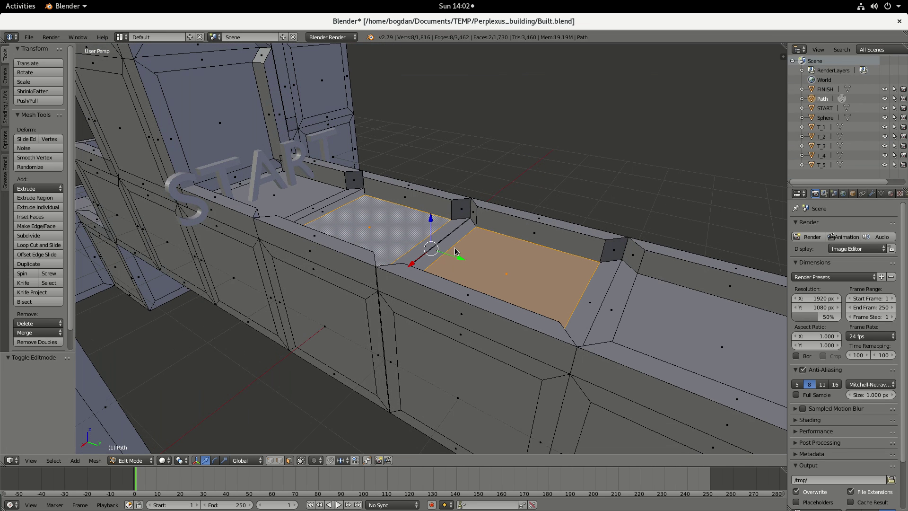
pyautogui.hotkey('shift', 's')
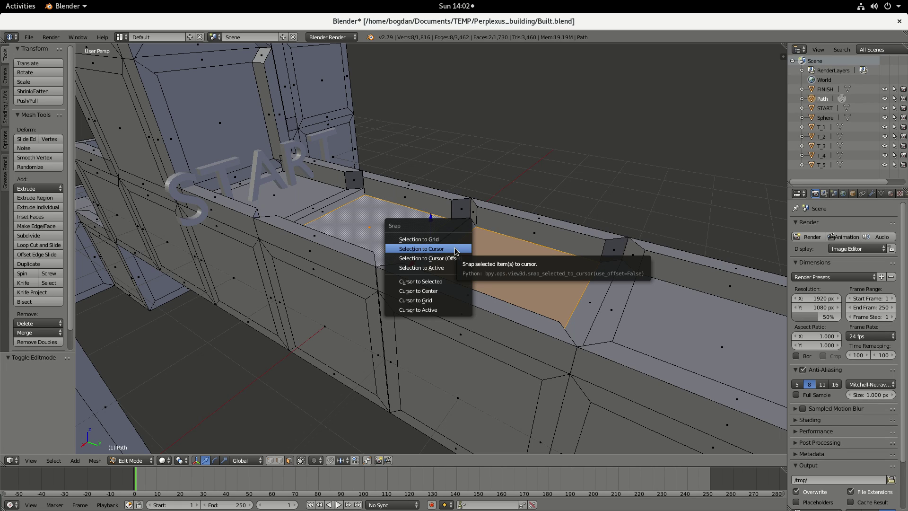
pyautogui.click(432, 283)
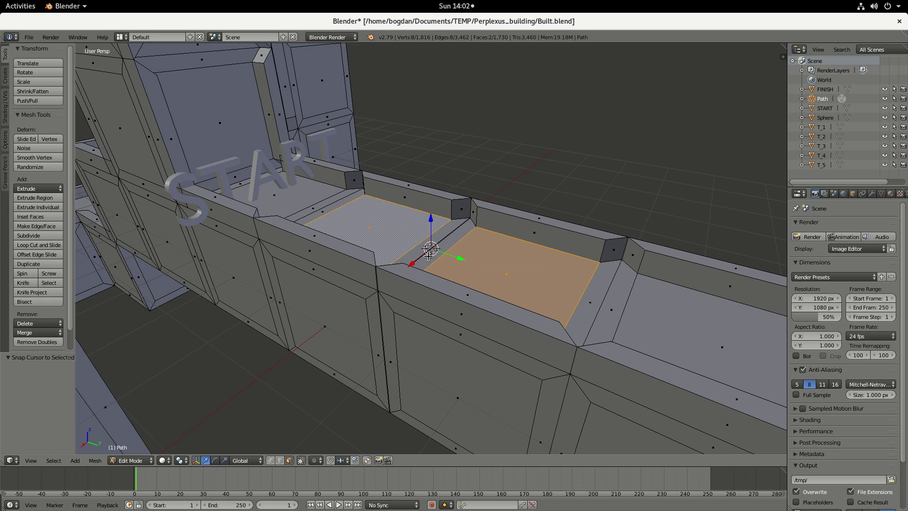
pyautogui.hotkey('alt', 'Tab')
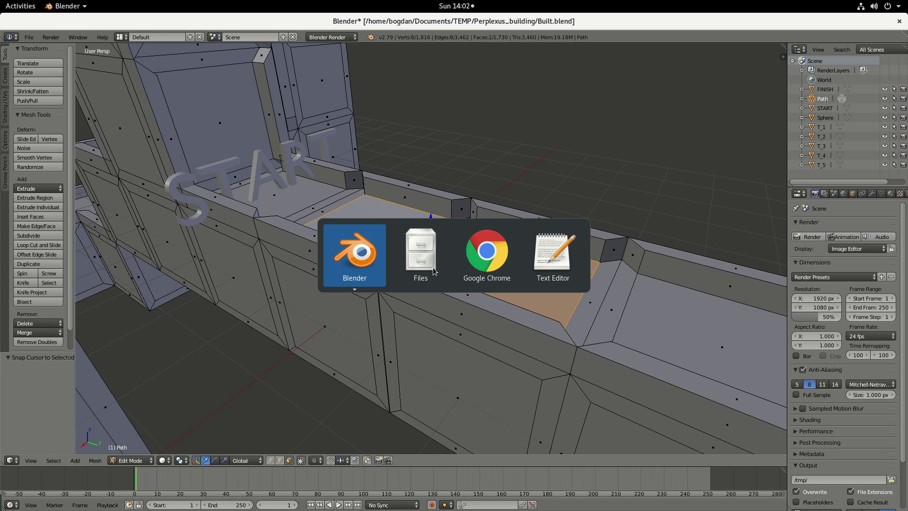
pyautogui.hotkey('alt', 'Tab')
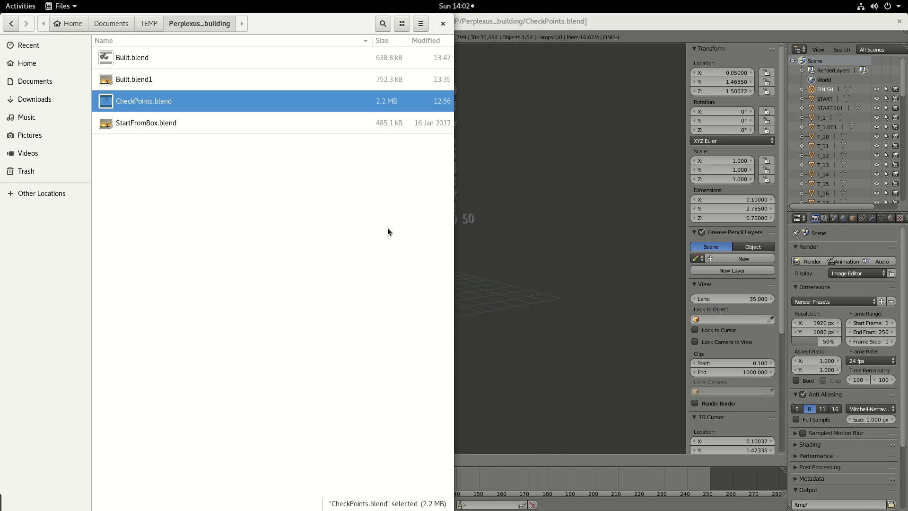
pyautogui.hotkey('alt', 'Tab')
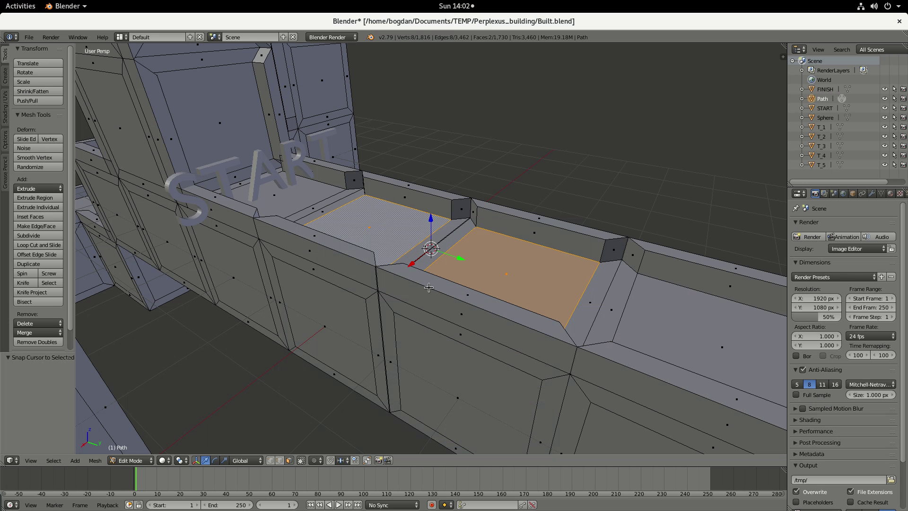
# Return Path to Object Mode and deselect everything.
pyautogui.click(125, 460)
pyautogui.click(137, 446)
pyautogui.press('a')
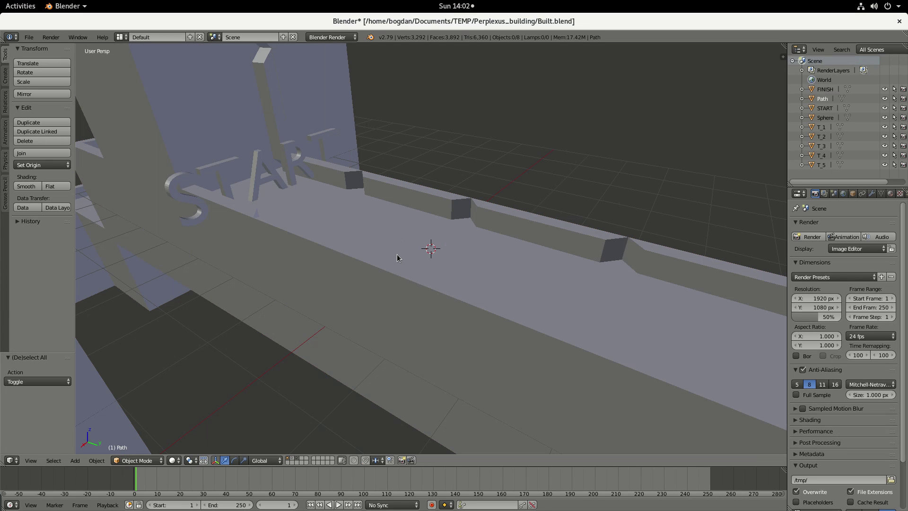
# Show only the second layer and move the Sphere from it to the first layer.
pyautogui.click(292, 461)
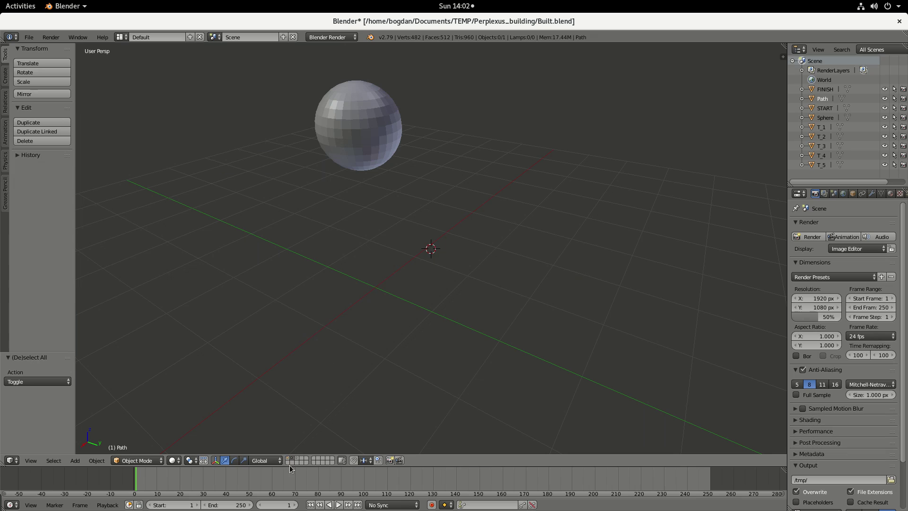
pyautogui.scroll(-1, 374, 301)
pyautogui.scroll(-1, 384, 175)
pyautogui.rightClick(384, 175)
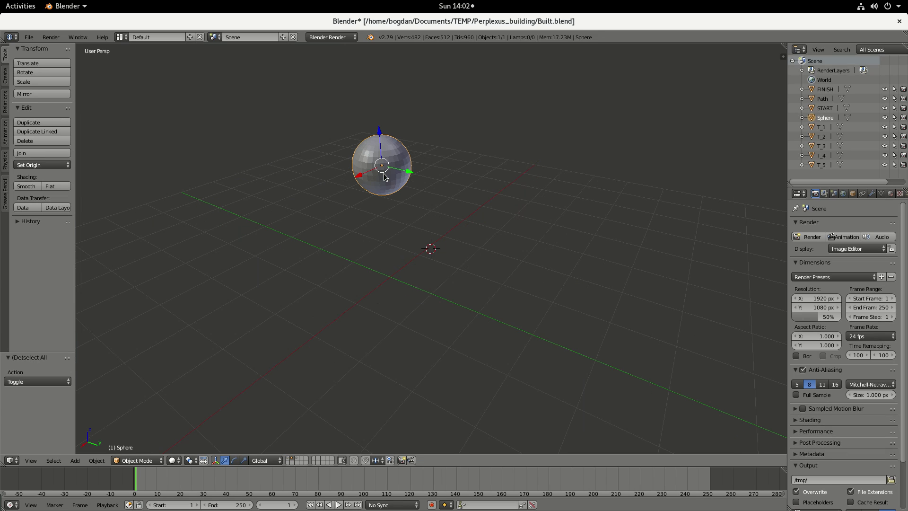
pyautogui.press('m')
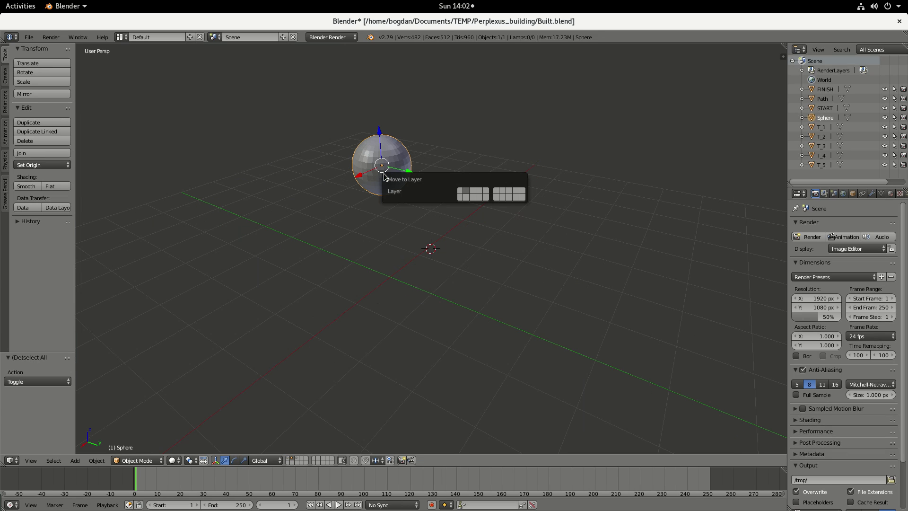
pyautogui.press('2')
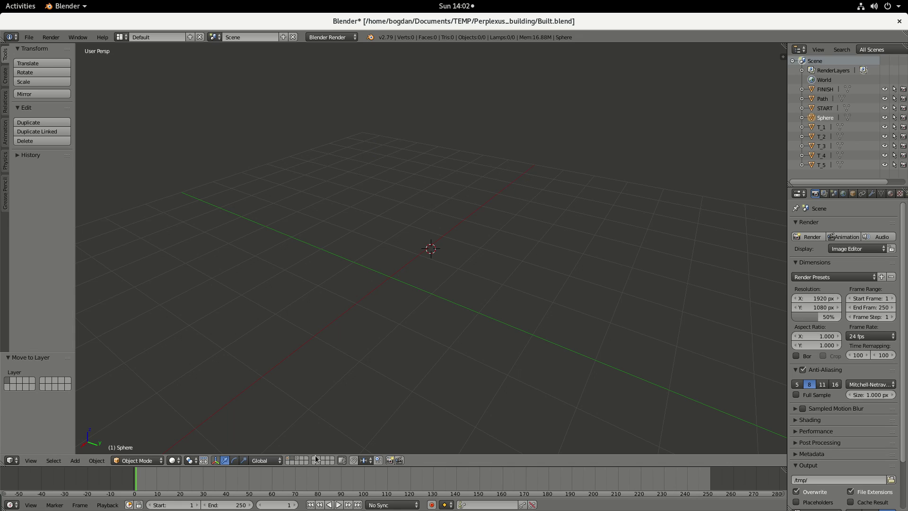
# Show only the first layer and snap the Sphere to the 3D cursor on the path floor.
pyautogui.click(288, 461)
pyautogui.scroll(-2, 399, 218)
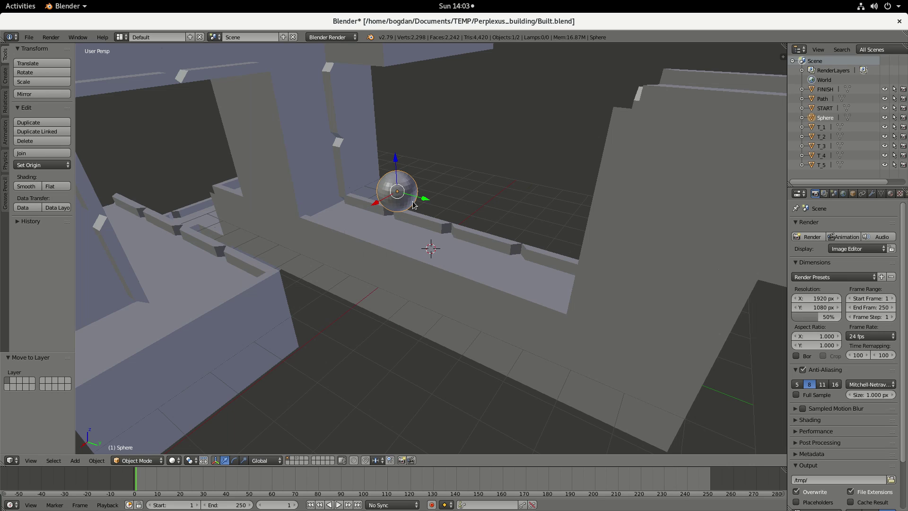
pyautogui.hotkey('shift', 's')
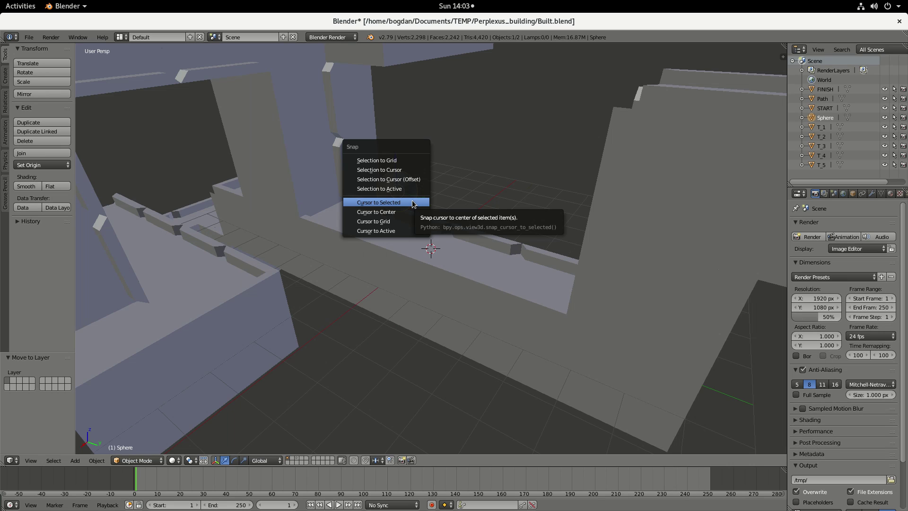
pyautogui.click(400, 170)
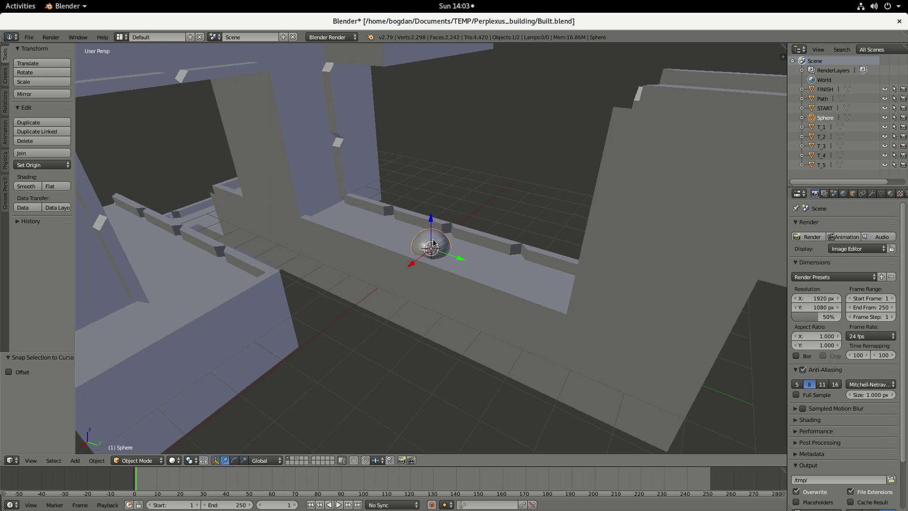
# Raise the Sphere about 0.506 along Z so it rests on the path floor, and save Built.blend.
pyautogui.scroll(5, 432, 253)
pyautogui.scroll(2, 433, 252)
pyautogui.press('g')
pyautogui.press('z')
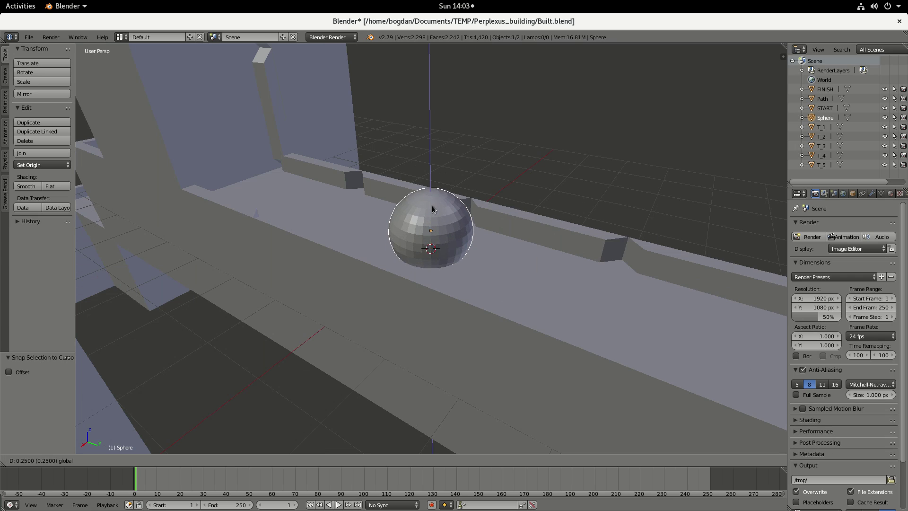
pyautogui.click(427, 186)
pyautogui.scroll(-4, 411, 175)
pyautogui.moveTo(117, 47); pyautogui.dragTo(19, 44, button='middle')
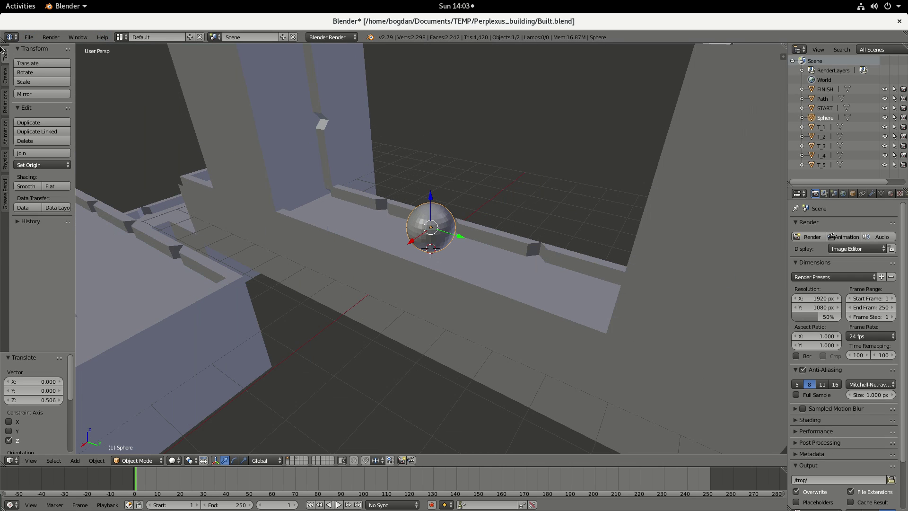
pyautogui.click(29, 37)
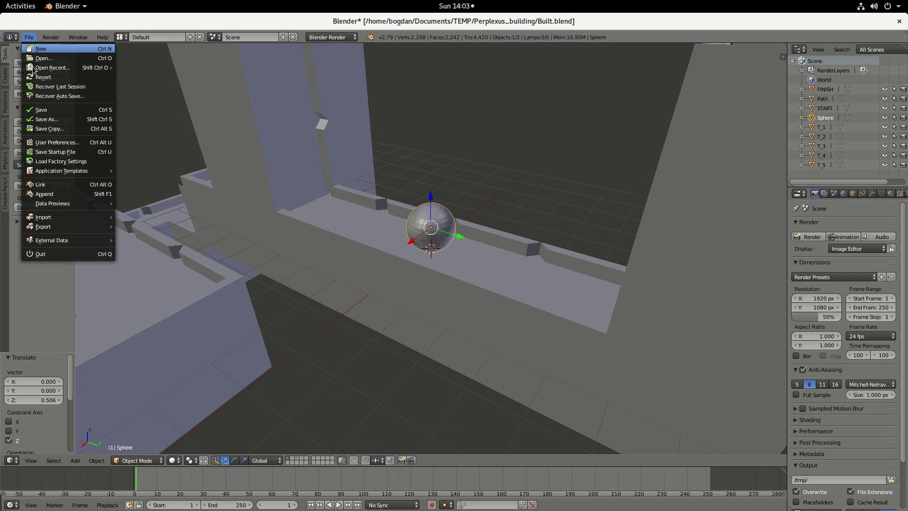
pyautogui.click(47, 108)
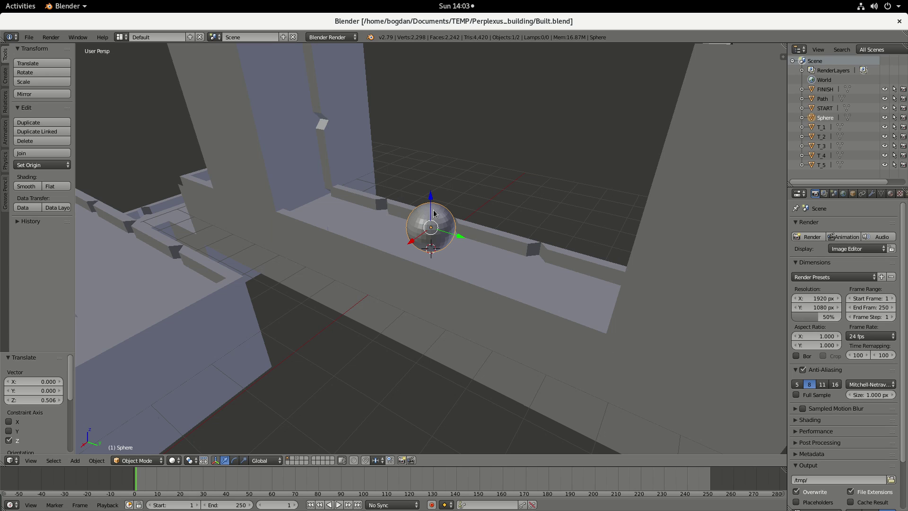
# Raise the Sphere a further 0.033 or so along Z and save Built.blend again.
pyautogui.moveTo(430, 201); pyautogui.dragTo(430, 200)
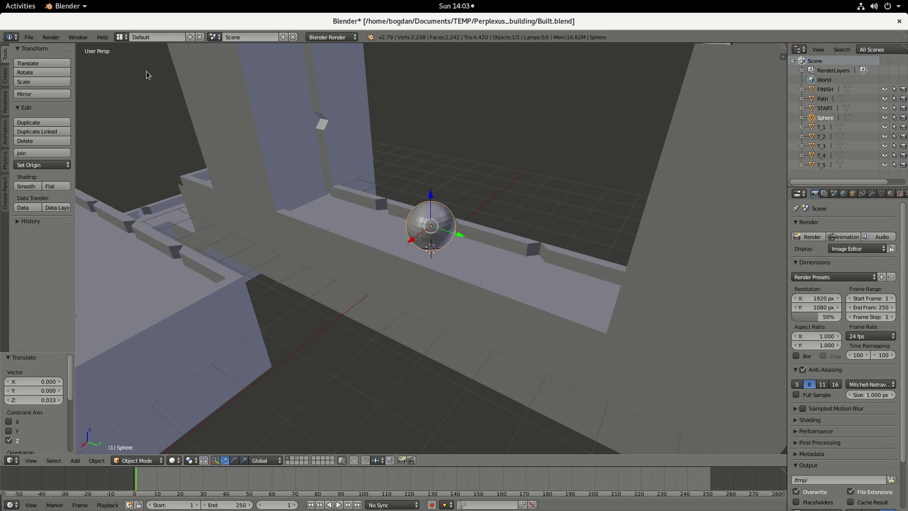
pyautogui.click(39, 38)
pyautogui.click(47, 109)
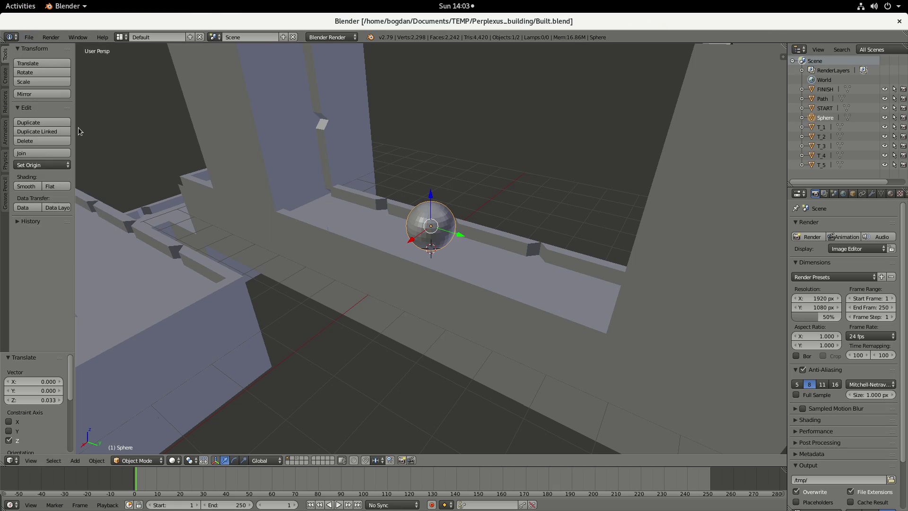
pyautogui.click(2, 7)
pyautogui.click(7, 500)
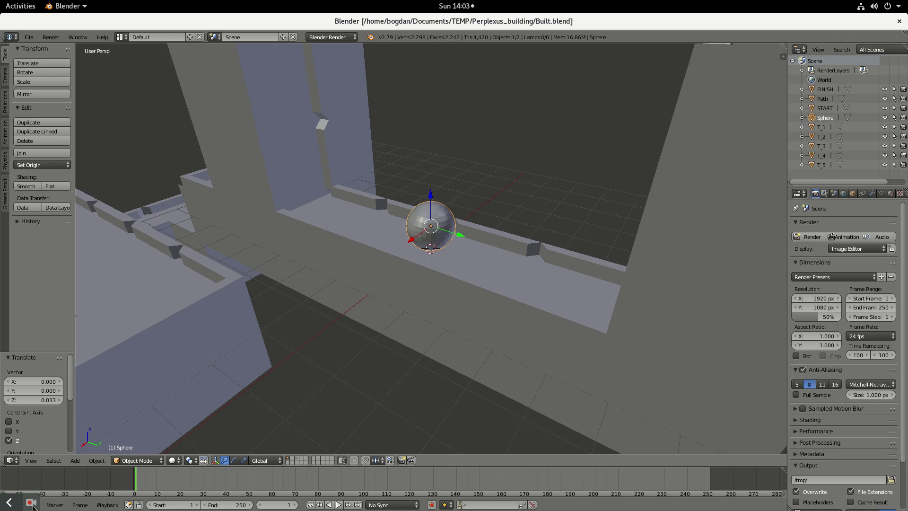